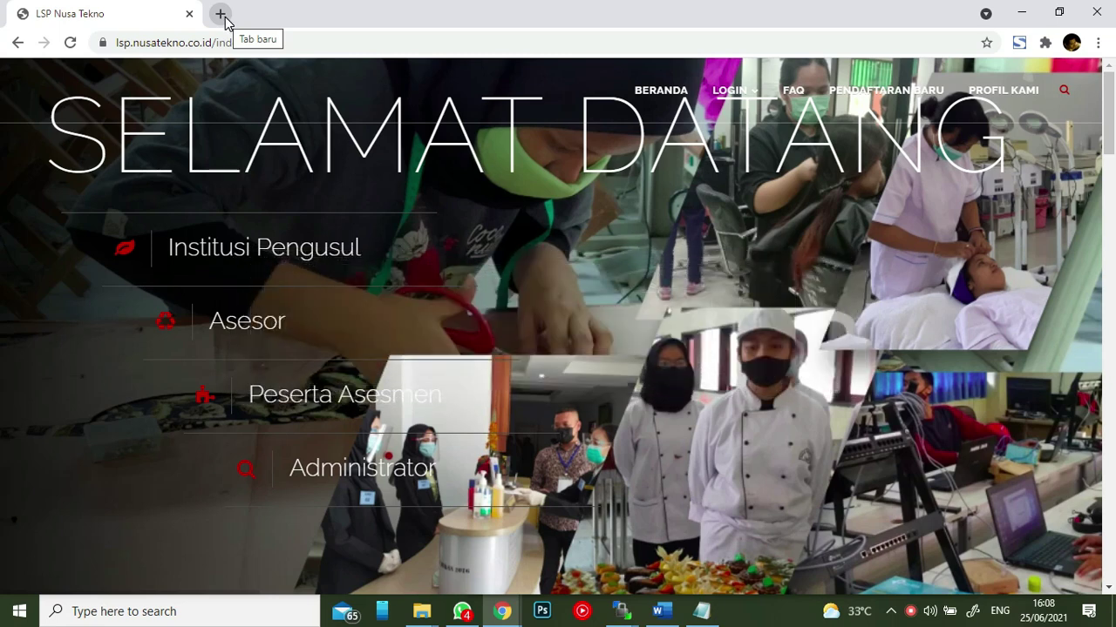
# - Load aplikasilsp.web.id in a new Chrome tab to show the Sistem Informasi LSP homepage
pyautogui.click(222, 15)
pyautogui.click(242, 42)
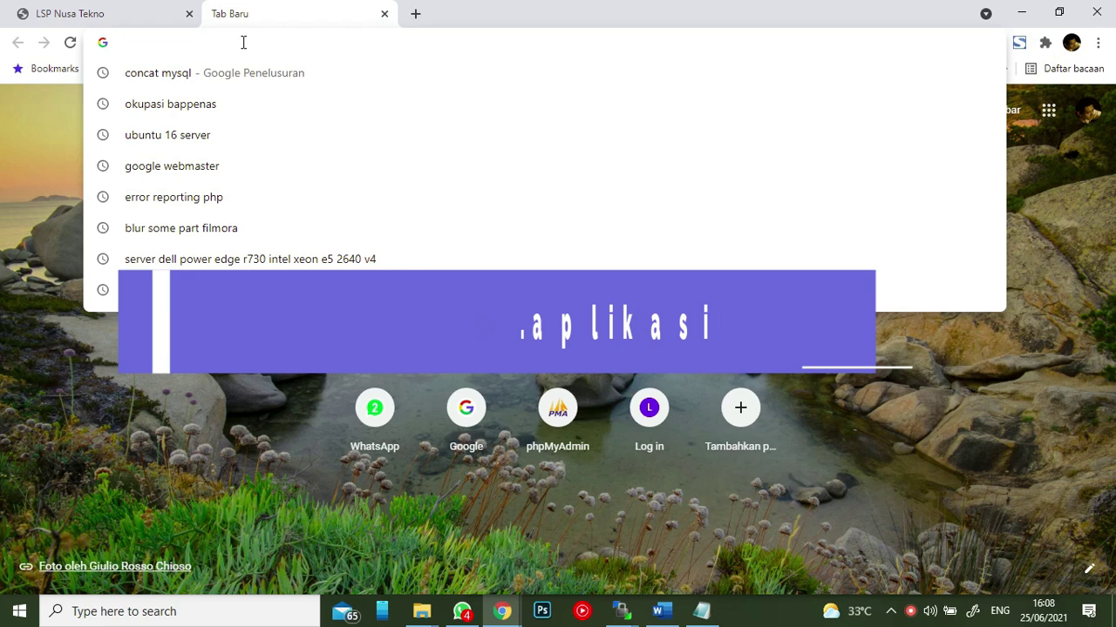
pyautogui.write('aplikasilsp.web.id')
pyautogui.press('Return')
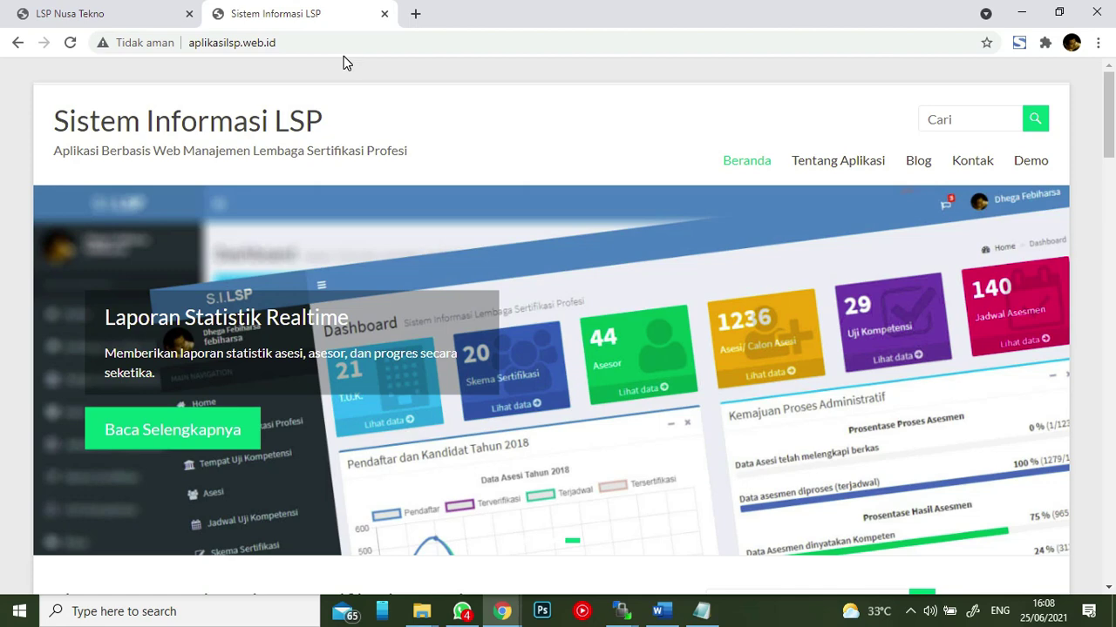
# - Scroll down the latest posts and open the full v.1.0.6 release post via Baca Selengkapnya
pyautogui.scroll(-2, 494, 111)
pyautogui.scroll(-1, 504, 166)
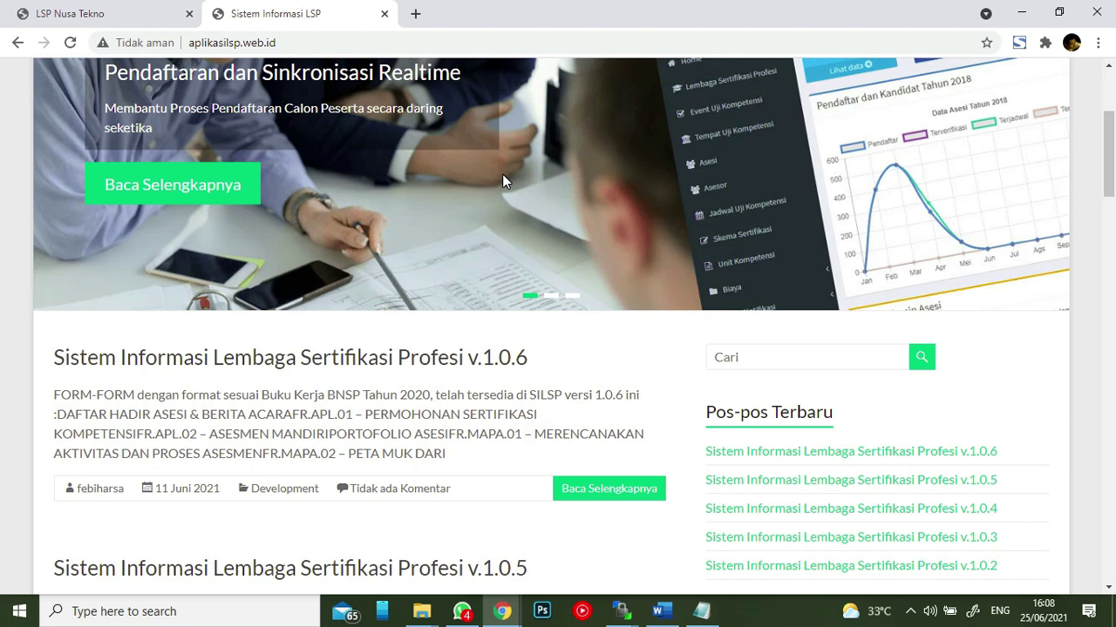
pyautogui.scroll(-1, 502, 174)
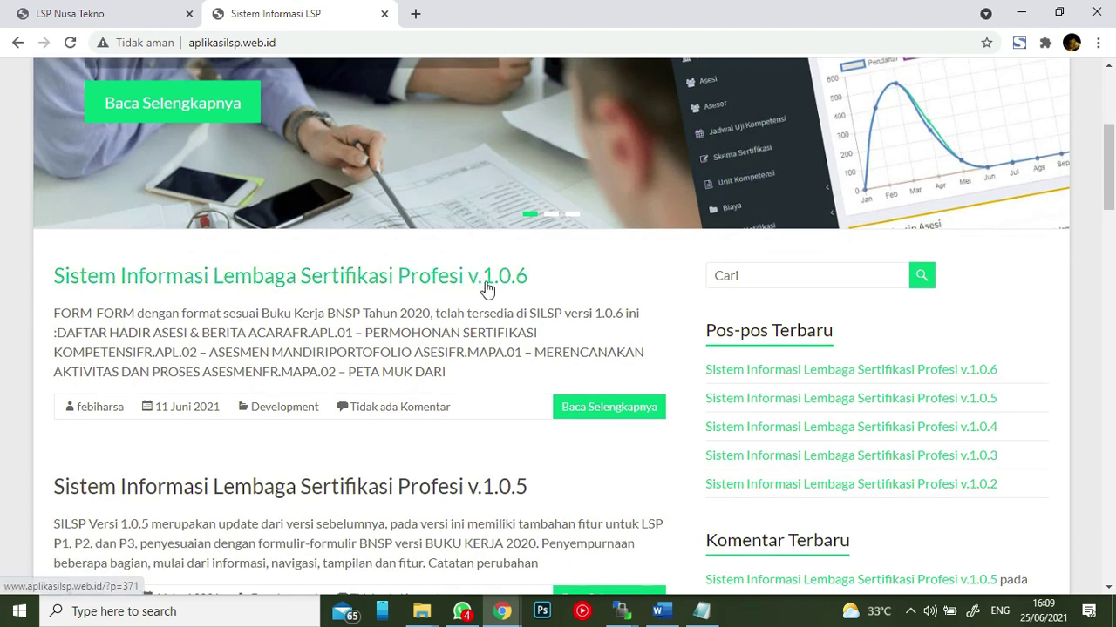
pyautogui.click(601, 407)
# - Read through the v.1.0.6 post's forms, FR.APL.01 to FR.VA, and its Segera hadir list
pyautogui.scroll(-3, 546, 301)
pyautogui.scroll(3, 546, 297)
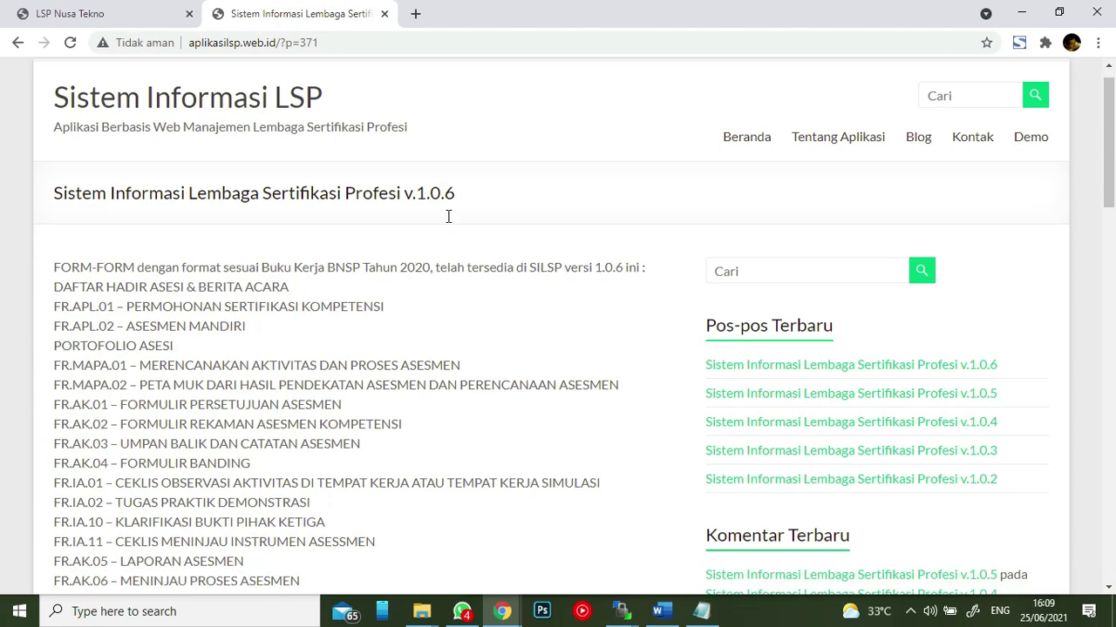
pyautogui.scroll(-1, 448, 218)
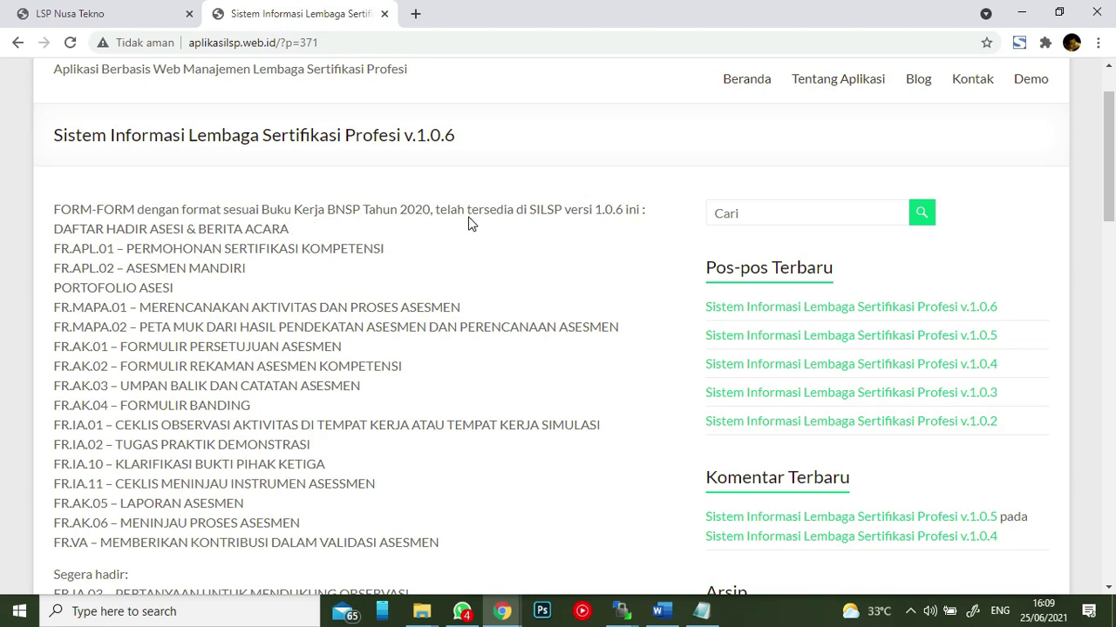
pyautogui.scroll(-1, 438, 228)
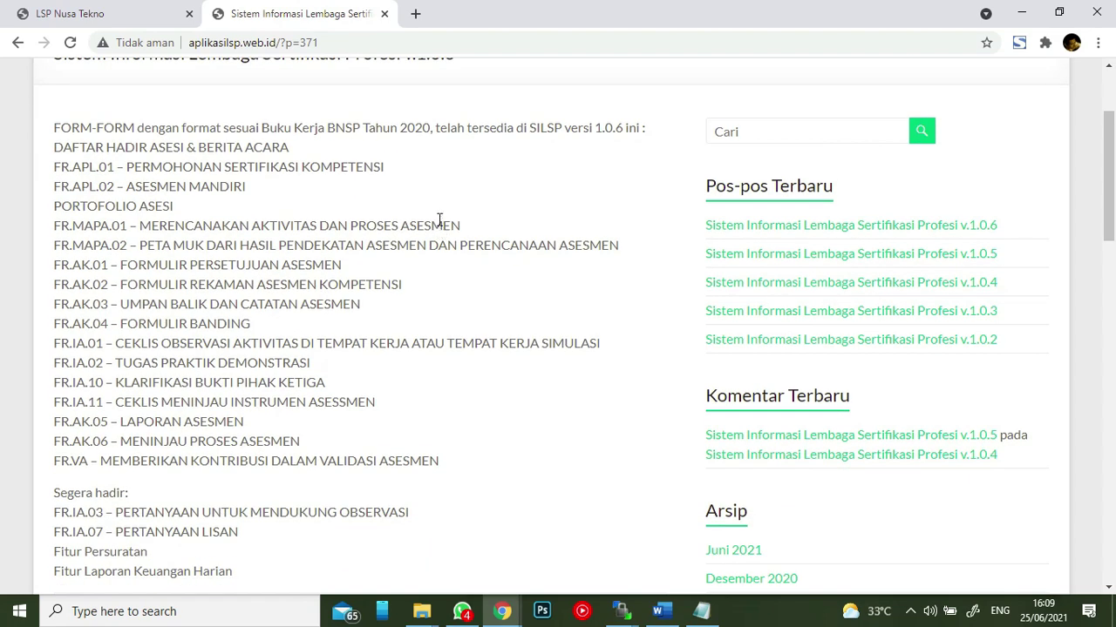
pyautogui.scroll(-1, 443, 209)
pyautogui.scroll(1, 364, 168)
pyautogui.scroll(-1, 364, 167)
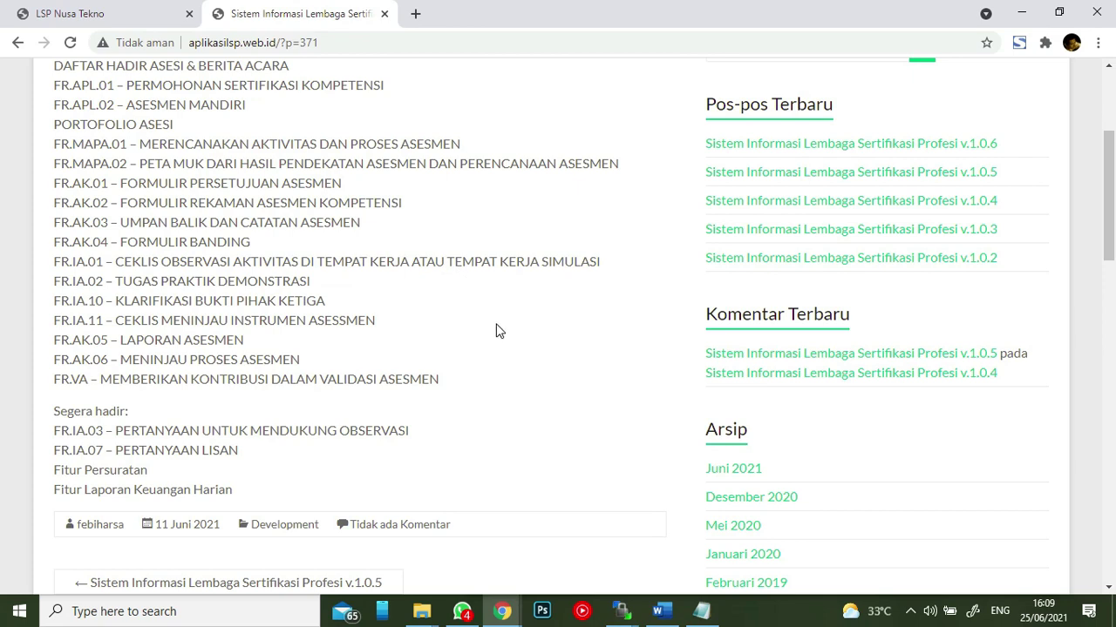
pyautogui.scroll(1, 495, 327)
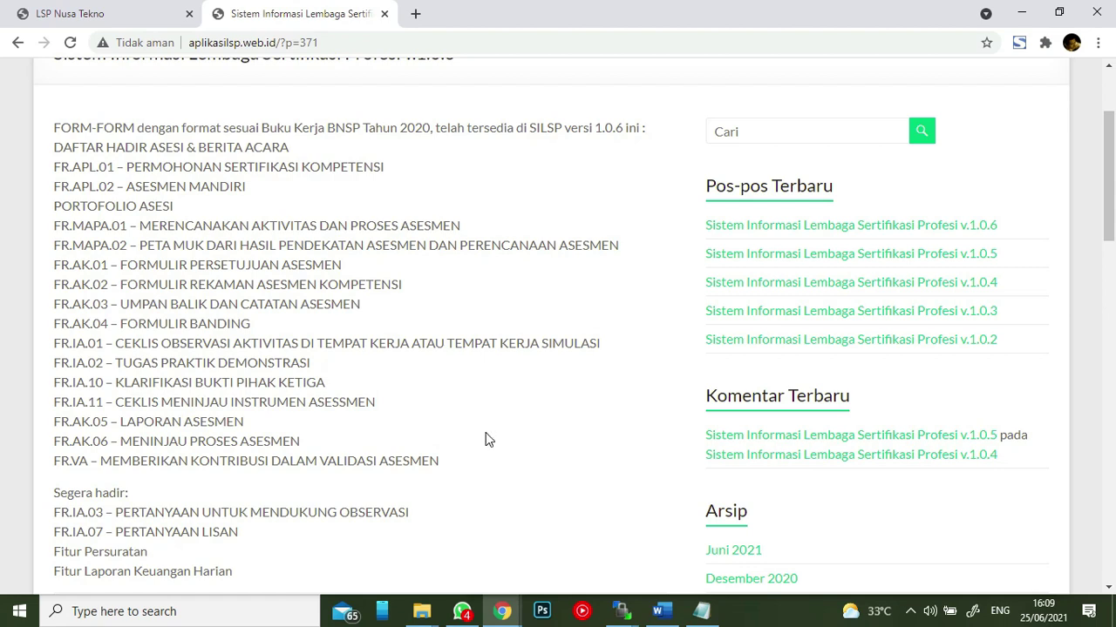
pyautogui.scroll(1, 487, 438)
pyautogui.scroll(-1, 481, 274)
pyautogui.scroll(1, 463, 198)
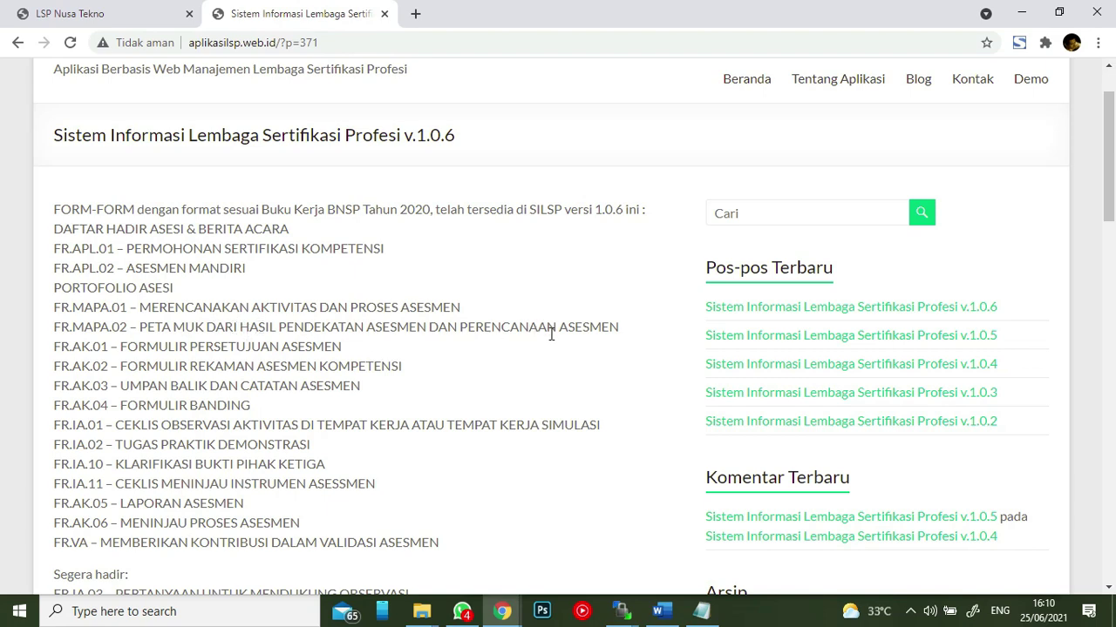
pyautogui.scroll(-1, 486, 340)
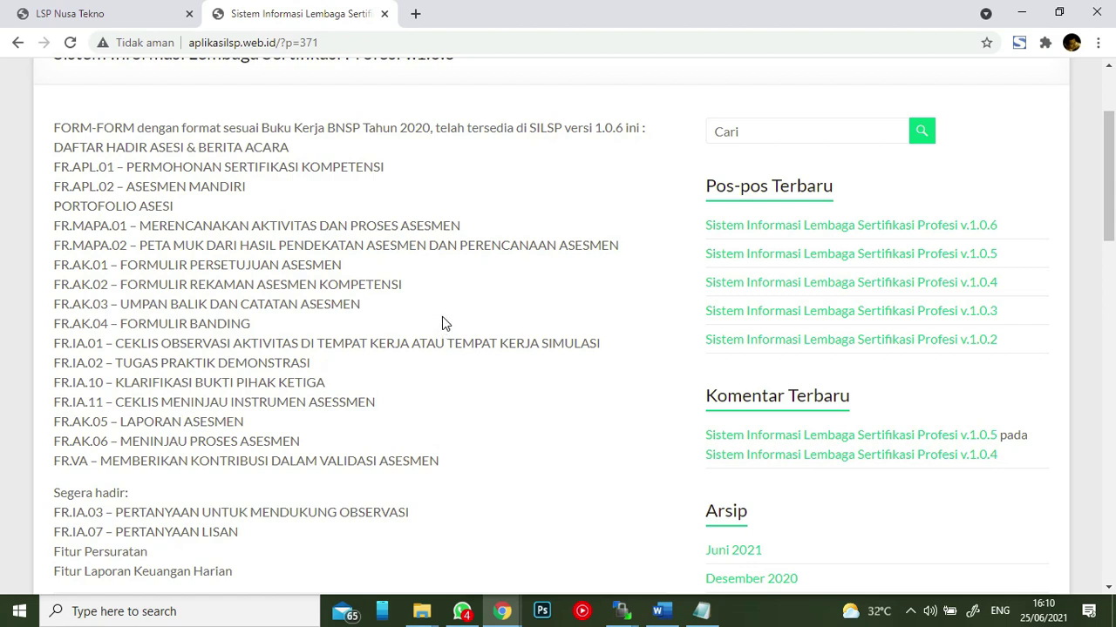
pyautogui.scroll(-1, 442, 323)
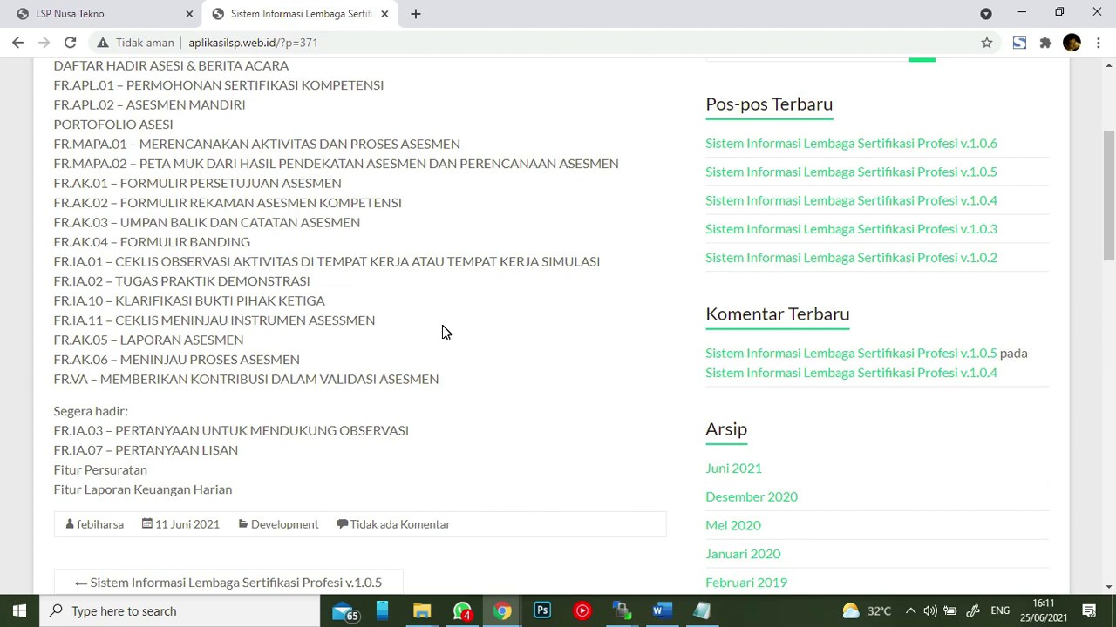
pyautogui.scroll(-1, 441, 326)
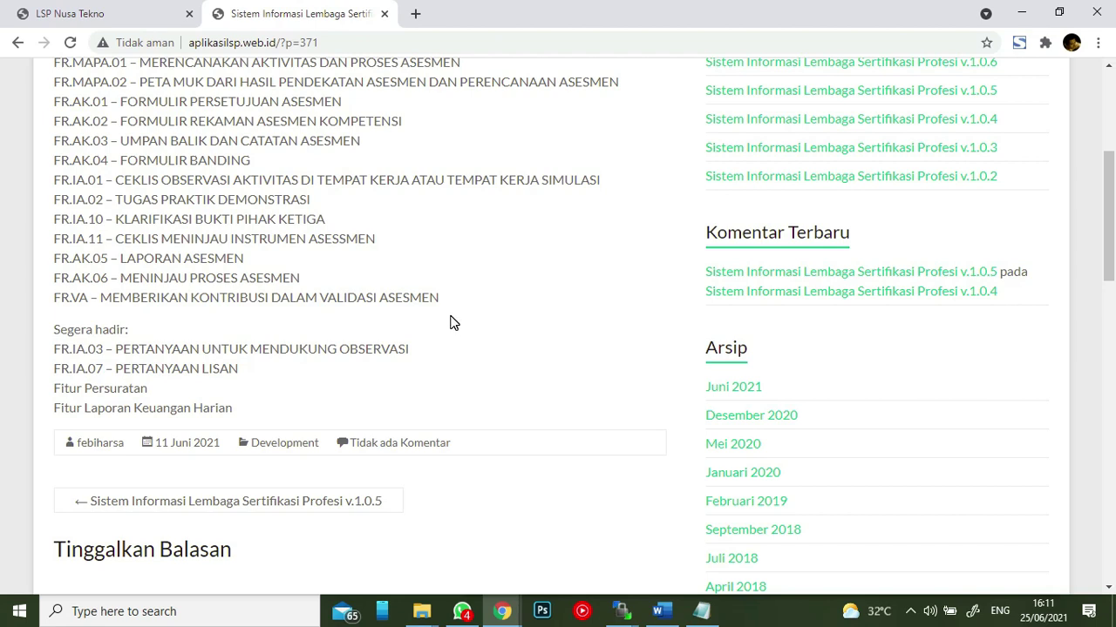
pyautogui.scroll(2, 451, 321)
pyautogui.scroll(2, 451, 322)
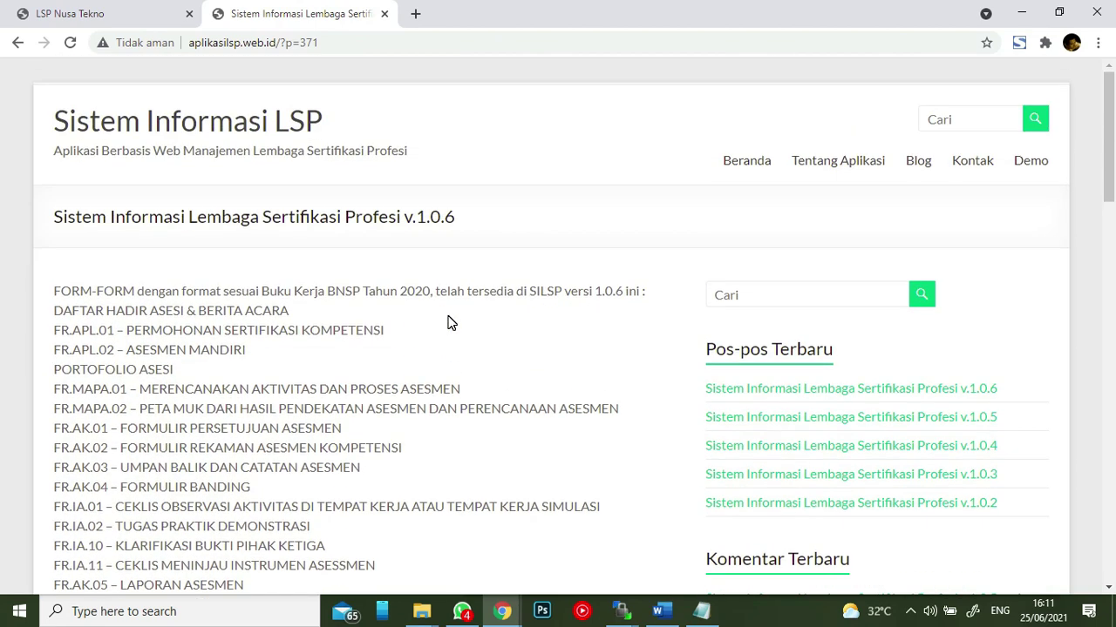
# - Read the Tentang Aplikasi page and its copyright registration certificate, then go to the Demo page
pyautogui.click(814, 165)
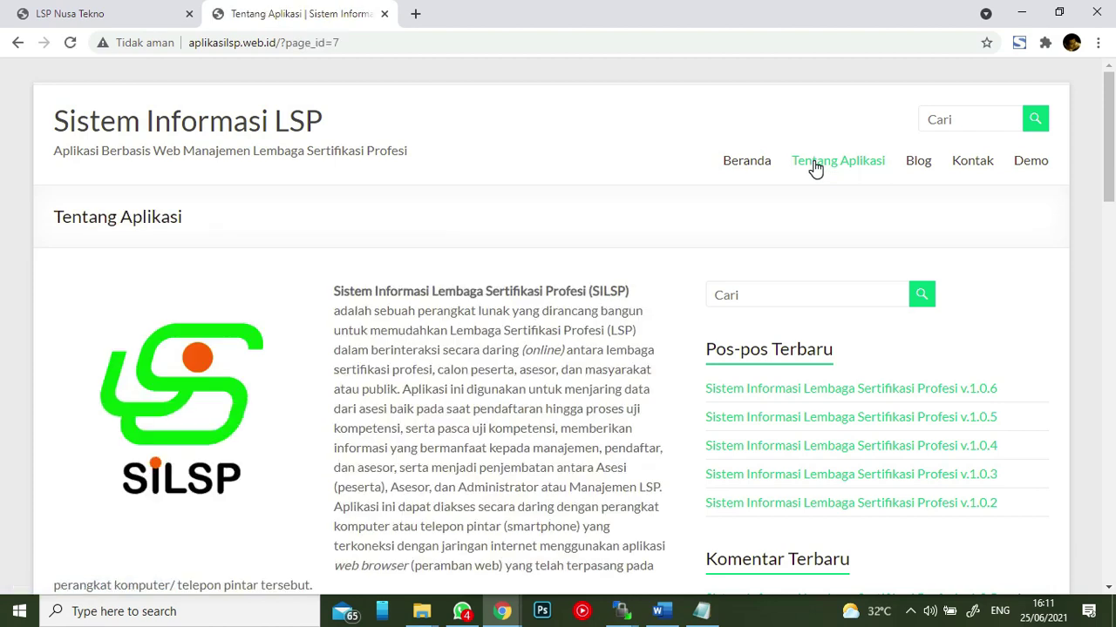
pyautogui.scroll(-1, 457, 170)
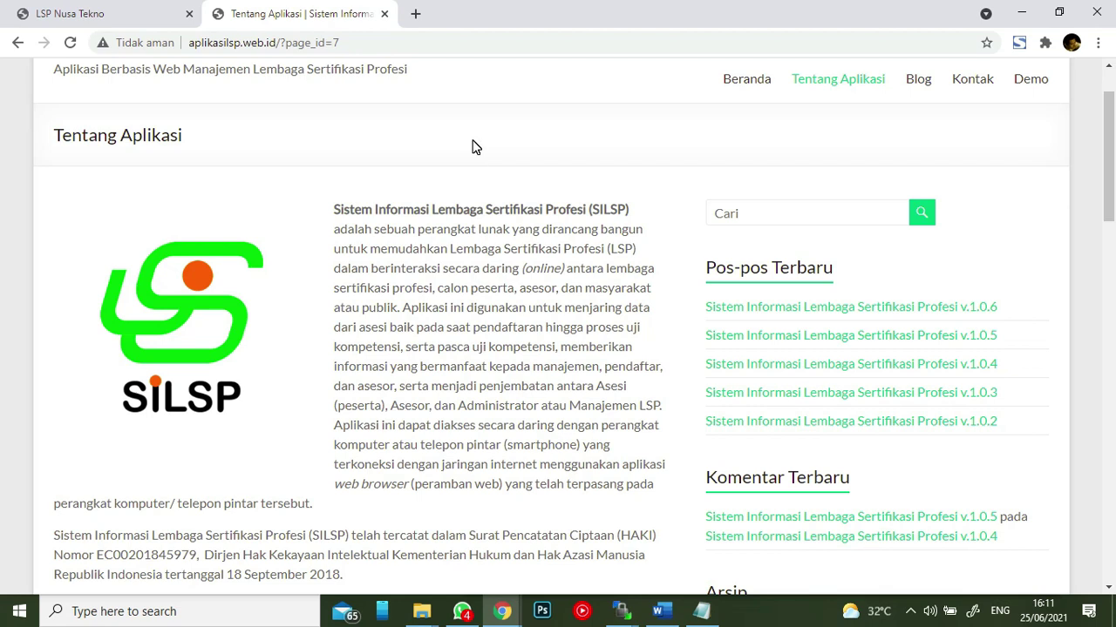
pyautogui.scroll(-1, 475, 146)
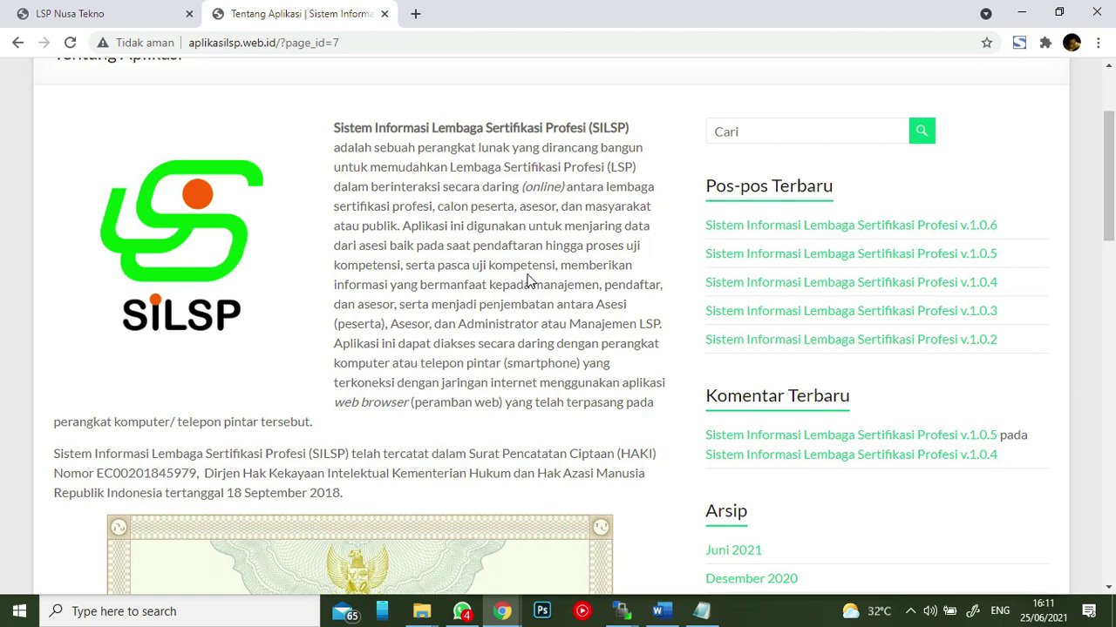
pyautogui.scroll(-1, 528, 279)
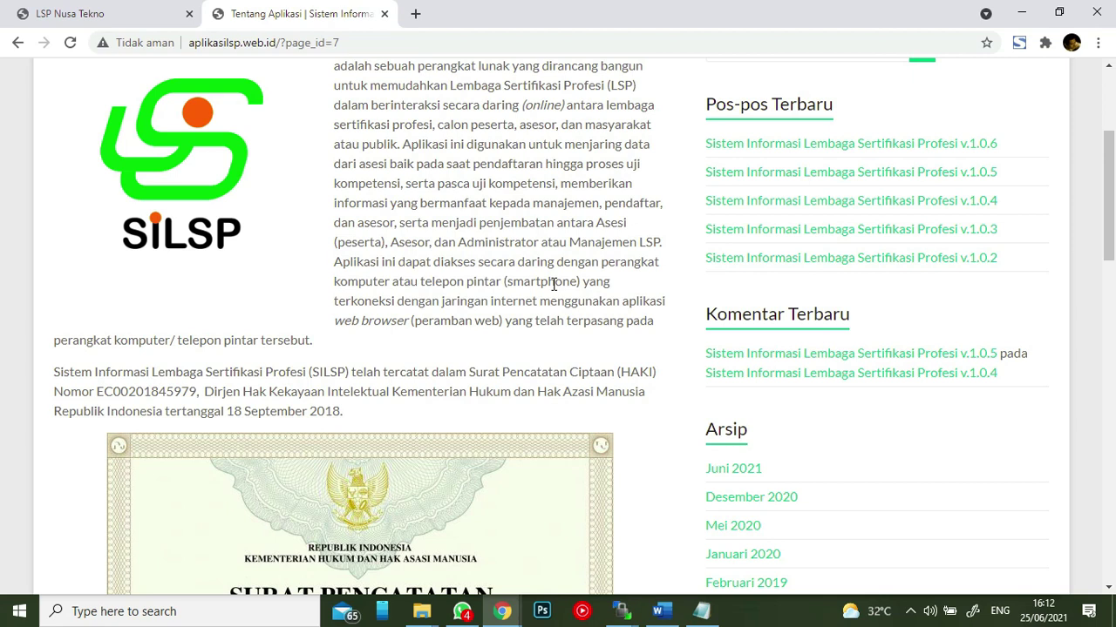
pyautogui.scroll(-1, 553, 285)
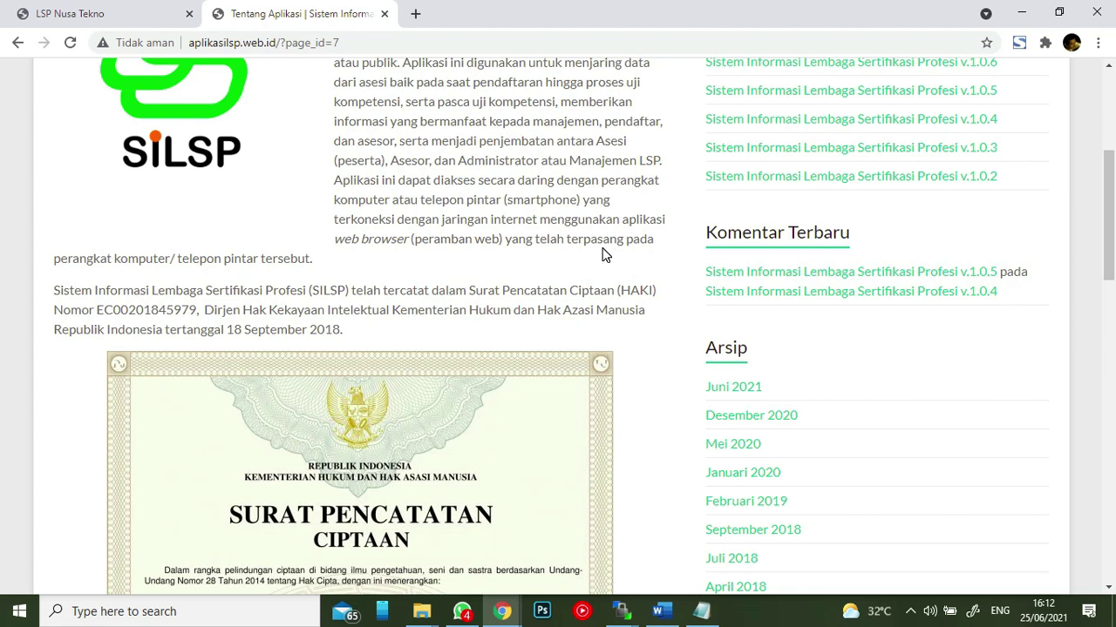
pyautogui.scroll(-1, 297, 248)
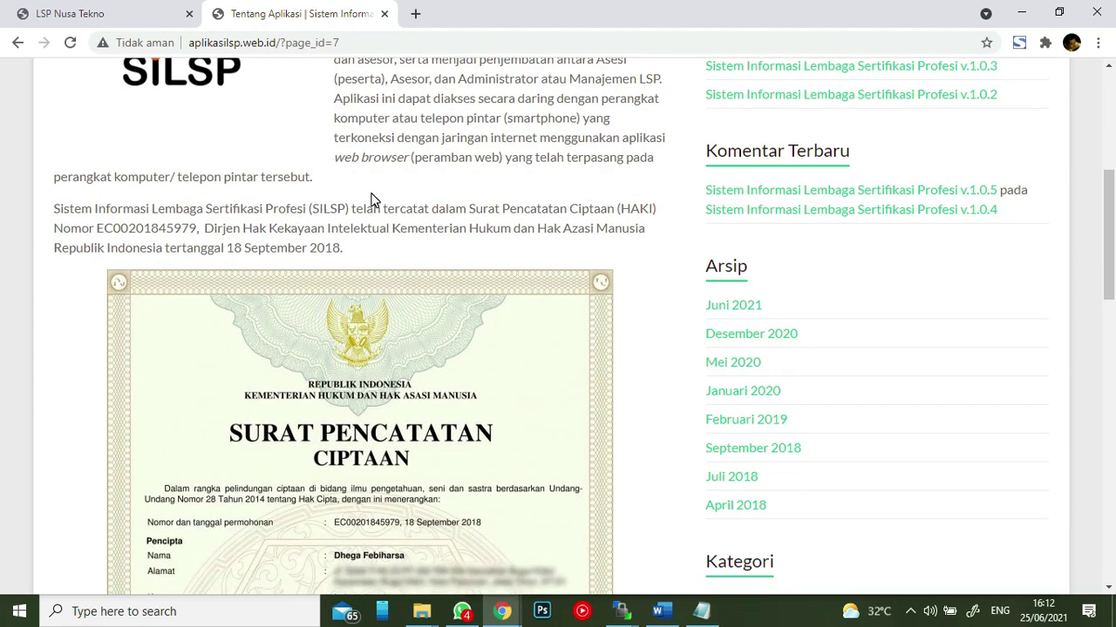
pyautogui.scroll(-1, 441, 225)
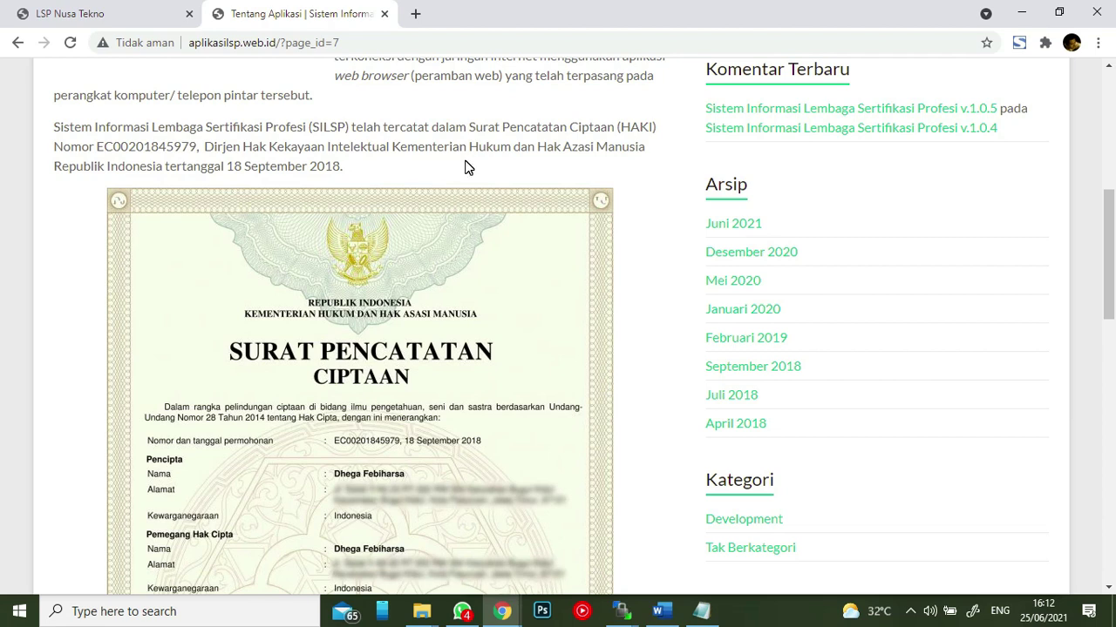
pyautogui.scroll(-4, 465, 167)
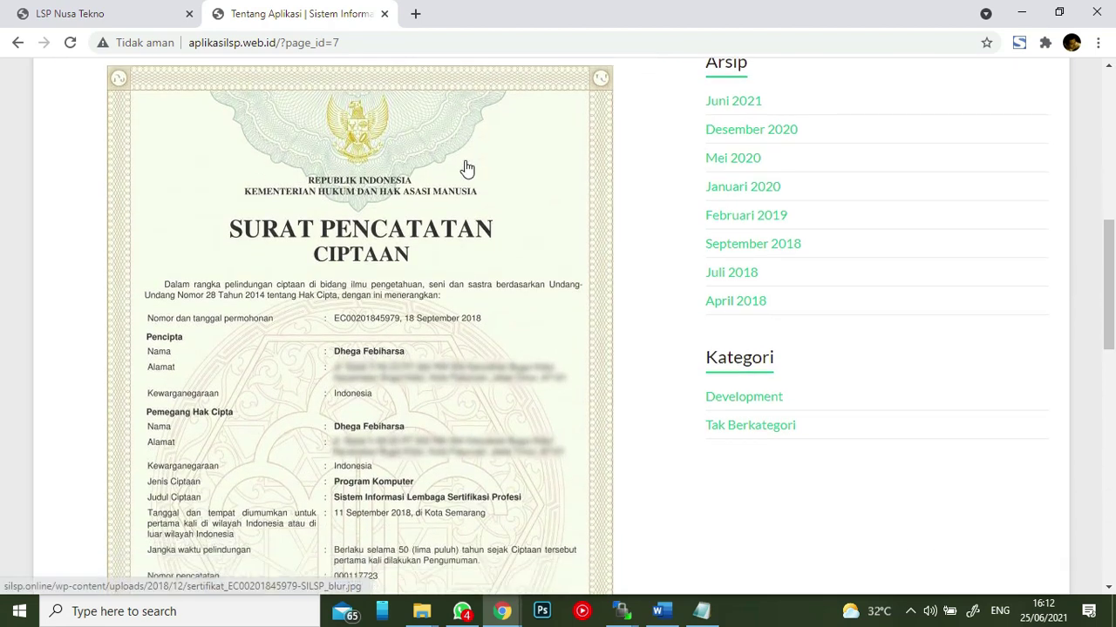
pyautogui.scroll(-4, 465, 167)
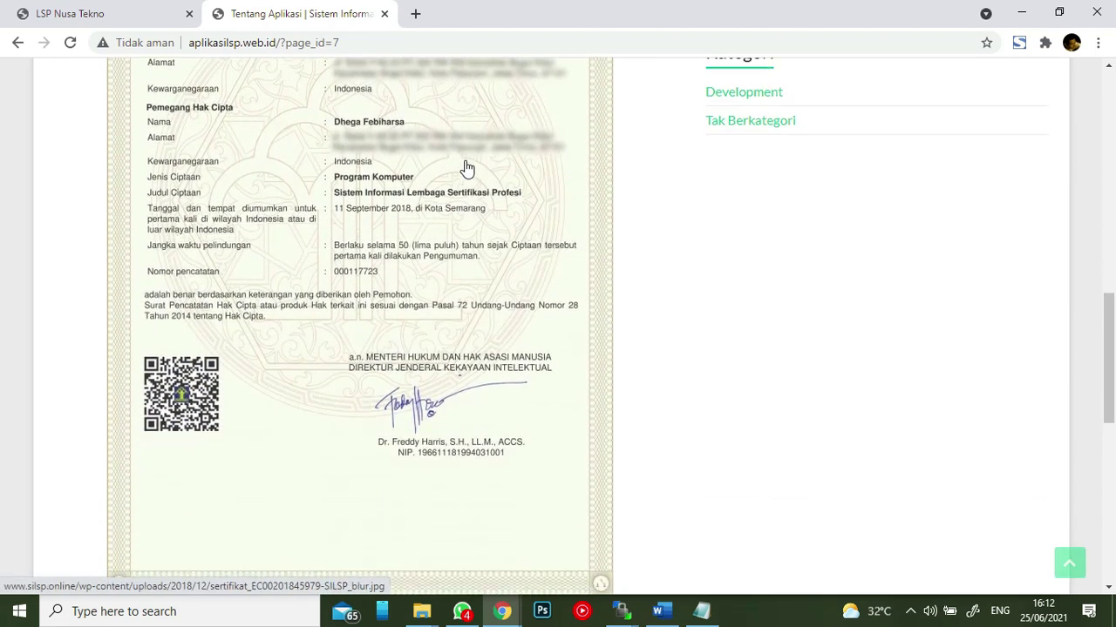
pyautogui.scroll(10, 465, 166)
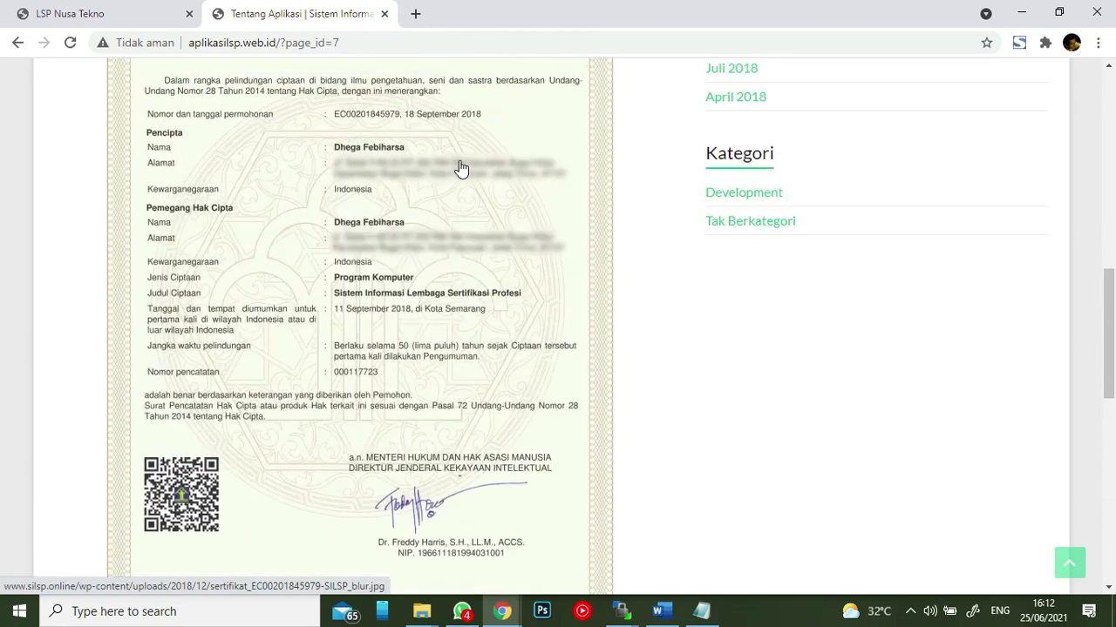
pyautogui.scroll(4, 460, 166)
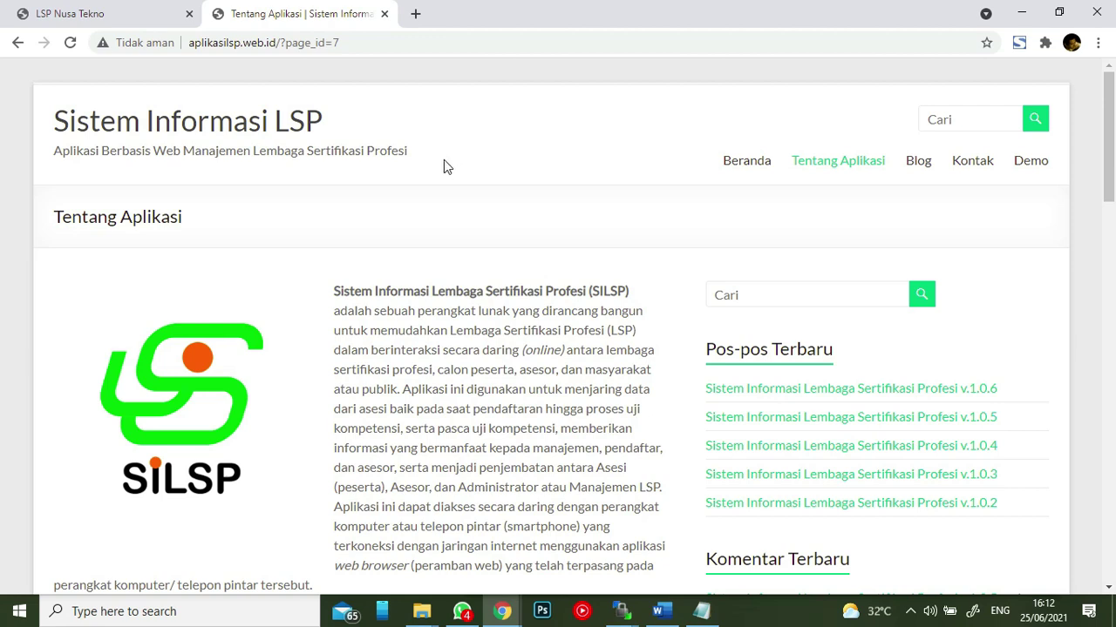
pyautogui.click(1030, 164)
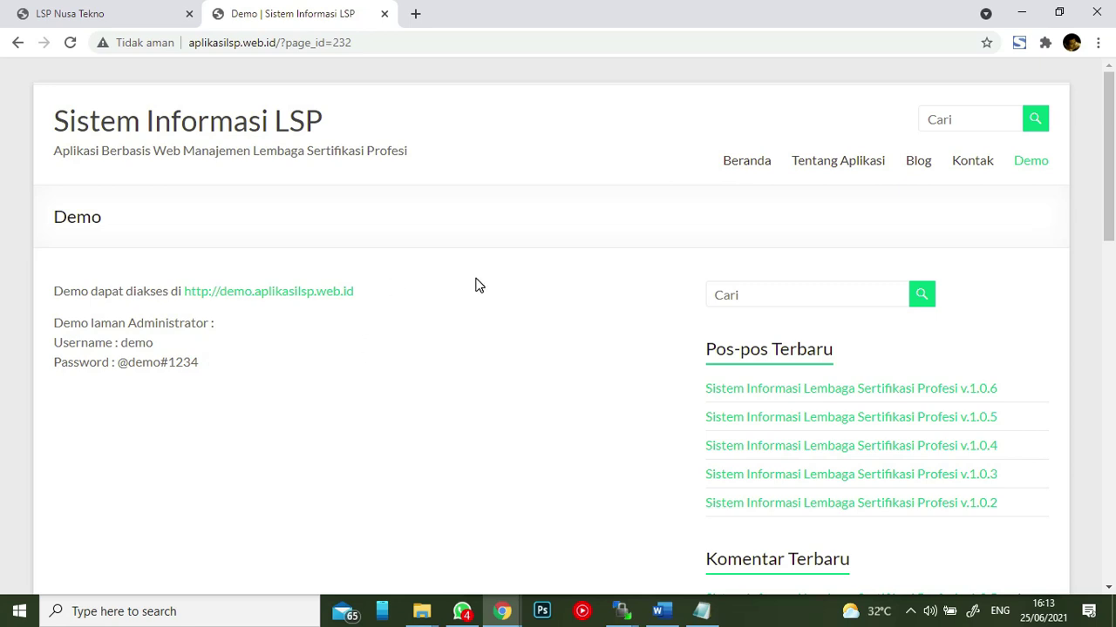
# - Switch back to the LSP Nusa Tekno browser tab
pyautogui.click(107, 15)
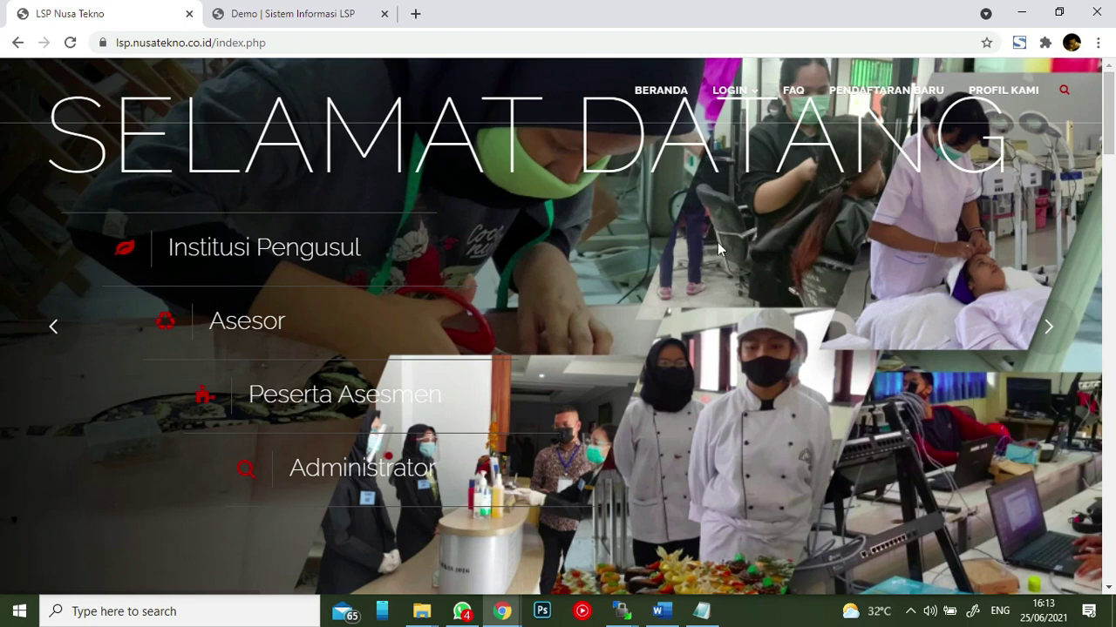
# - Reach the Administrator login via LOGIN and open the administrator guide PDF
pyautogui.moveTo(729, 90)
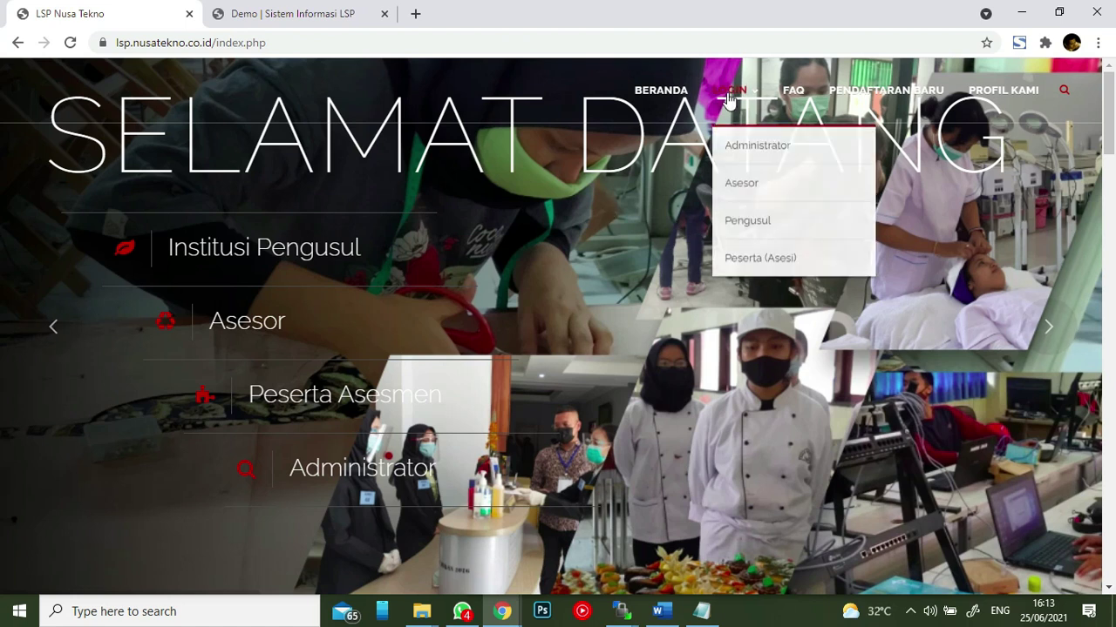
pyautogui.click(746, 152)
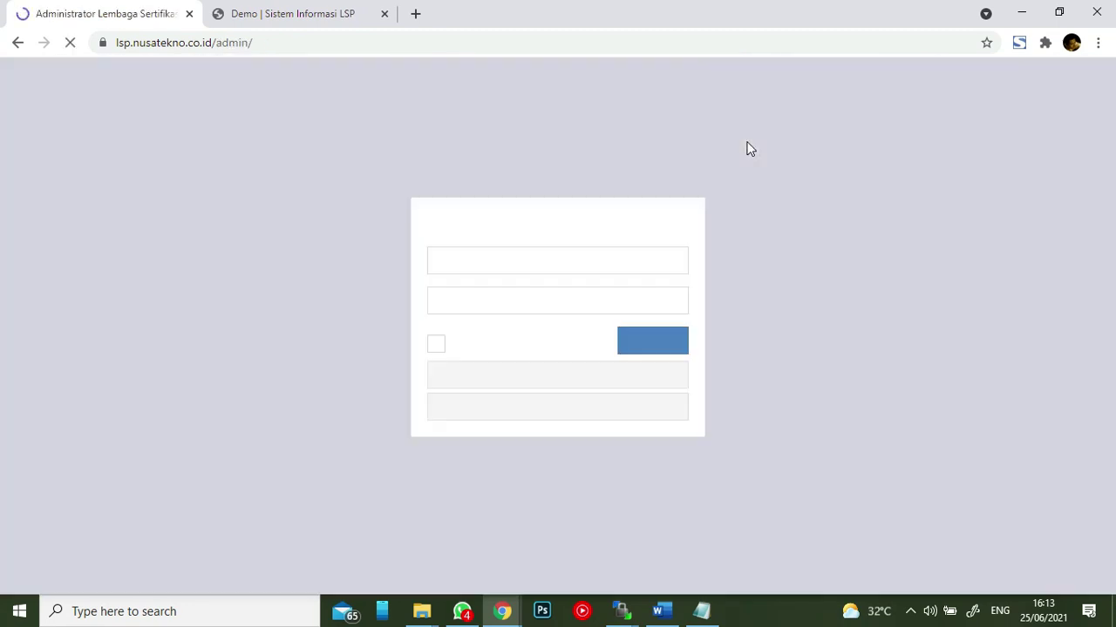
pyautogui.click(513, 263)
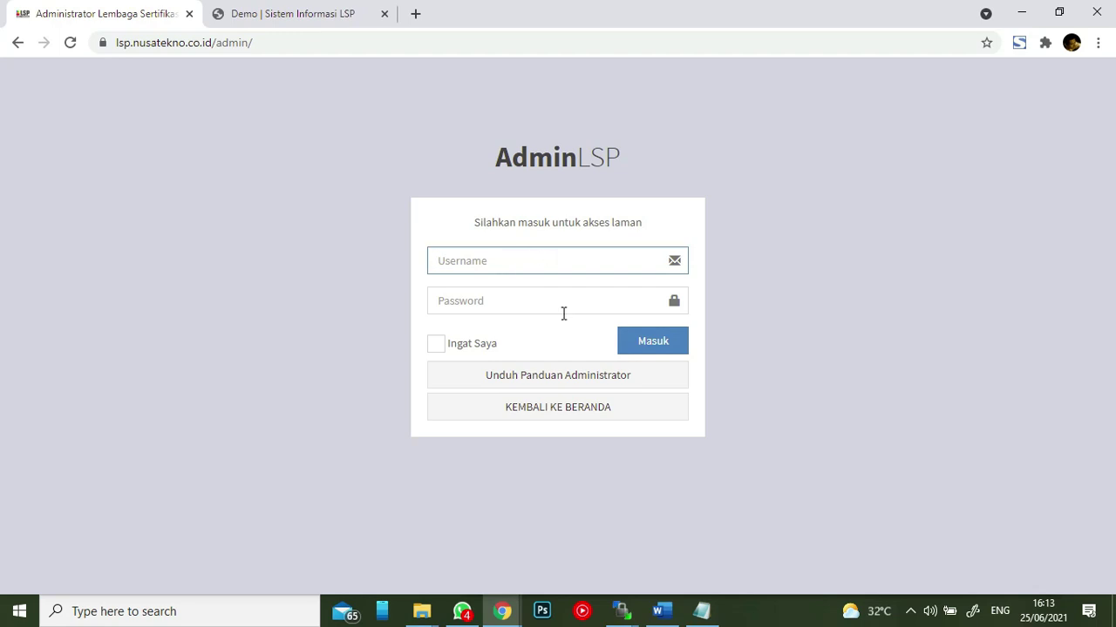
pyautogui.click(535, 387)
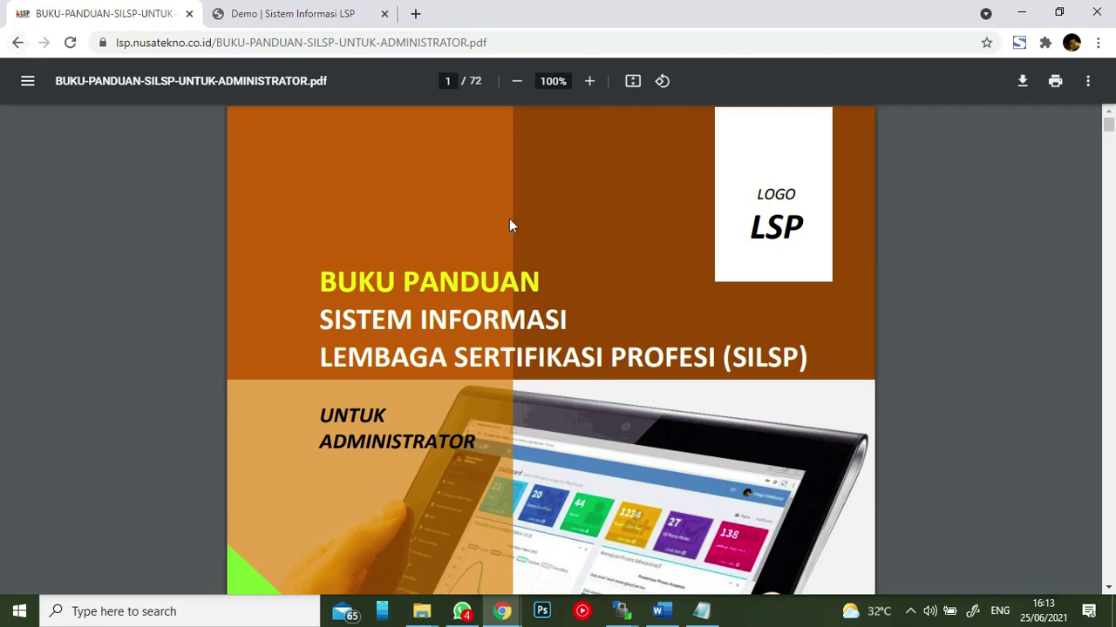
# - Skim BUKU-PANDUAN-SILSP-UNTUK-ADMINISTRATOR.pdf to page 4, then go back to the AdminLSP login
pyautogui.scroll(-10, 530, 213)
pyautogui.scroll(-12, 530, 214)
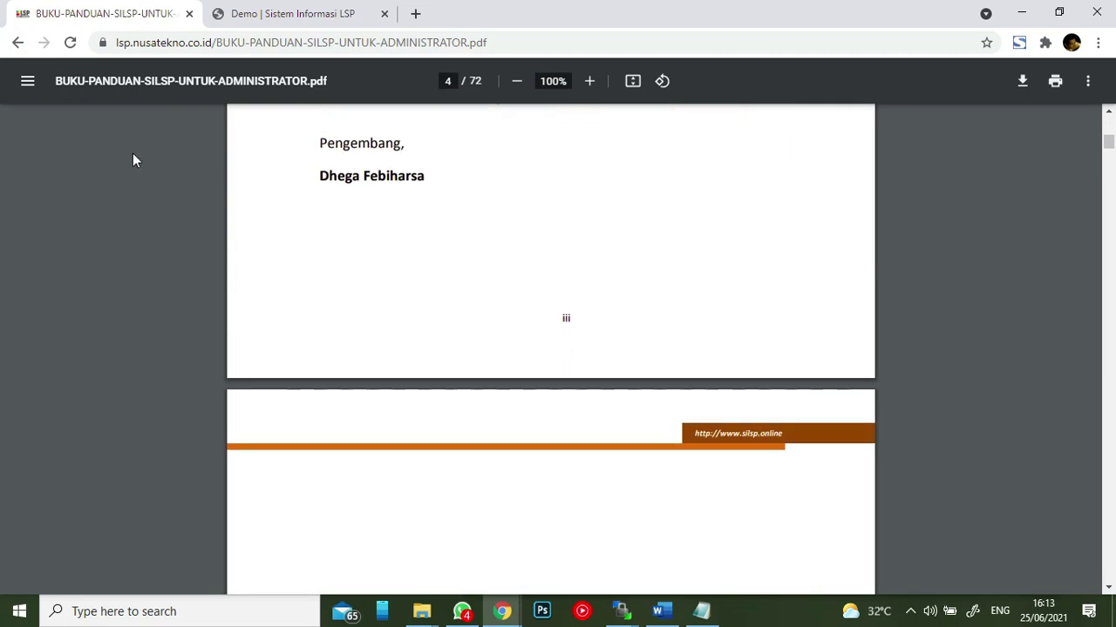
pyautogui.click(17, 43)
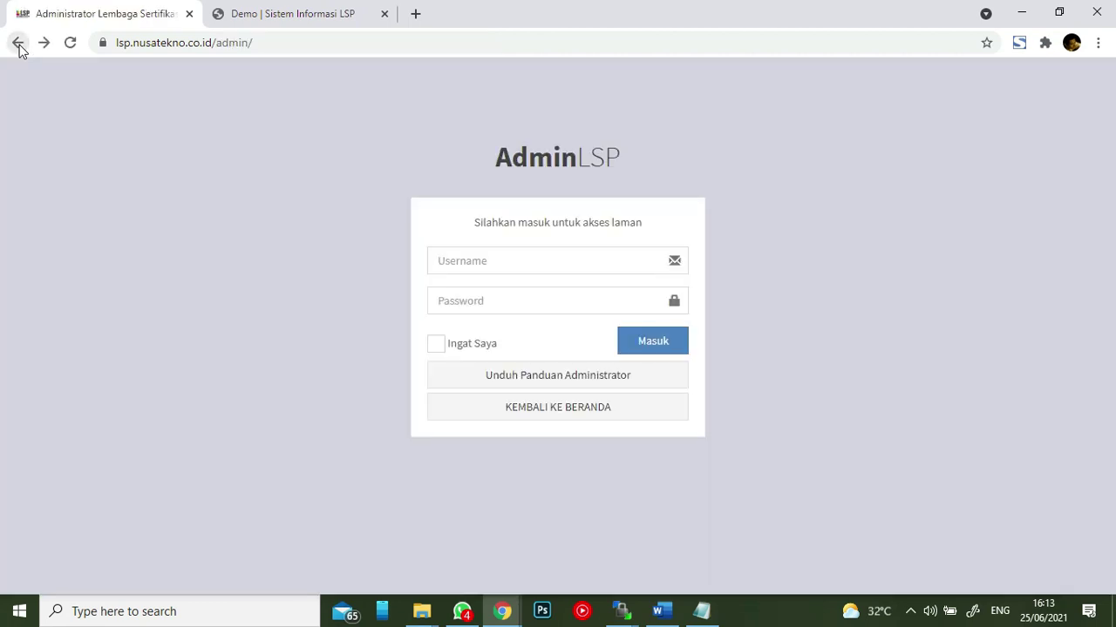
# - Via LOGIN > Asesor, open and skim BUKU-PANDUAN-SILSP-UNTUK-ASESOR.pdf, then go back
pyautogui.click(18, 43)
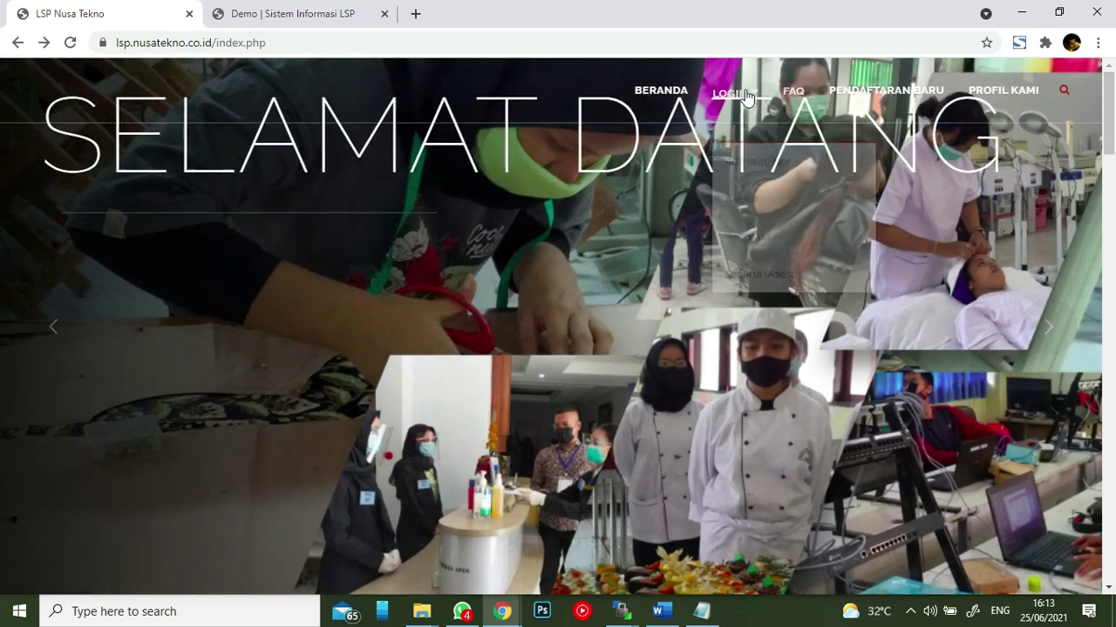
pyautogui.click(729, 90)
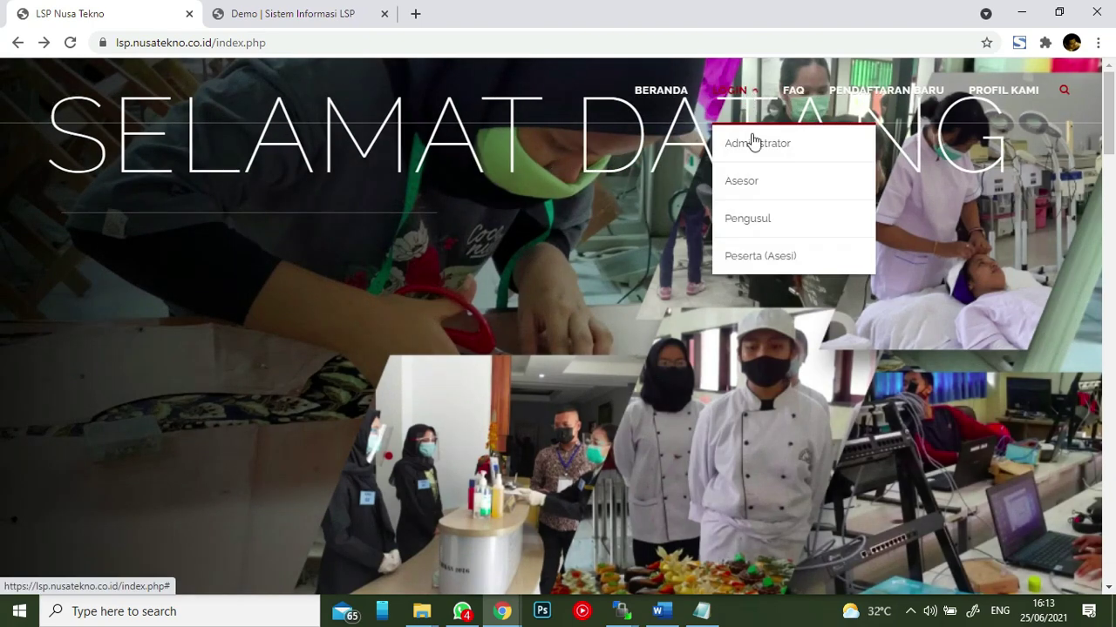
pyautogui.click(755, 185)
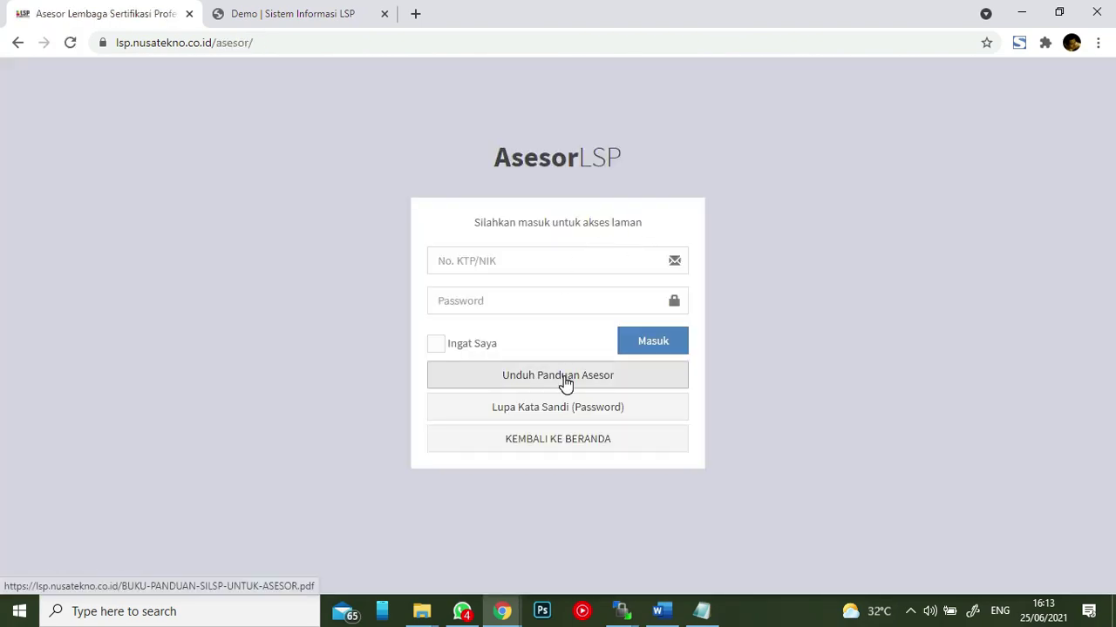
pyautogui.click(565, 384)
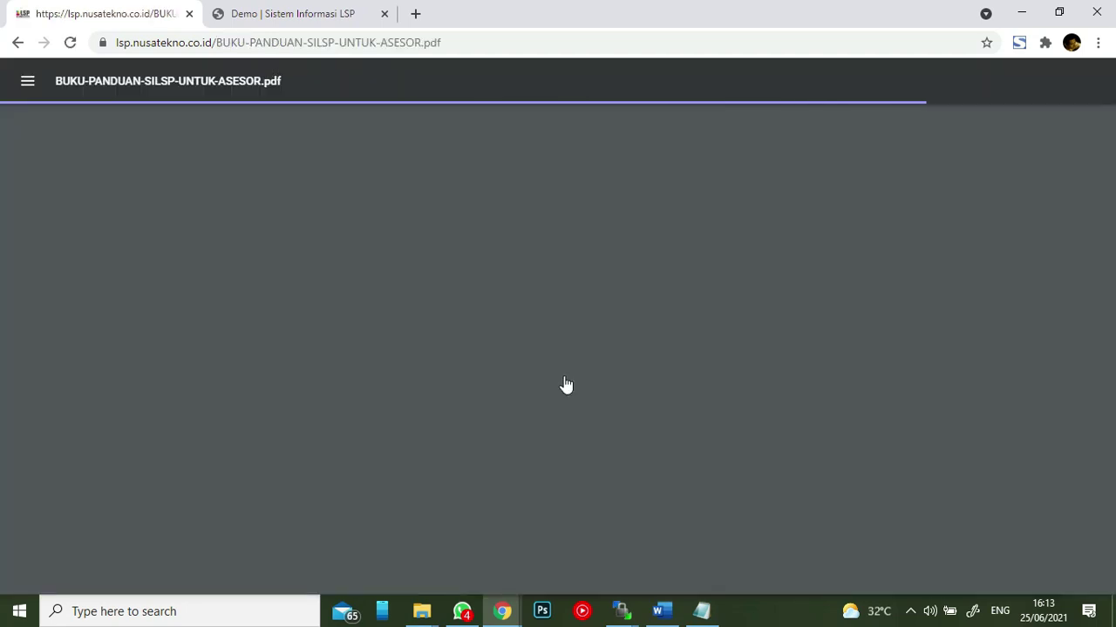
pyautogui.scroll(-18, 555, 322)
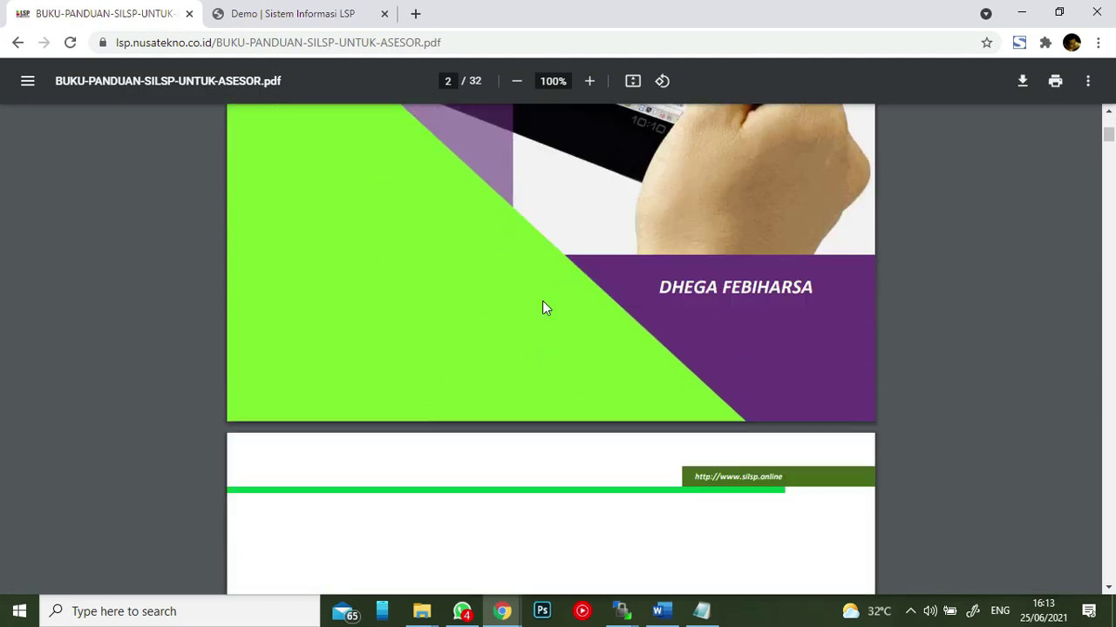
pyautogui.scroll(-10, 536, 300)
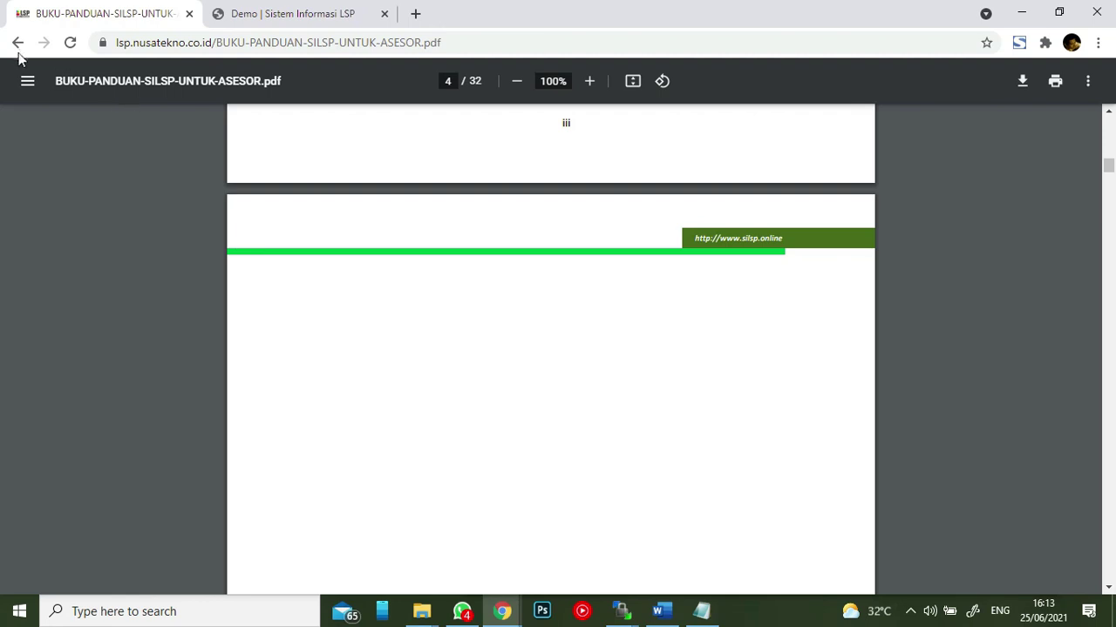
pyautogui.click(18, 46)
# - Via LOGIN > Peserta (Asesi), open and skim the 60-page Asesi guide, then go back
pyautogui.click(17, 45)
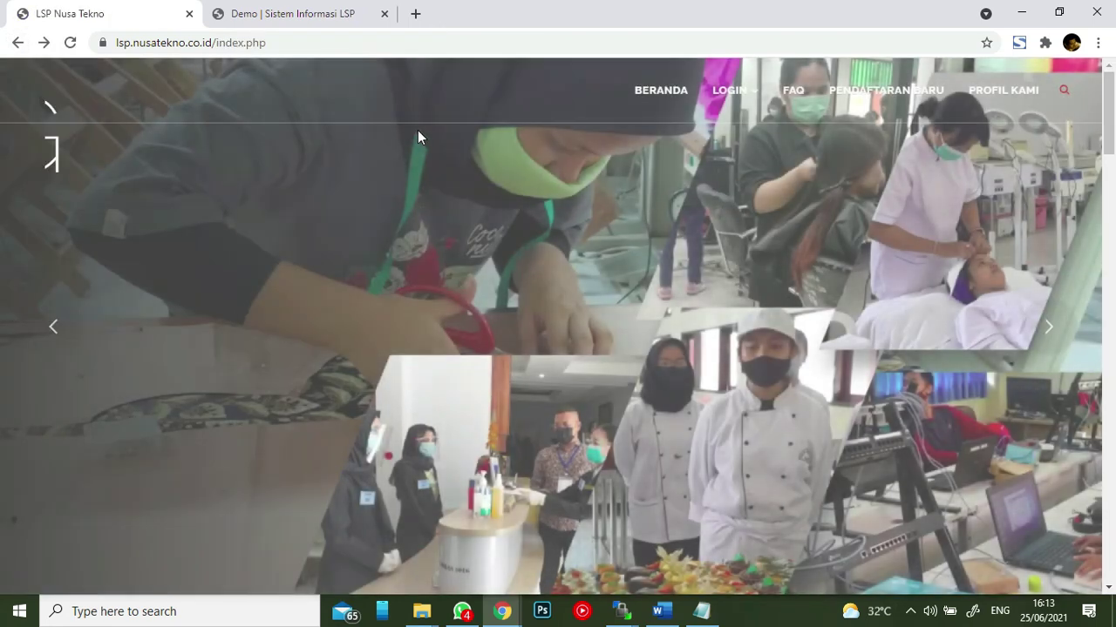
pyautogui.moveTo(730, 89)
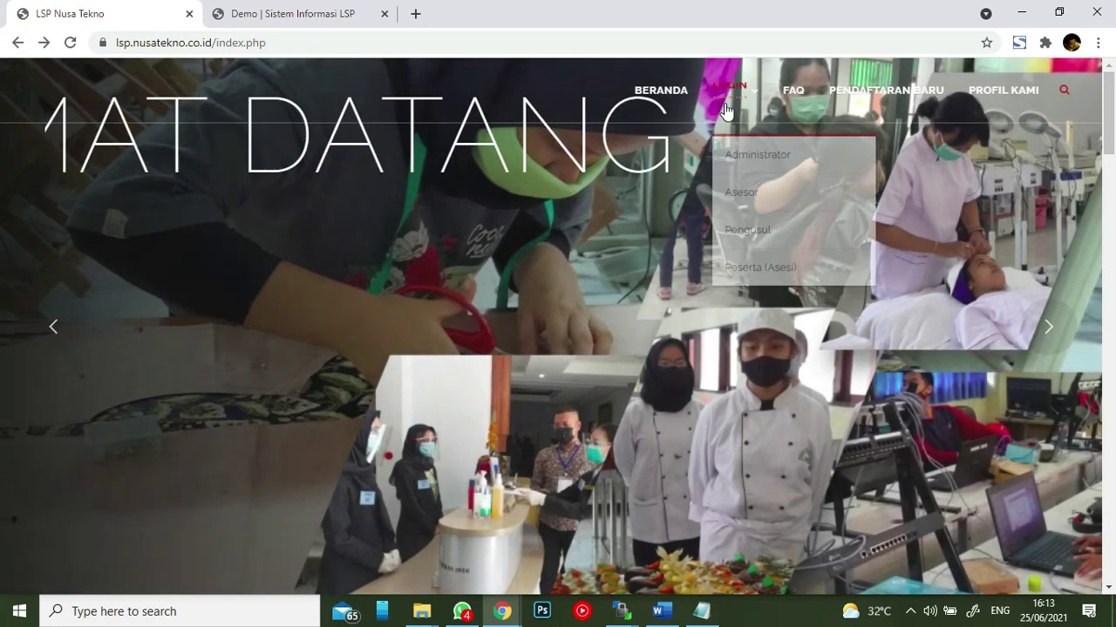
pyautogui.click(760, 256)
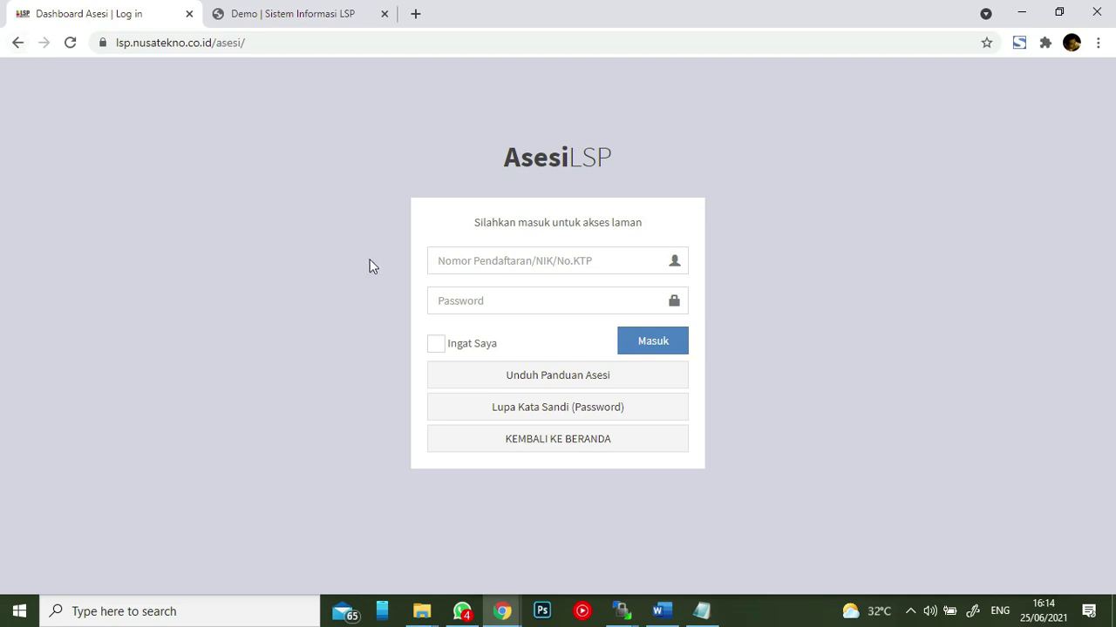
pyautogui.click(463, 378)
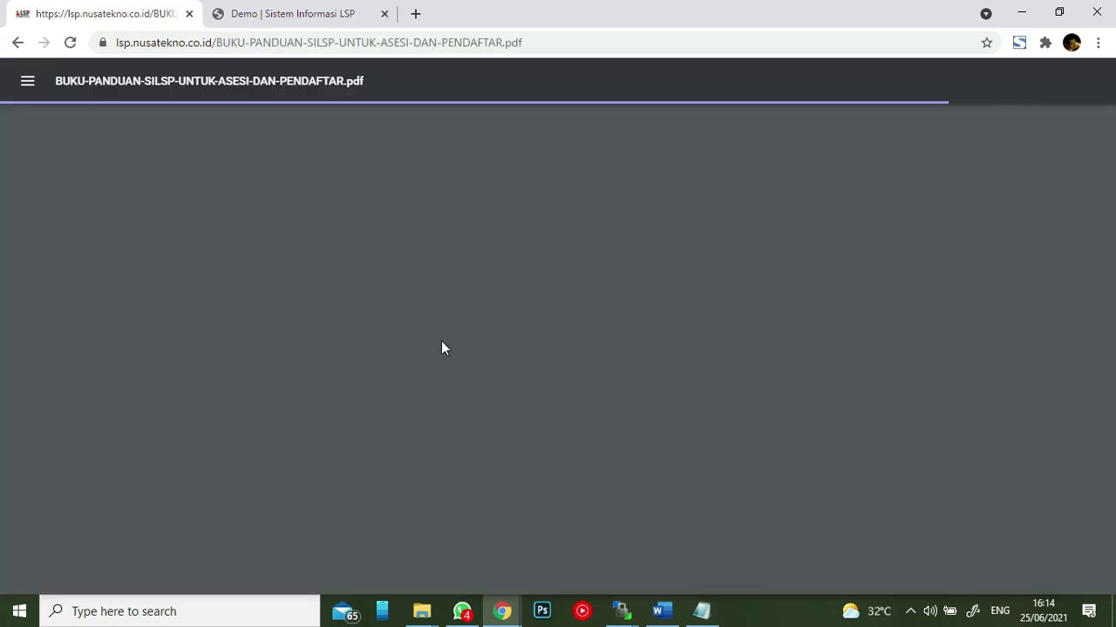
pyautogui.scroll(-20, 375, 285)
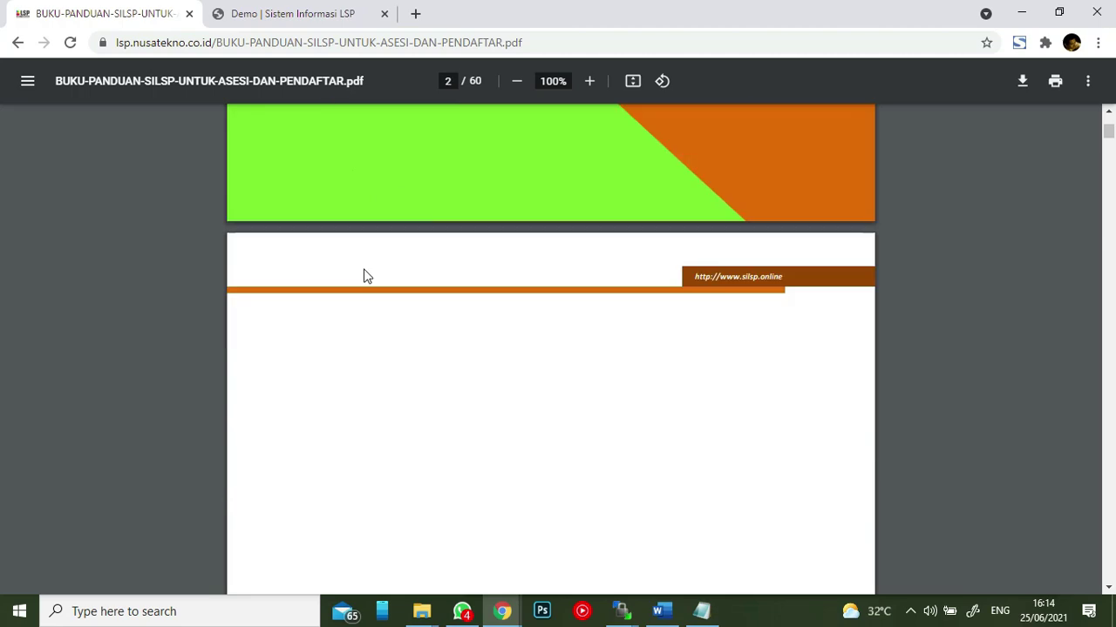
pyautogui.scroll(-5, 366, 276)
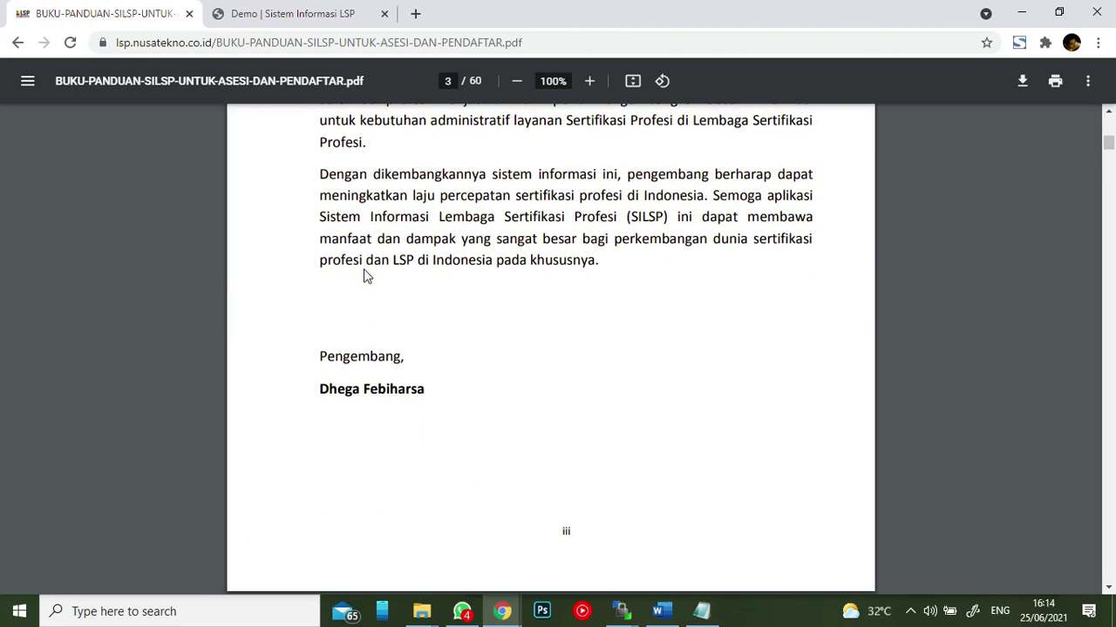
pyautogui.scroll(-2, 366, 277)
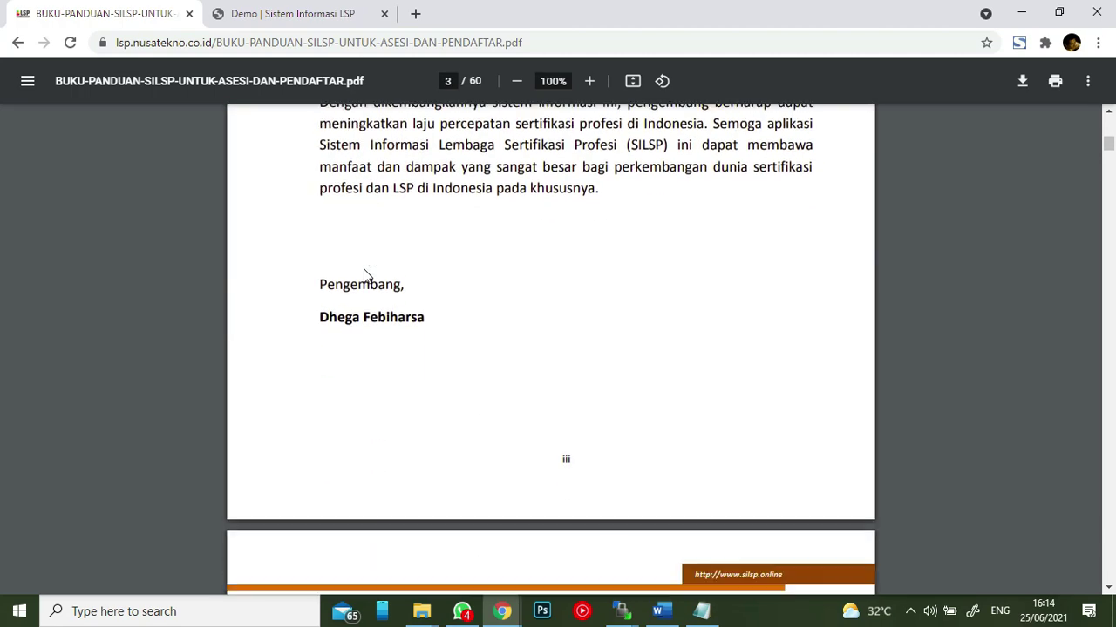
pyautogui.scroll(15, 364, 268)
pyautogui.scroll(10, 362, 260)
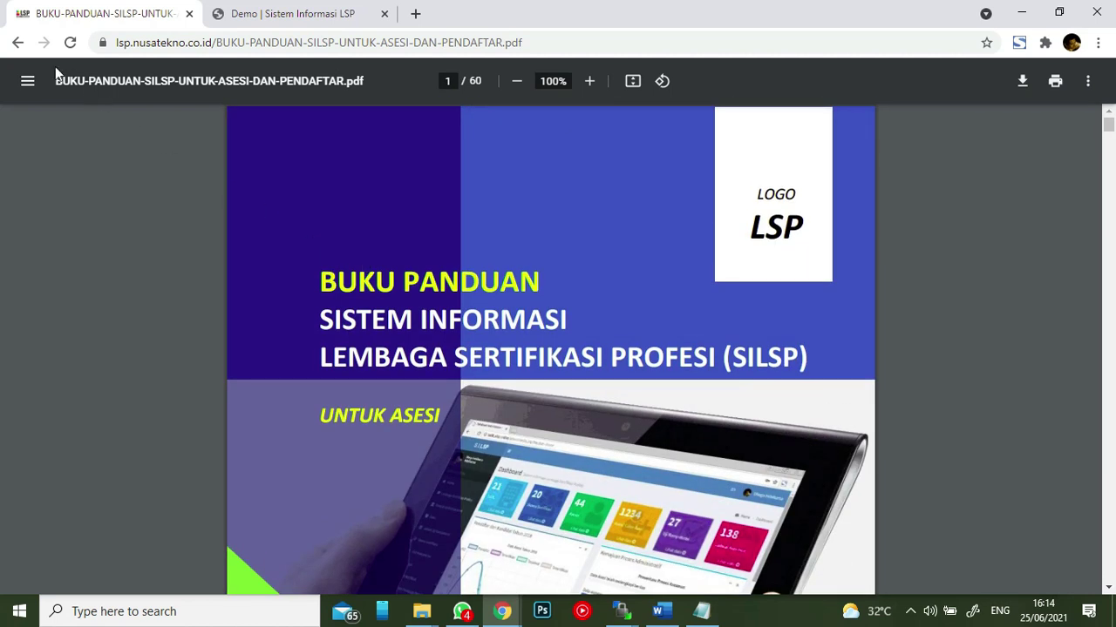
pyautogui.click(18, 42)
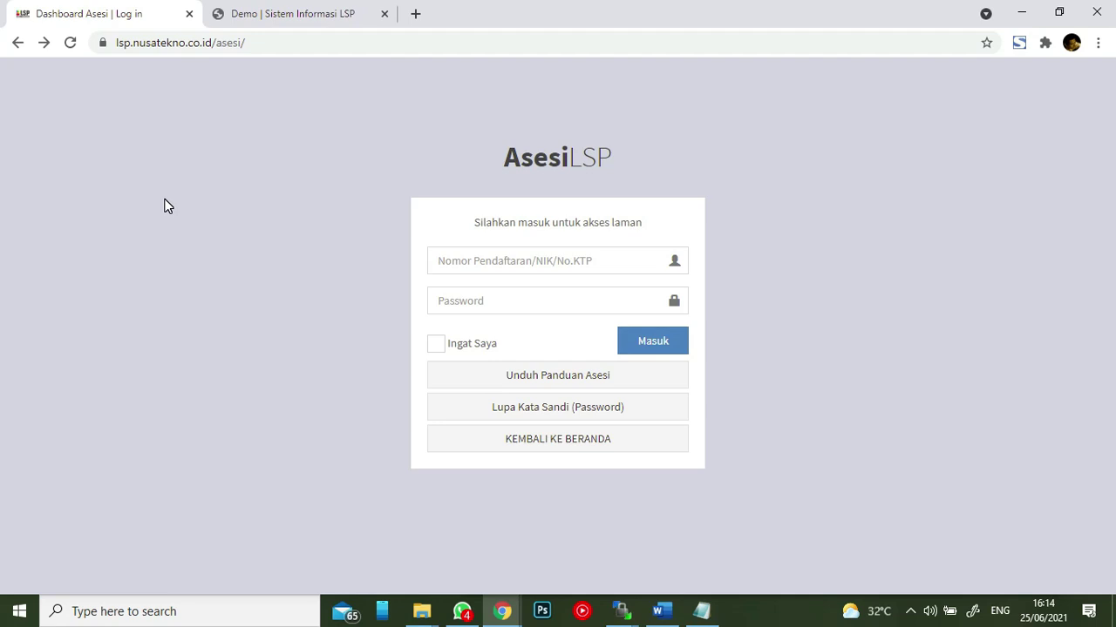
# - Return to the homepage and choose LOGIN > Administrator to reach the AdminLSP login
pyautogui.click(18, 42)
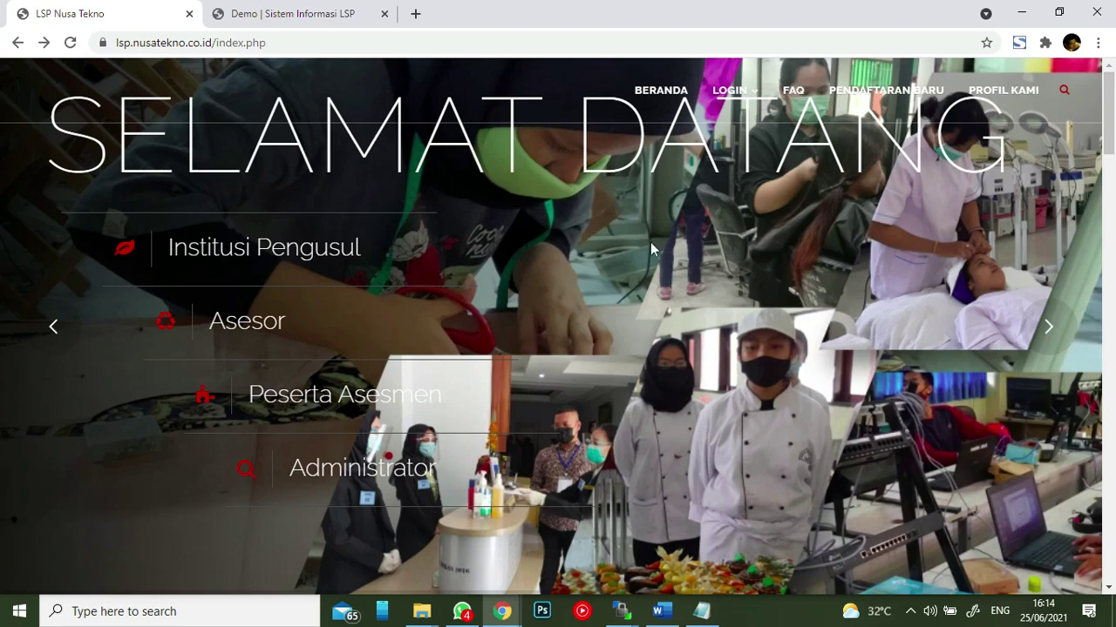
pyautogui.click(728, 90)
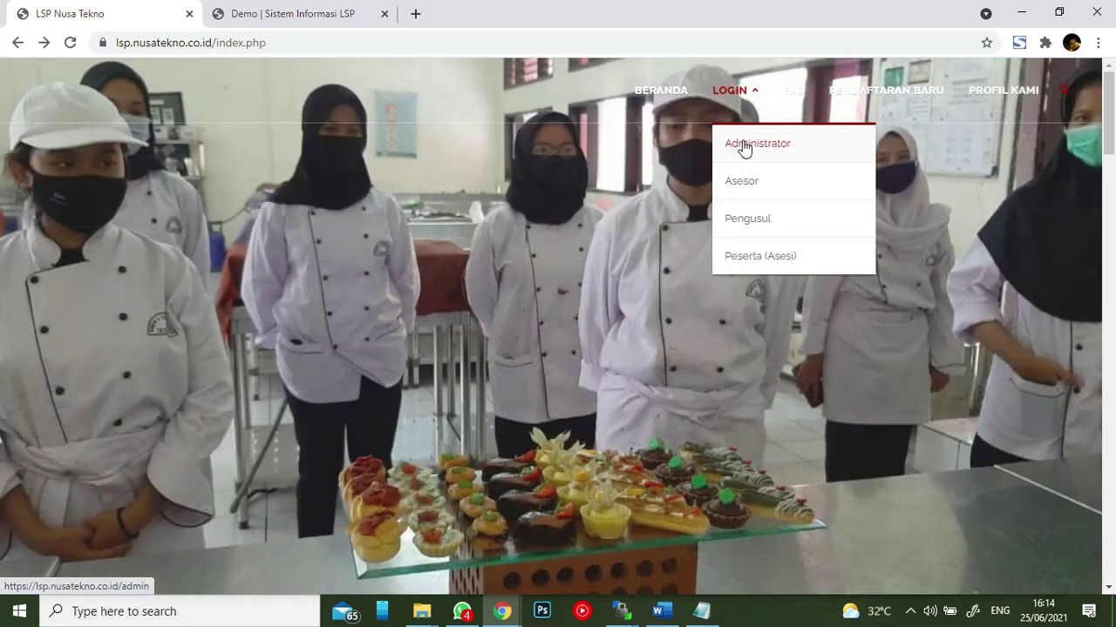
pyautogui.click(743, 145)
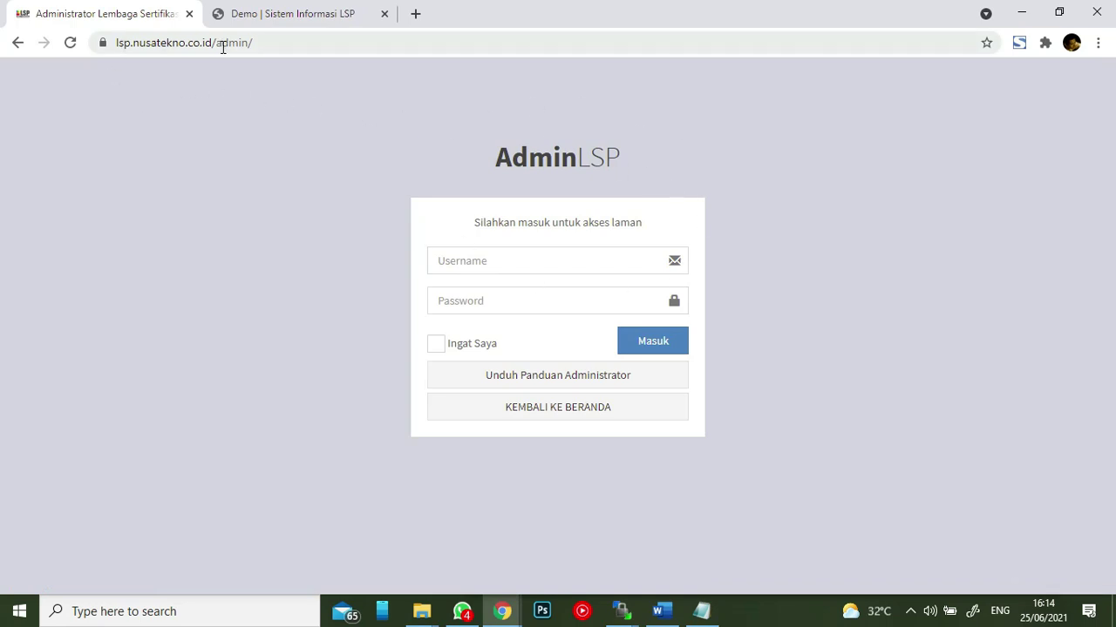
# - Highlight the admin/ path and then the site domain in the address bar to explain the URL
pyautogui.moveTo(218, 45); pyautogui.dragTo(260, 46)
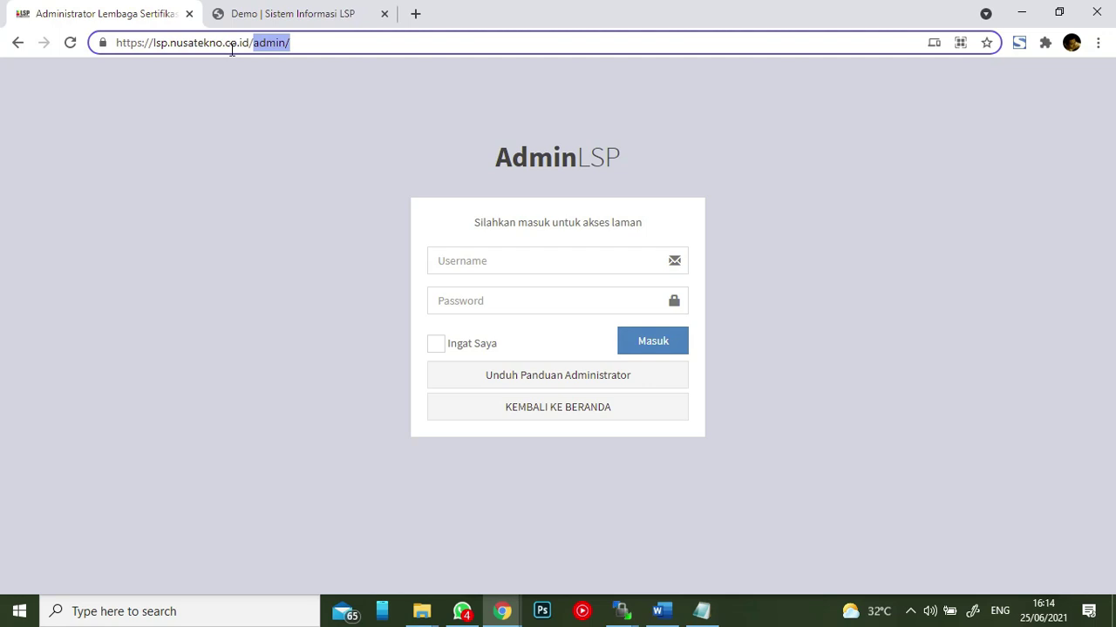
pyautogui.click(249, 41)
pyautogui.moveTo(249, 42); pyautogui.dragTo(118, 39)
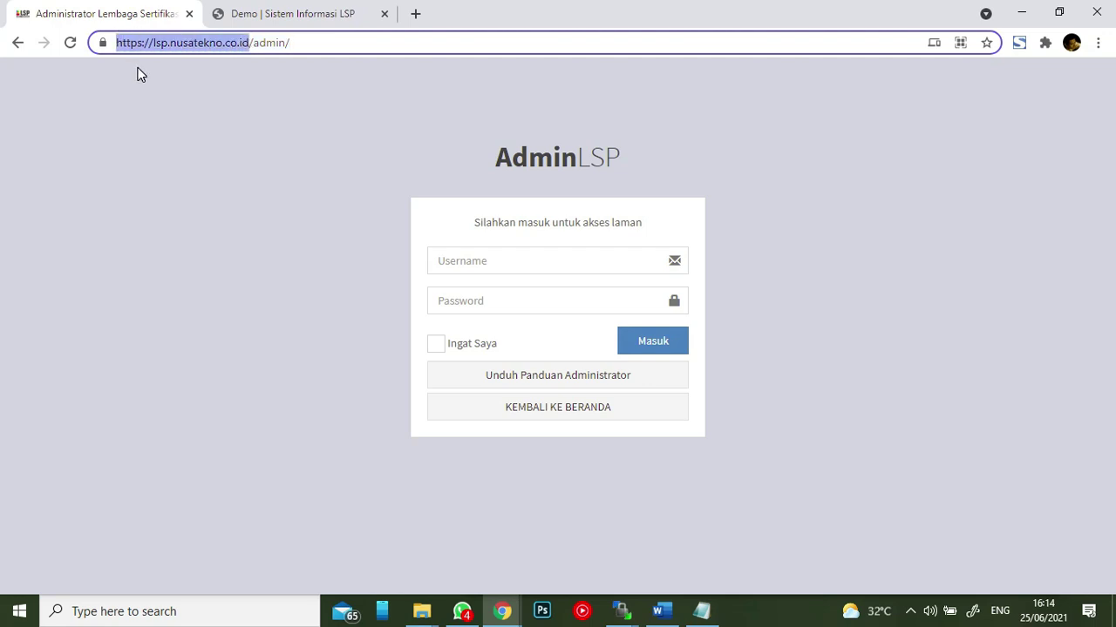
pyautogui.click(139, 74)
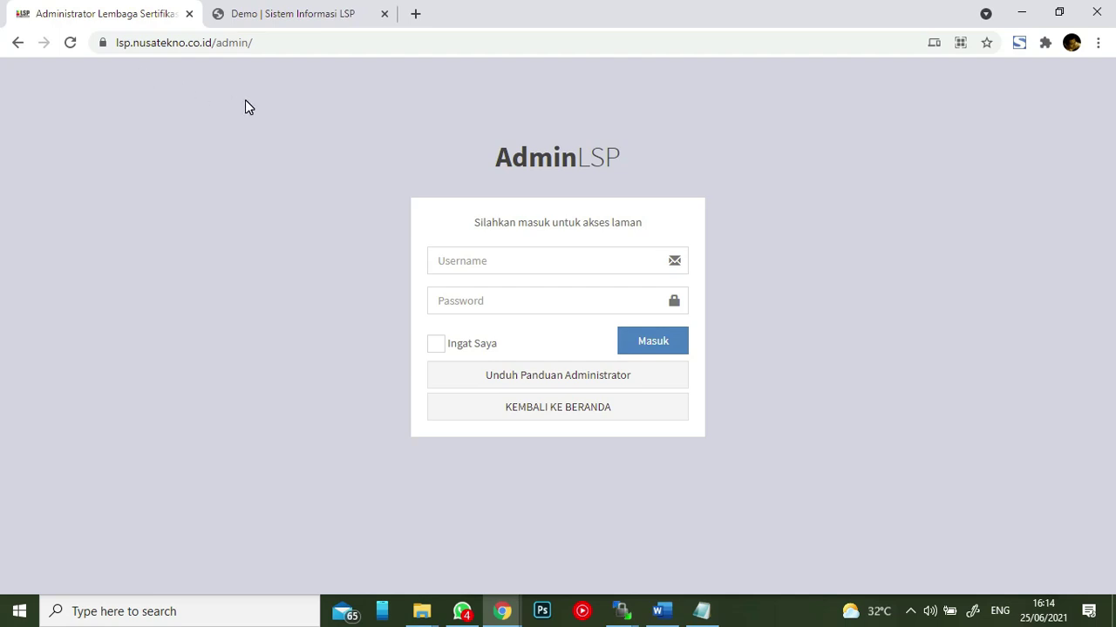
# - Log in as administrator with the admin username and password
pyautogui.click(519, 262)
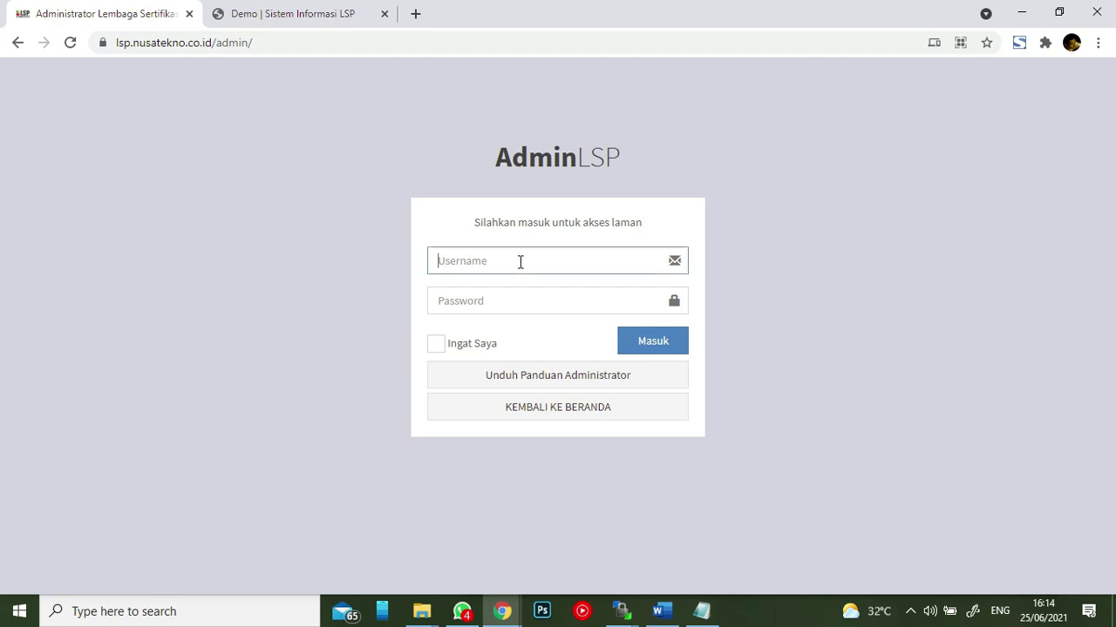
pyautogui.write('adminlsp')
pyautogui.click(529, 297)
pyautogui.write('••••••••')
pyautogui.press('Return')
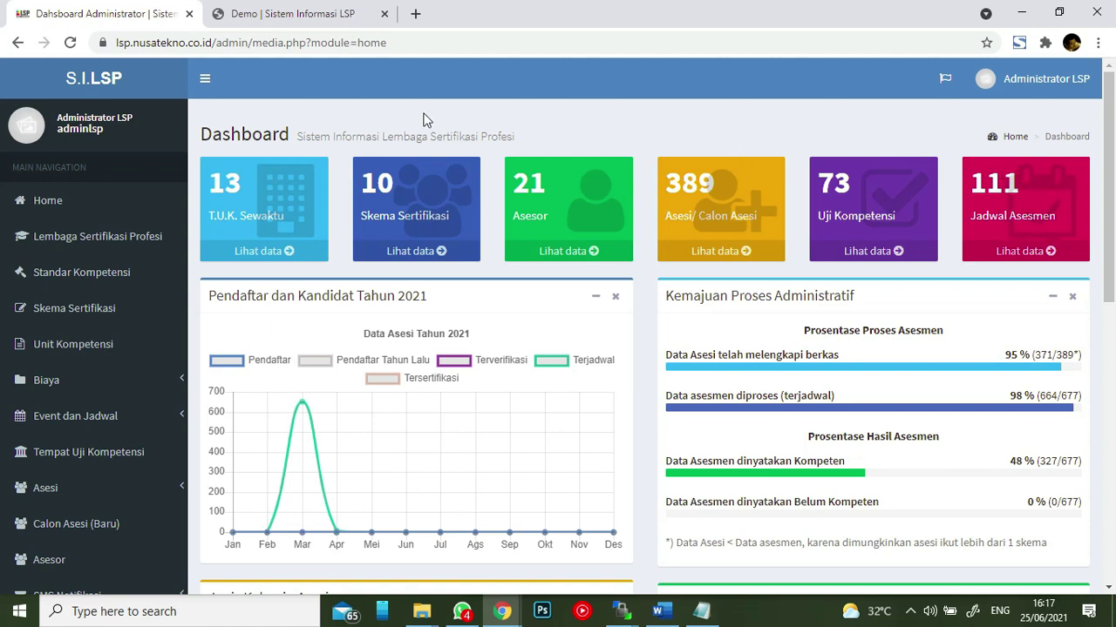
# - Reload the administrator dashboard via Home in the sidebar
pyautogui.click(41, 206)
# - Open the Lembaga Sertifikasi Profesi page and scroll down to its Input Data form
pyautogui.click(41, 237)
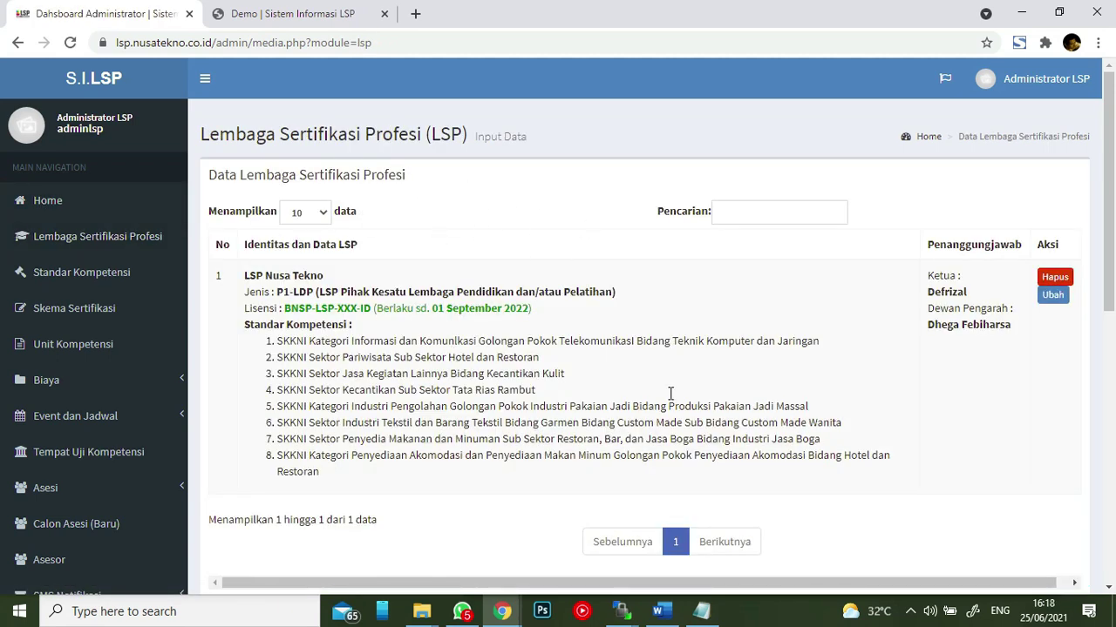
pyautogui.scroll(-2, 747, 353)
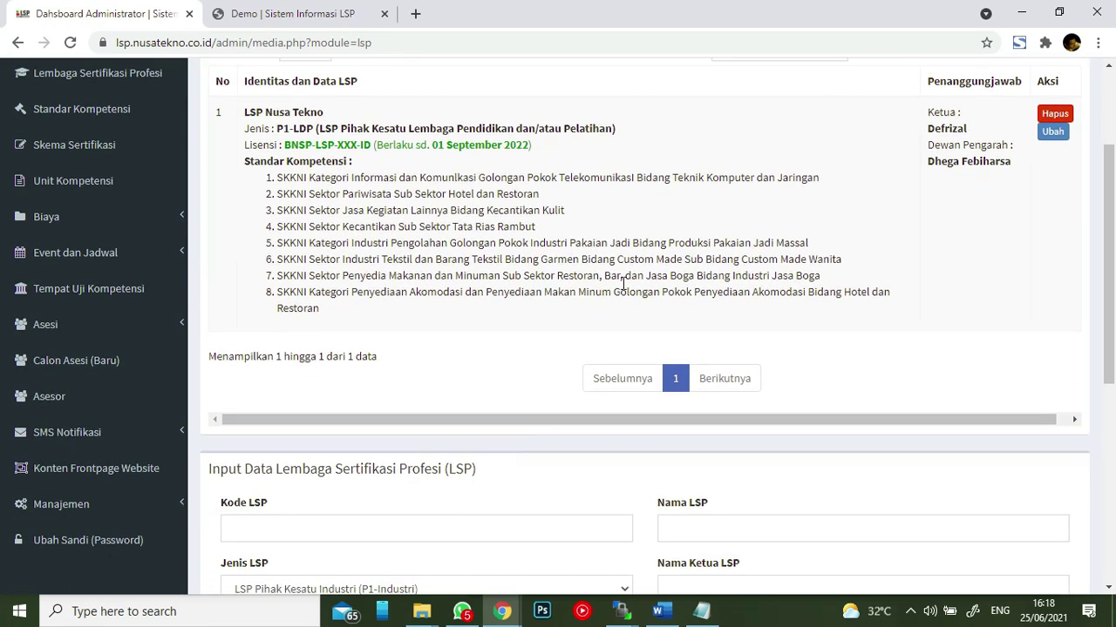
pyautogui.scroll(-3, 623, 284)
pyautogui.scroll(-2, 809, 294)
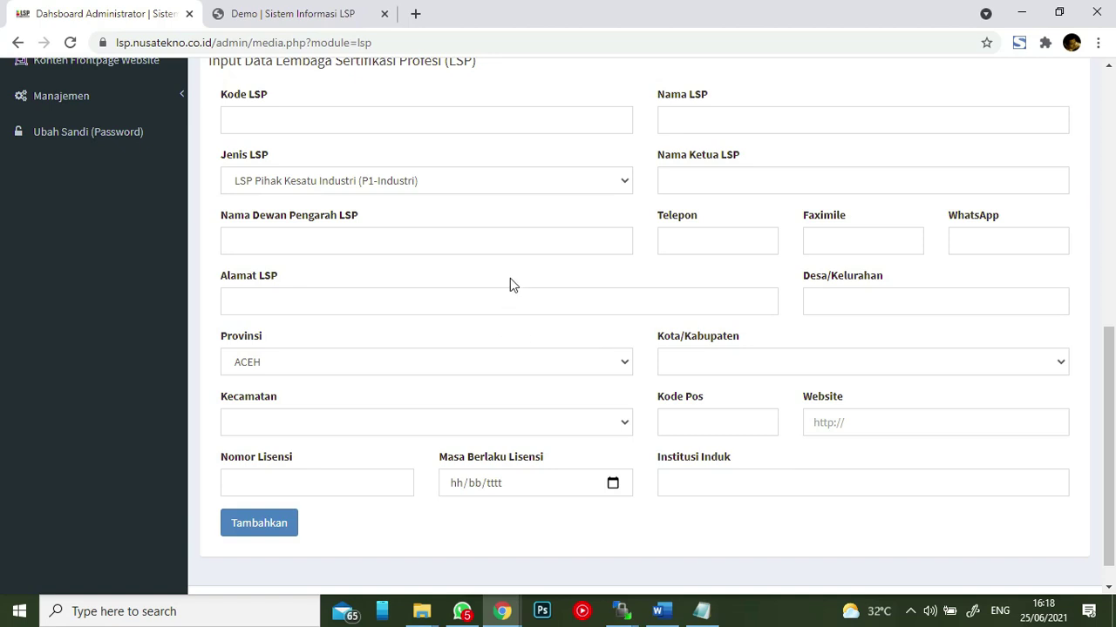
# - Inspect the Jenis LSP options without changing them, then scroll back to the LSP table
pyautogui.click(371, 181)
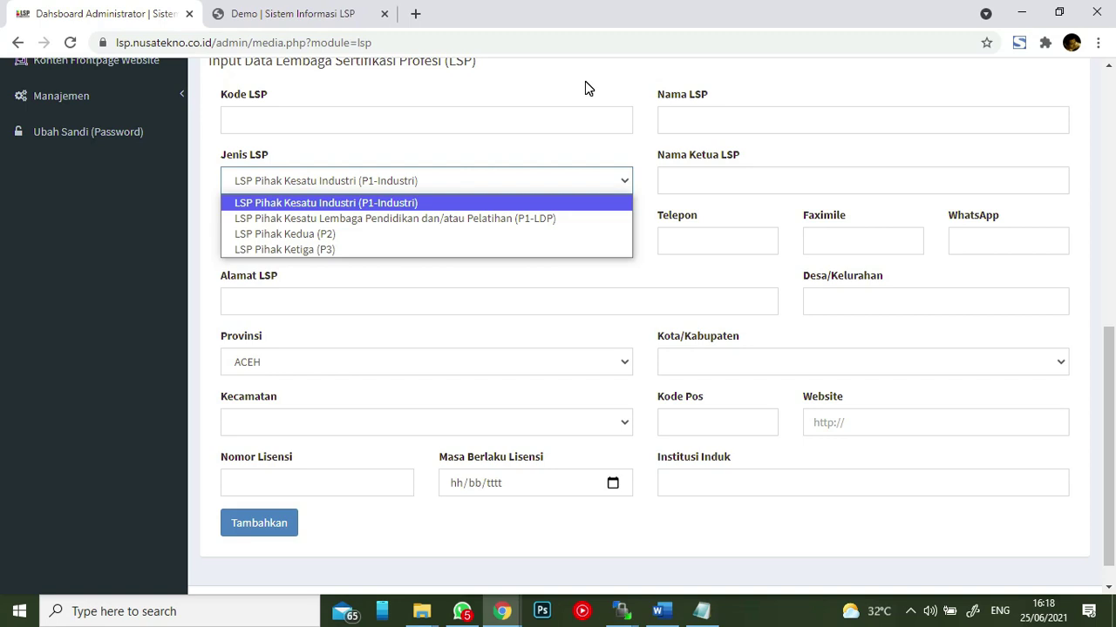
pyautogui.click(585, 81)
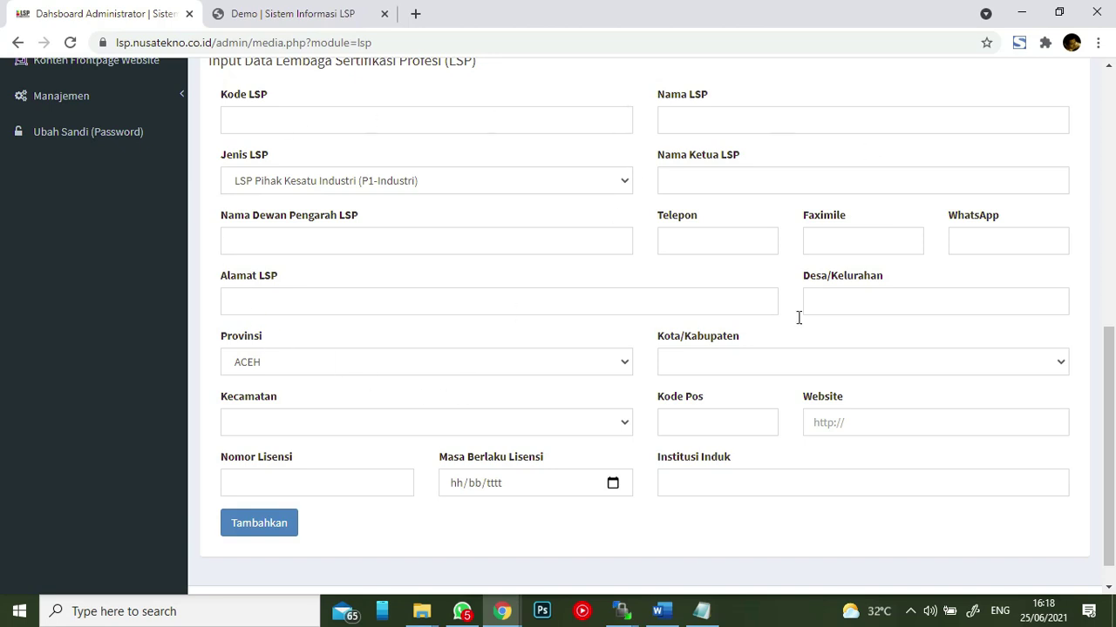
pyautogui.scroll(3, 598, 268)
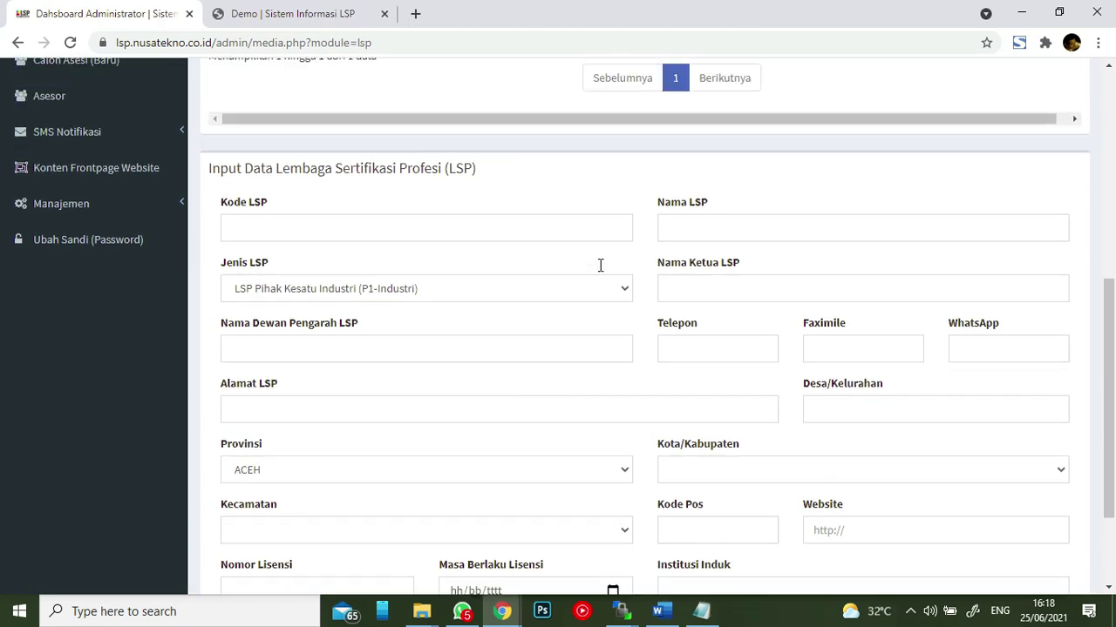
pyautogui.scroll(1, 601, 266)
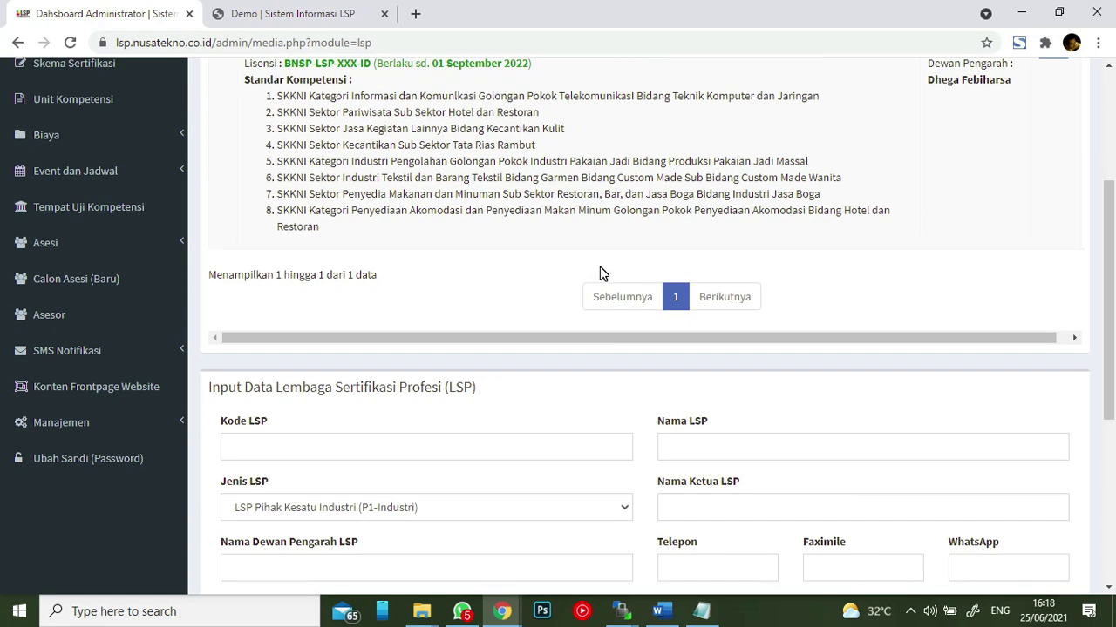
pyautogui.scroll(1, 600, 273)
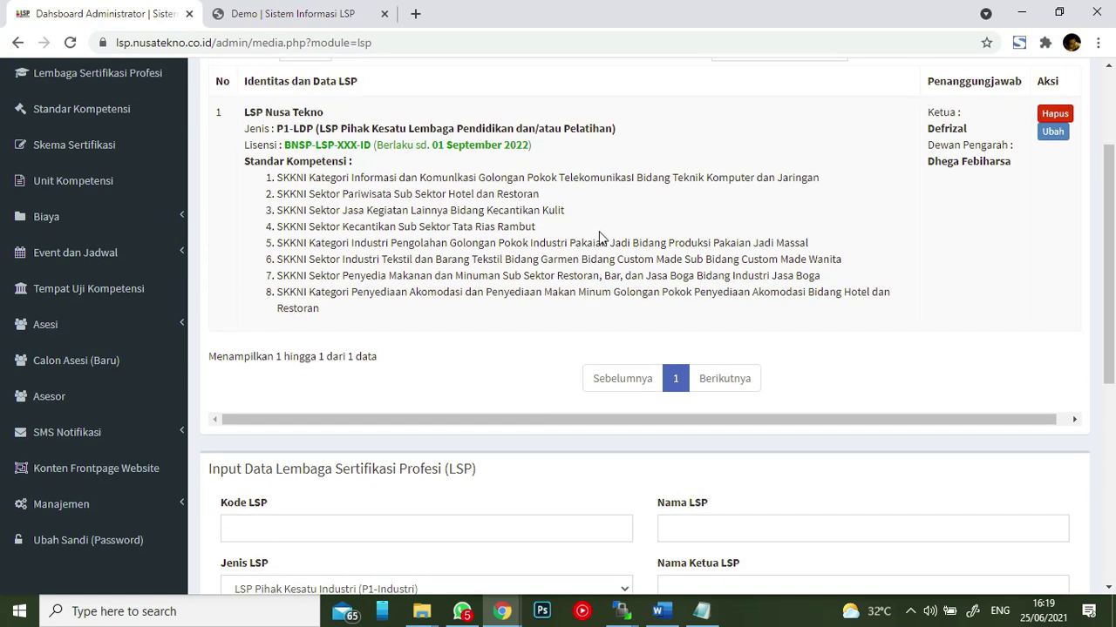
pyautogui.scroll(-1, 597, 238)
pyautogui.scroll(3, 513, 234)
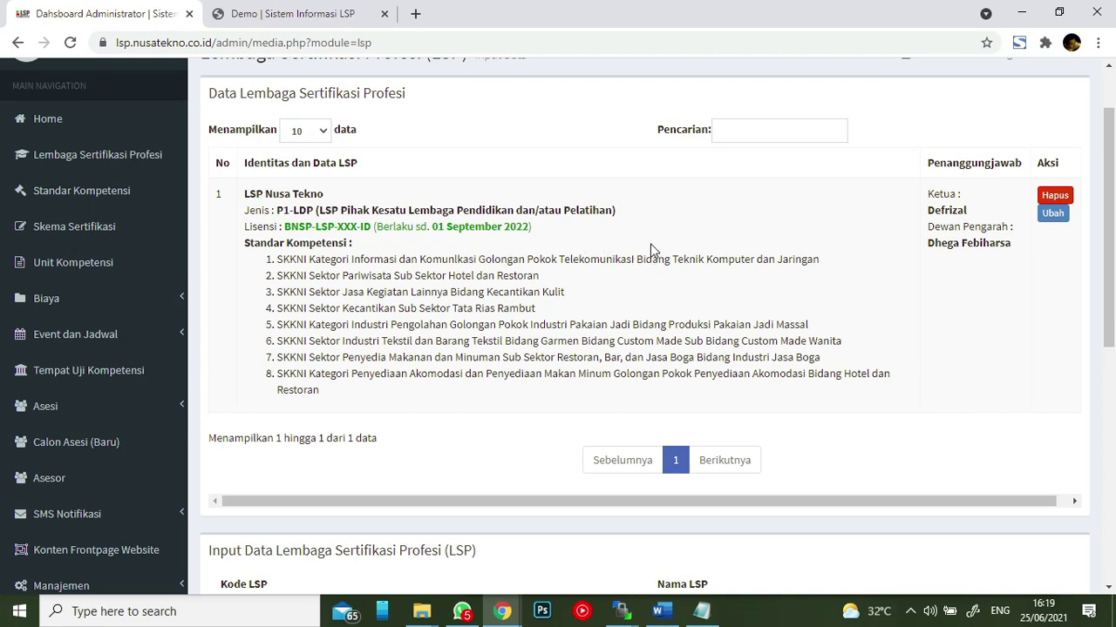
pyautogui.scroll(-3, 789, 258)
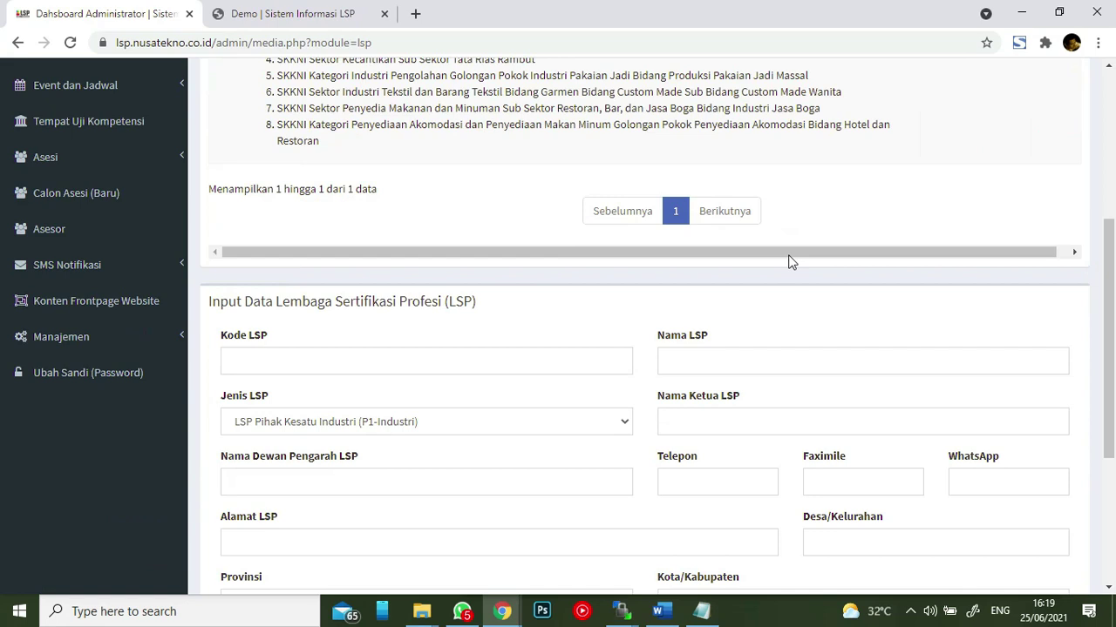
pyautogui.scroll(-2, 792, 253)
pyautogui.scroll(5, 791, 247)
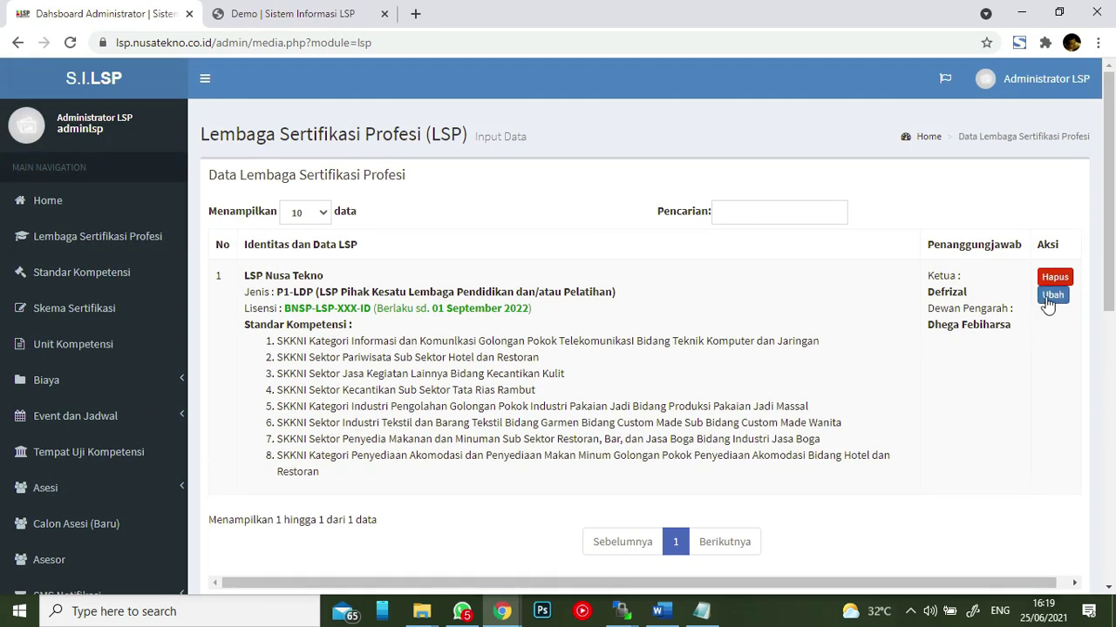
# - Open LSP Nusa Tekno's record in the edit form and scroll through it
pyautogui.click(1053, 295)
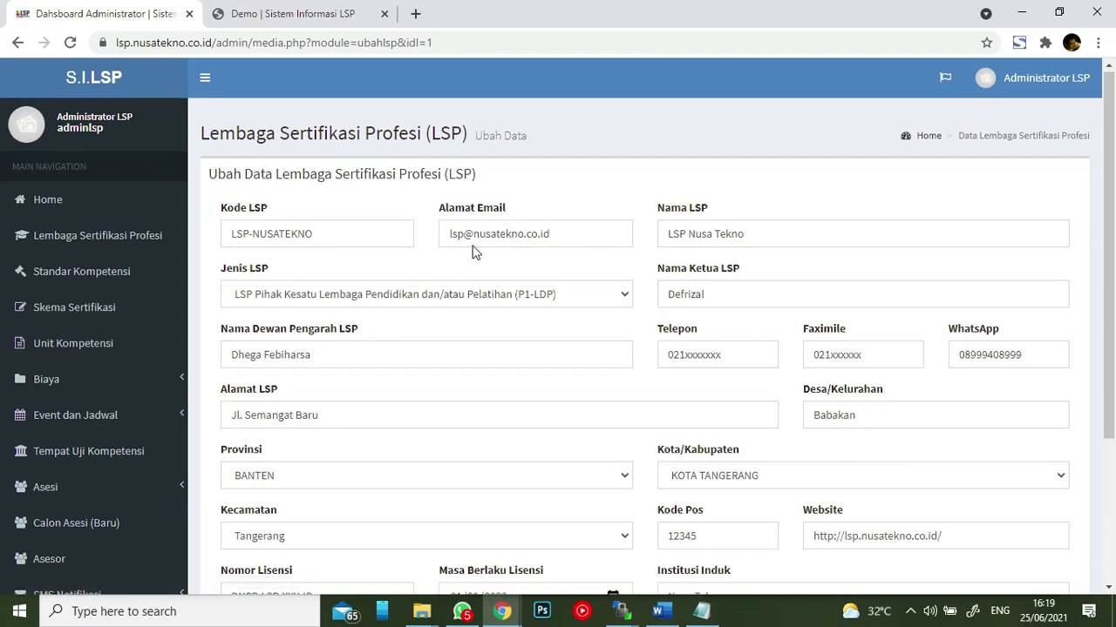
pyautogui.scroll(-2, 473, 249)
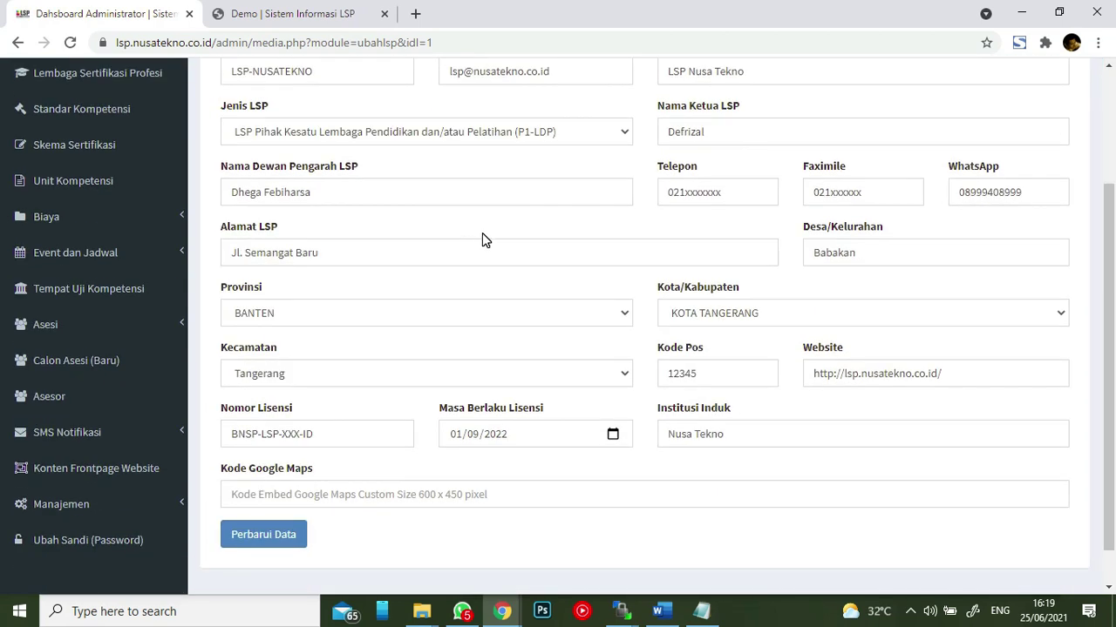
pyautogui.scroll(2, 482, 234)
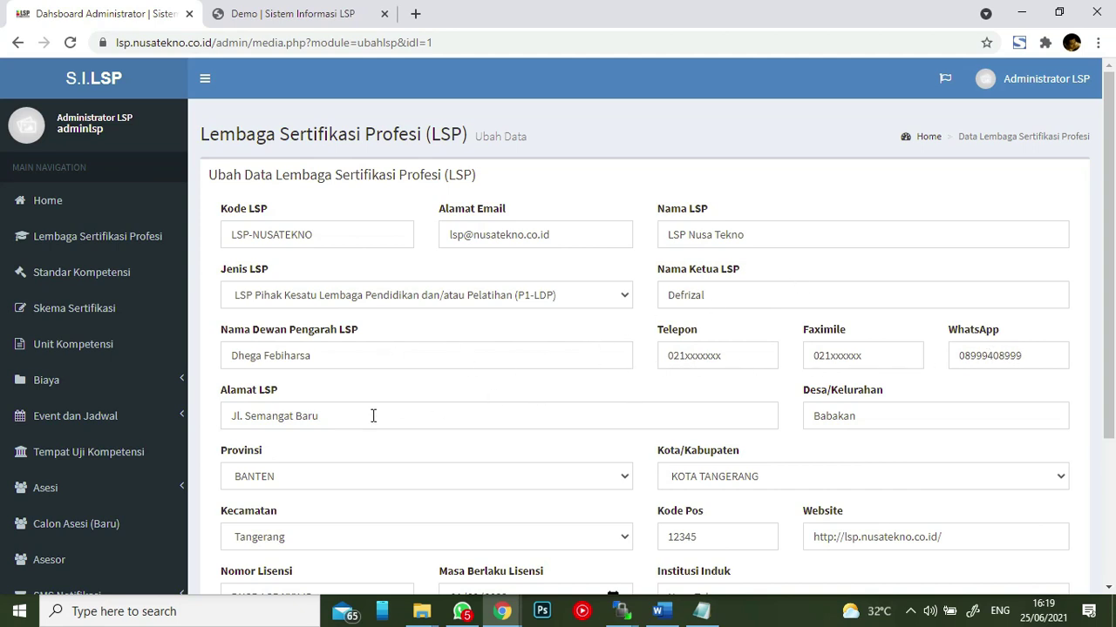
pyautogui.scroll(-1, 346, 414)
pyautogui.scroll(-1, 537, 395)
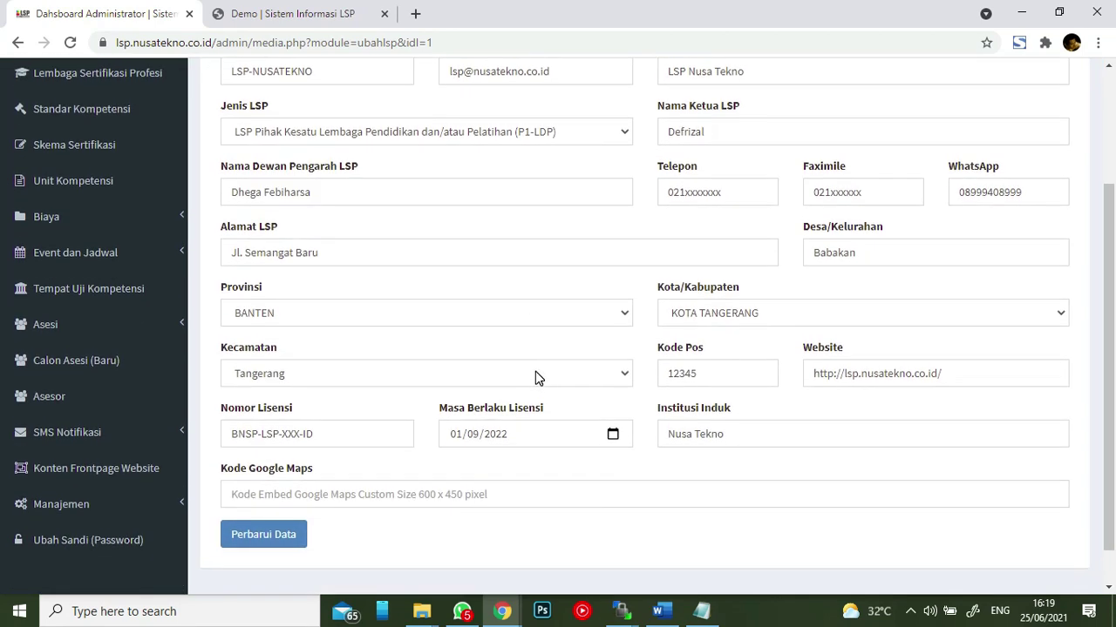
# - Review the Nomor Lisensi, Website and Kode Google Maps values unchanged, then return to the LSP list
pyautogui.click(406, 438)
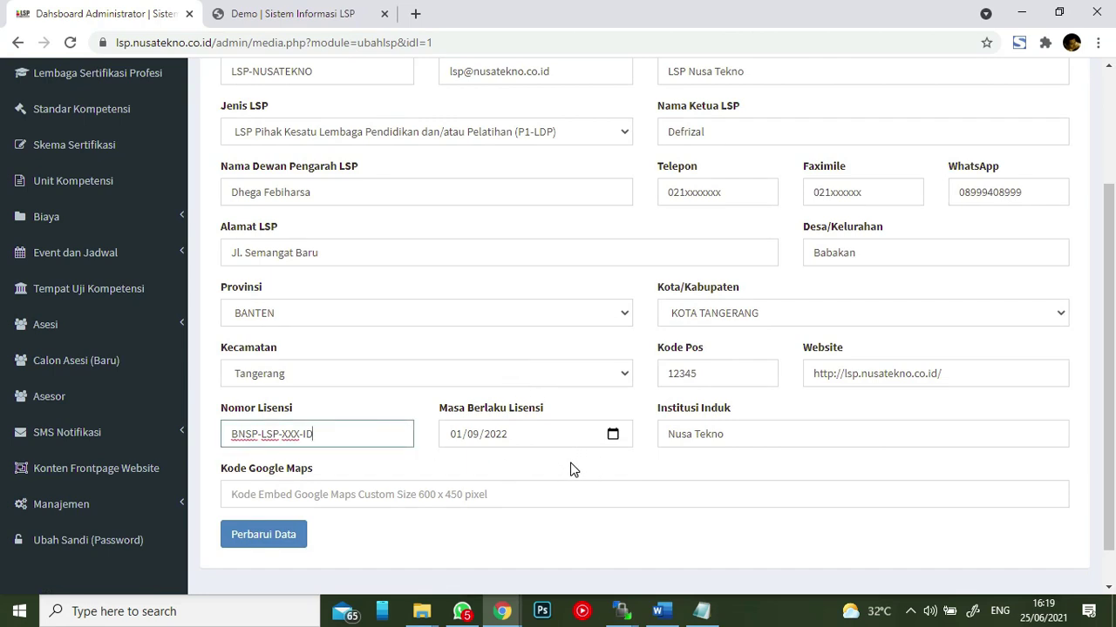
pyautogui.click(973, 379)
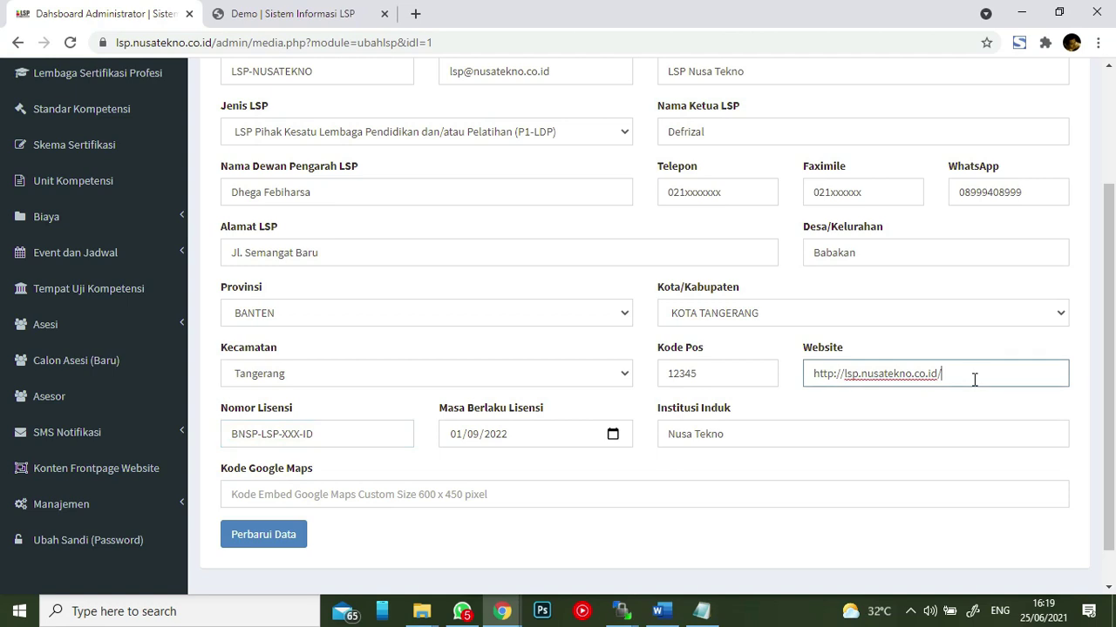
pyautogui.moveTo(973, 375); pyautogui.dragTo(811, 393)
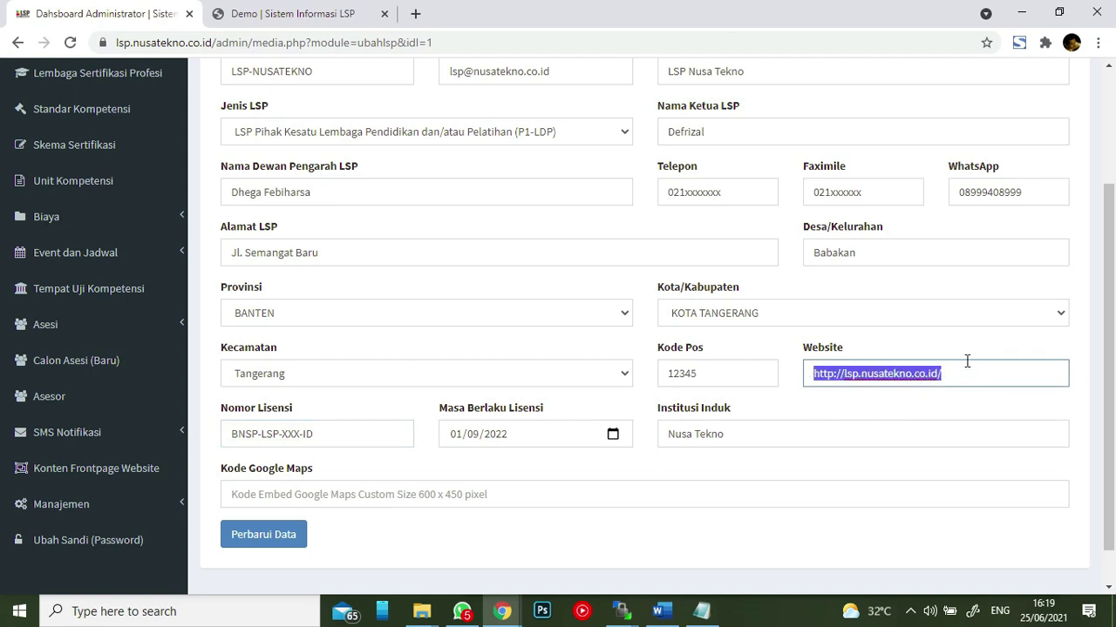
pyautogui.click(905, 347)
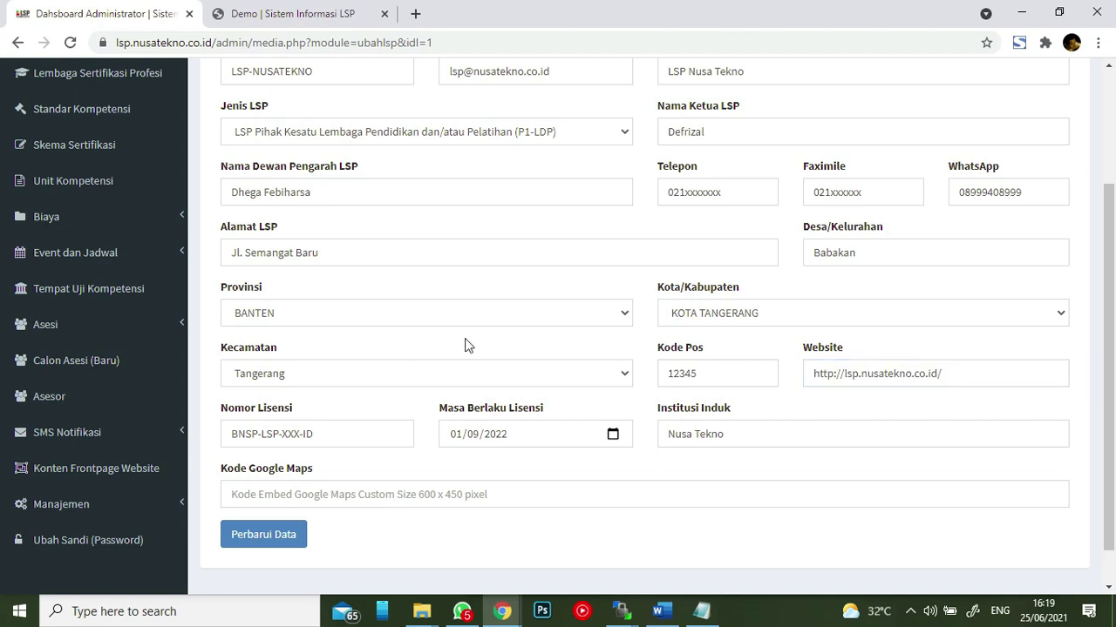
pyautogui.scroll(-1, 436, 338)
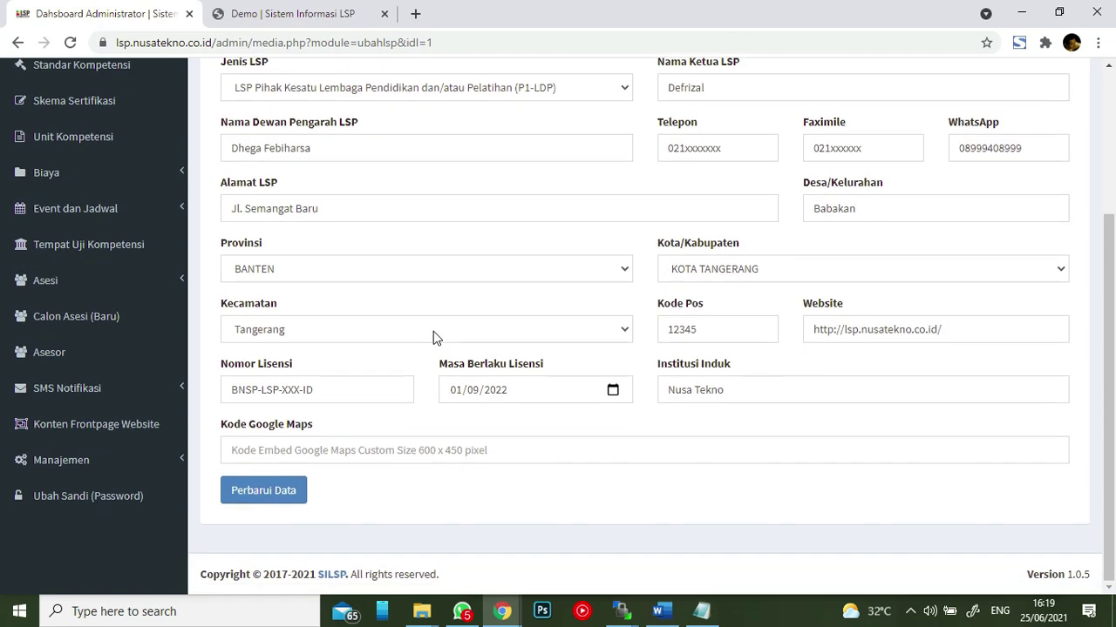
pyautogui.click(430, 450)
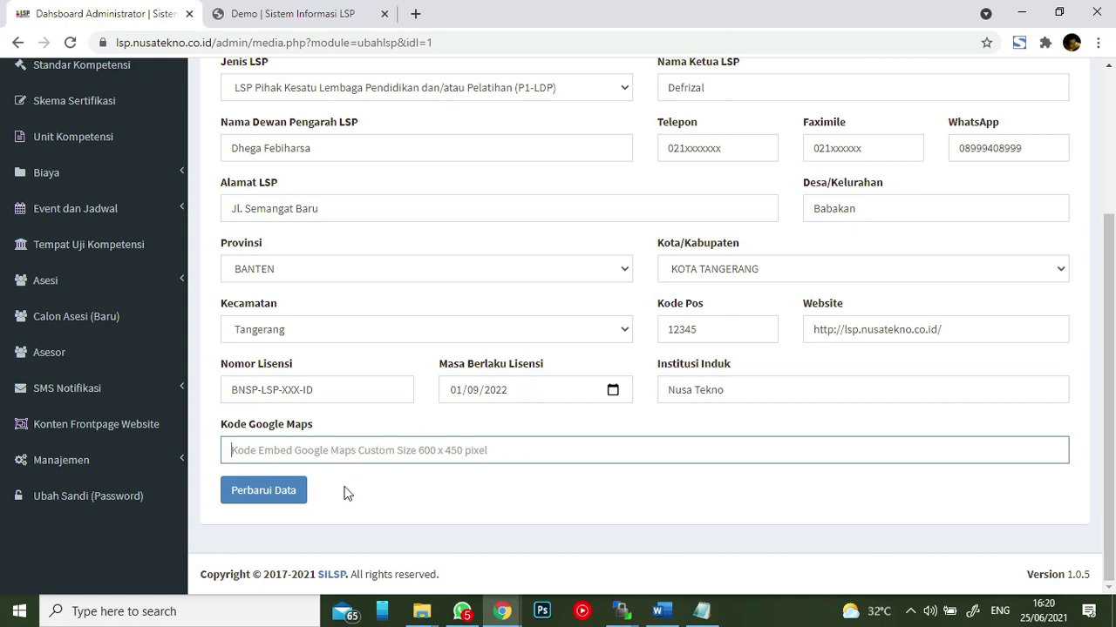
pyautogui.scroll(3, 363, 267)
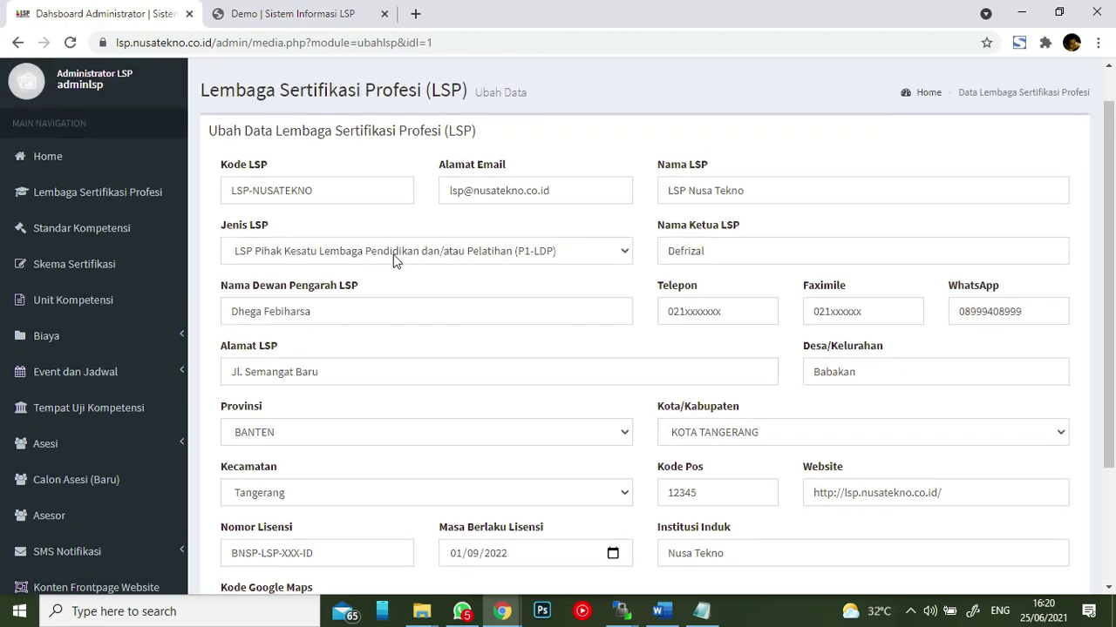
pyautogui.click(147, 197)
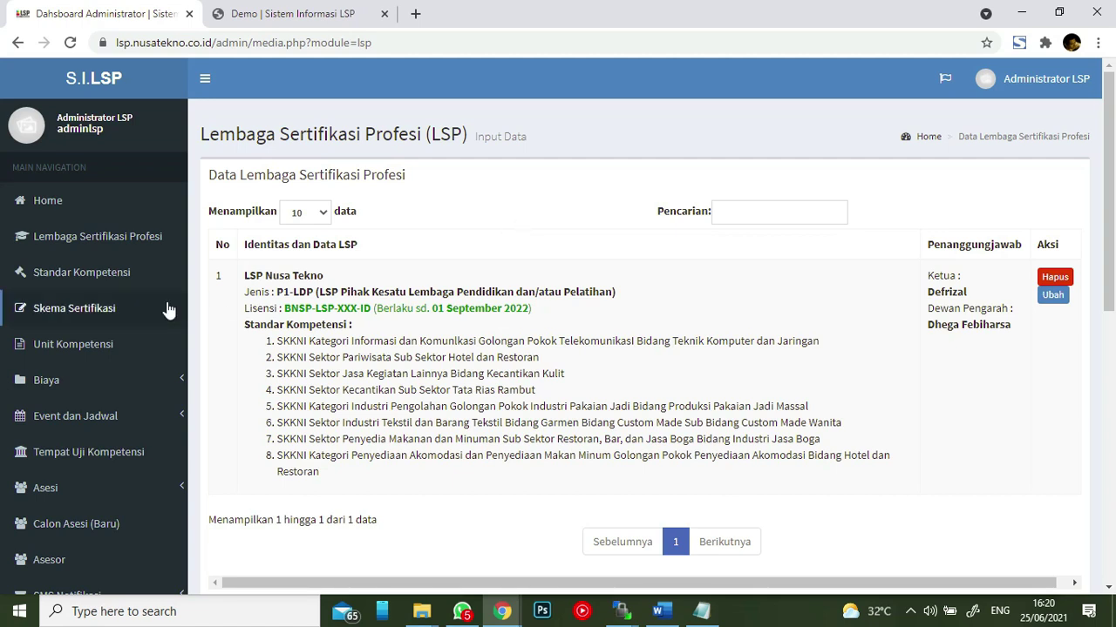
# - Open the Standar Kompetensi page from the sidebar
pyautogui.click(128, 283)
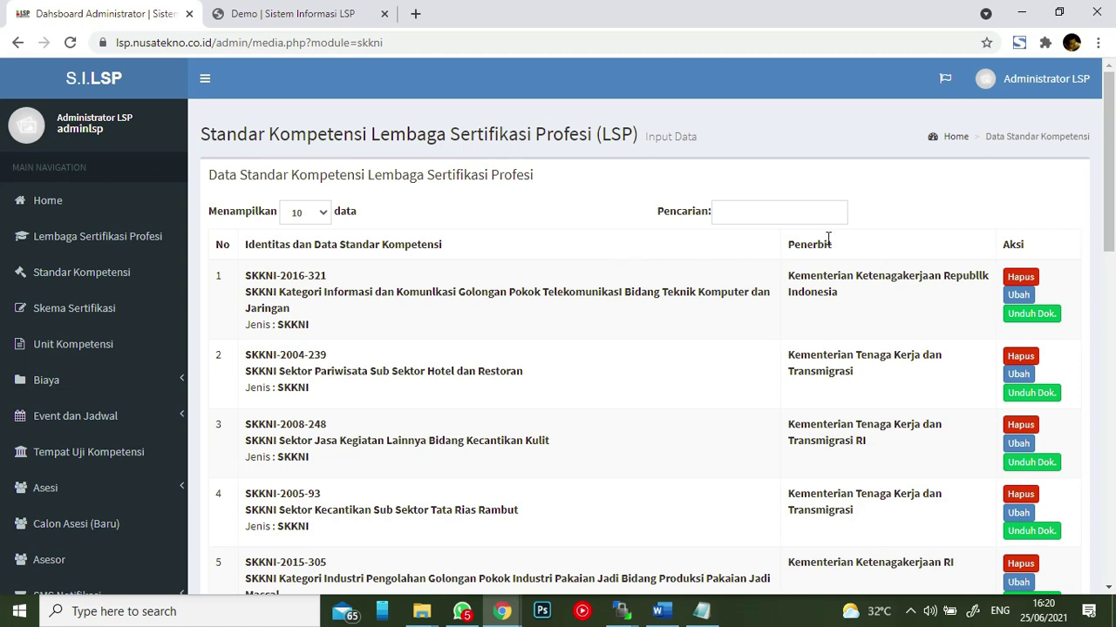
pyautogui.scroll(-2, 856, 250)
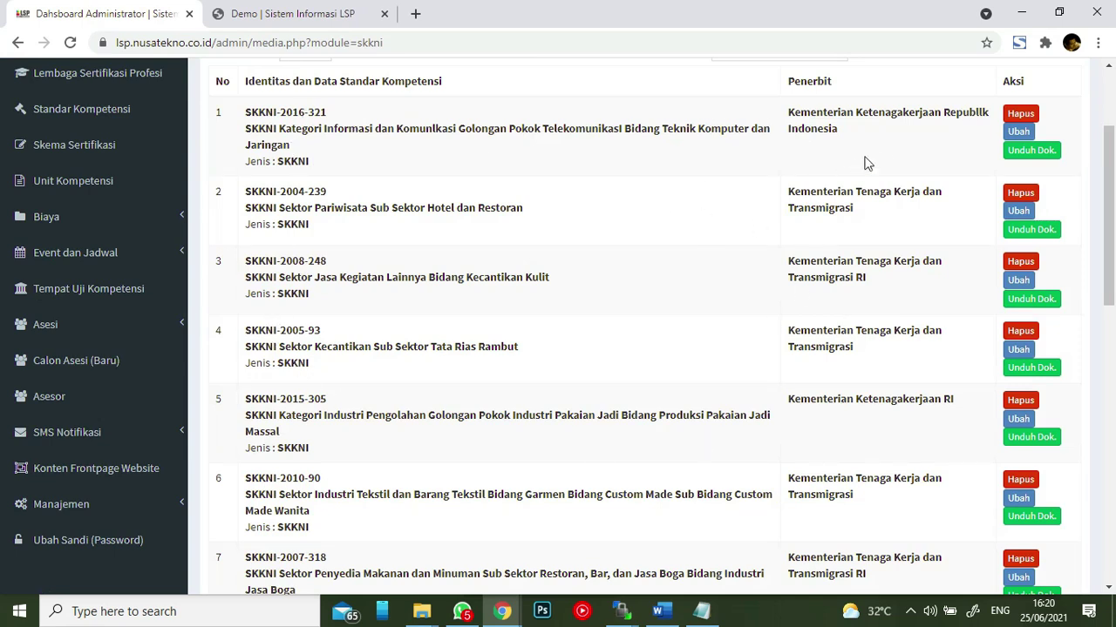
pyautogui.click(1018, 155)
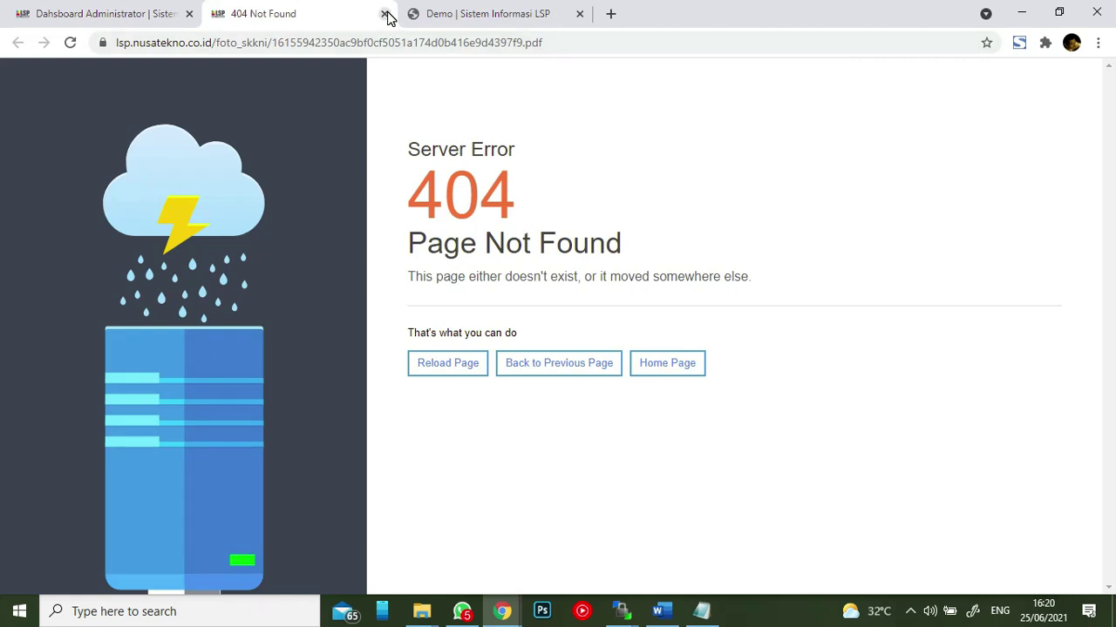
# - Close the failed 404 document tab and scroll the Standar Kompetensi page to its entry form
pyautogui.click(384, 14)
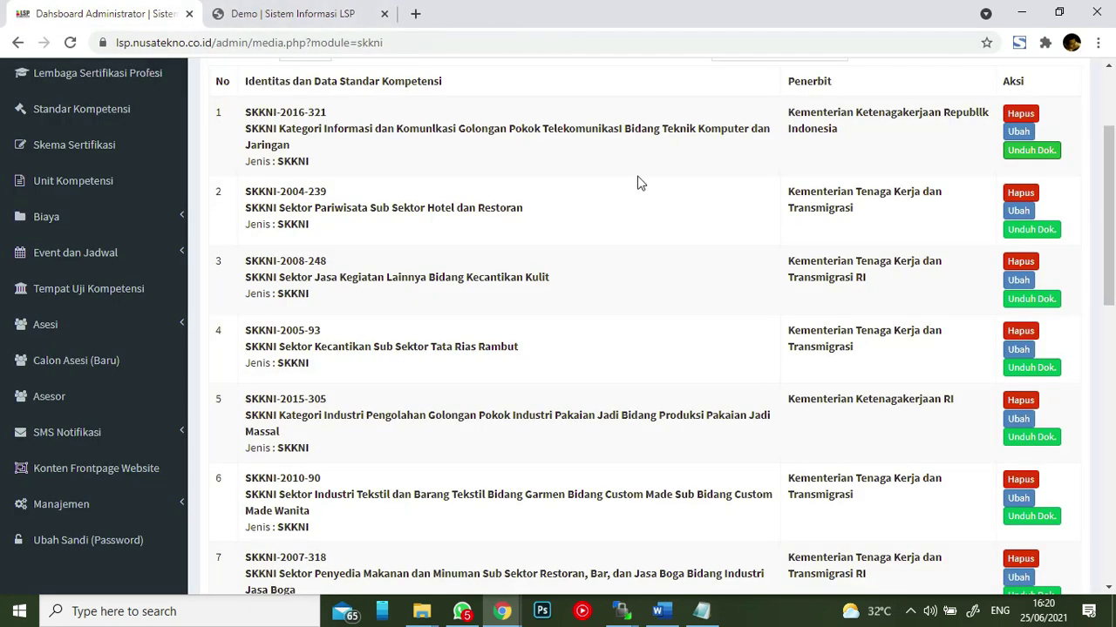
pyautogui.scroll(-3, 642, 183)
pyautogui.scroll(-4, 818, 235)
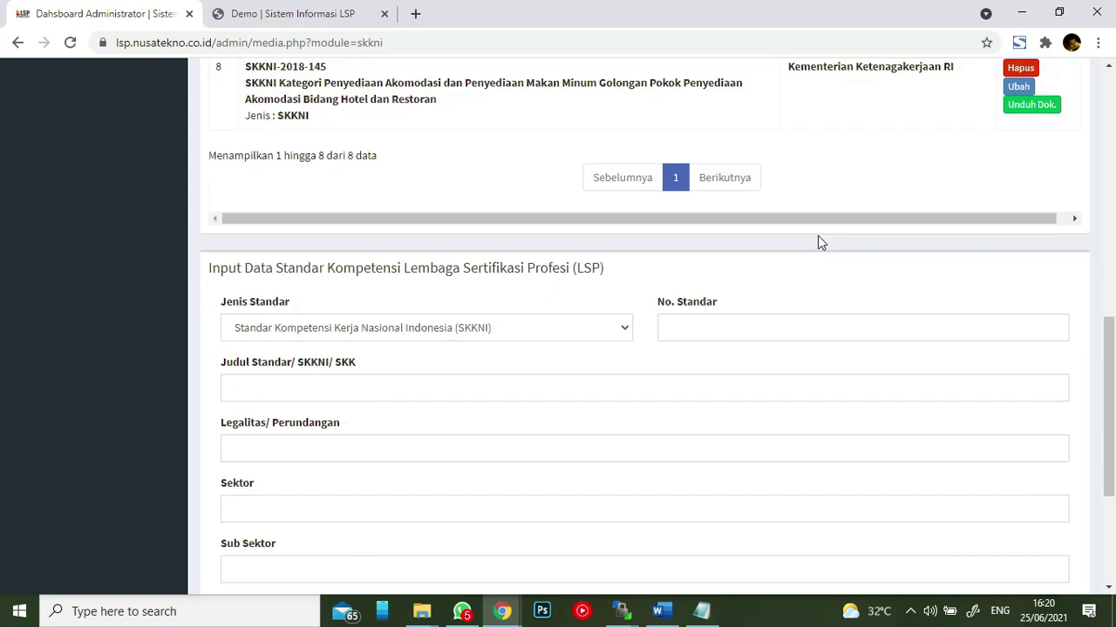
pyautogui.scroll(-2, 436, 278)
pyautogui.scroll(1, 444, 209)
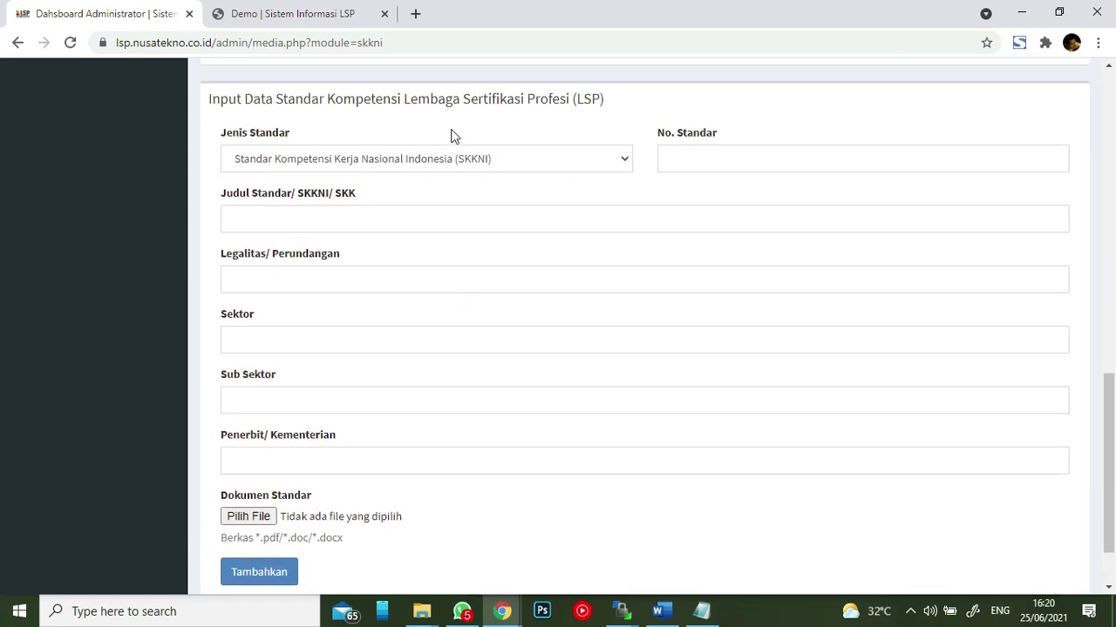
# - Set the Jenis Standar to Standar Kompetensi Khusus (SKK), then to Standar Internasional (SI)
pyautogui.click(460, 162)
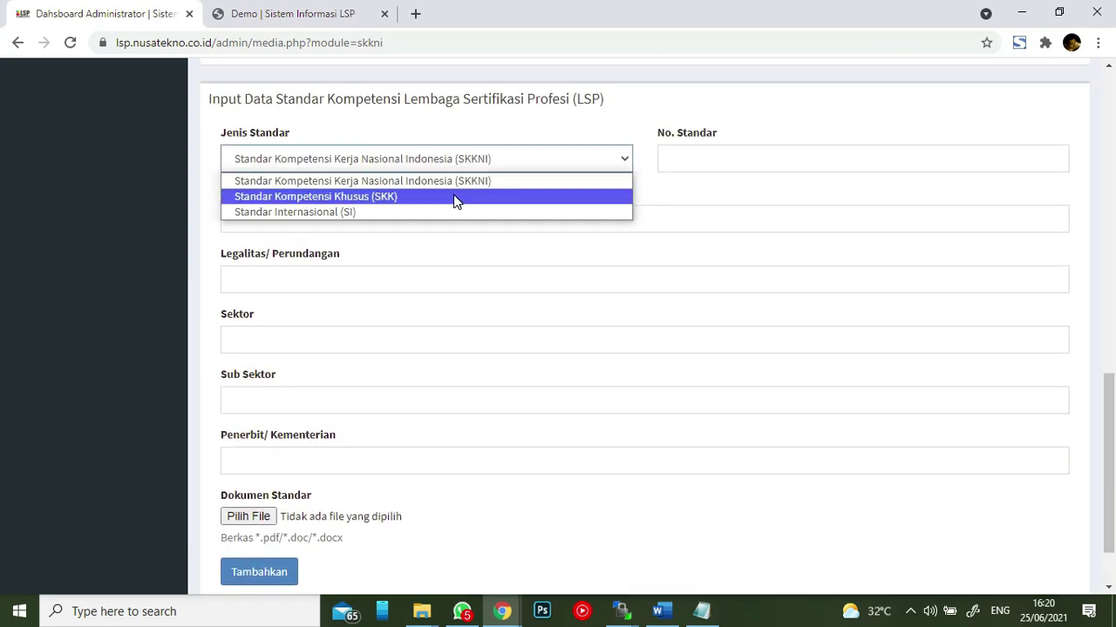
pyautogui.click(455, 192)
pyautogui.click(444, 162)
pyautogui.click(438, 199)
pyautogui.click(446, 154)
pyautogui.click(443, 213)
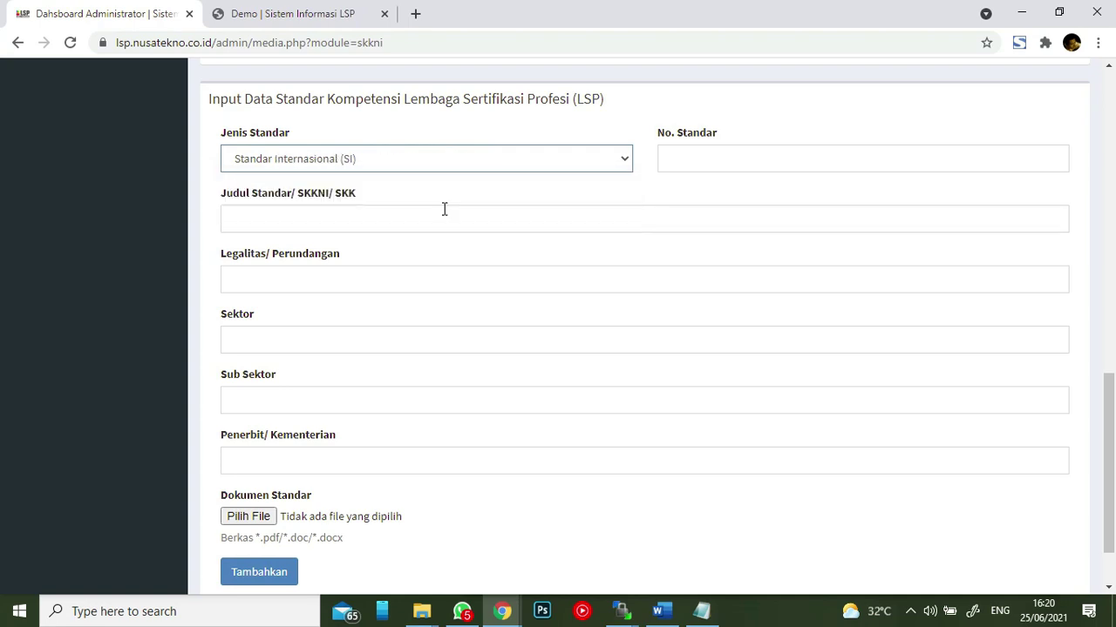
# - Go through No. Standar, Judul, Legalitas, Sektor, Sub Sektor and Penerbit fields and the document upload, then scroll up
pyautogui.click(689, 150)
pyautogui.click(493, 228)
pyautogui.click(473, 279)
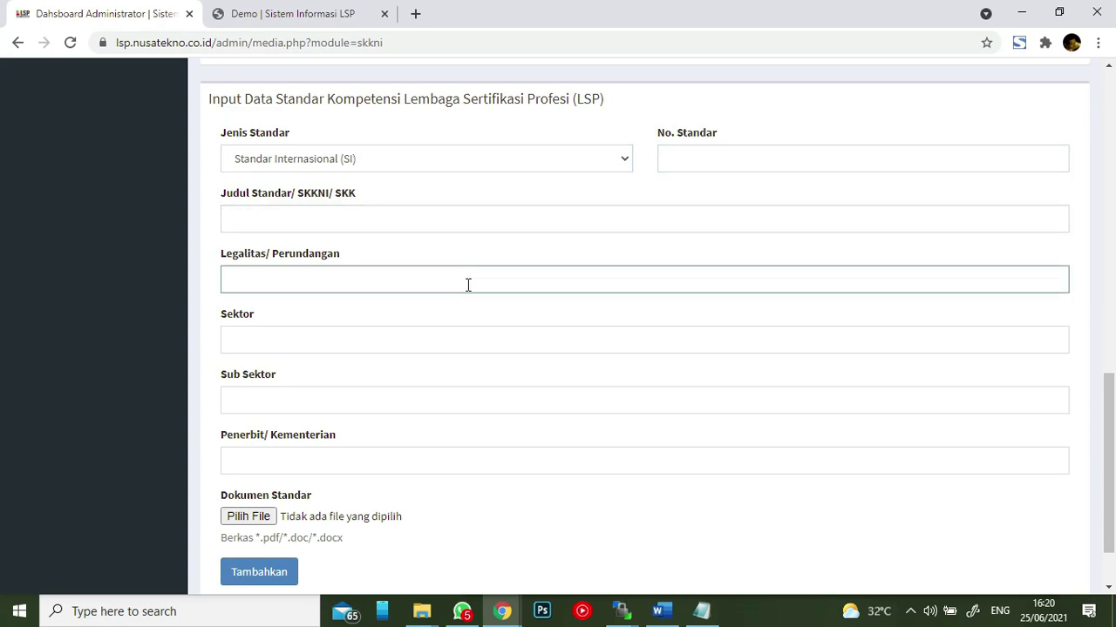
pyautogui.click(409, 341)
pyautogui.click(410, 400)
pyautogui.click(425, 458)
pyautogui.scroll(-2, 488, 361)
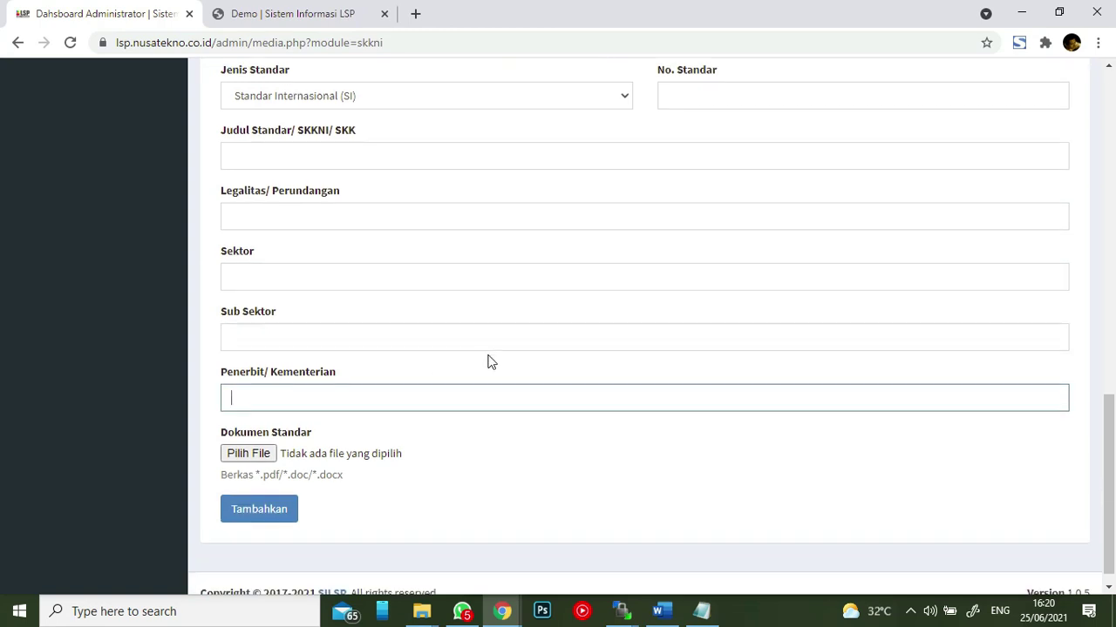
pyautogui.click(263, 443)
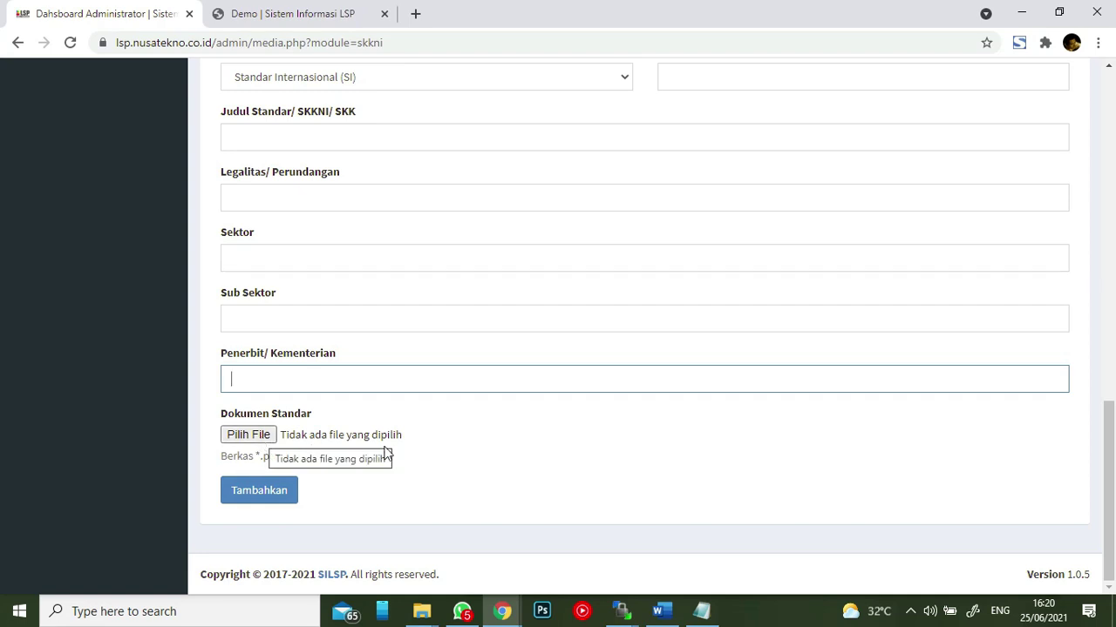
pyautogui.scroll(10, 657, 218)
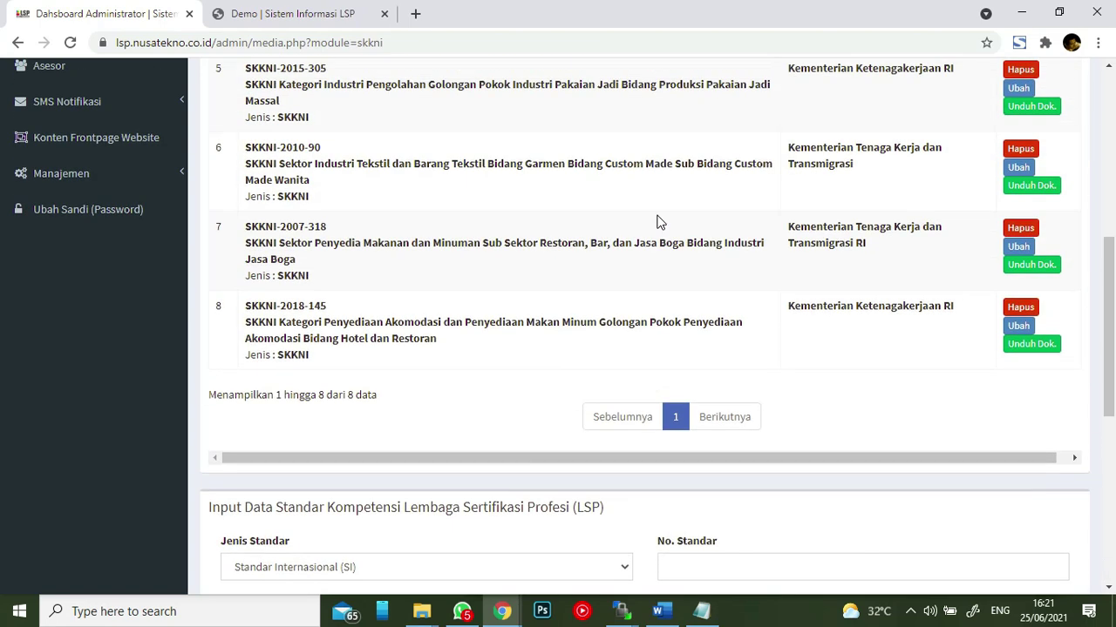
pyautogui.scroll(2, 654, 227)
pyautogui.scroll(1, 645, 232)
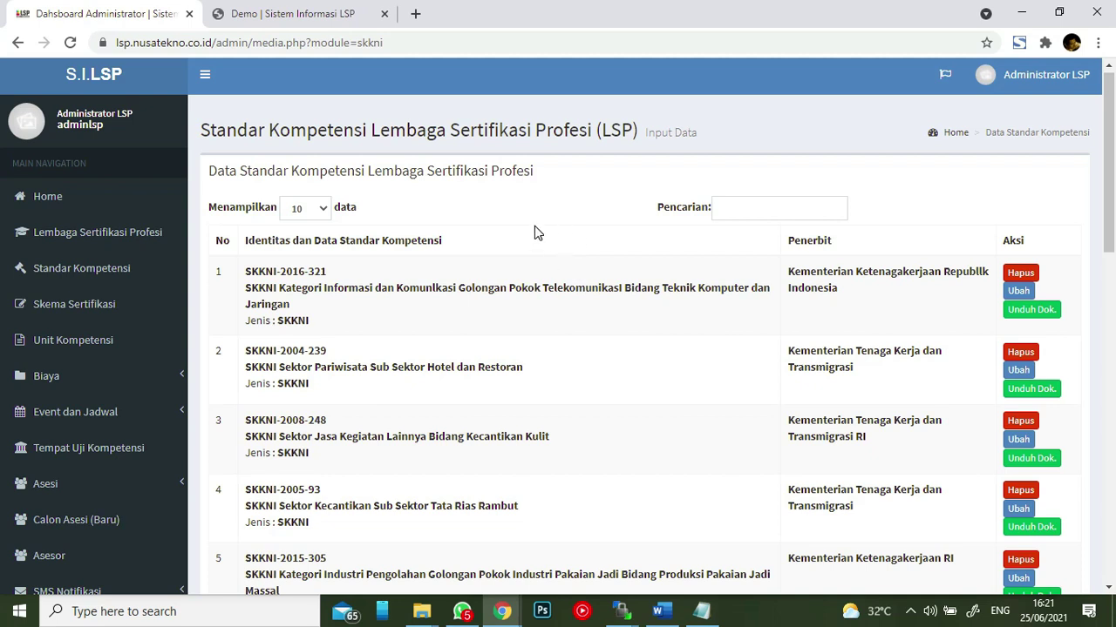
pyautogui.scroll(-2, 532, 234)
pyautogui.scroll(1, 503, 243)
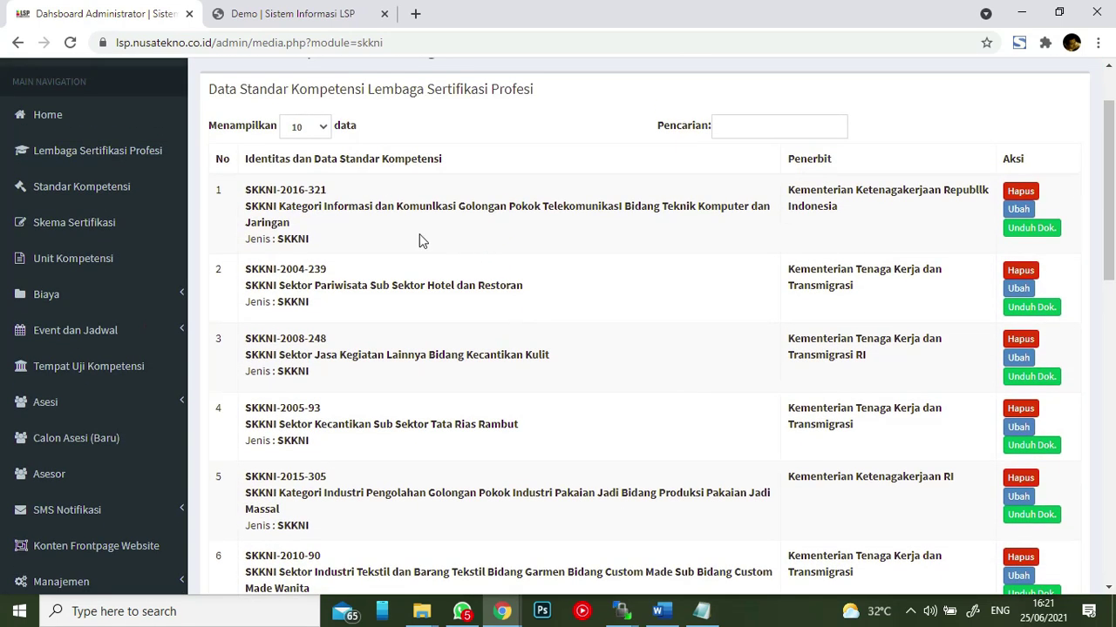
# - Open Skema Sertifikasi and try Kriteria Unjuk Kerja (KUK), then Elemen Kompetensi, as Kedalaman Bukti
pyautogui.click(68, 225)
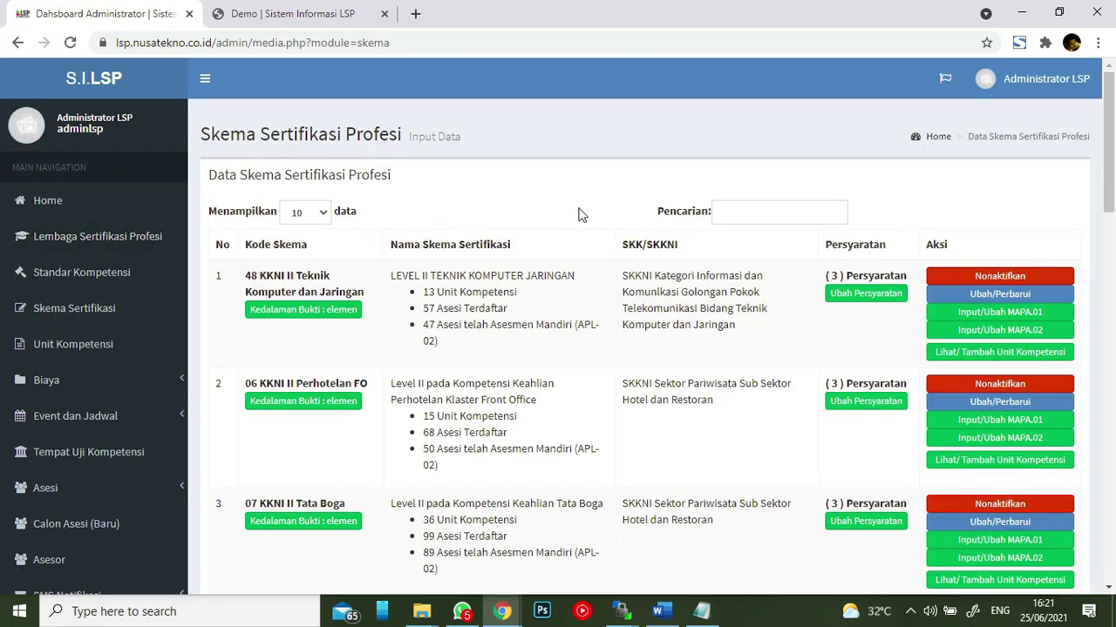
pyautogui.scroll(-9, 581, 212)
pyautogui.scroll(-8, 656, 211)
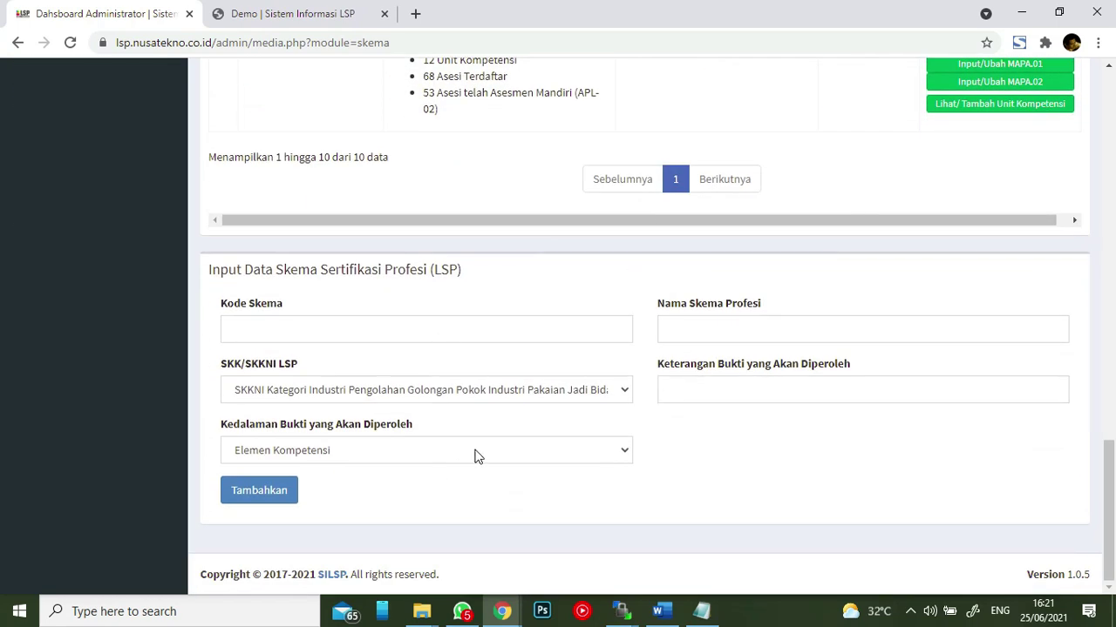
pyautogui.click(474, 451)
pyautogui.click(715, 459)
pyautogui.click(622, 454)
pyautogui.click(618, 488)
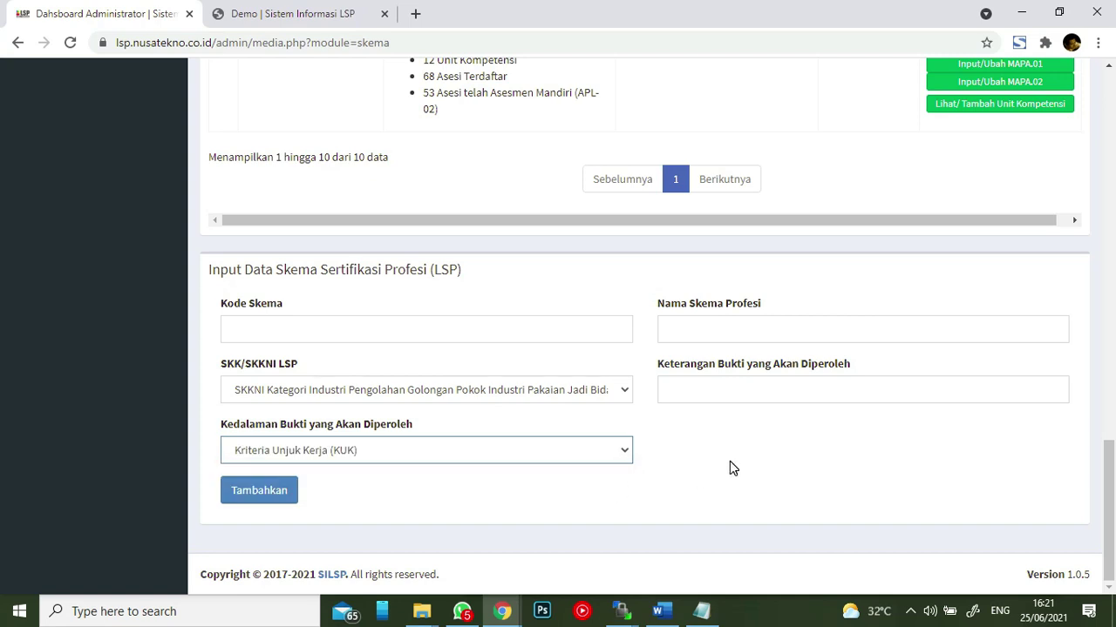
pyautogui.click(627, 459)
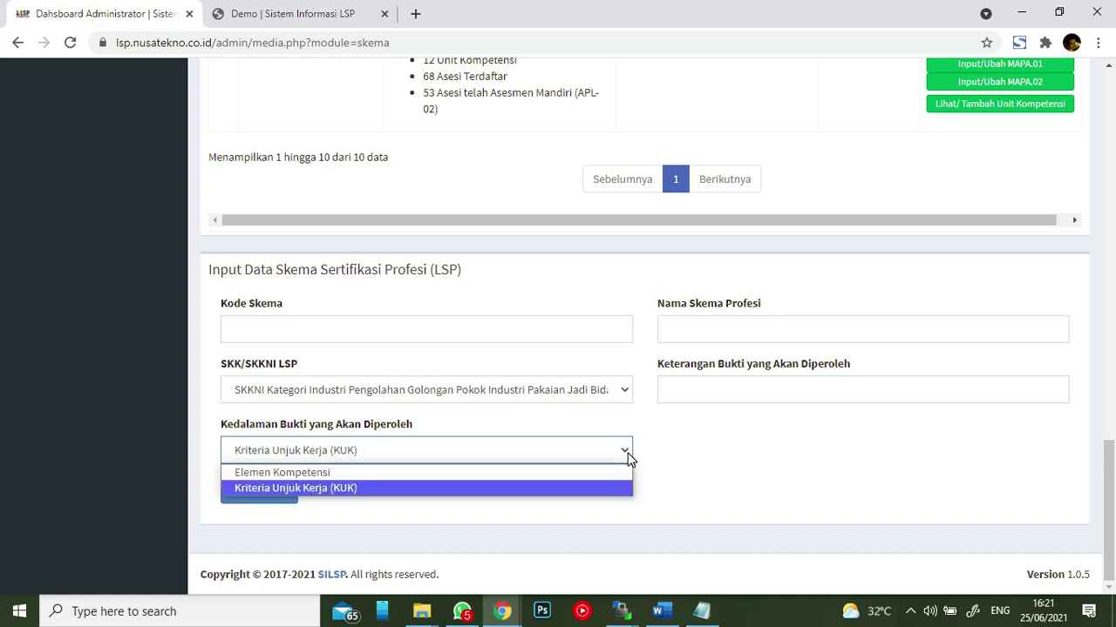
pyautogui.click(618, 466)
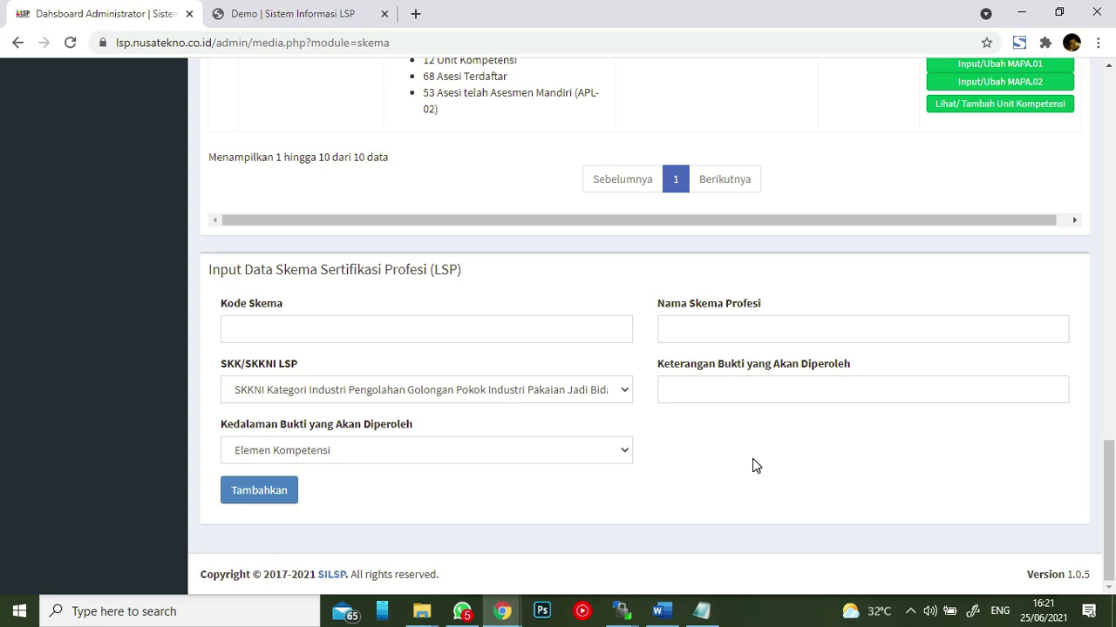
# - Settle Kedalaman Bukti on Kriteria Unjuk Kerja (KUK) and scroll back up to the scheme list
pyautogui.click(624, 456)
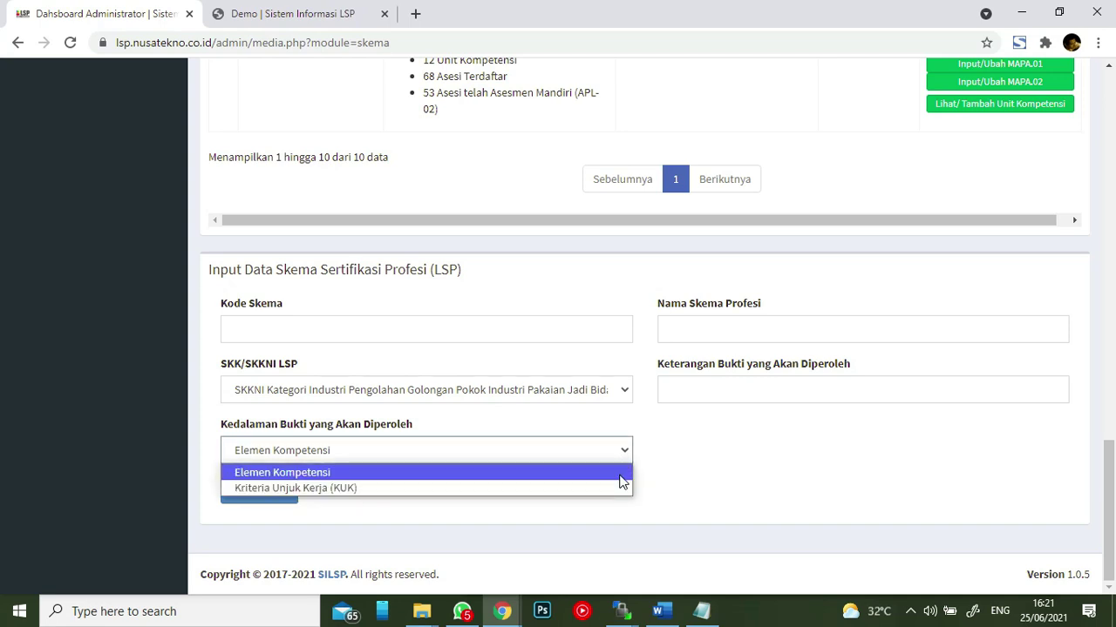
pyautogui.click(621, 489)
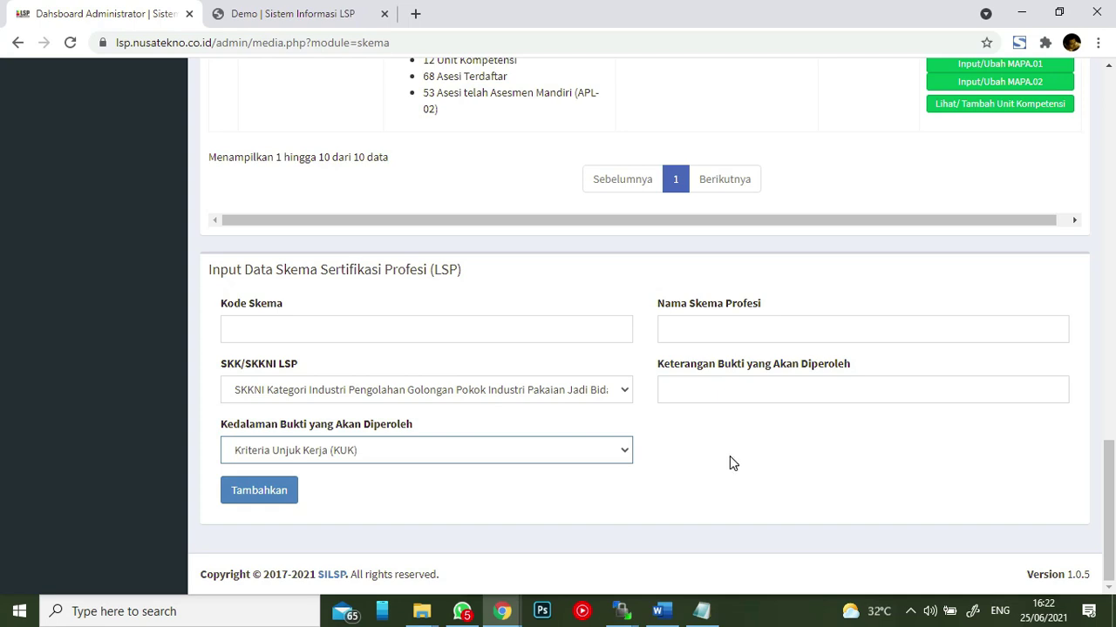
pyautogui.click(603, 445)
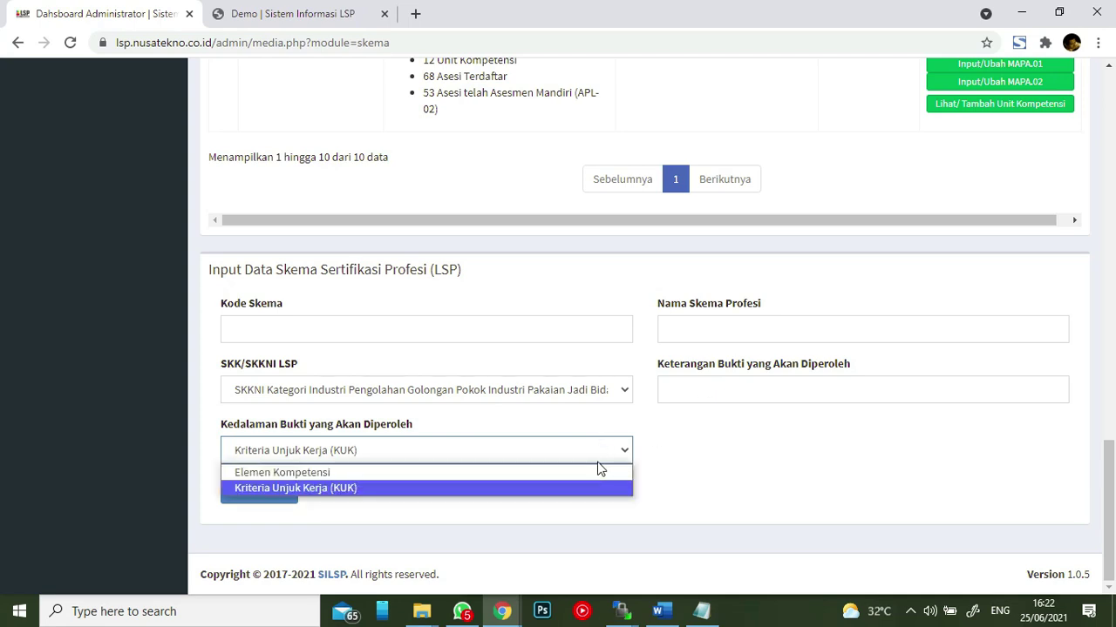
pyautogui.click(598, 472)
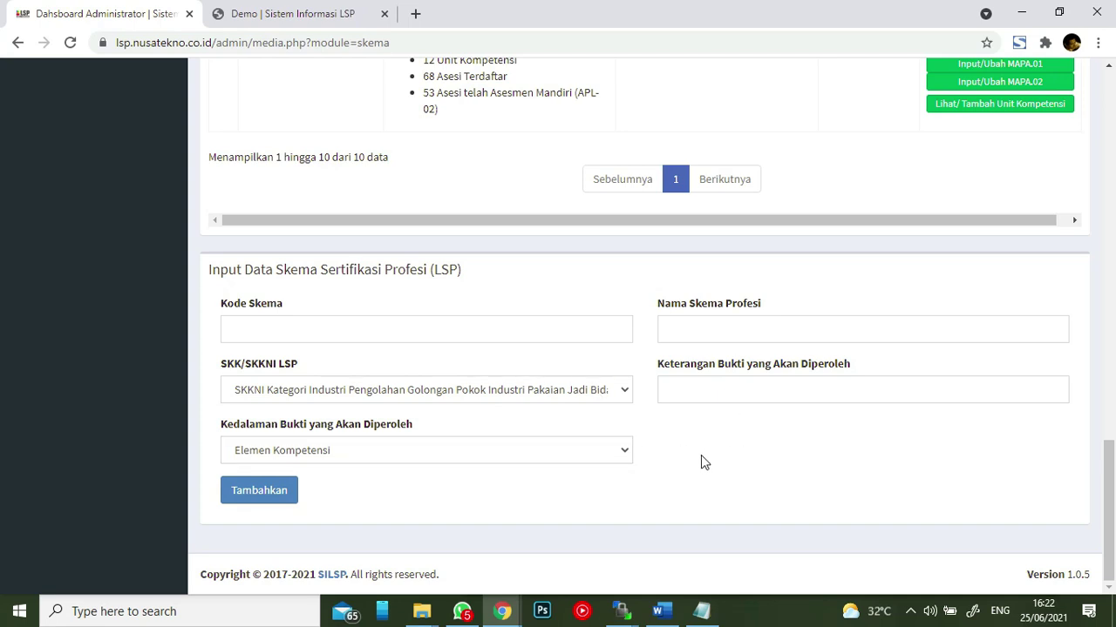
pyautogui.click(586, 451)
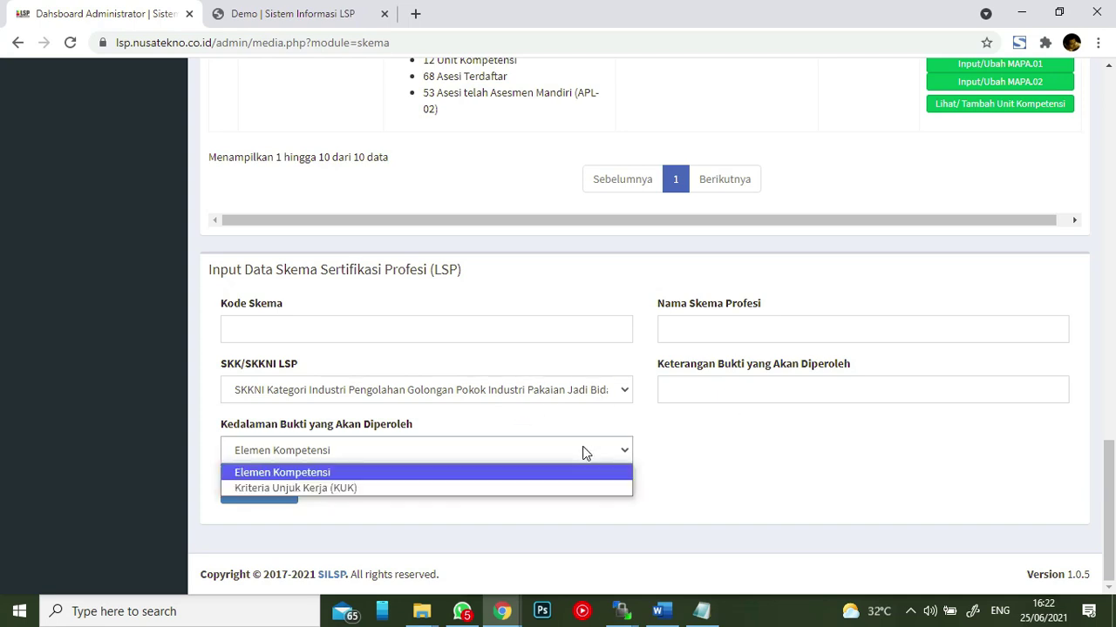
pyautogui.click(587, 490)
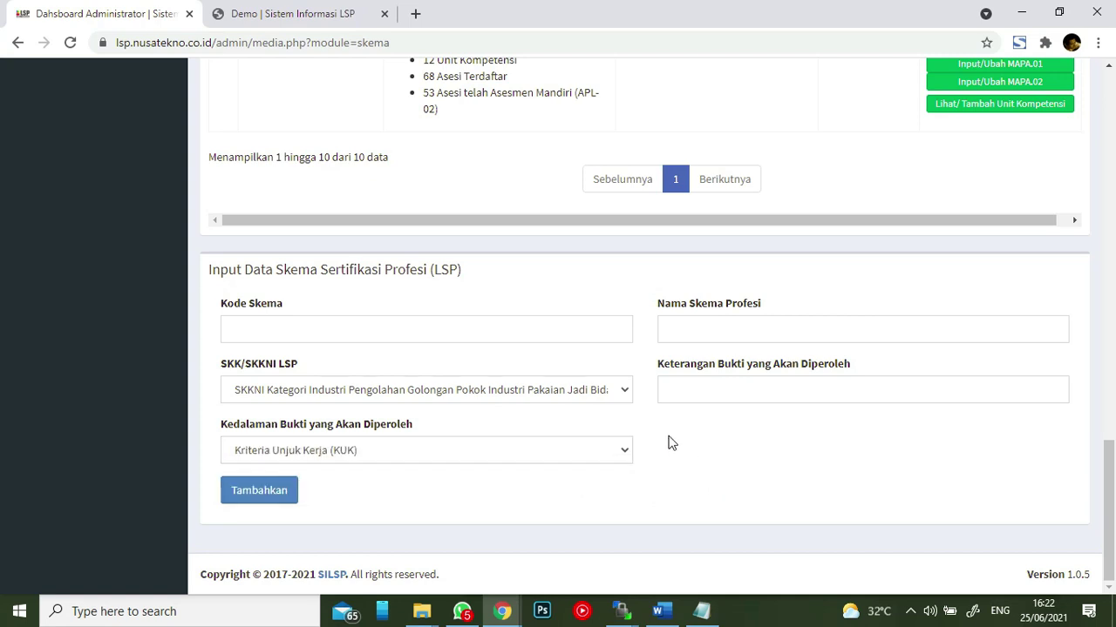
pyautogui.scroll(4, 593, 404)
pyautogui.scroll(5, 558, 396)
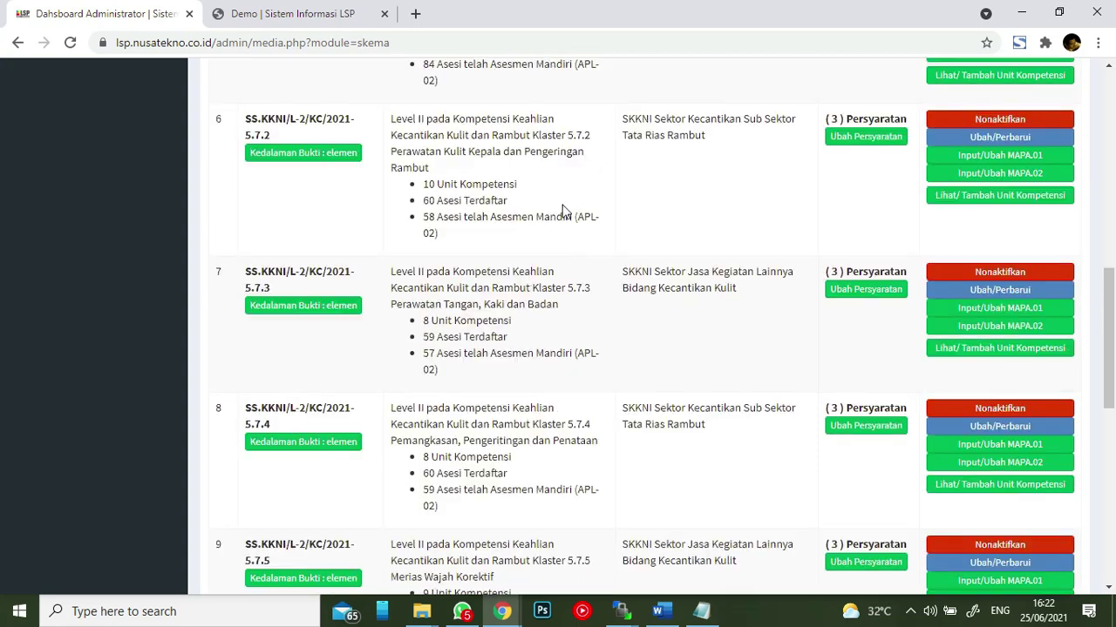
pyautogui.scroll(3, 562, 203)
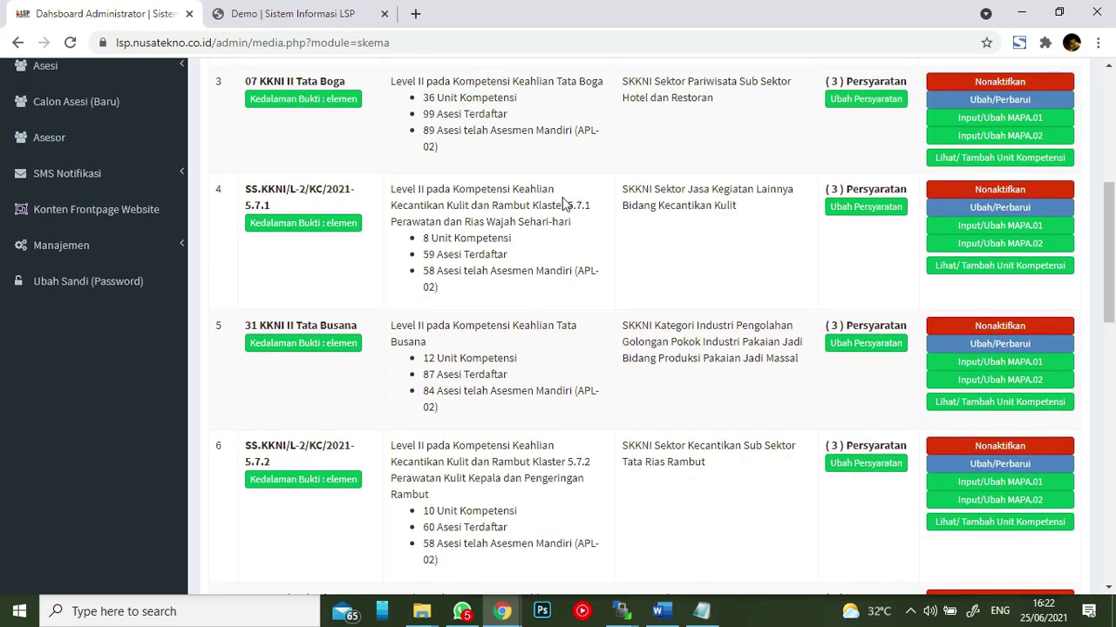
pyautogui.scroll(4, 580, 206)
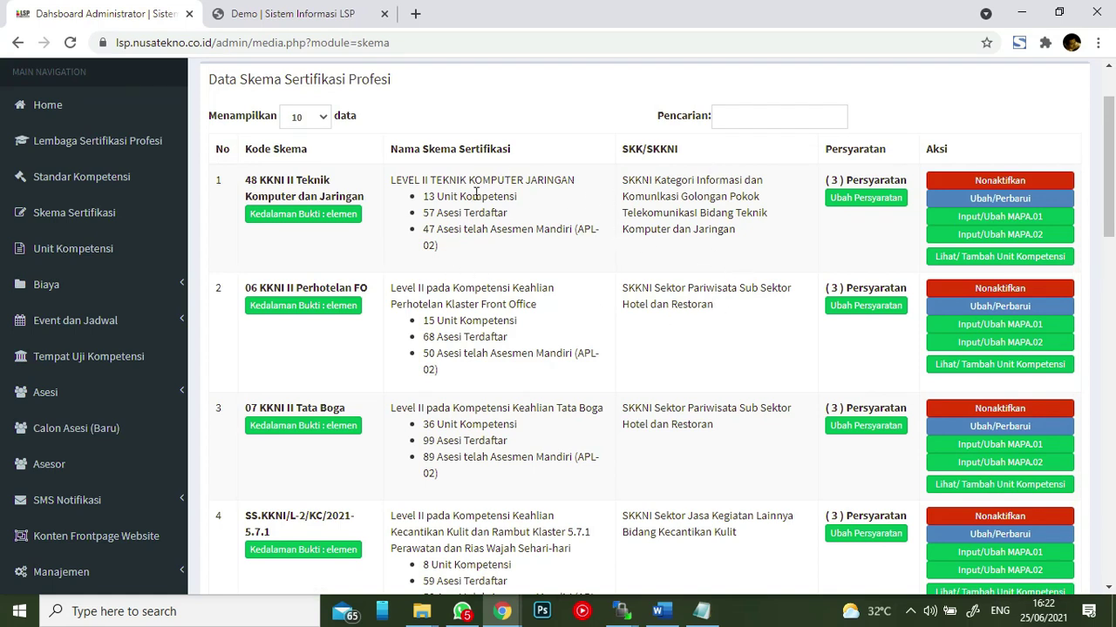
pyautogui.scroll(1, 508, 210)
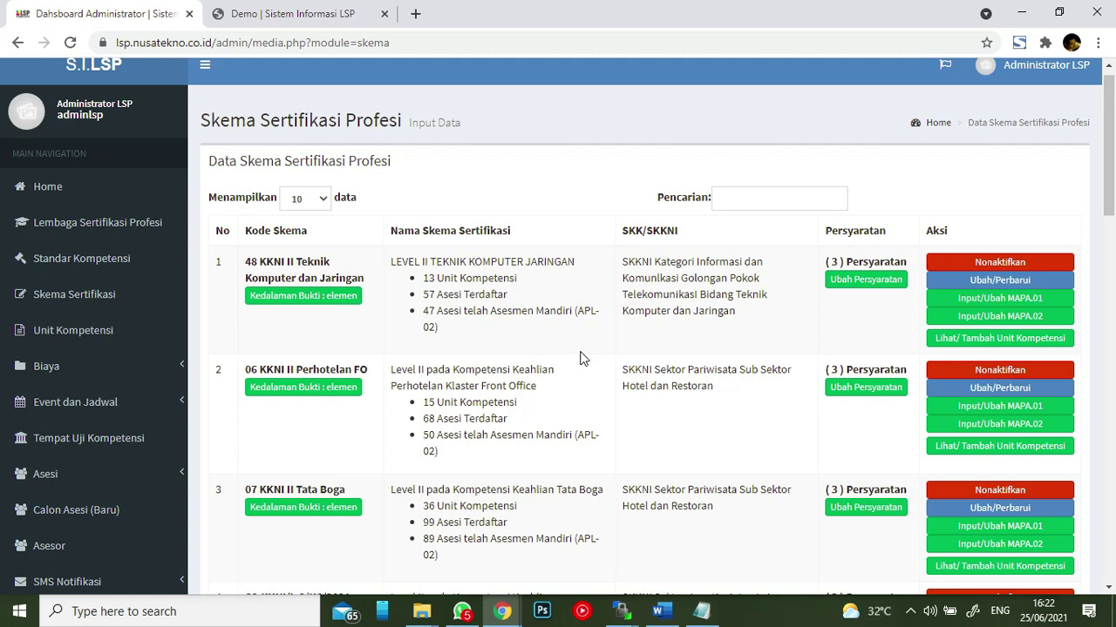
# - Open the first scheme's competency units and click through the unit name fields of the add form
pyautogui.click(985, 346)
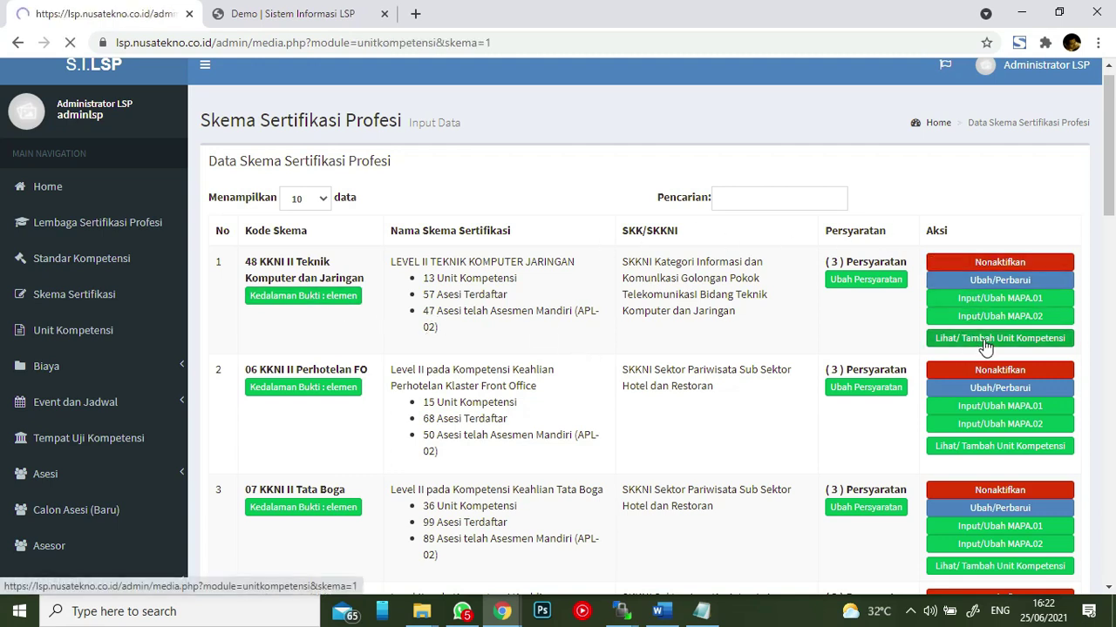
pyautogui.scroll(-12, 543, 211)
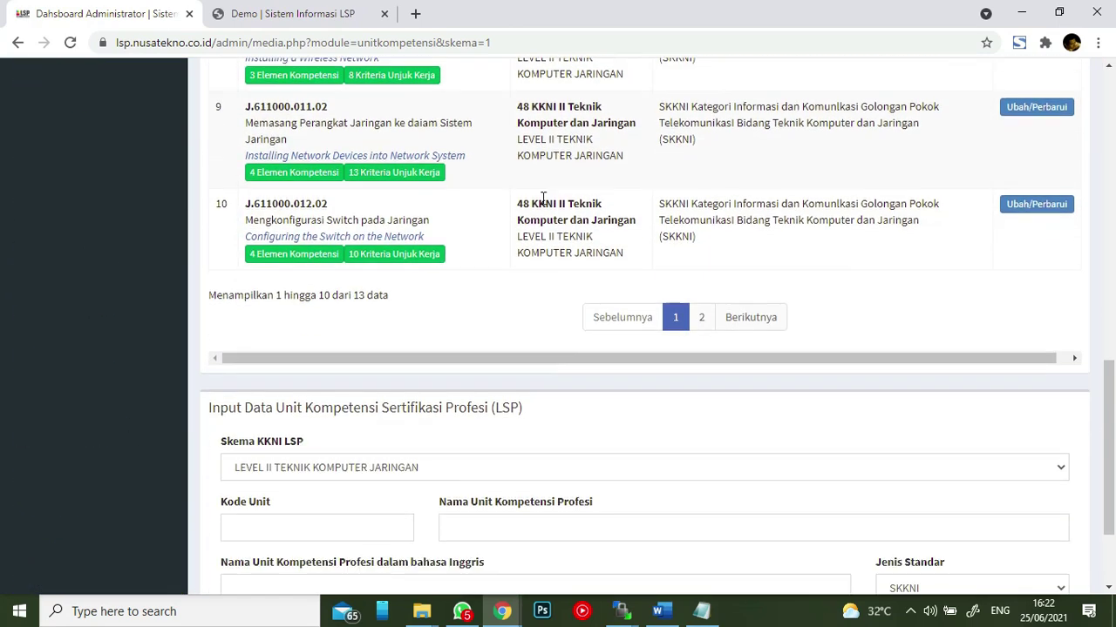
pyautogui.tripleClick(378, 99)
pyautogui.click(469, 95)
pyautogui.click(452, 444)
pyautogui.click(500, 380)
pyautogui.click(503, 447)
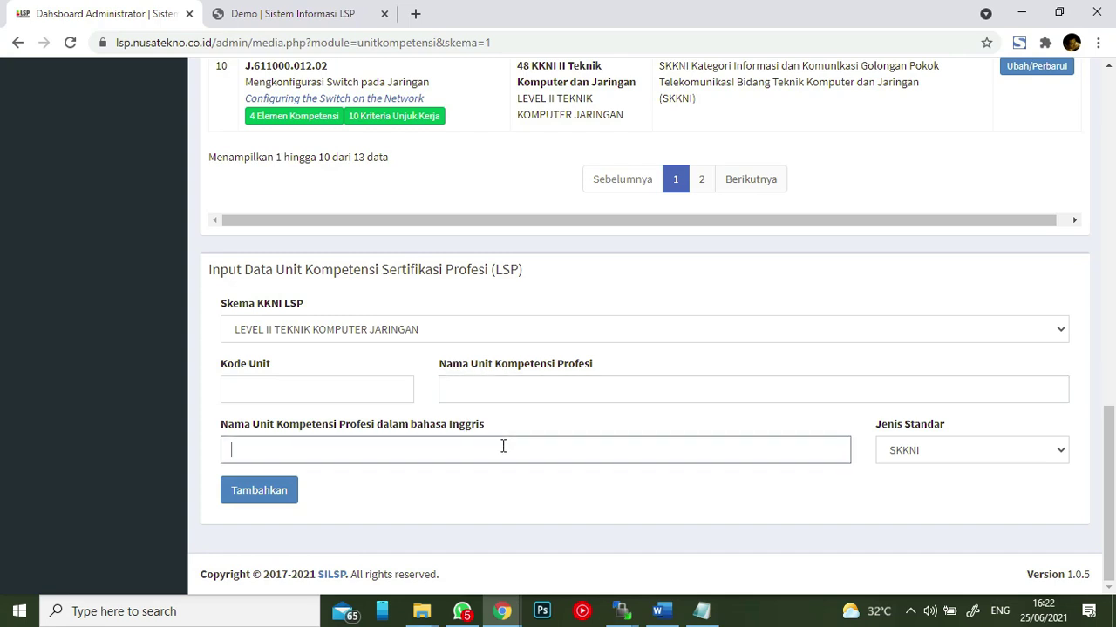
# - Inspect the Jenis Standar (kept SKKNI) and Skema dropdowns unchanged, then scroll up
pyautogui.click(983, 451)
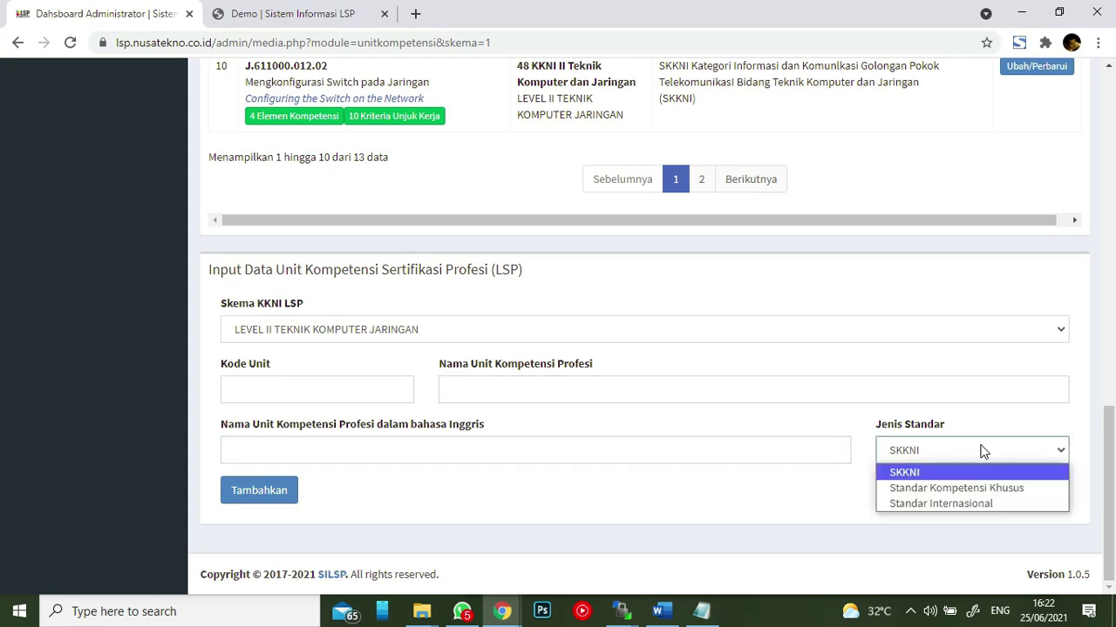
pyautogui.click(788, 511)
pyautogui.click(478, 327)
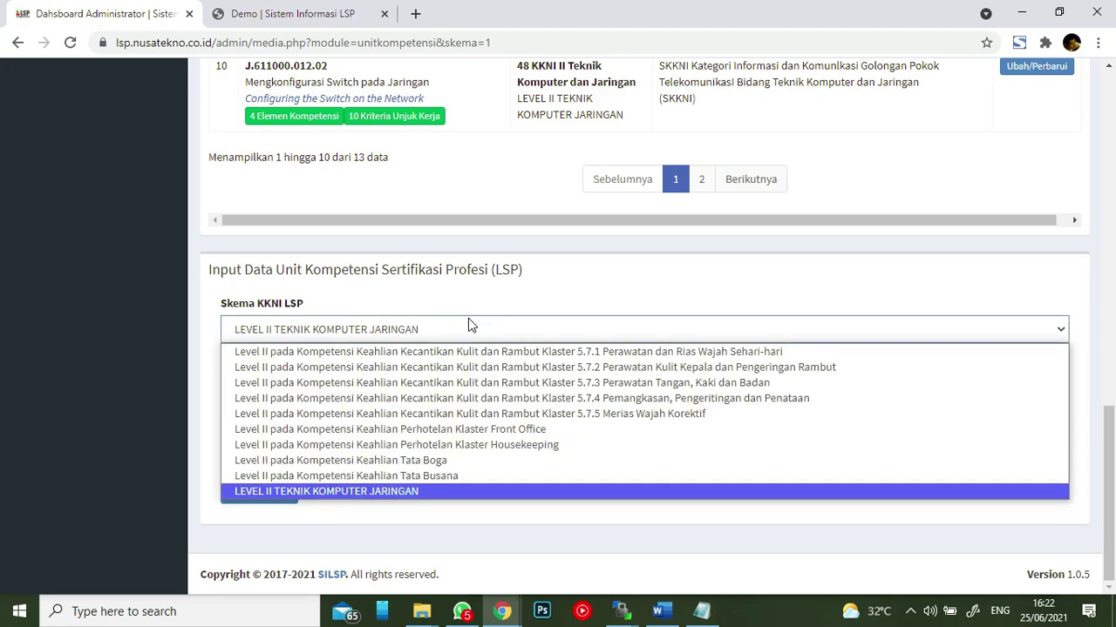
pyautogui.click(502, 329)
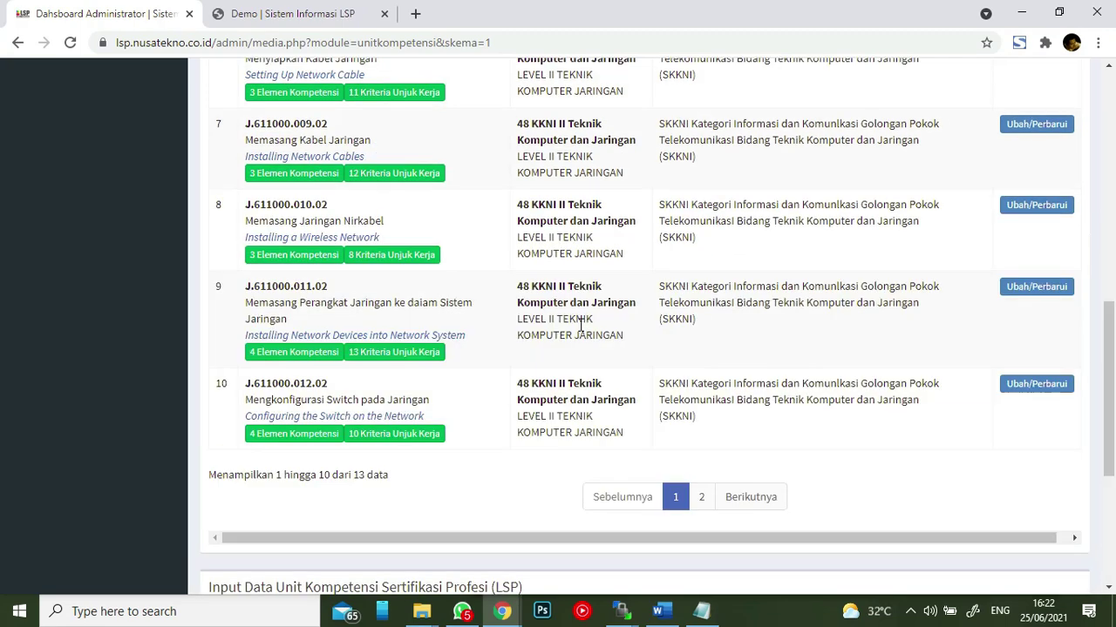
pyautogui.scroll(8, 578, 324)
pyautogui.scroll(3, 575, 327)
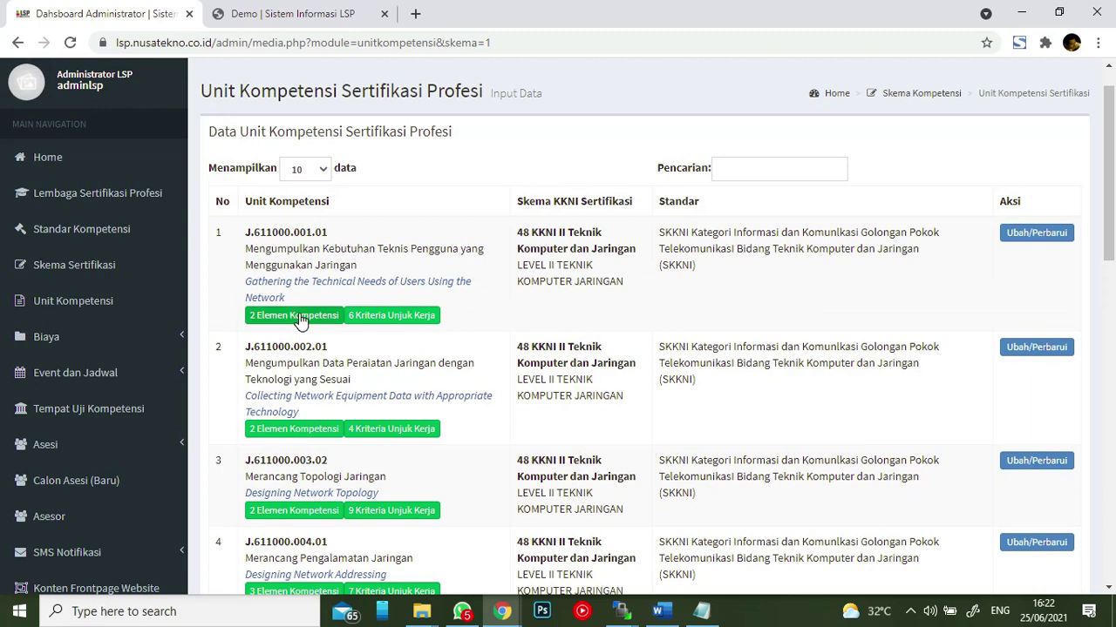
# - Go back through the schemes list to the first scheme's units and open the first unit's elements
pyautogui.click(917, 95)
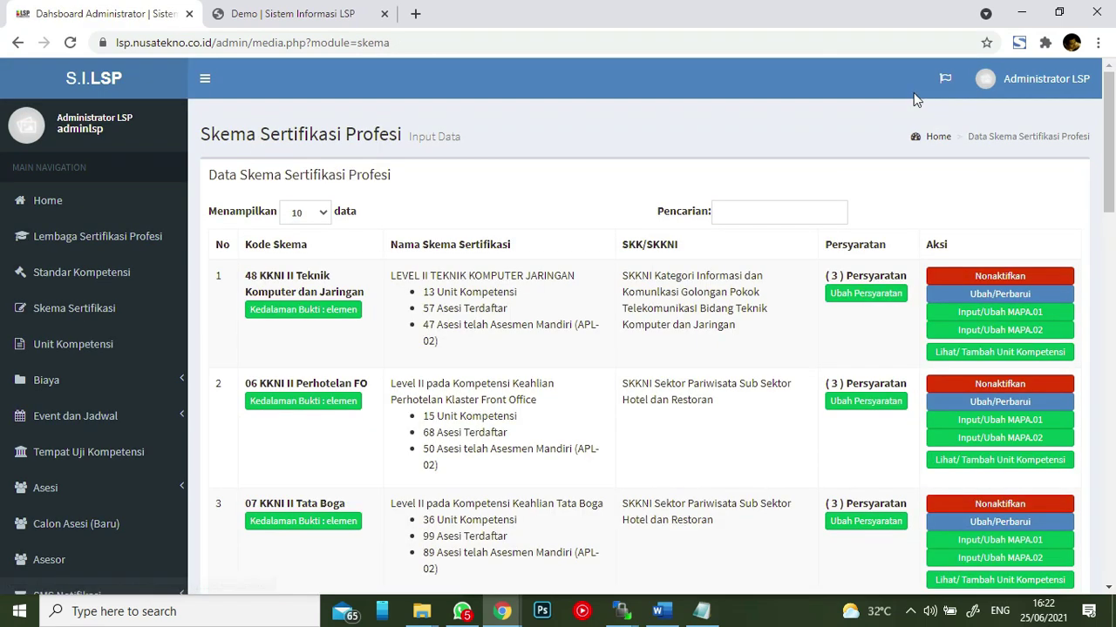
pyautogui.click(970, 351)
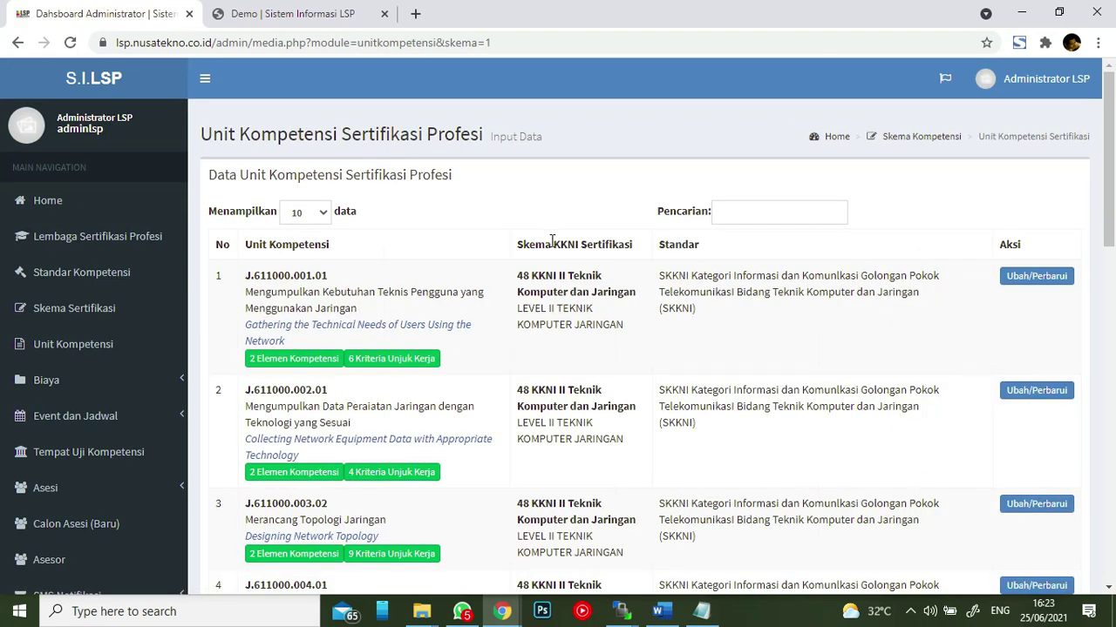
pyautogui.click(302, 361)
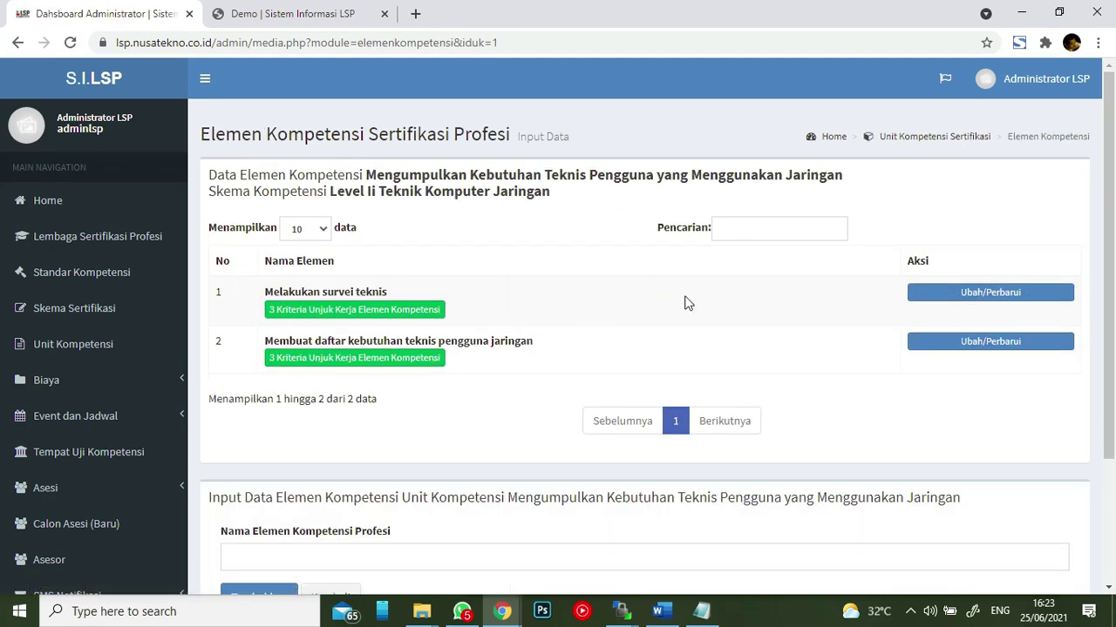
pyautogui.click(931, 137)
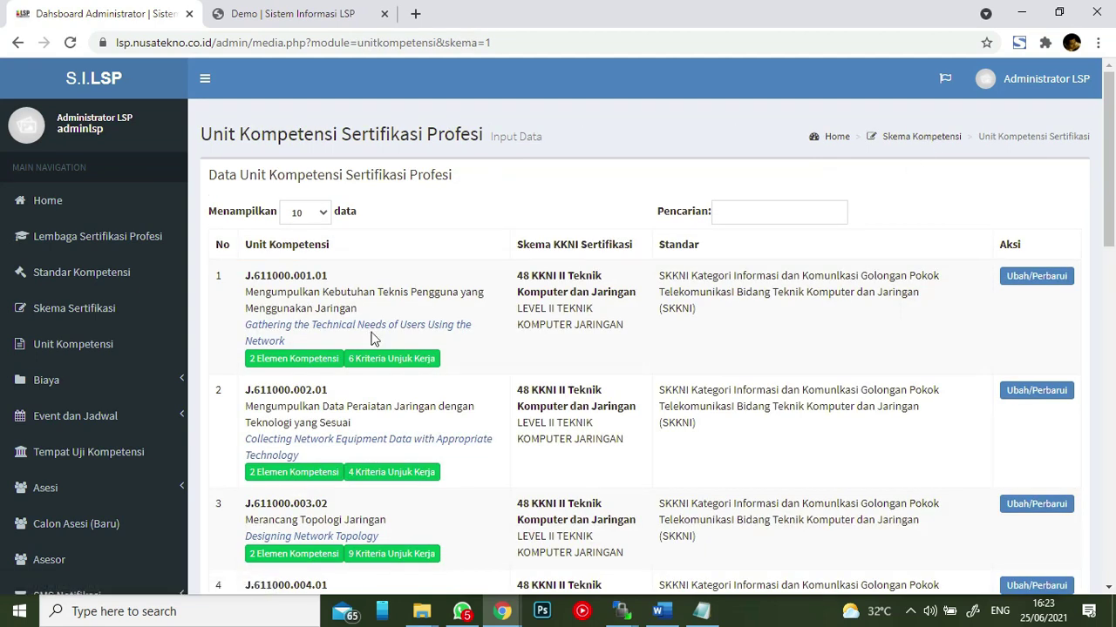
pyautogui.click(373, 358)
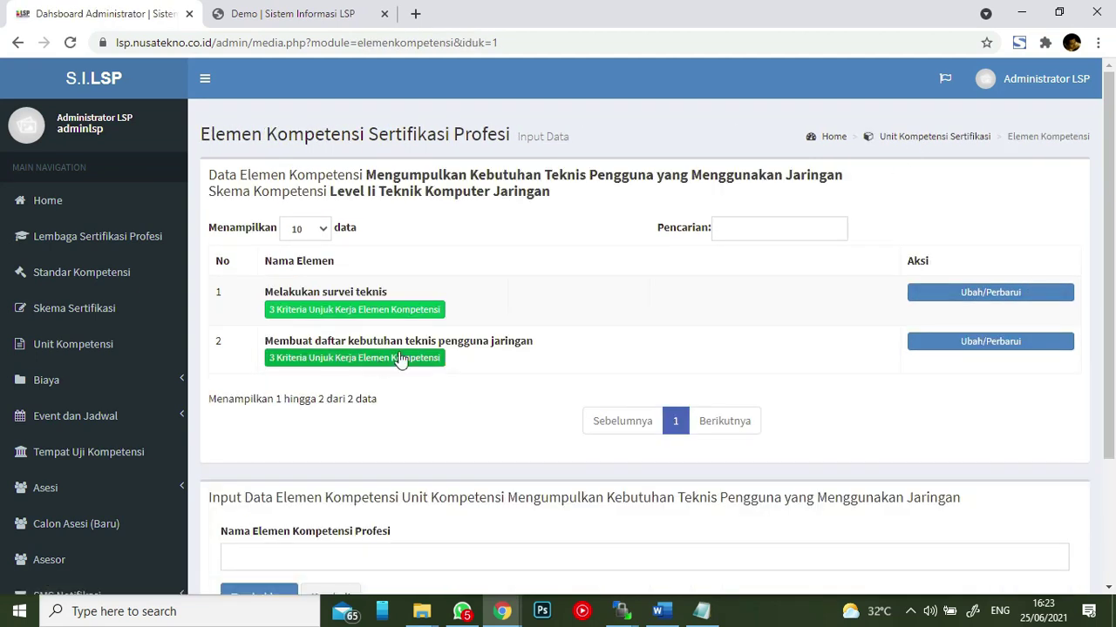
pyautogui.scroll(-3, 645, 270)
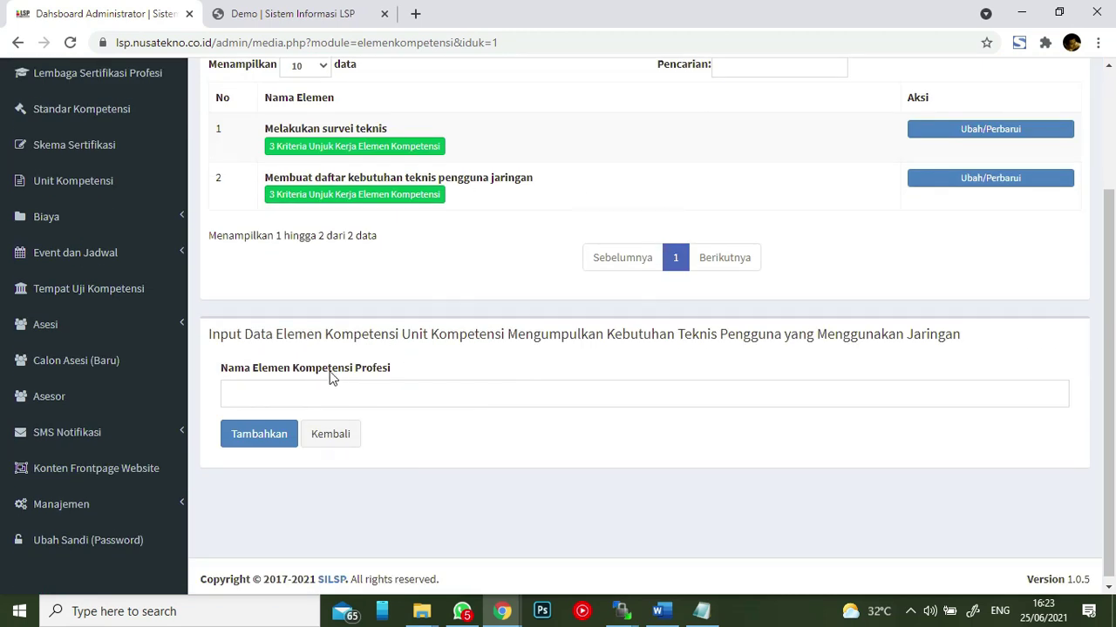
pyautogui.scroll(3, 519, 174)
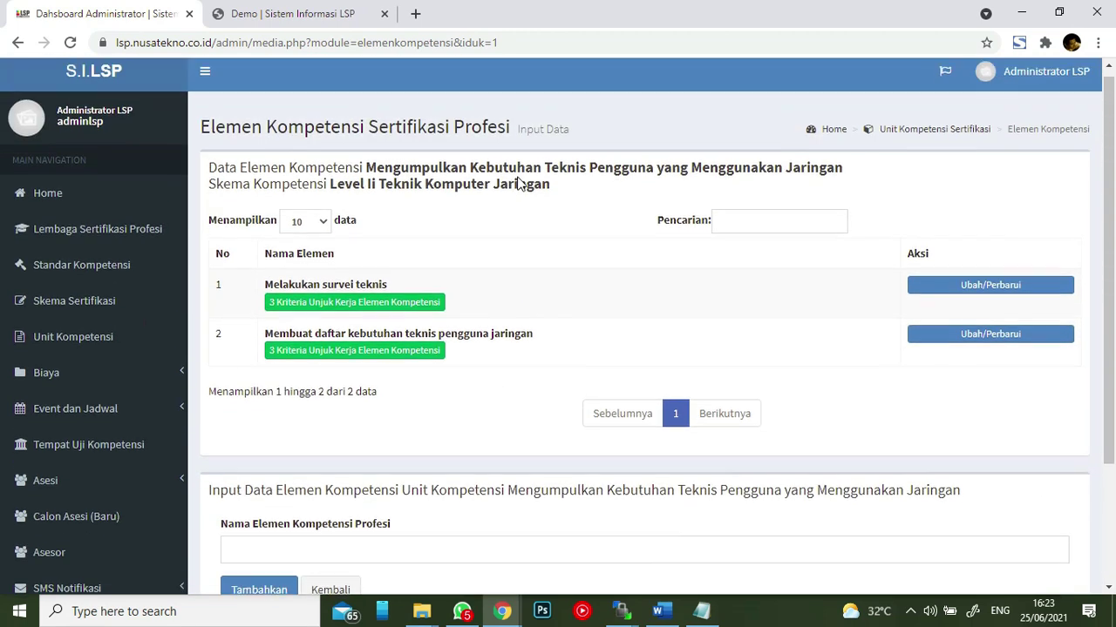
# - View the performance criteria of Melakukan survei teknis, then go back up to the competency unit list
pyautogui.click(384, 316)
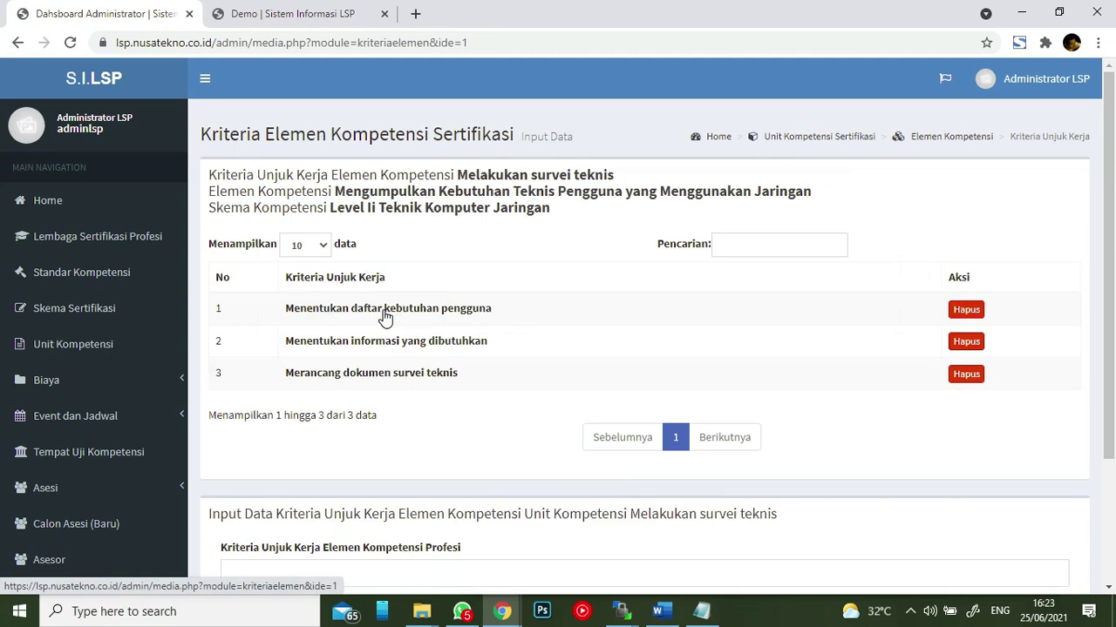
pyautogui.scroll(-3, 654, 270)
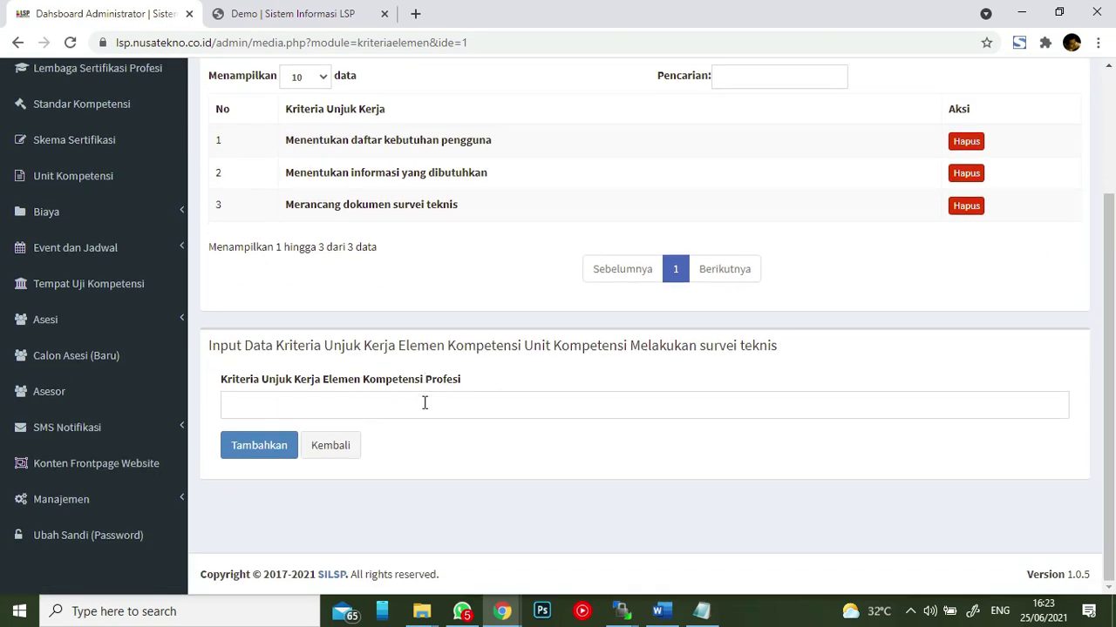
pyautogui.click(331, 445)
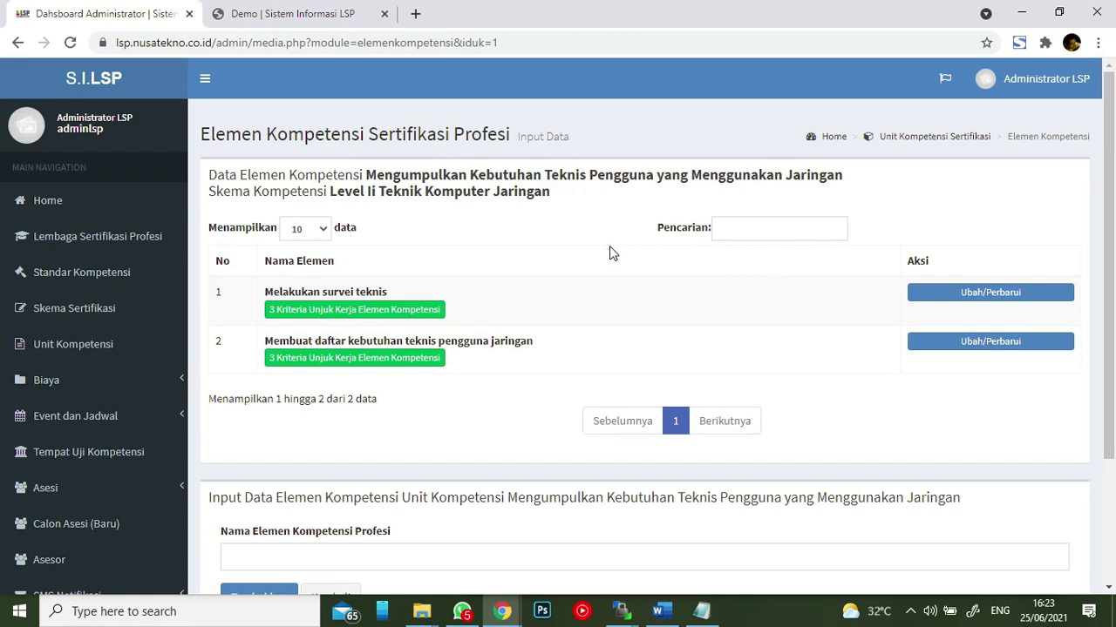
pyautogui.click(907, 139)
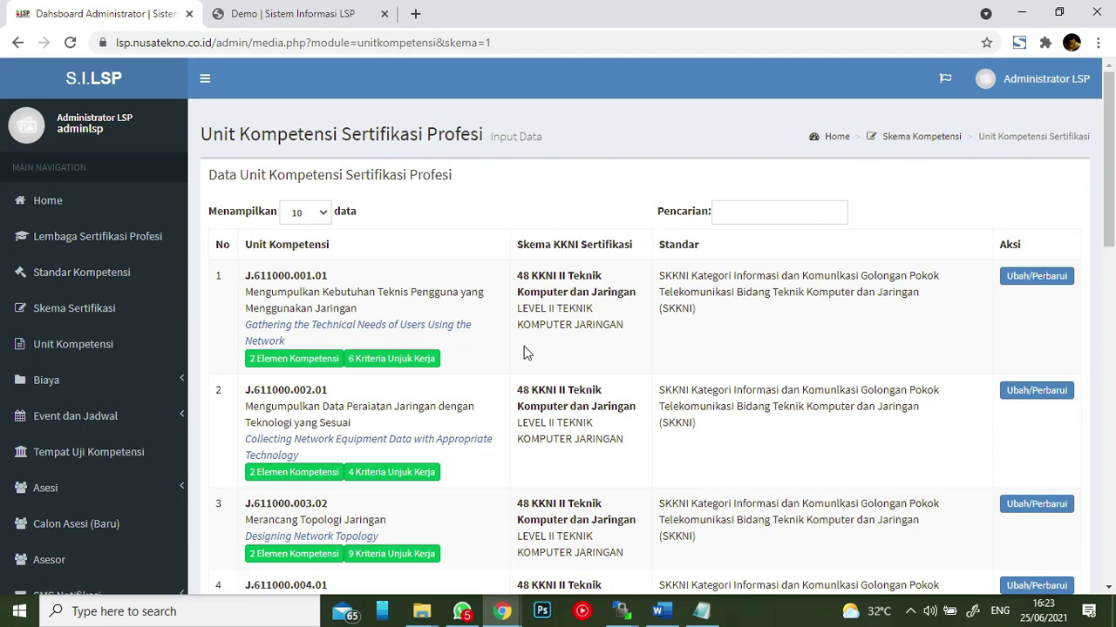
pyautogui.scroll(-15, 889, 212)
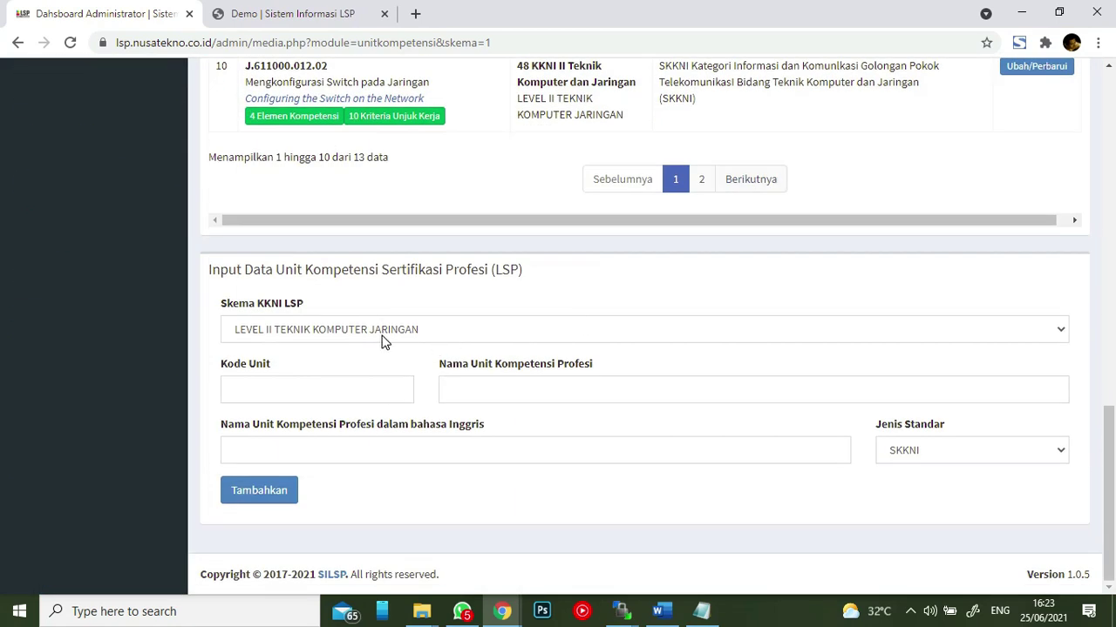
pyautogui.scroll(7, 580, 183)
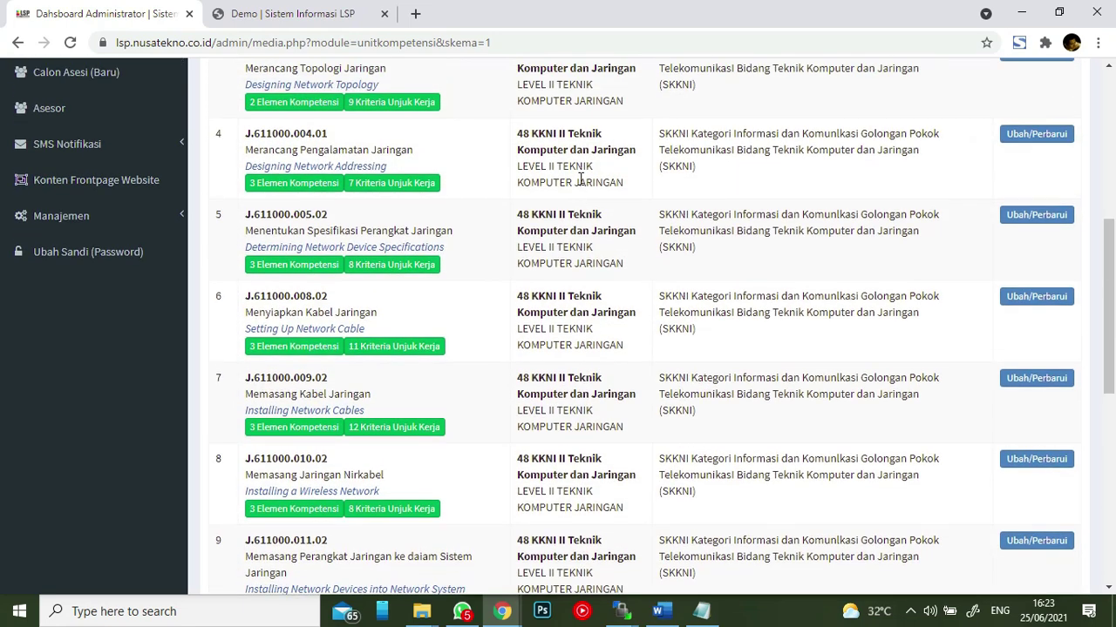
pyautogui.scroll(2, 581, 179)
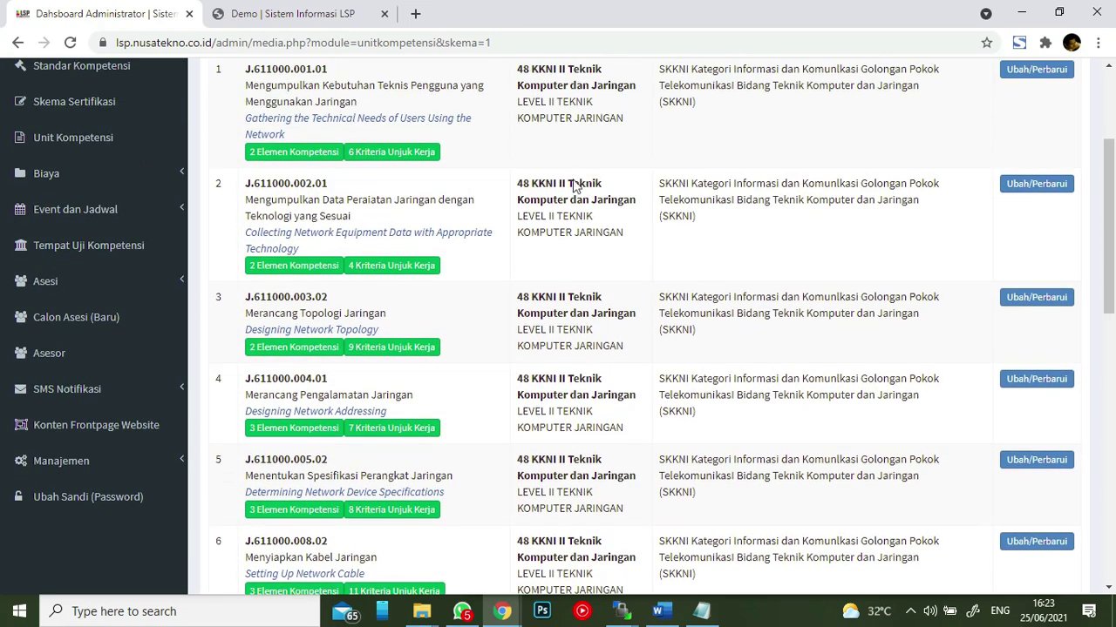
pyautogui.scroll(2, 580, 179)
# - Reopen the first unit's elements, review Melakukan survei teknis's 3 criteria, and return to the unit list
pyautogui.click(312, 233)
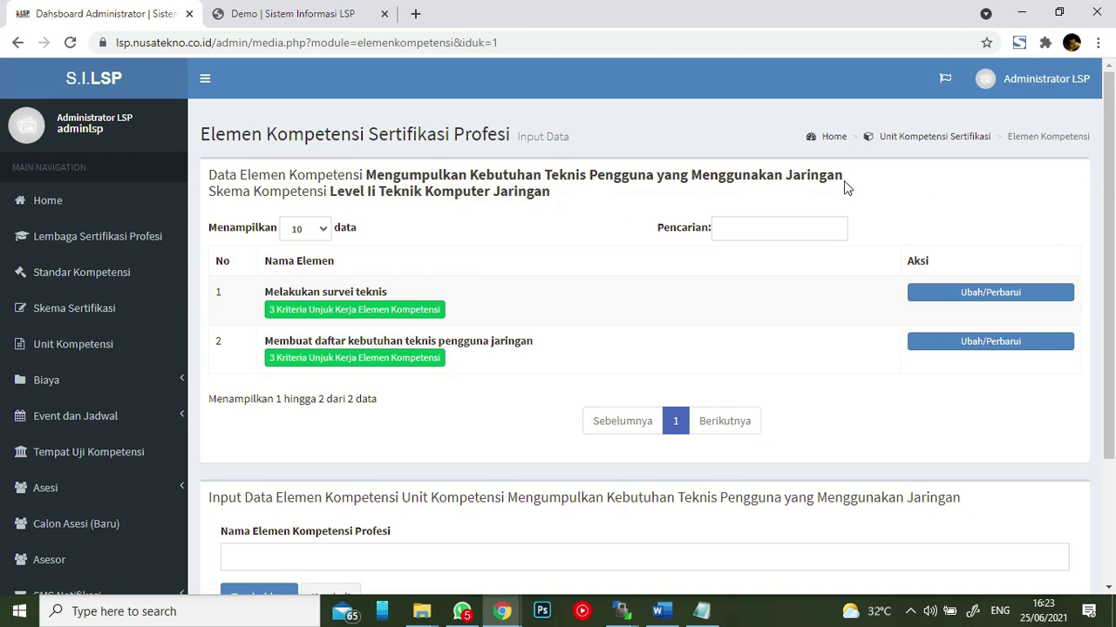
pyautogui.click(419, 312)
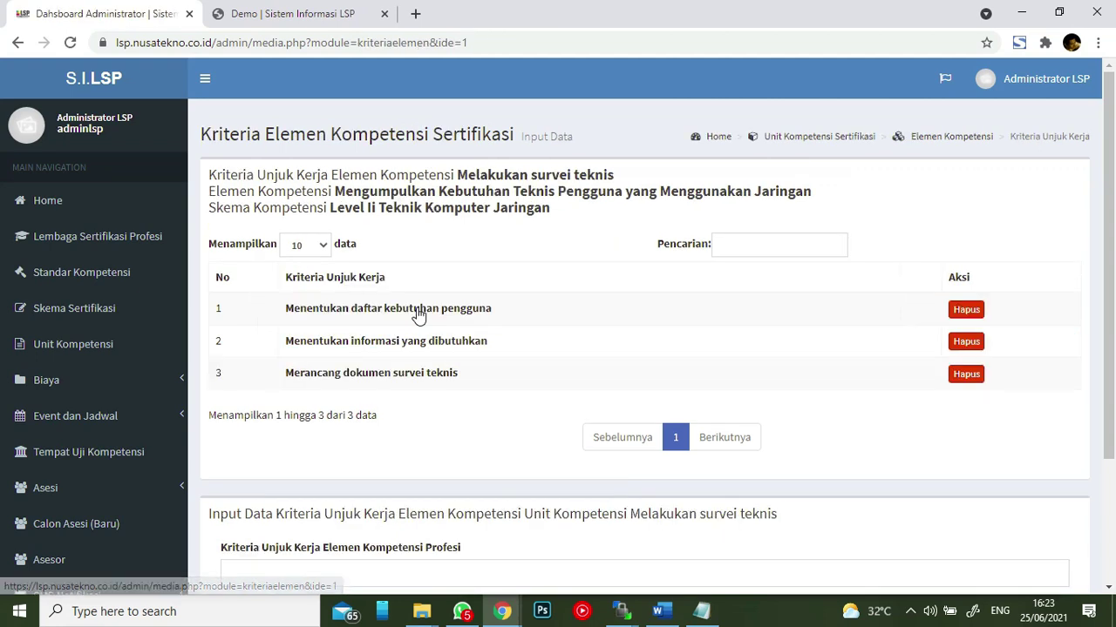
pyautogui.scroll(-1, 613, 276)
pyautogui.scroll(-2, 384, 331)
pyautogui.scroll(3, 515, 286)
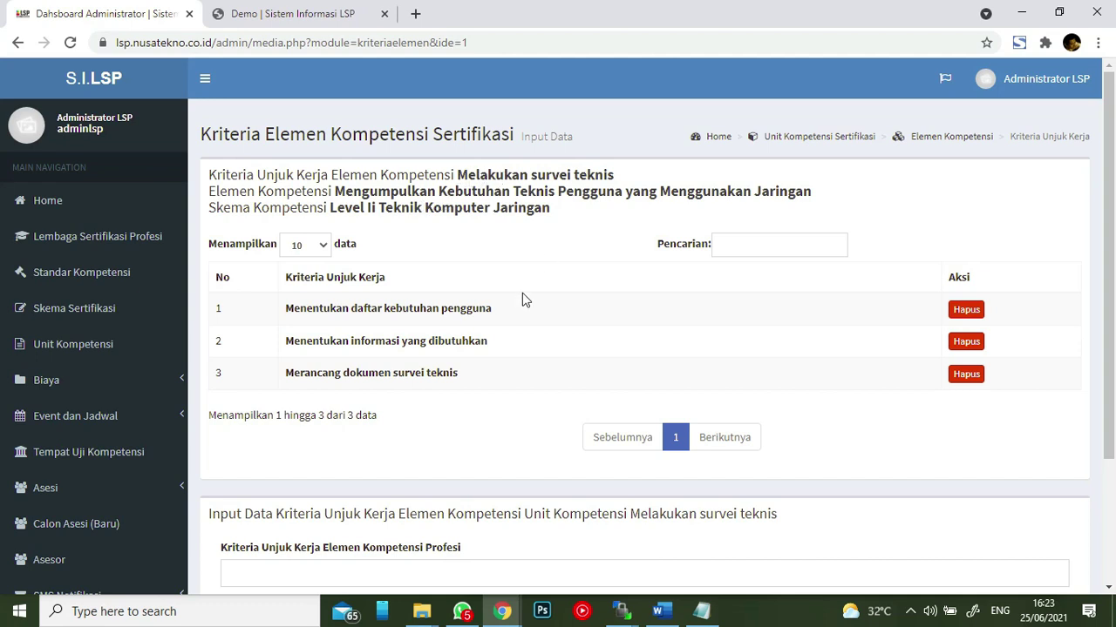
pyautogui.scroll(-1, 522, 292)
pyautogui.scroll(1, 523, 291)
pyautogui.click(957, 143)
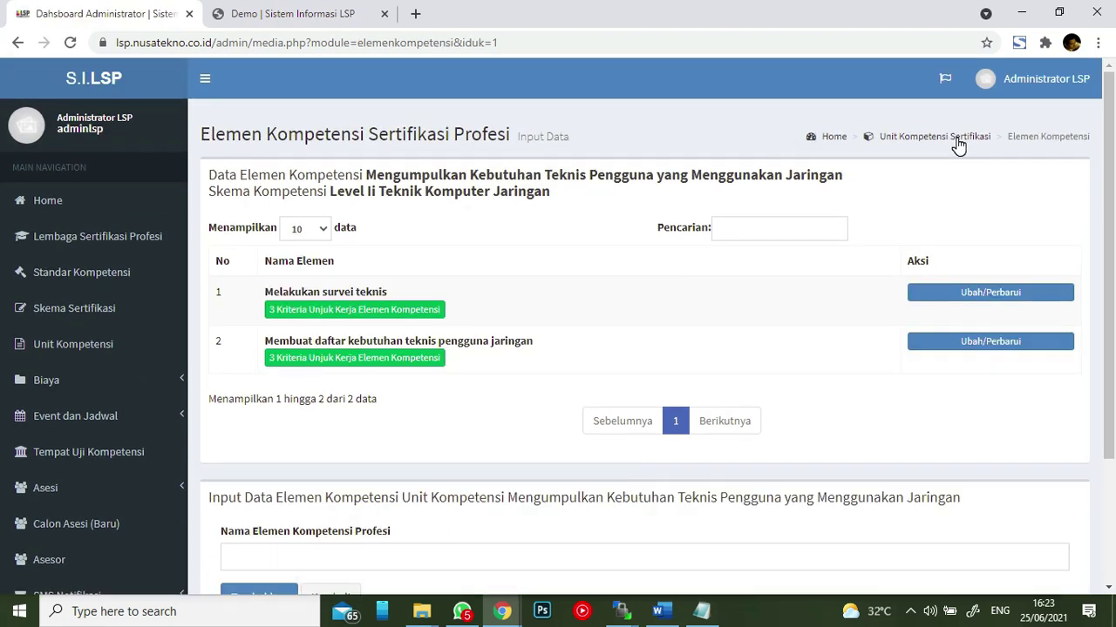
pyautogui.click(930, 143)
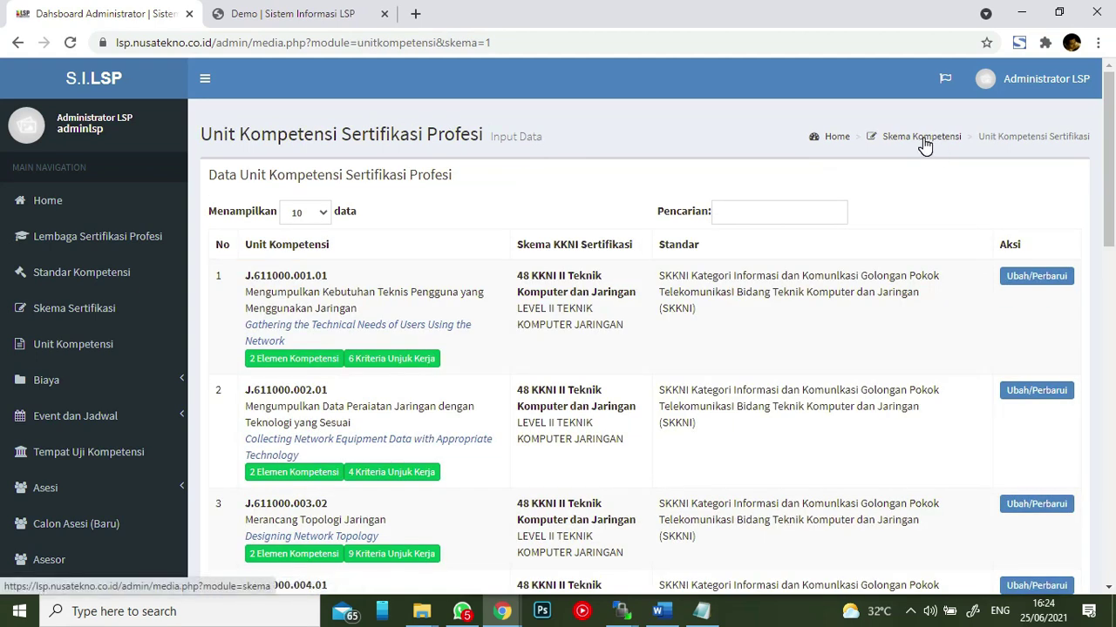
# - Return via the Skema Kompetensi breadcrumb and scroll through the schemes' unit and applicant counts
pyautogui.click(924, 139)
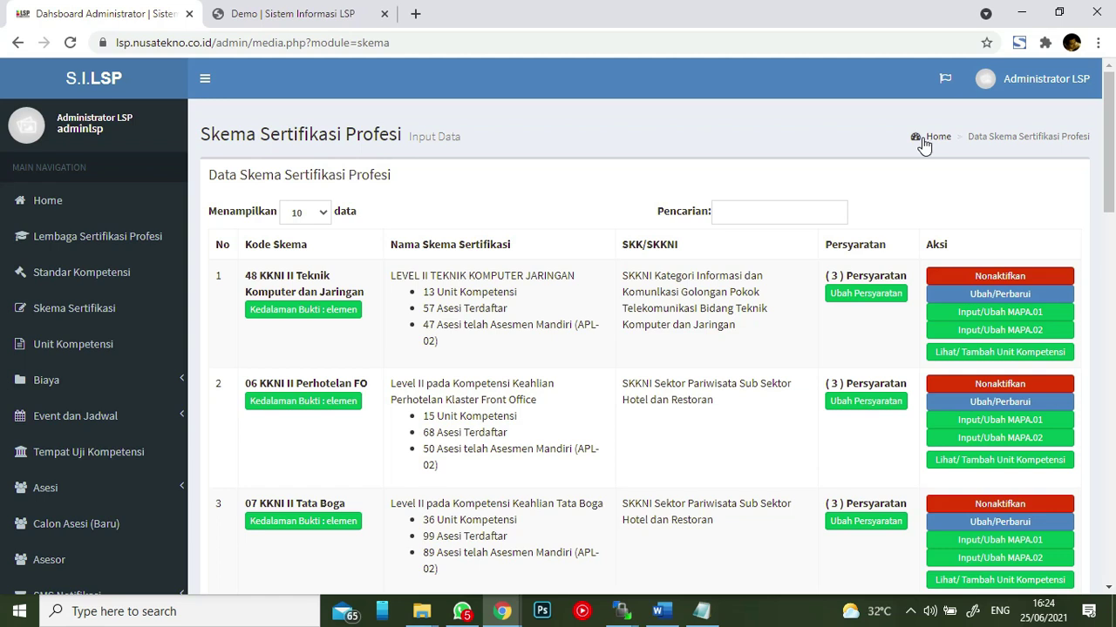
pyautogui.scroll(-2, 578, 321)
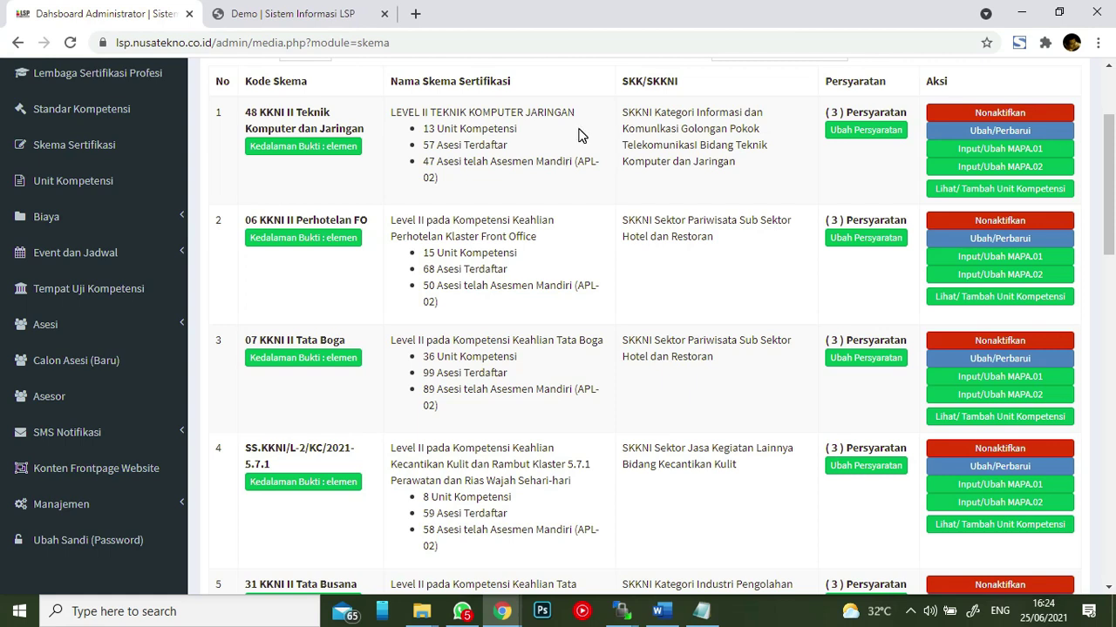
pyautogui.scroll(1, 876, 90)
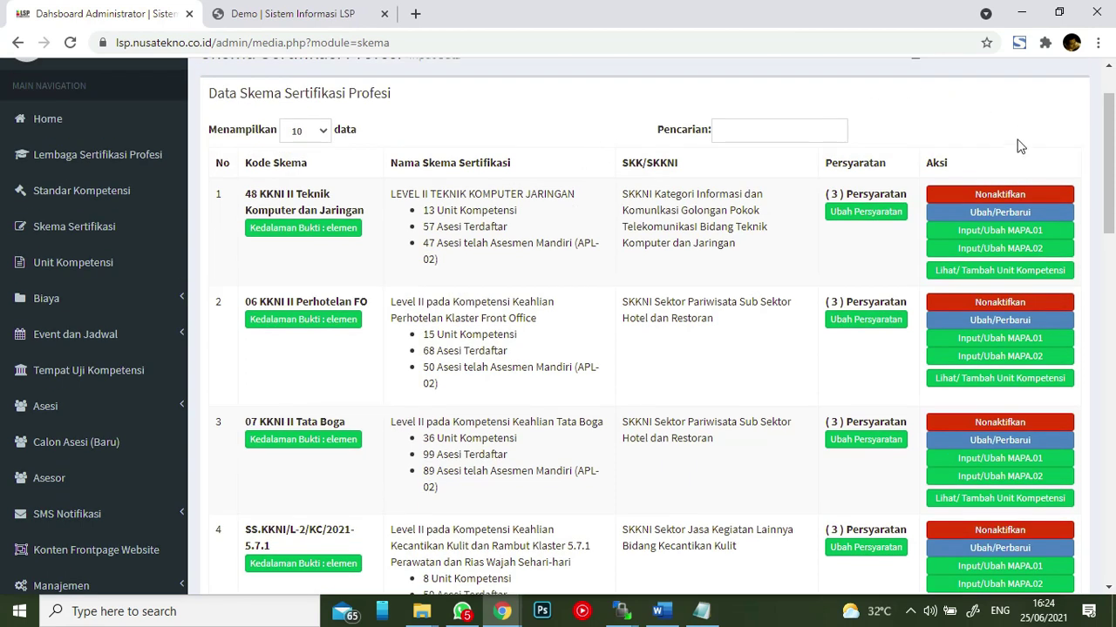
# - Review the MAPA.01 form for LEVEL II TEKNIK KOMPUTER JARINGAN and save Part 1
pyautogui.click(1021, 235)
pyautogui.scroll(-4, 586, 160)
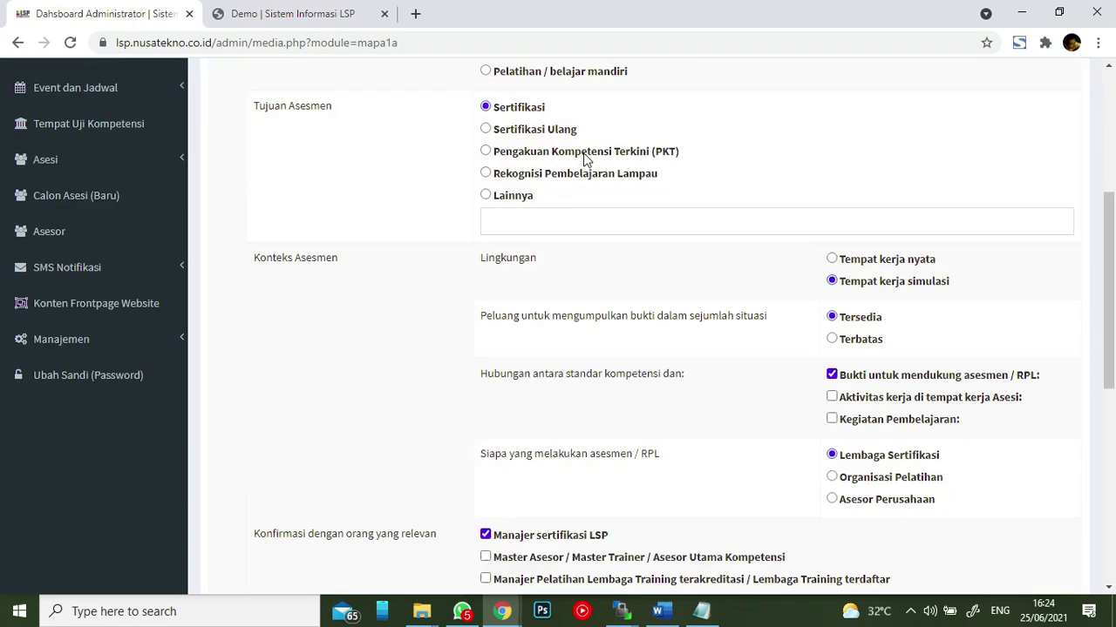
pyautogui.scroll(-6, 585, 160)
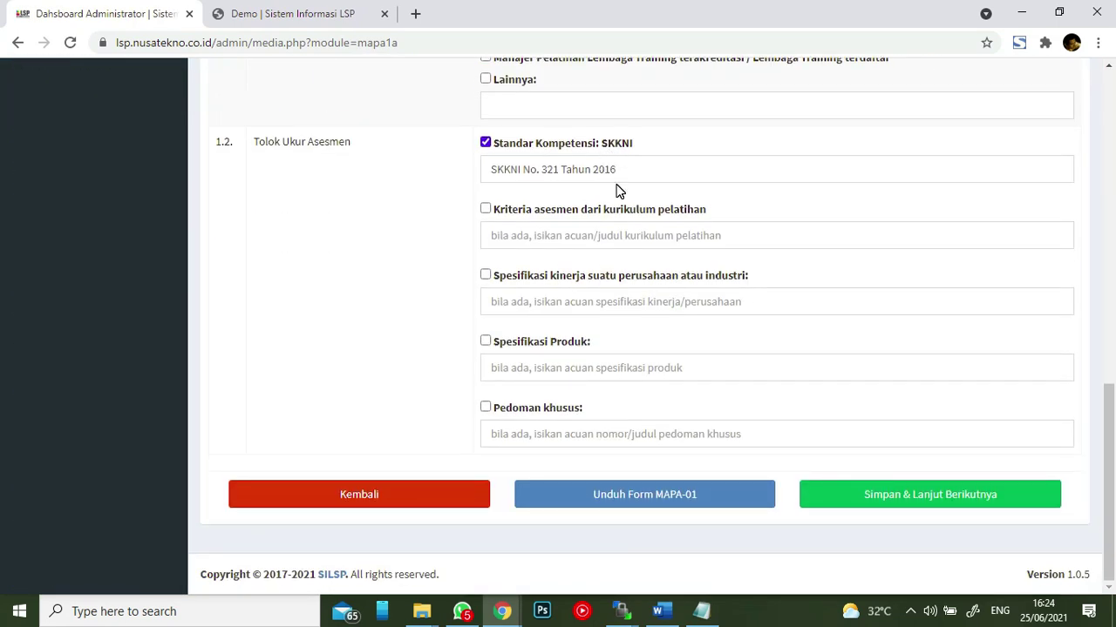
pyautogui.scroll(8, 616, 190)
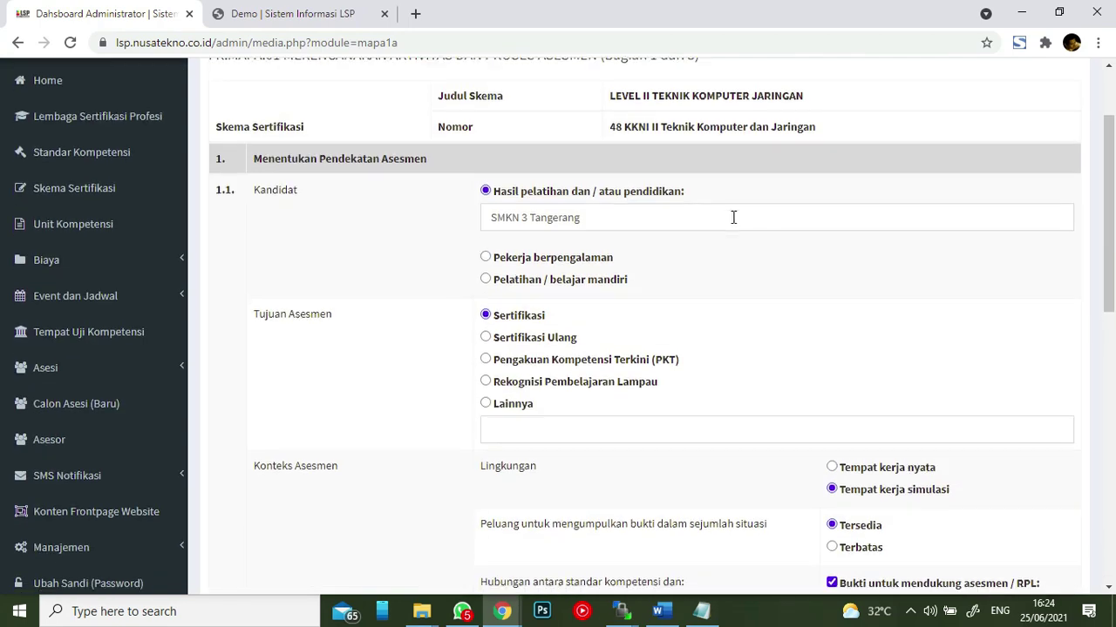
pyautogui.scroll(-8, 732, 218)
pyautogui.scroll(-1, 732, 224)
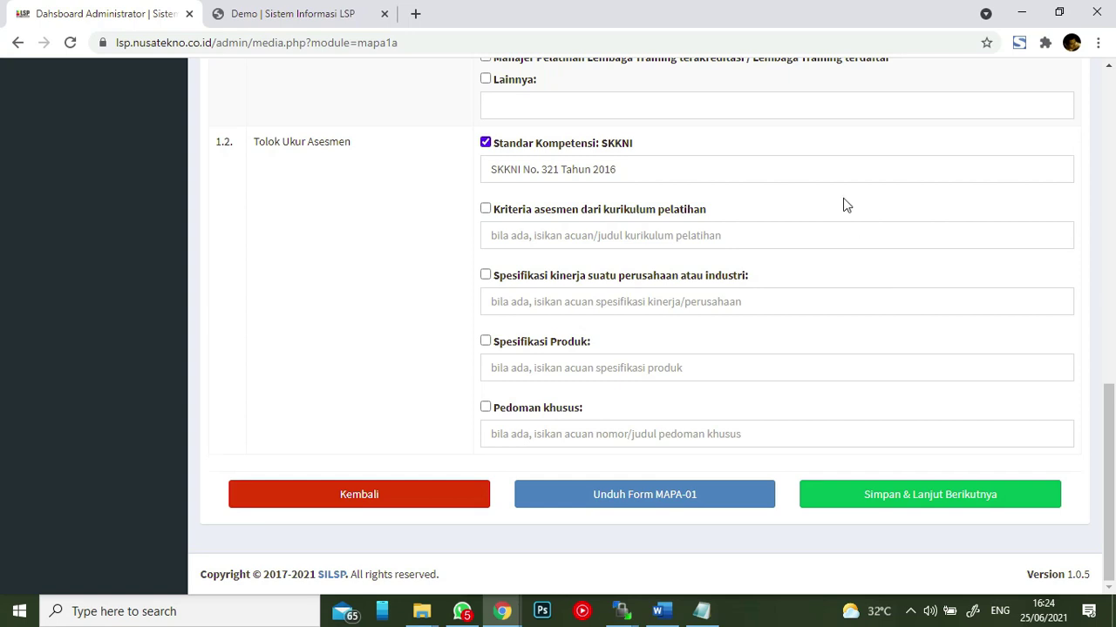
pyautogui.scroll(6, 396, 165)
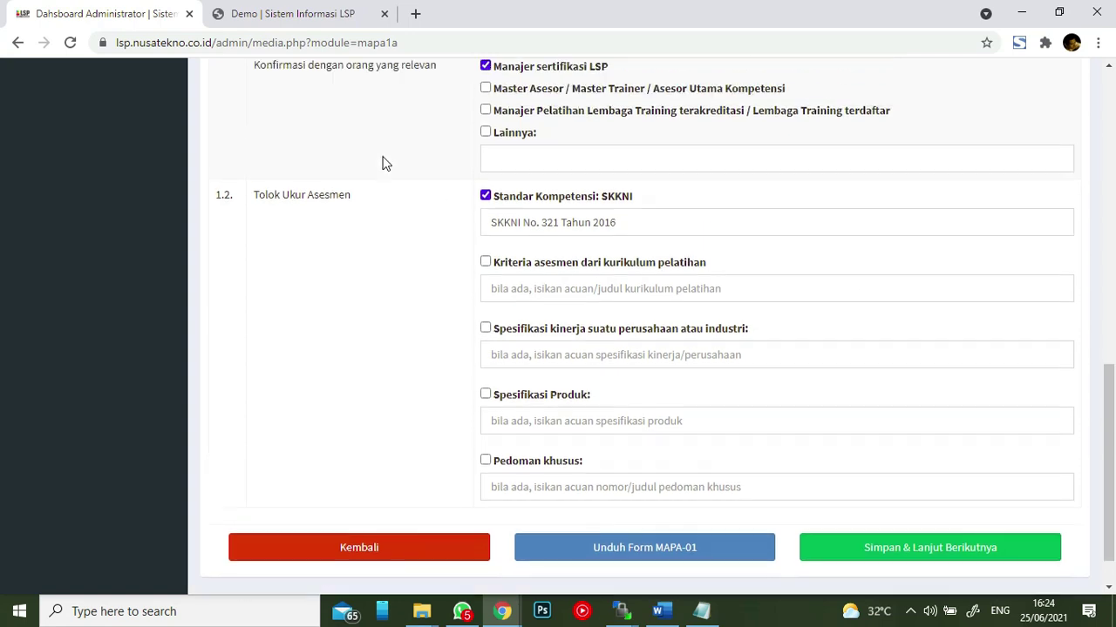
pyautogui.scroll(1, 523, 192)
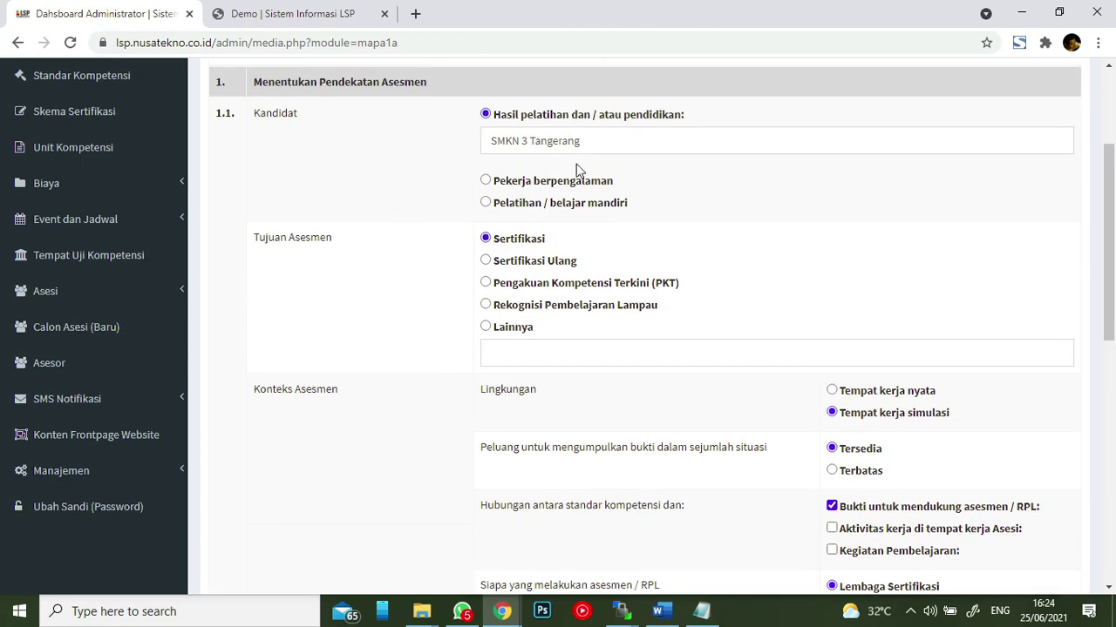
pyautogui.scroll(2, 653, 186)
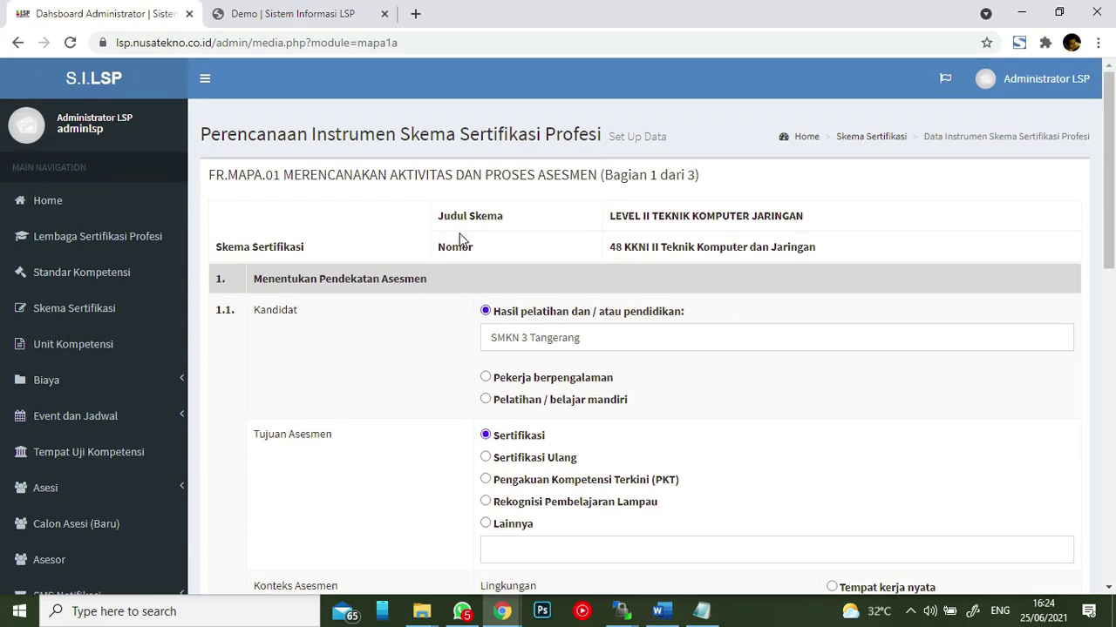
pyautogui.scroll(-15, 461, 236)
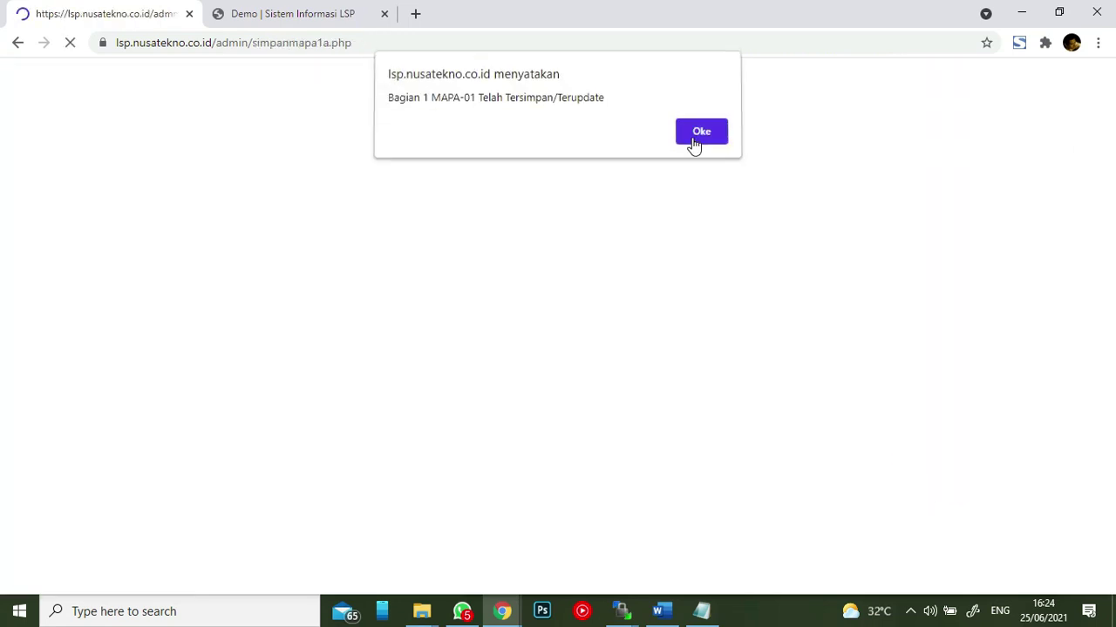
pyautogui.click(692, 142)
# - Save this unit's Part 2 assessment plan and acknowledge the confirmation
pyautogui.scroll(-11, 730, 299)
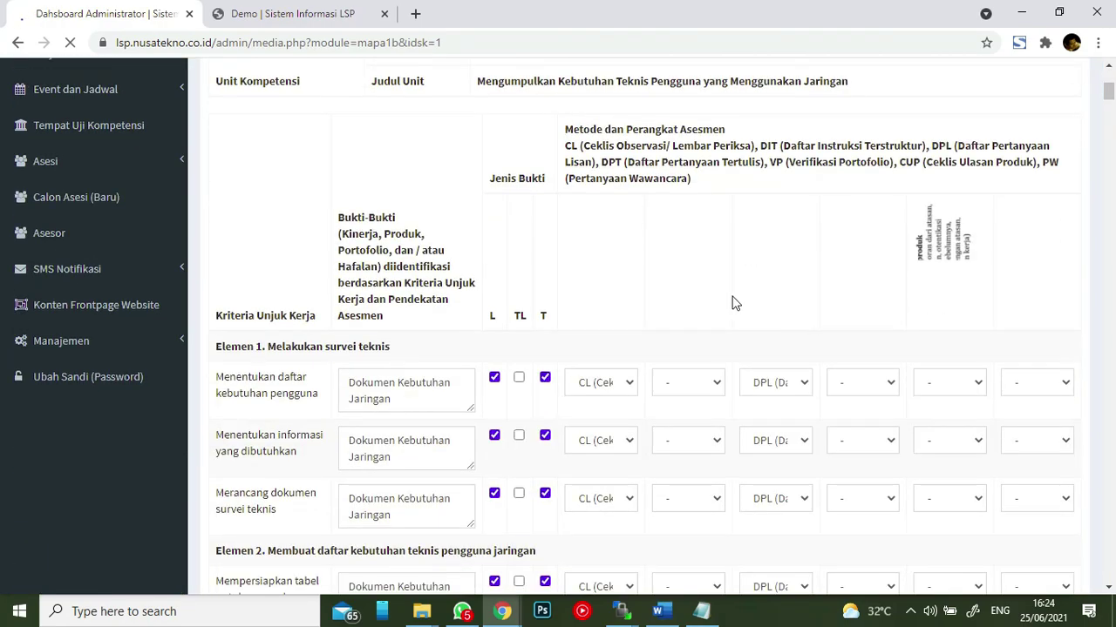
pyautogui.scroll(-20, 730, 299)
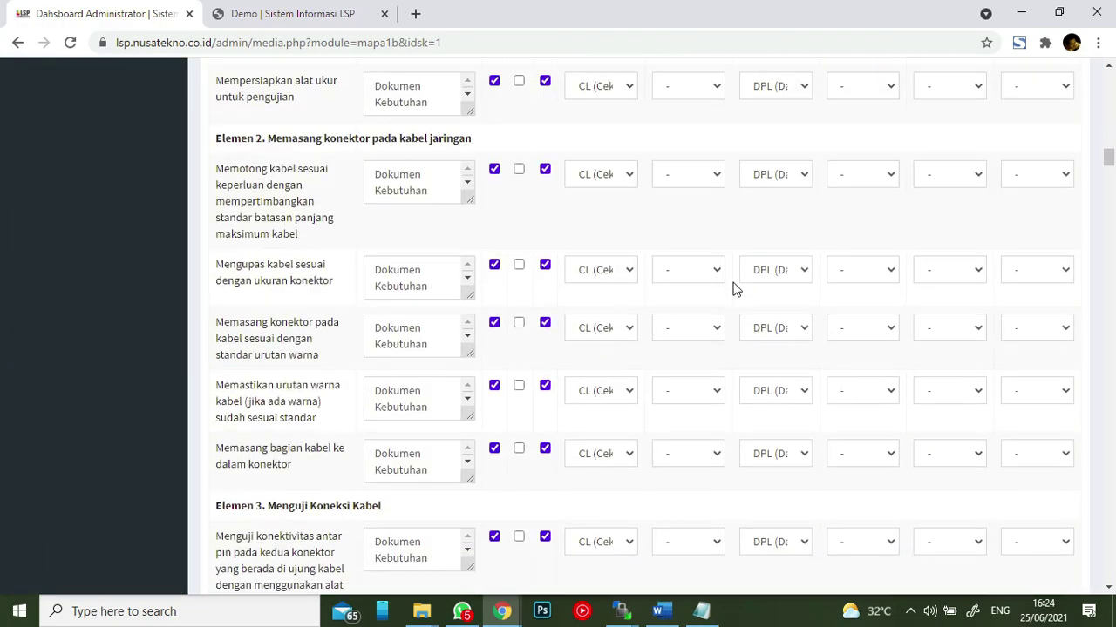
pyautogui.scroll(-15, 818, 277)
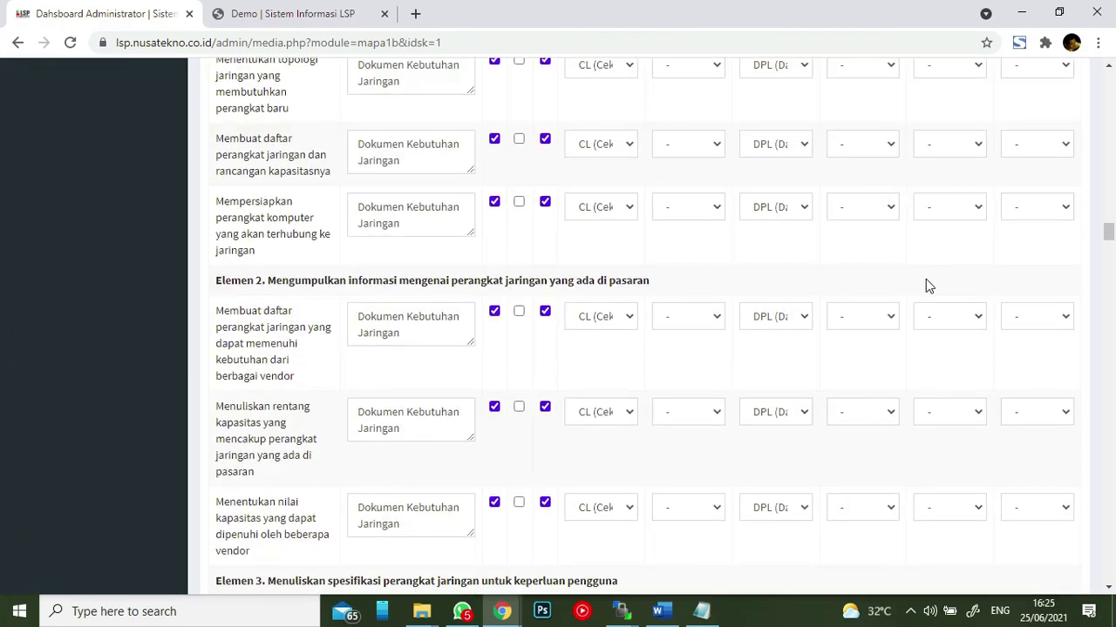
pyautogui.moveTo(1108, 266); pyautogui.dragTo(21, 586)
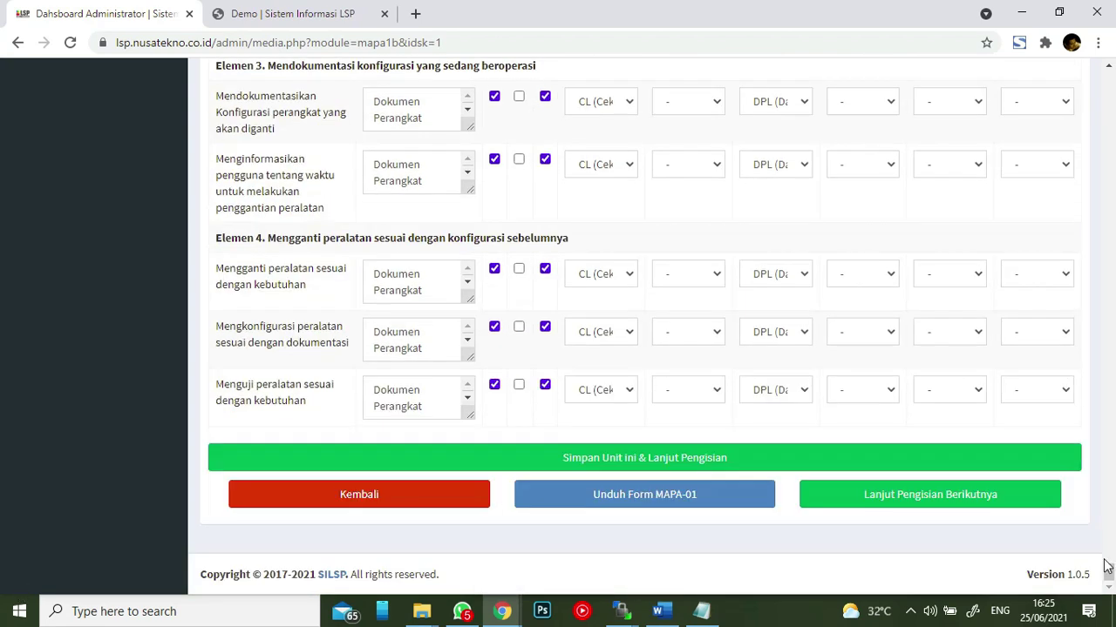
pyautogui.click(986, 449)
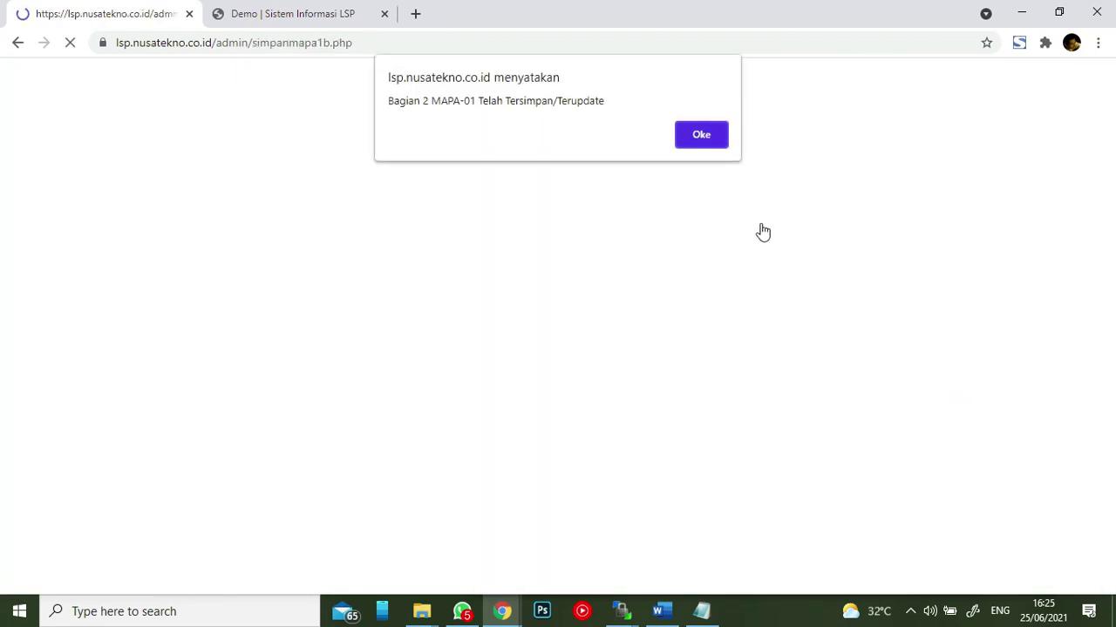
pyautogui.click(687, 138)
# - Request the MAPA-01 form as a PDF download via Unduh Form MAPA-01
pyautogui.scroll(-5, 602, 226)
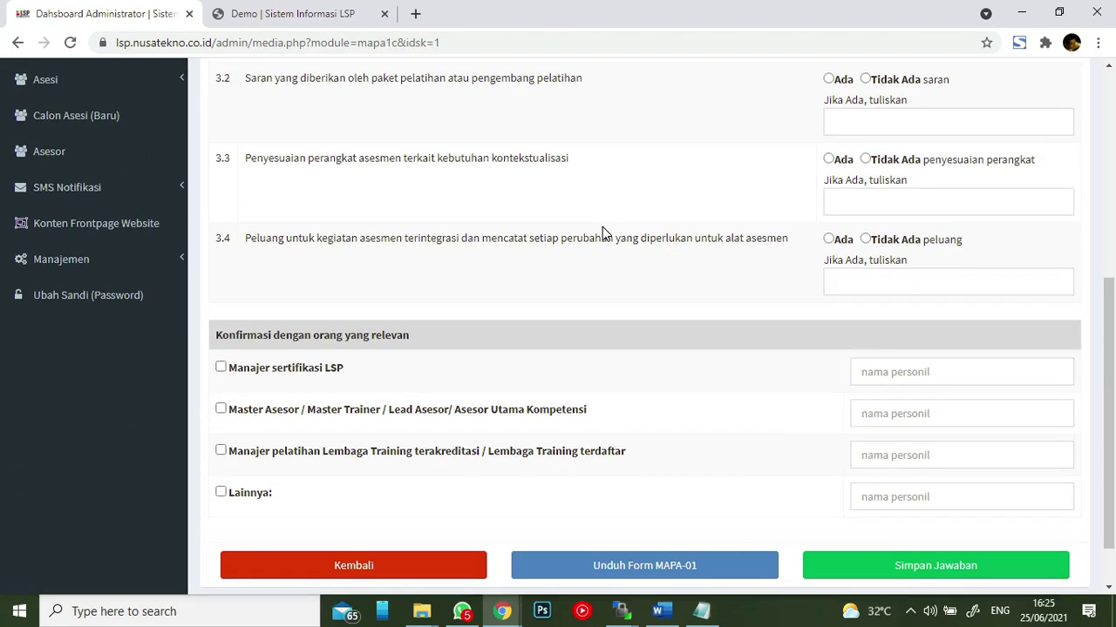
pyautogui.scroll(5, 628, 203)
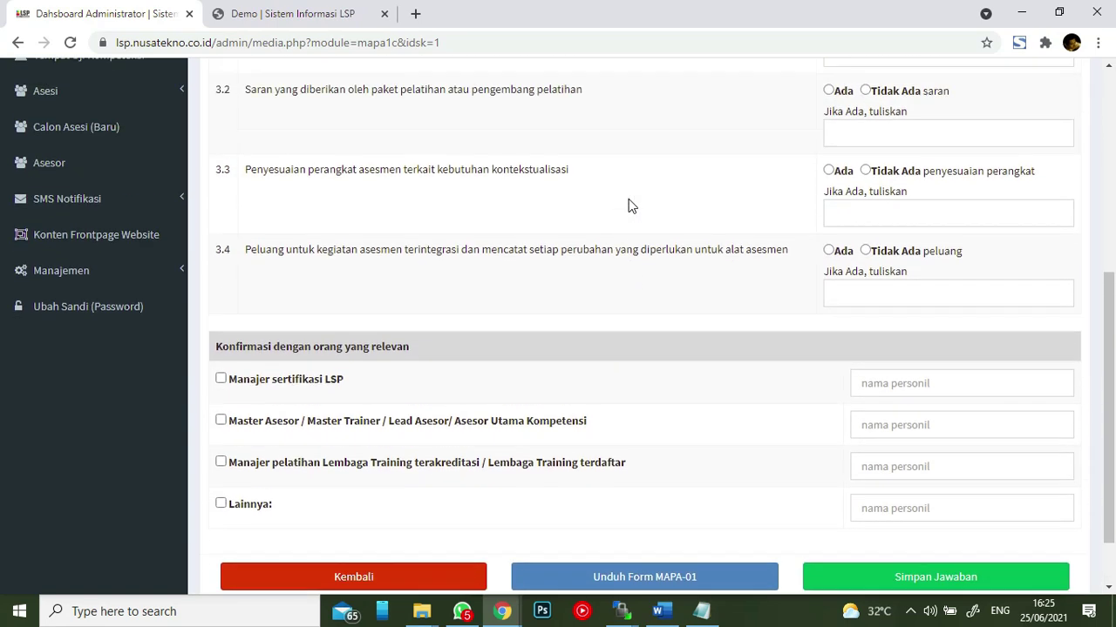
pyautogui.scroll(-5, 629, 203)
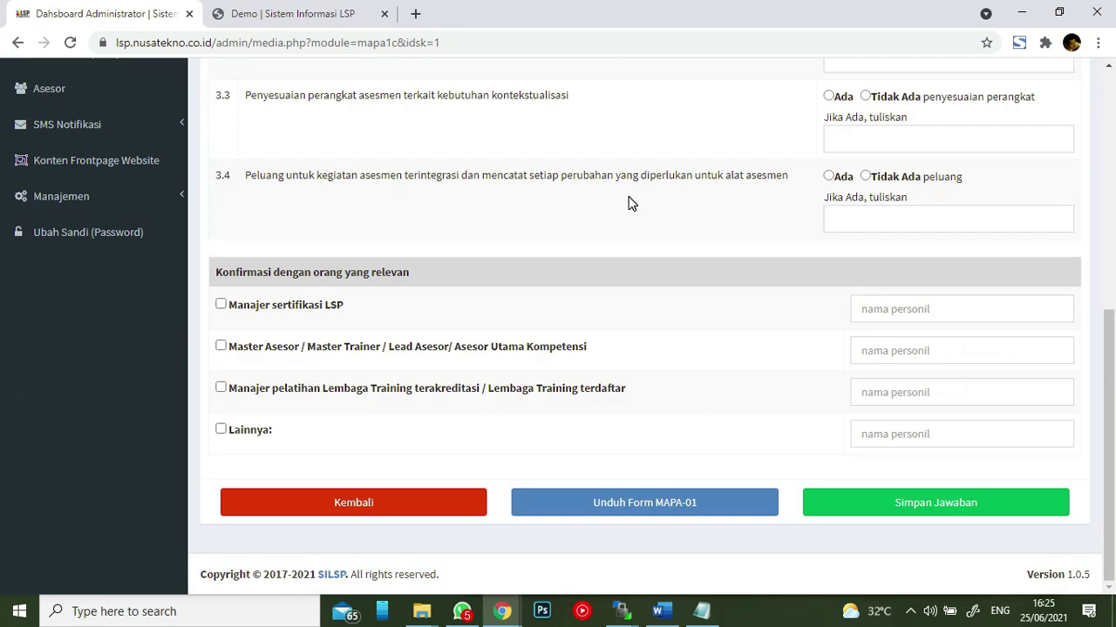
pyautogui.click(658, 504)
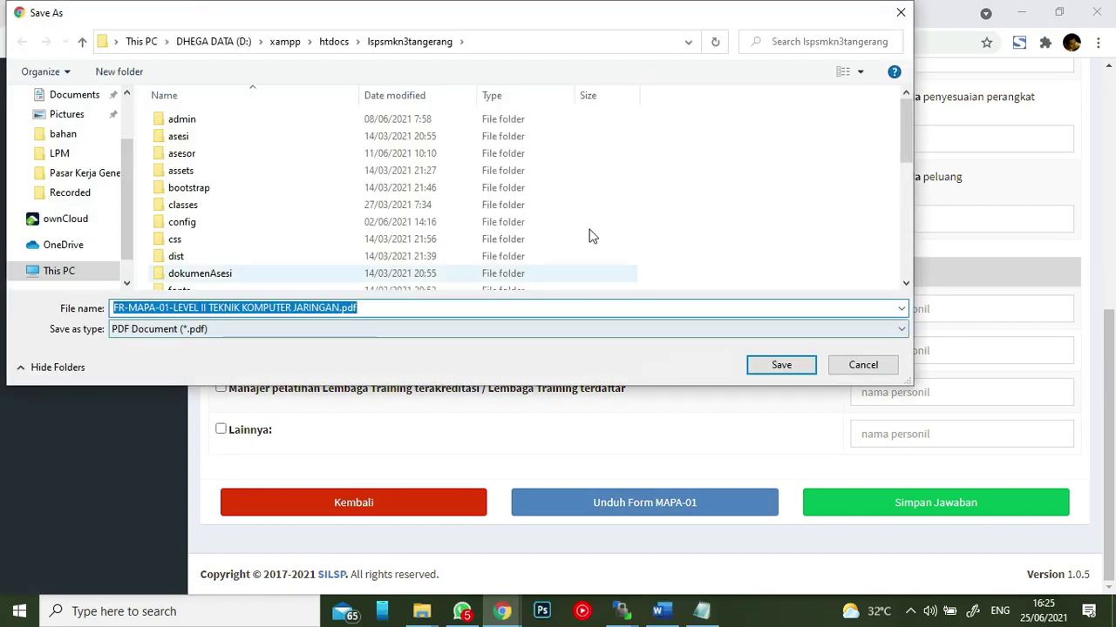
# - Save FR-MAPA-01-LEVEL II TEKNIK KOMPUTER JARINGAN.pdf into Downloads, replacing the existing file
pyautogui.click(98, 105)
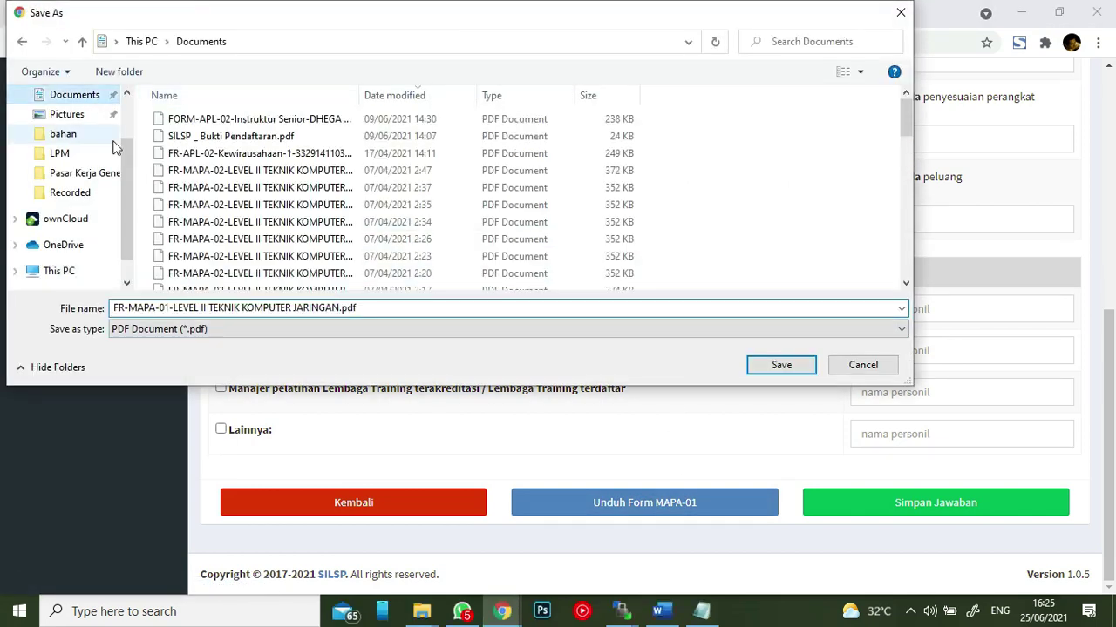
pyautogui.scroll(1, 123, 109)
pyautogui.click(74, 148)
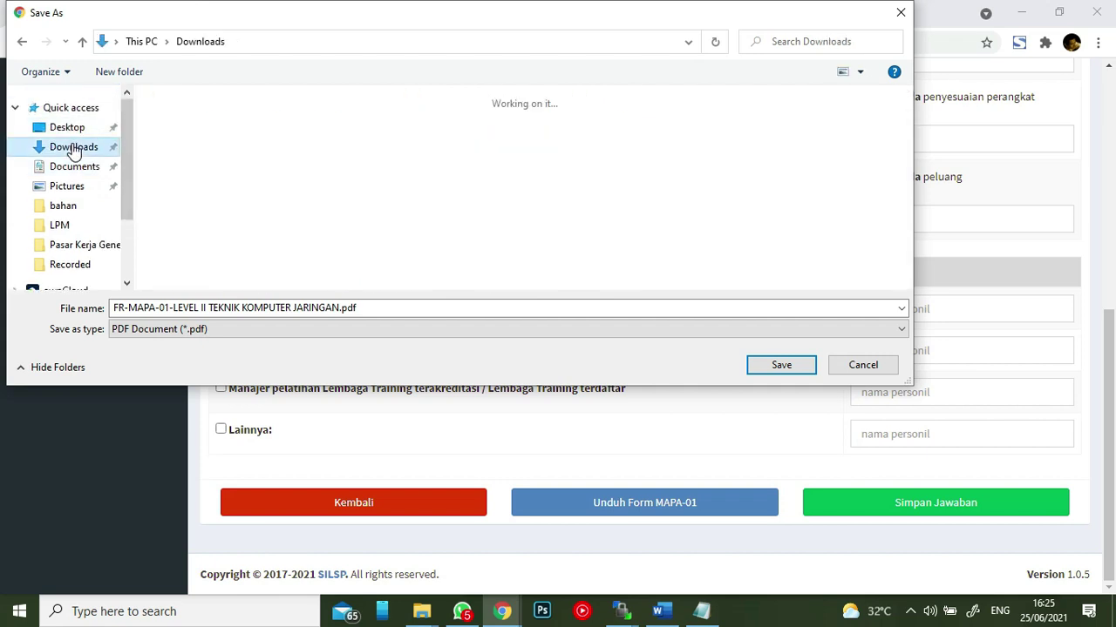
pyautogui.click(781, 365)
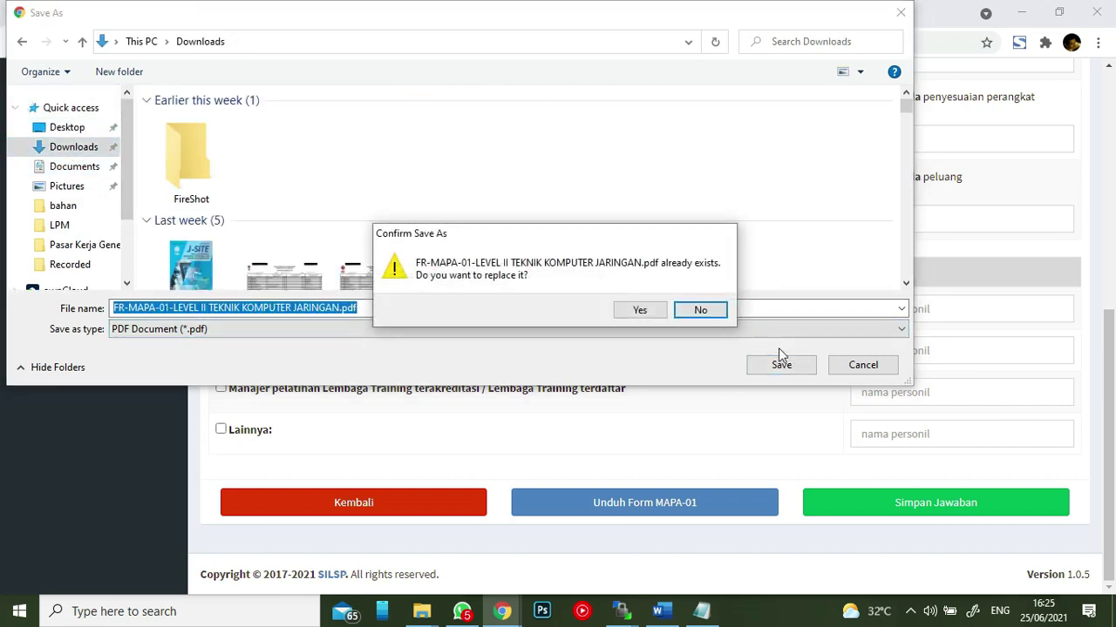
pyautogui.click(639, 312)
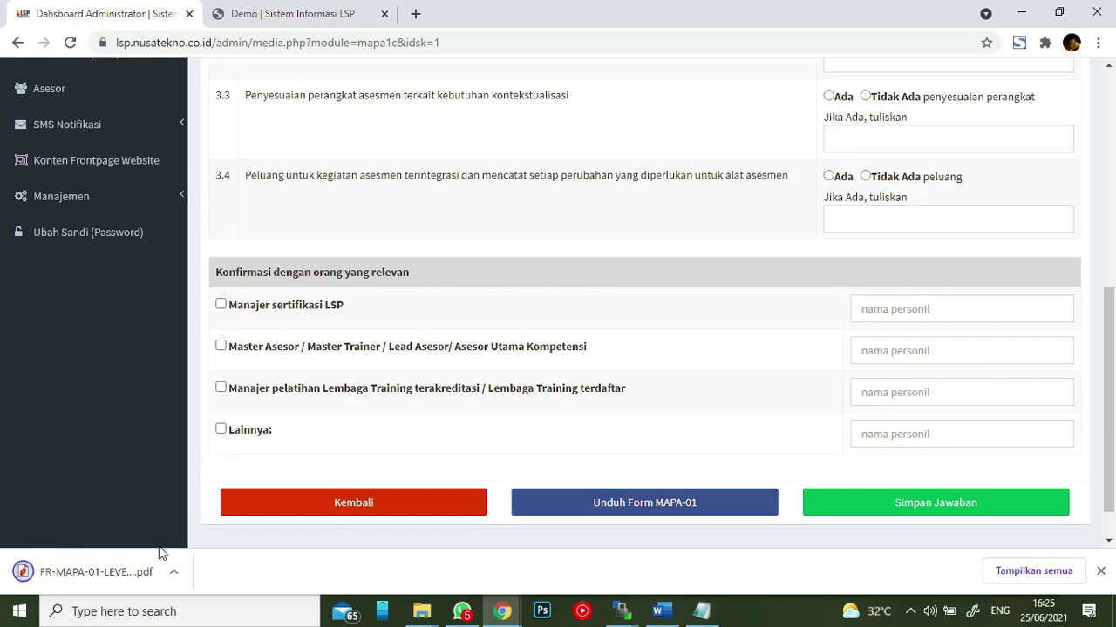
# - Page through the 20-page FR-MAPA-01 PDF, then go back to the Skema Sertifikasi Profesi list
pyautogui.click(96, 584)
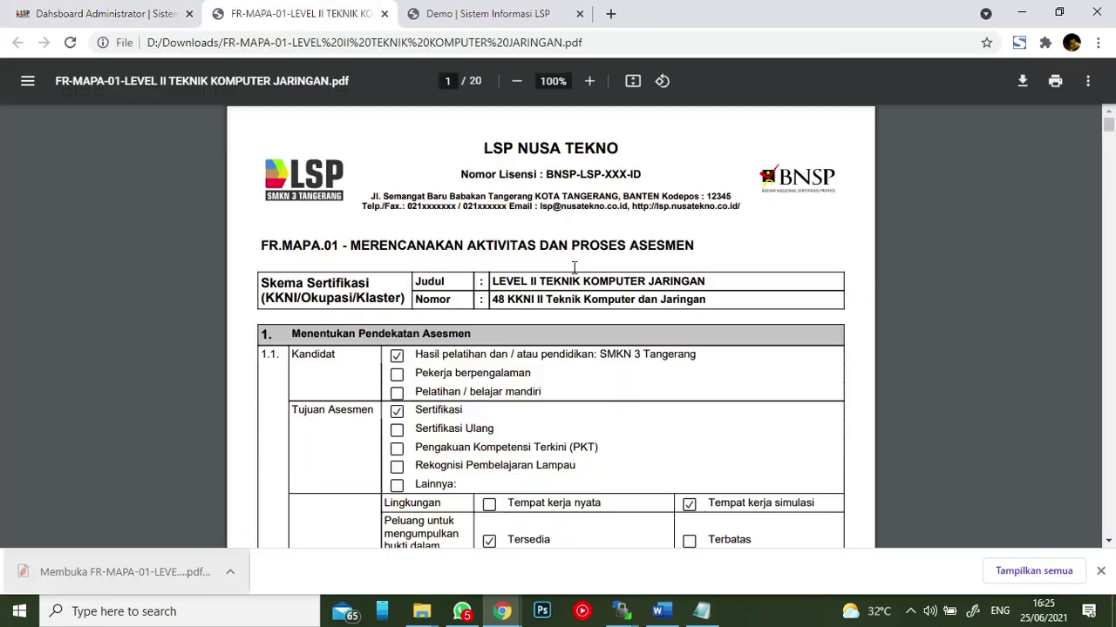
pyautogui.scroll(-15, 626, 254)
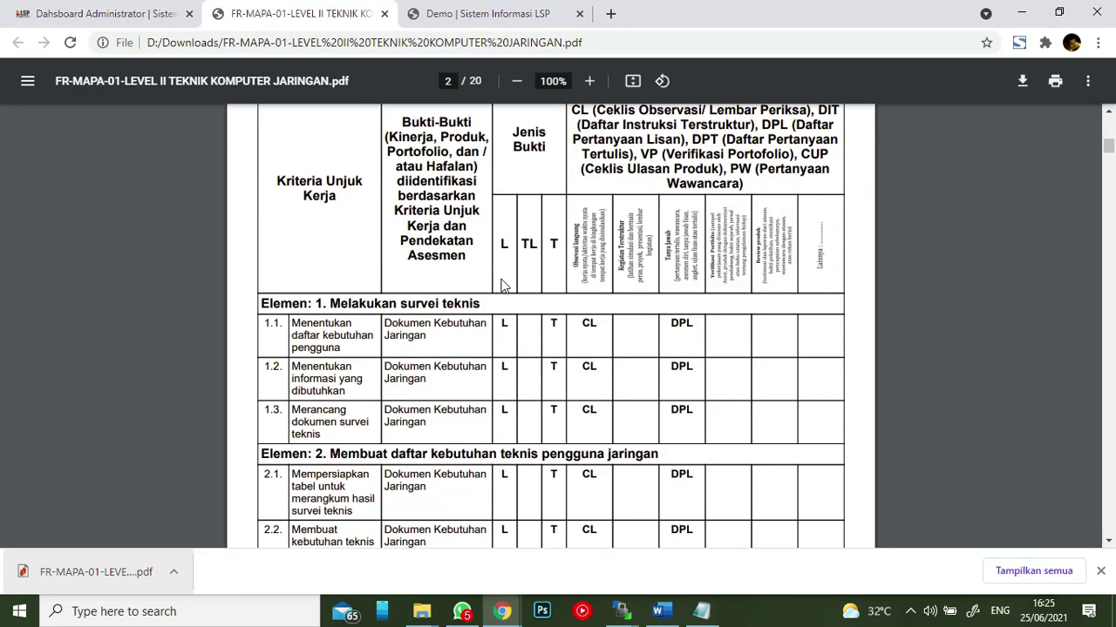
pyautogui.scroll(-20, 601, 287)
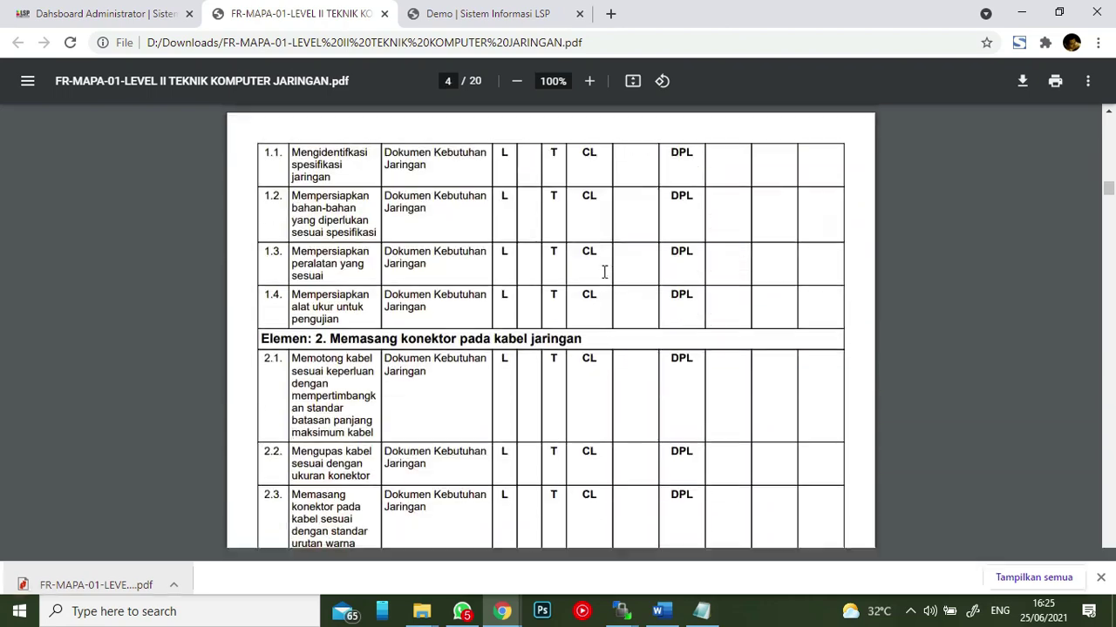
pyautogui.scroll(-10, 604, 274)
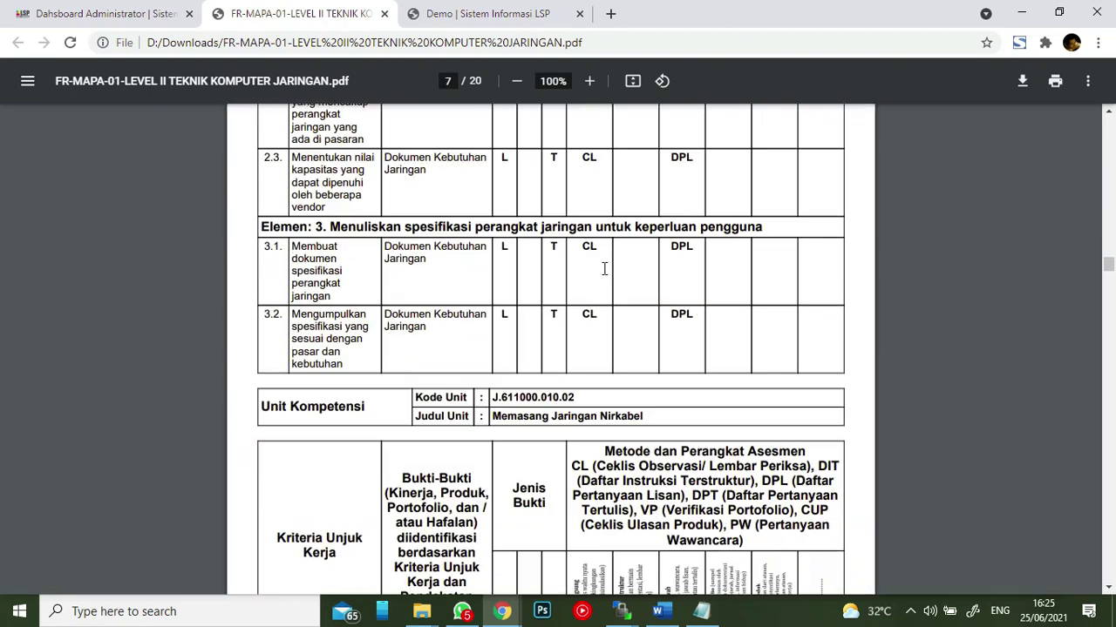
pyautogui.scroll(20, 783, 299)
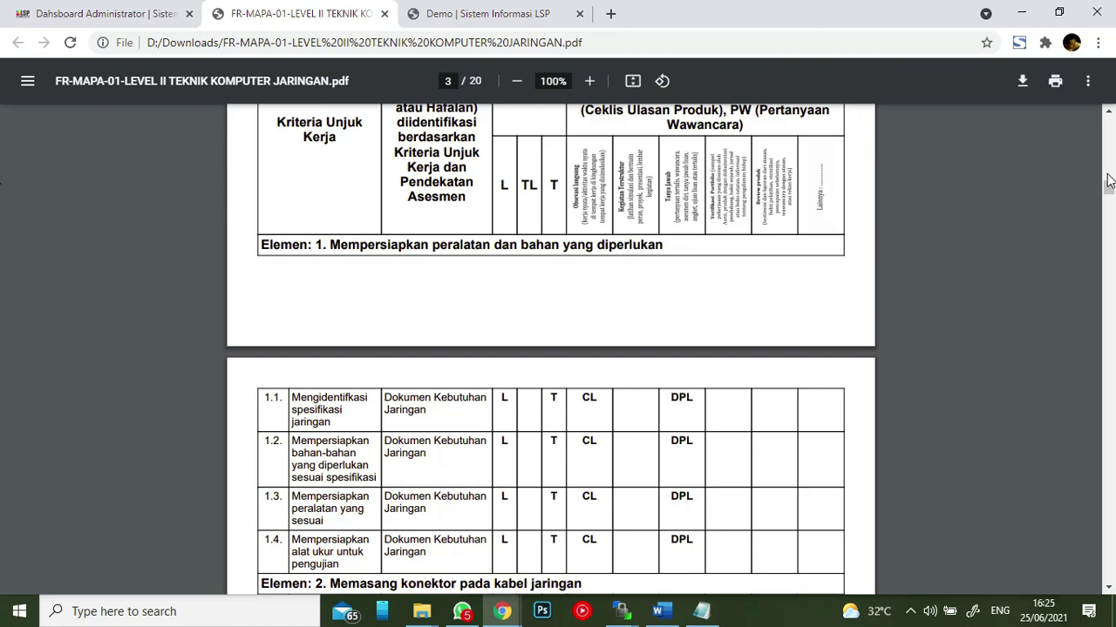
pyautogui.moveTo(1110, 177); pyautogui.dragTo(1109, 125)
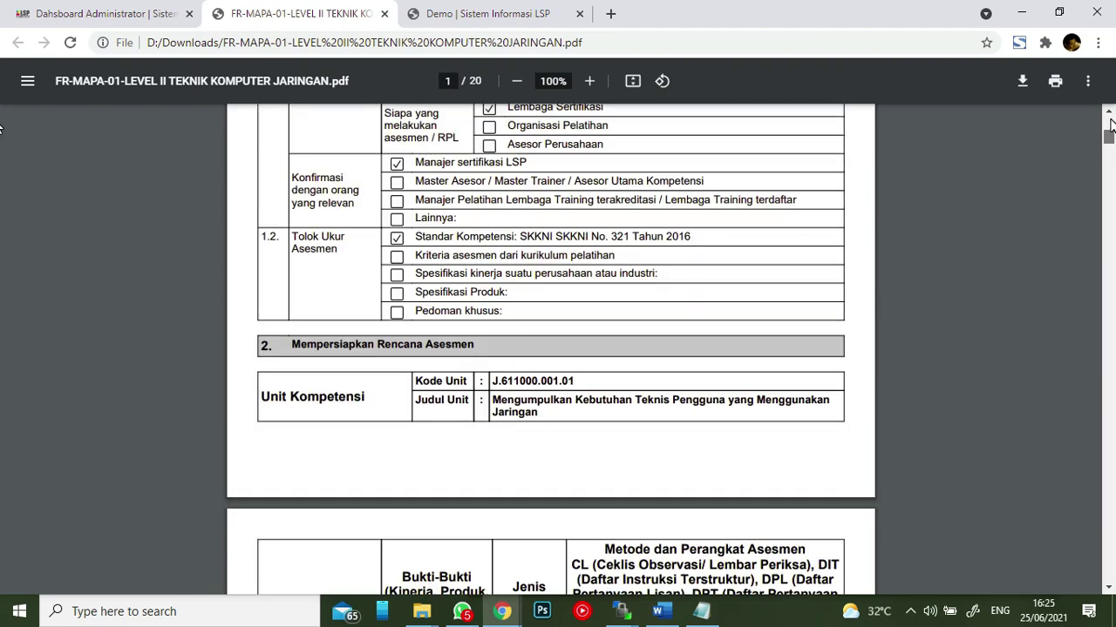
pyautogui.scroll(5, 1008, 162)
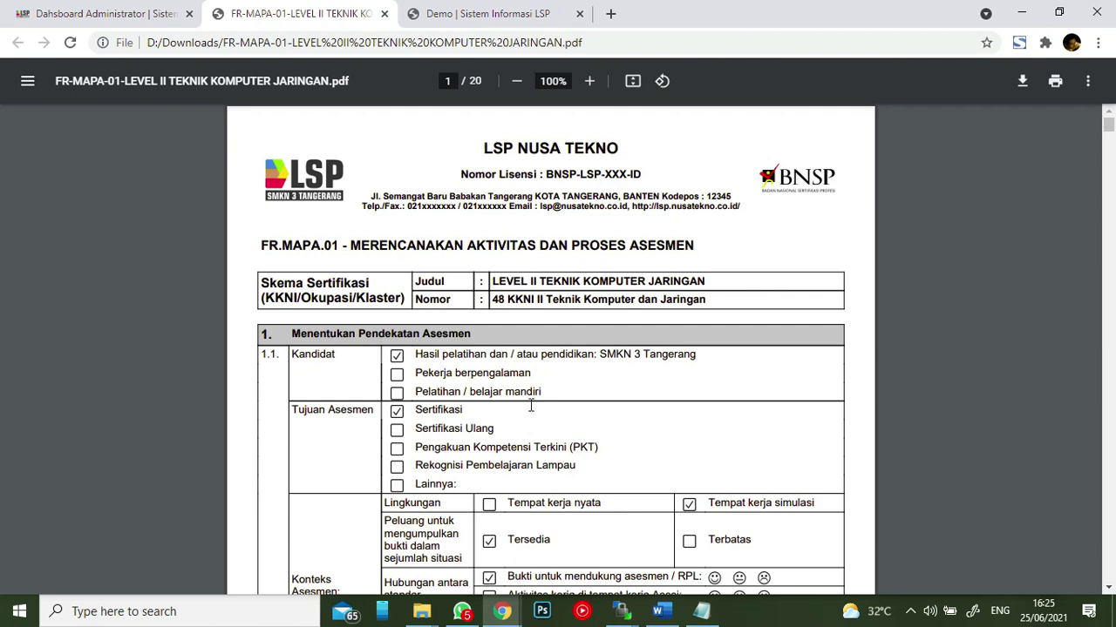
pyautogui.scroll(-6, 535, 377)
pyautogui.scroll(6, 523, 353)
pyautogui.click(132, 17)
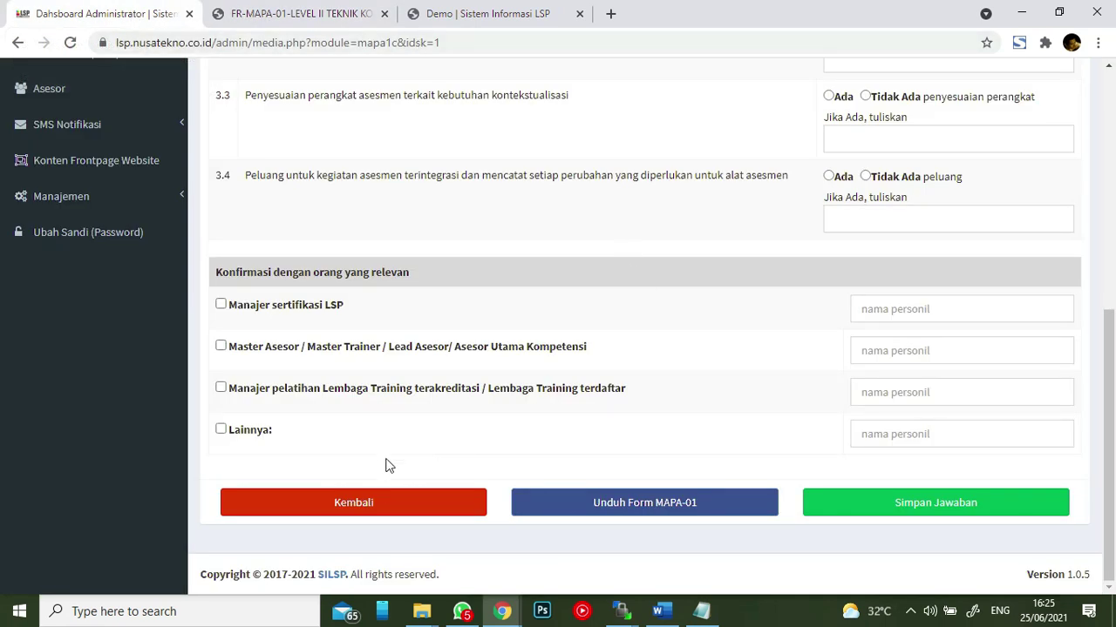
pyautogui.click(383, 503)
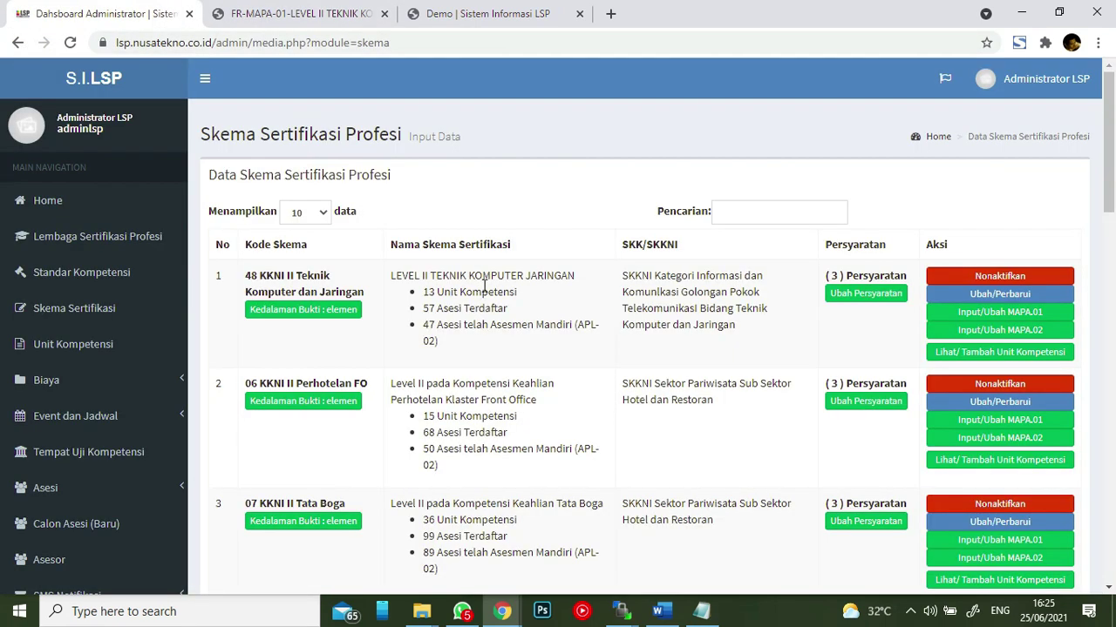
pyautogui.click(1041, 333)
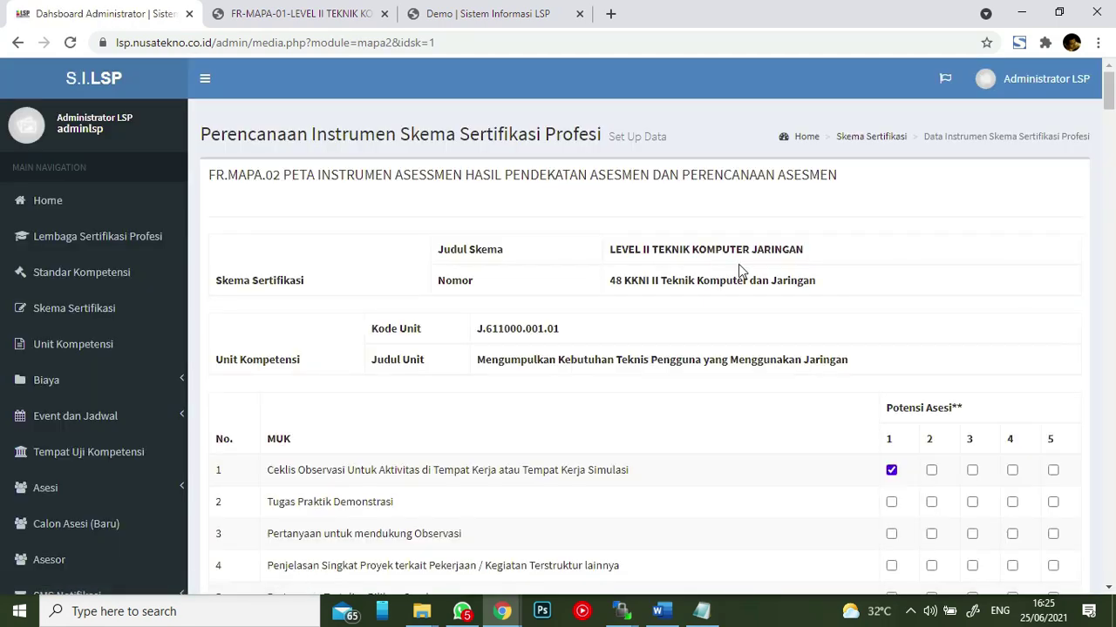
pyautogui.scroll(-6, 567, 201)
pyautogui.scroll(-5, 570, 187)
pyautogui.scroll(4, 540, 186)
pyautogui.scroll(-5, 540, 326)
pyautogui.scroll(1, 549, 309)
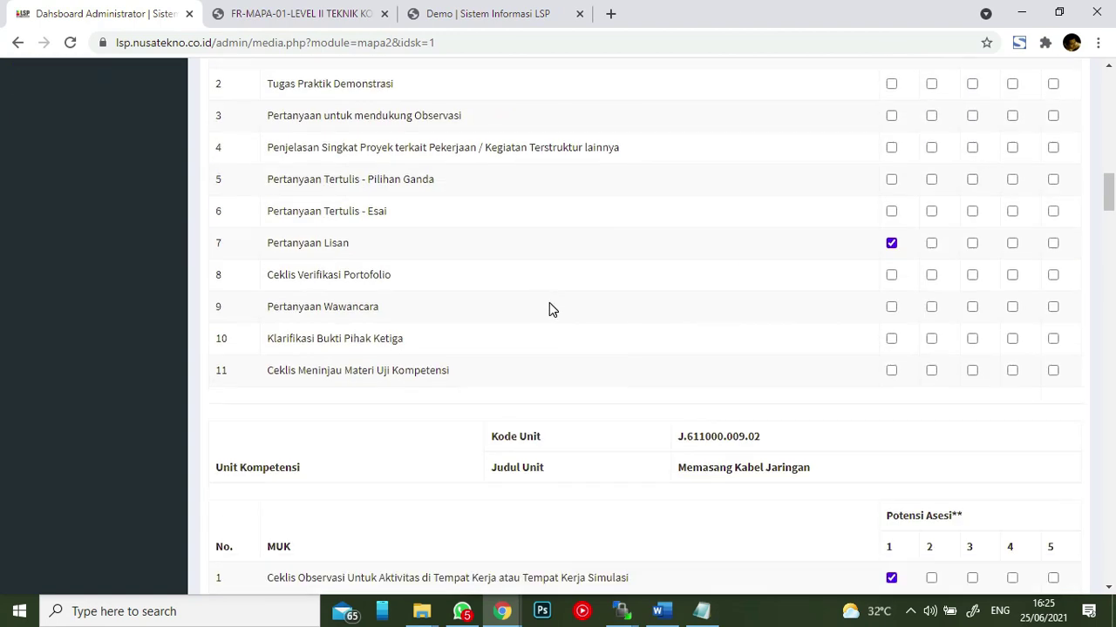
pyautogui.scroll(-3, 557, 315)
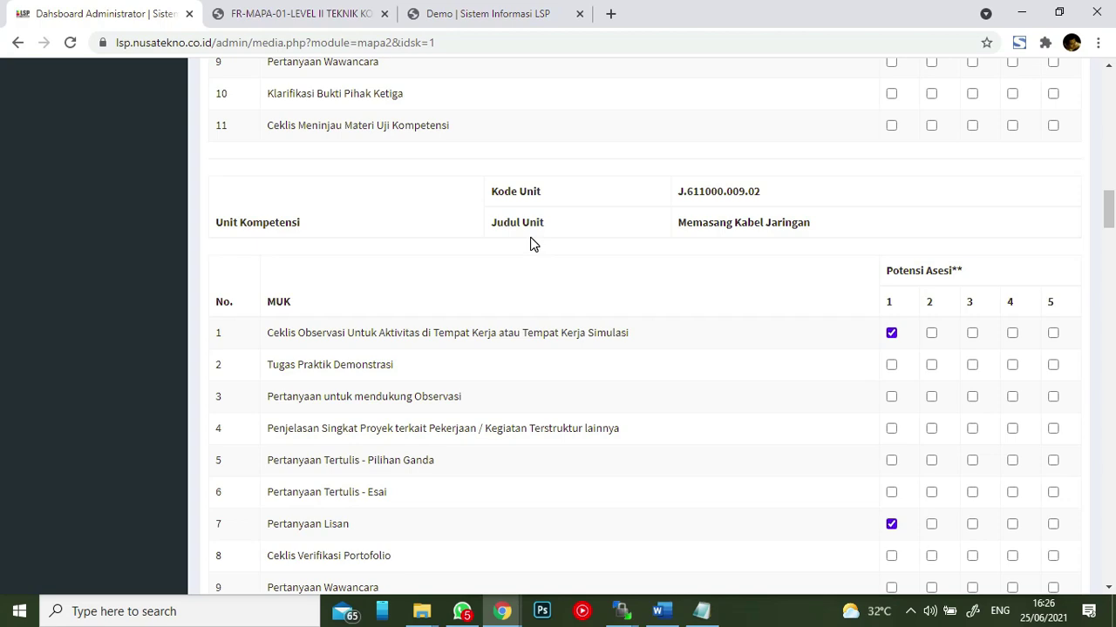
pyautogui.scroll(-6, 530, 244)
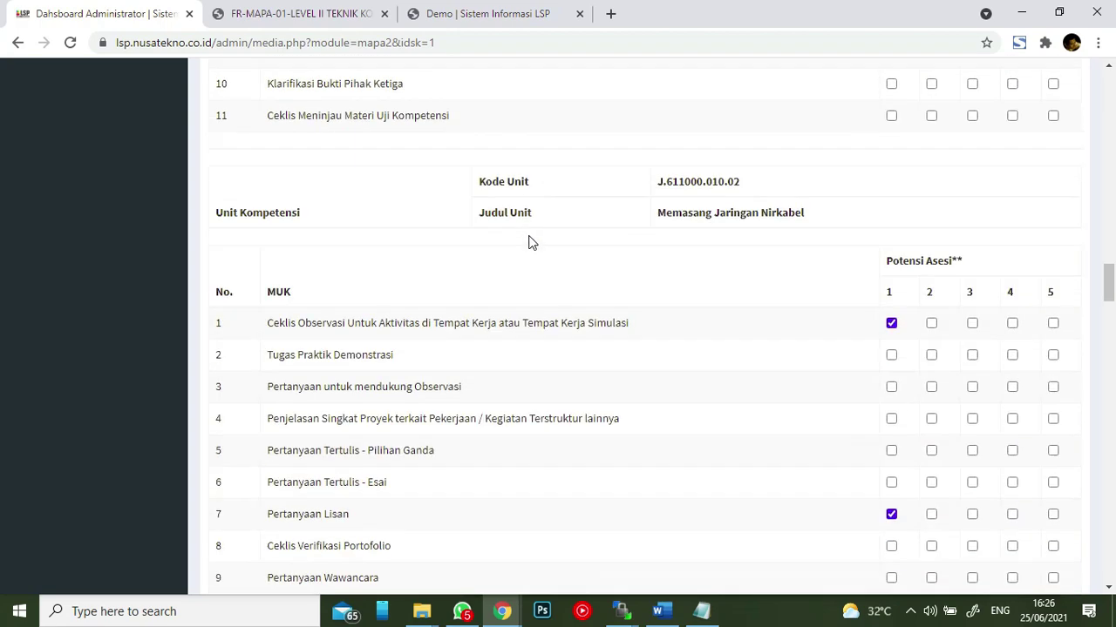
pyautogui.scroll(-15, 528, 243)
pyautogui.scroll(-15, 528, 235)
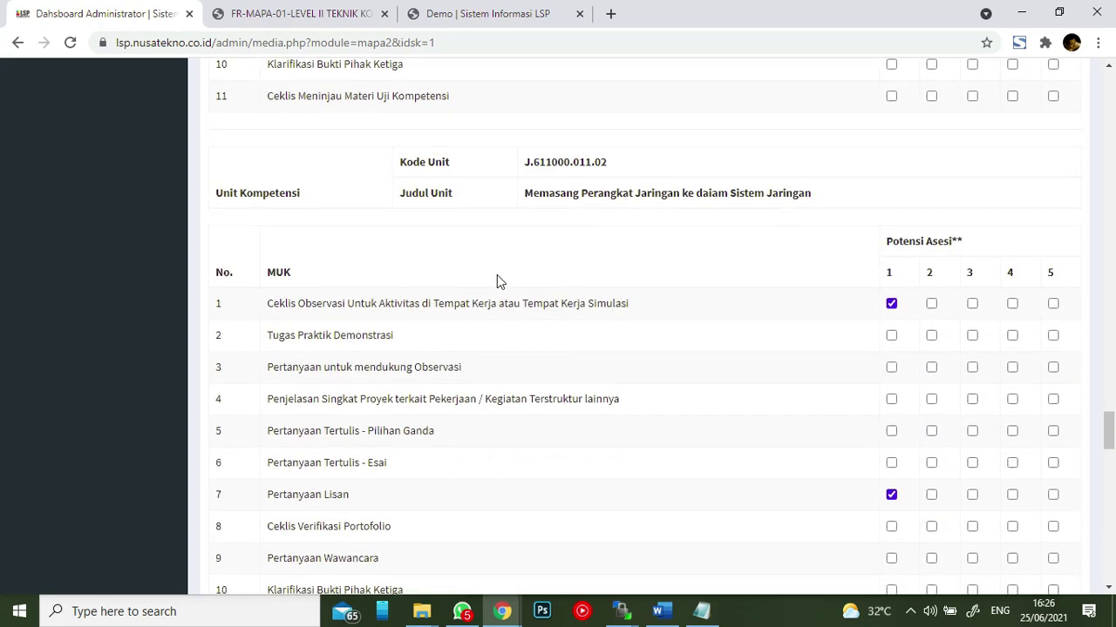
pyautogui.moveTo(416, 197); pyautogui.dragTo(617, 193)
pyautogui.click(699, 197)
pyautogui.moveTo(811, 198); pyautogui.dragTo(520, 201)
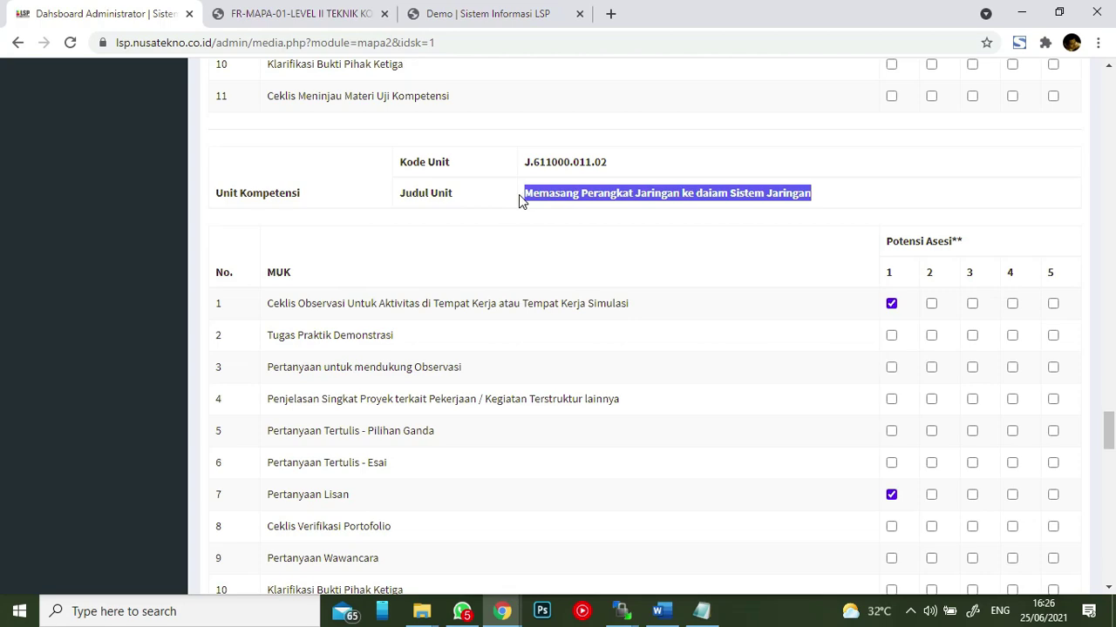
pyautogui.moveTo(606, 162); pyautogui.dragTo(522, 163)
pyautogui.scroll(11, 647, 259)
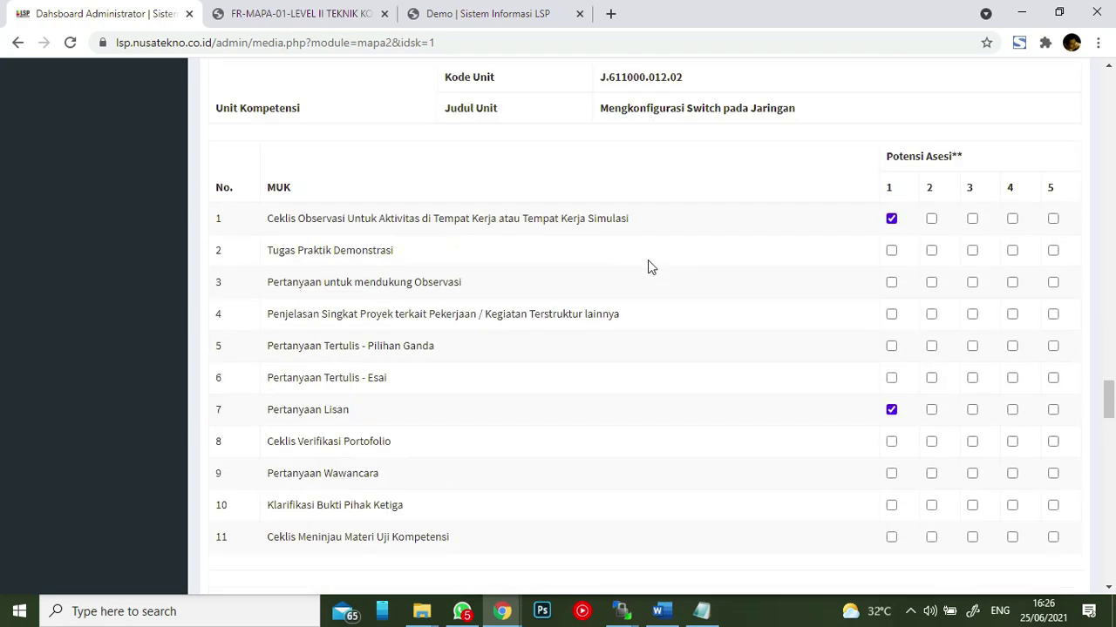
pyautogui.scroll(-15, 648, 260)
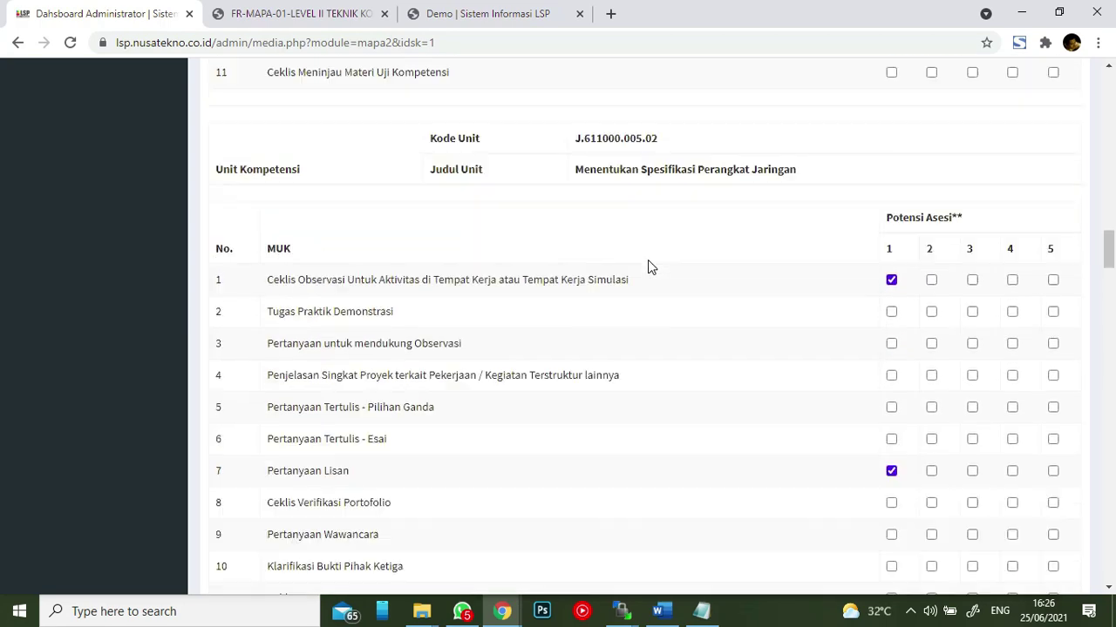
pyautogui.scroll(20, 647, 260)
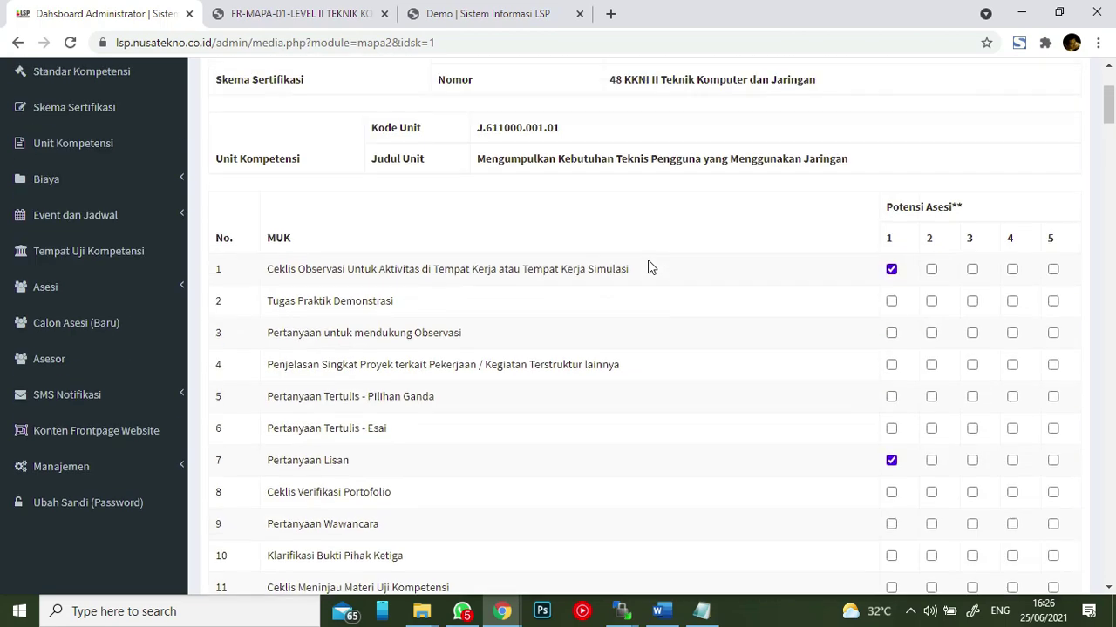
pyautogui.scroll(-20, 647, 260)
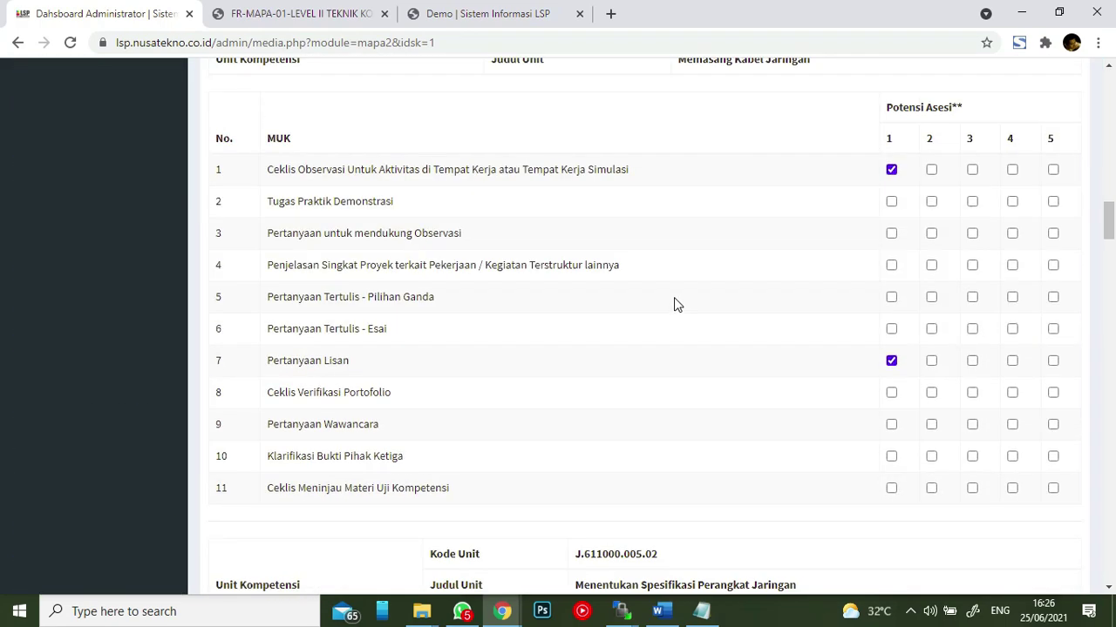
pyautogui.scroll(-20, 663, 320)
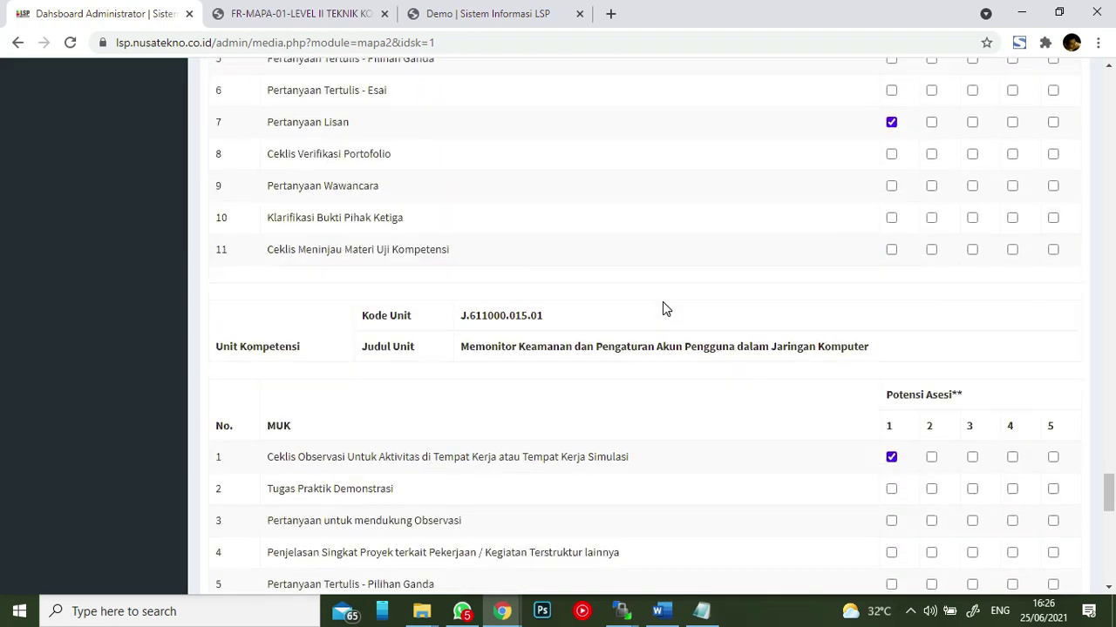
pyautogui.scroll(-5, 663, 299)
pyautogui.click(446, 521)
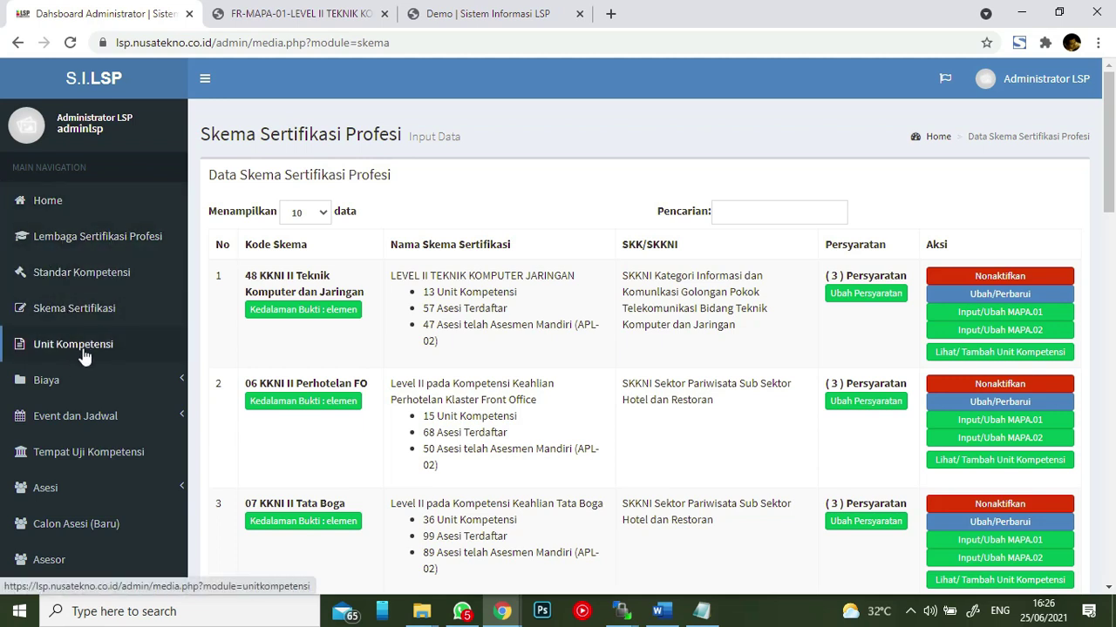
# - Open the competency test fees page from the sidebar's fee section
pyautogui.click(75, 380)
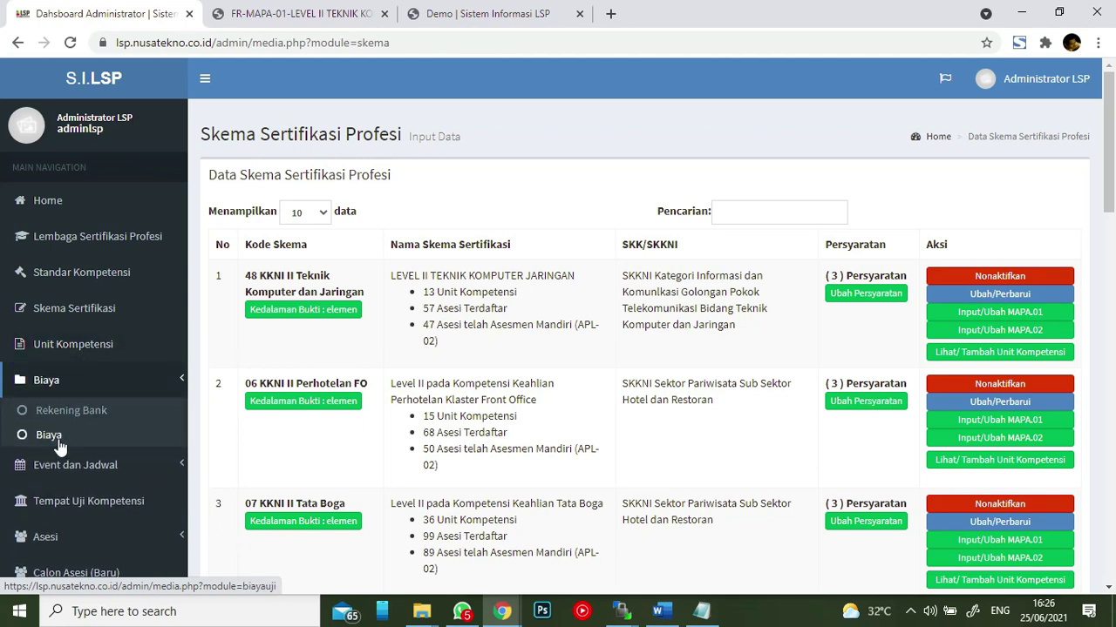
pyautogui.click(54, 436)
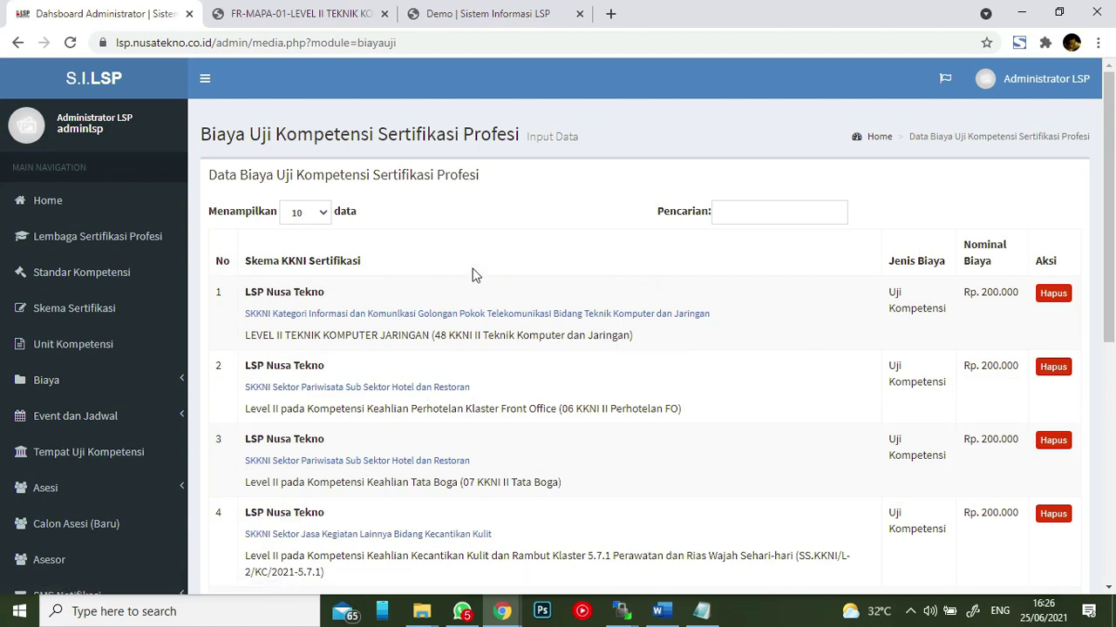
pyautogui.scroll(-2, 738, 276)
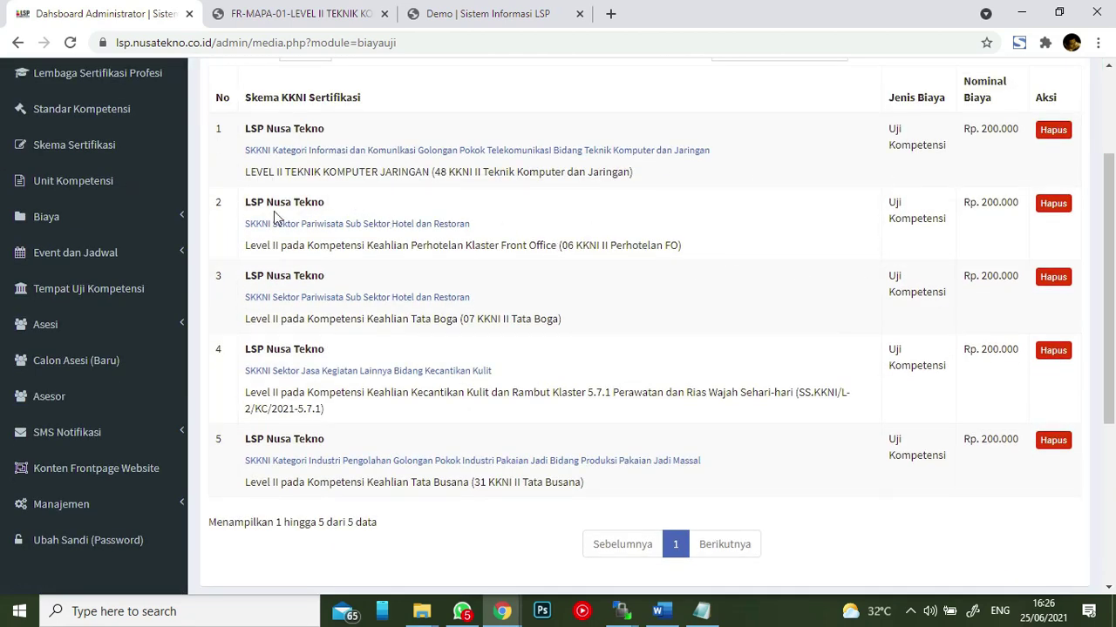
pyautogui.scroll(-4, 866, 275)
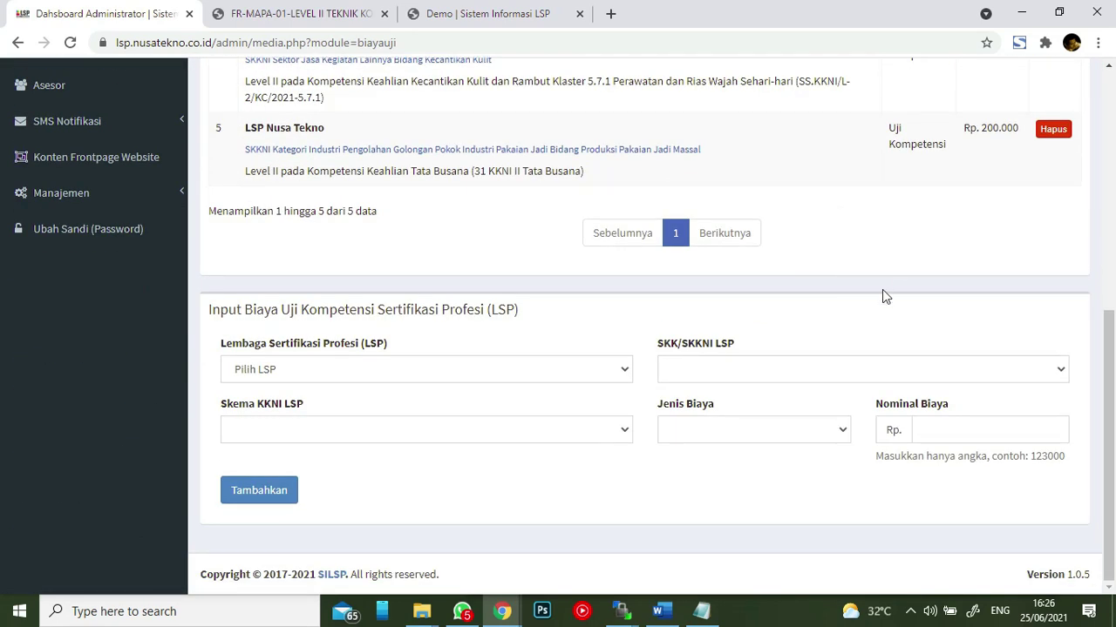
# - Choose LSP Nusa Tekno, the SKKNI, and scheme LEVEL II TEKNIK KOMPUTER JARINGAN for the new fee
pyautogui.click(460, 373)
pyautogui.click(454, 407)
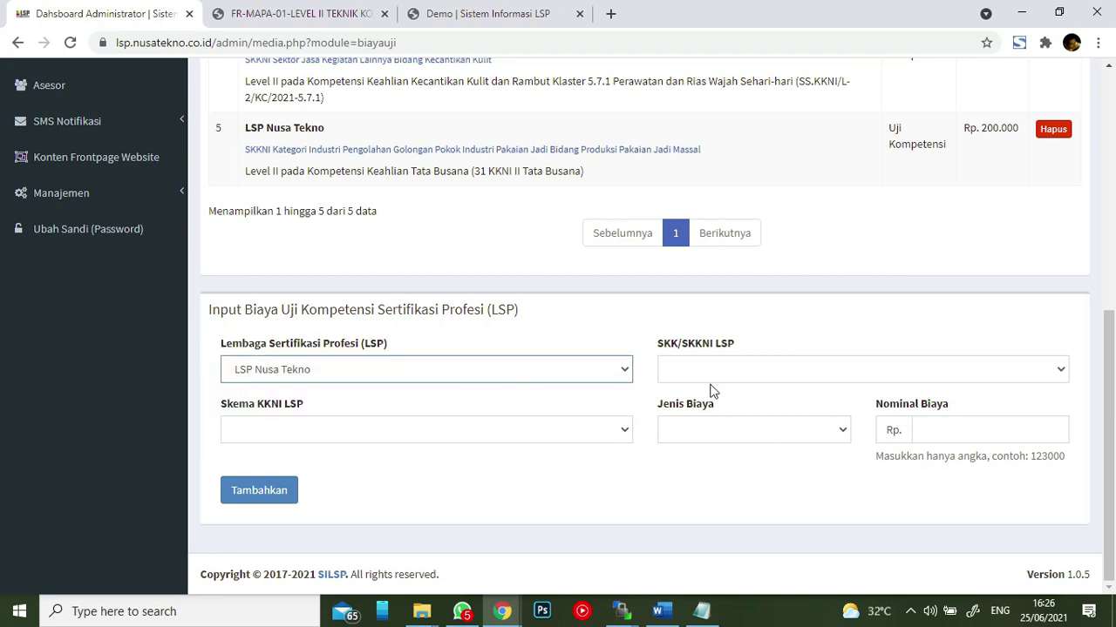
pyautogui.click(751, 369)
pyautogui.click(708, 402)
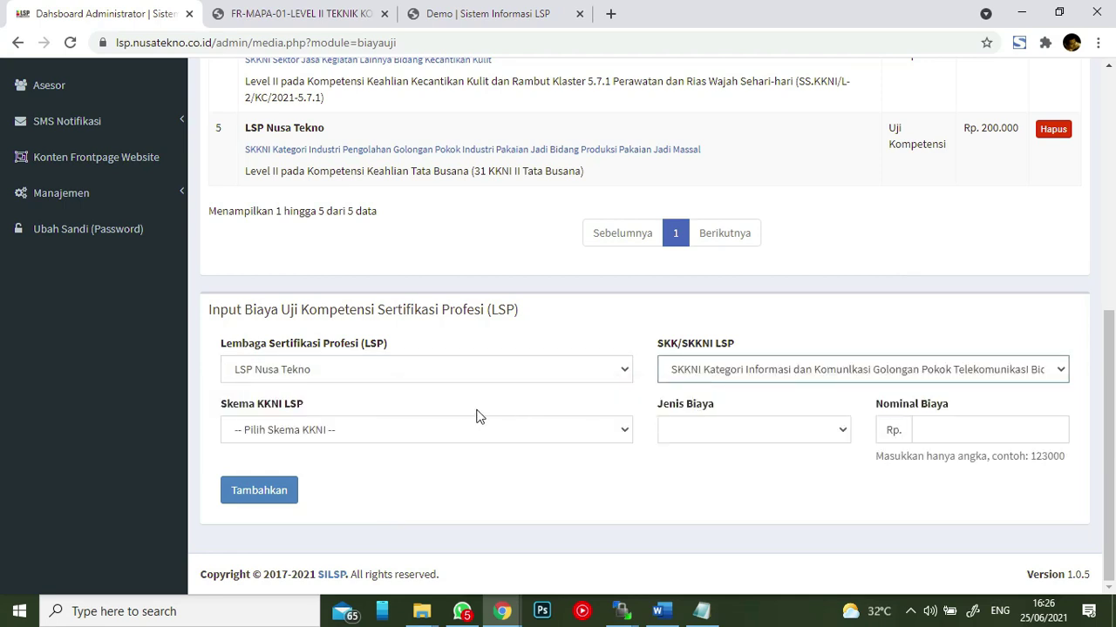
pyautogui.click(469, 429)
pyautogui.click(479, 468)
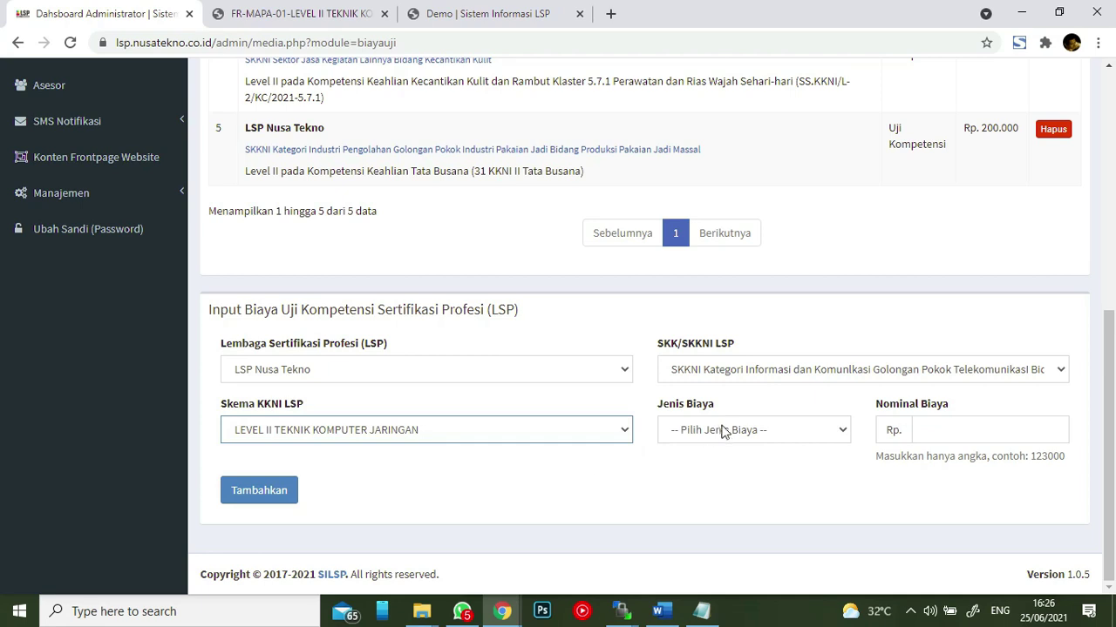
# - Set Jenis Biaya to Bahan Praktek after trying Uji Kompetensi and Uji Ulang
pyautogui.click(729, 430)
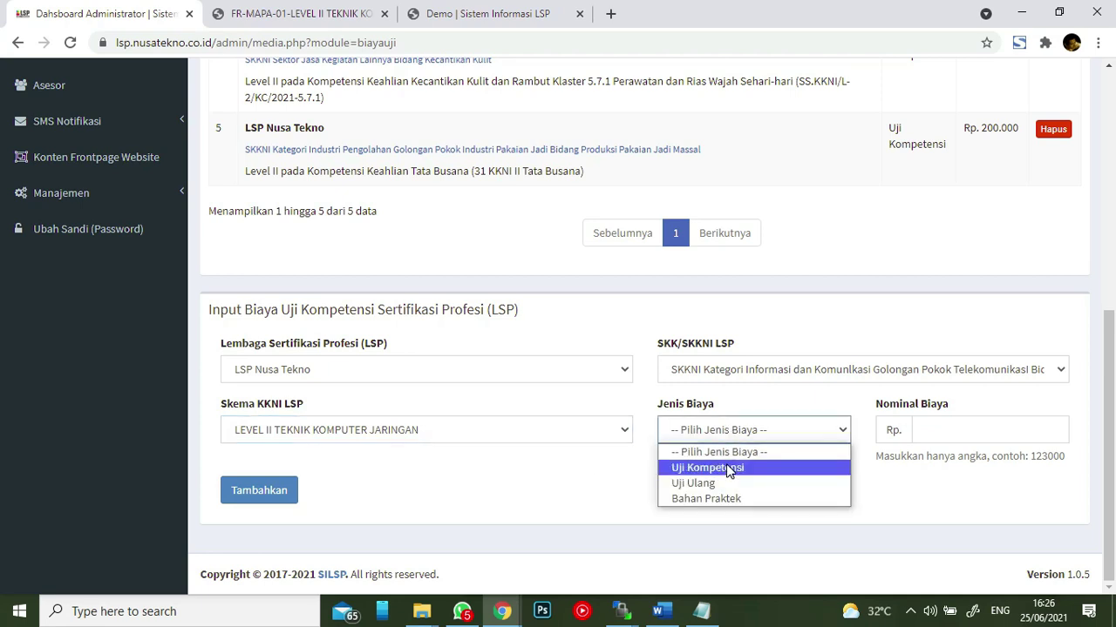
pyautogui.click(726, 468)
pyautogui.click(738, 431)
pyautogui.click(727, 484)
pyautogui.click(739, 439)
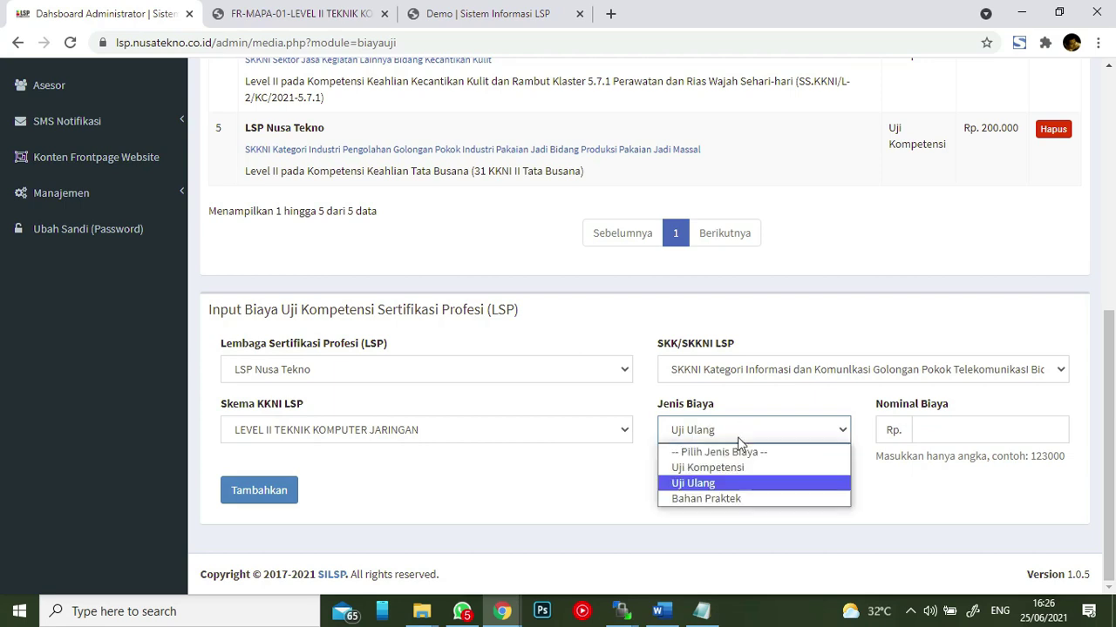
pyautogui.click(730, 497)
pyautogui.click(723, 431)
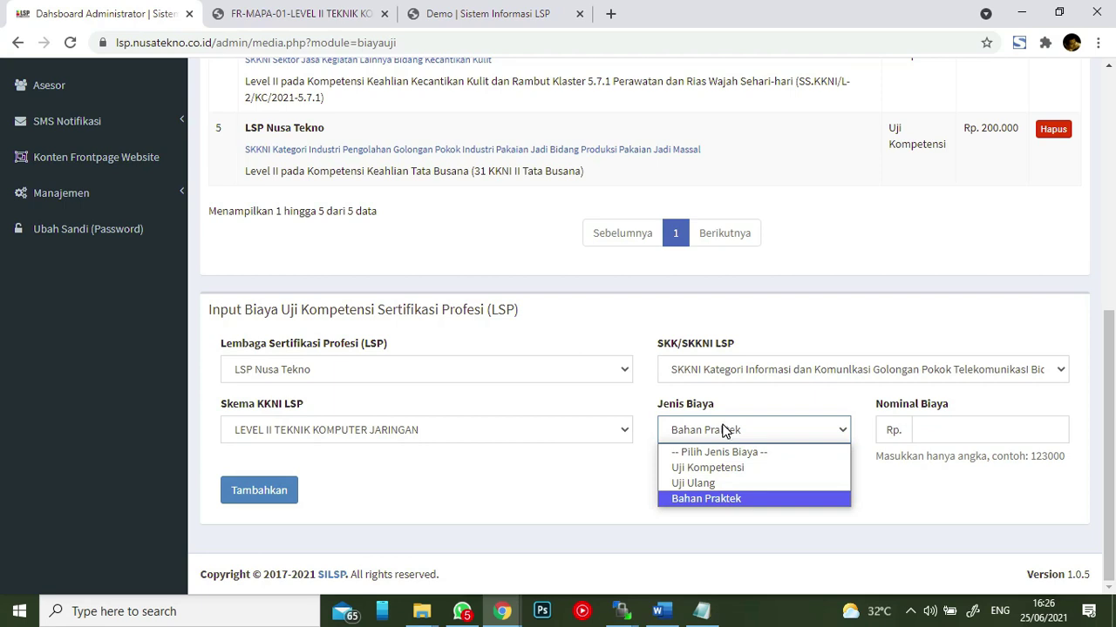
pyautogui.click(723, 432)
pyautogui.click(739, 401)
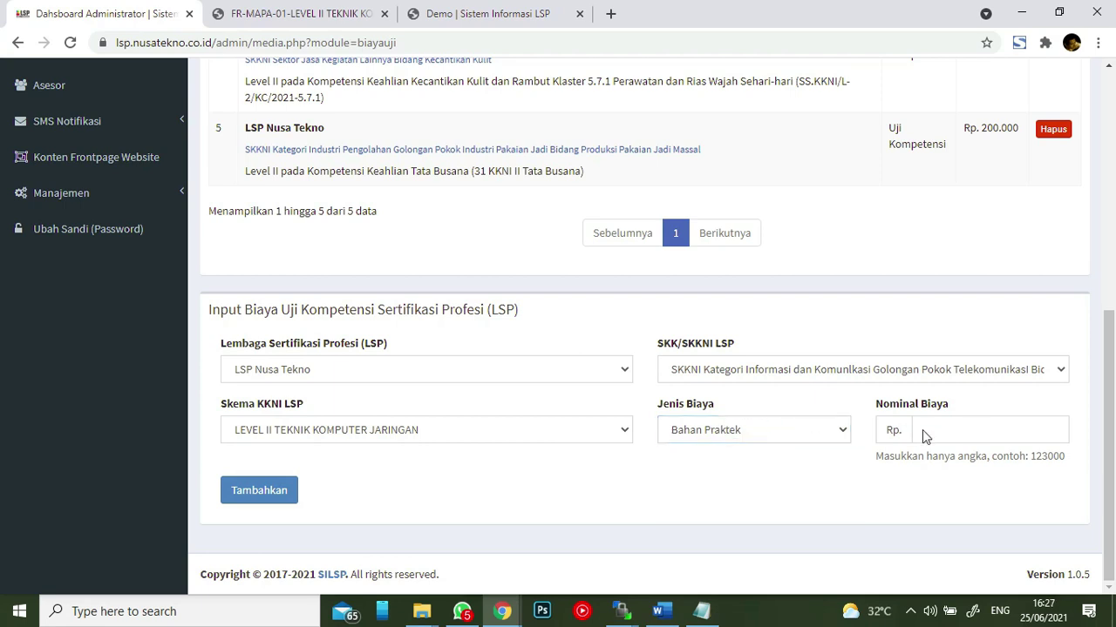
pyautogui.scroll(4, 754, 261)
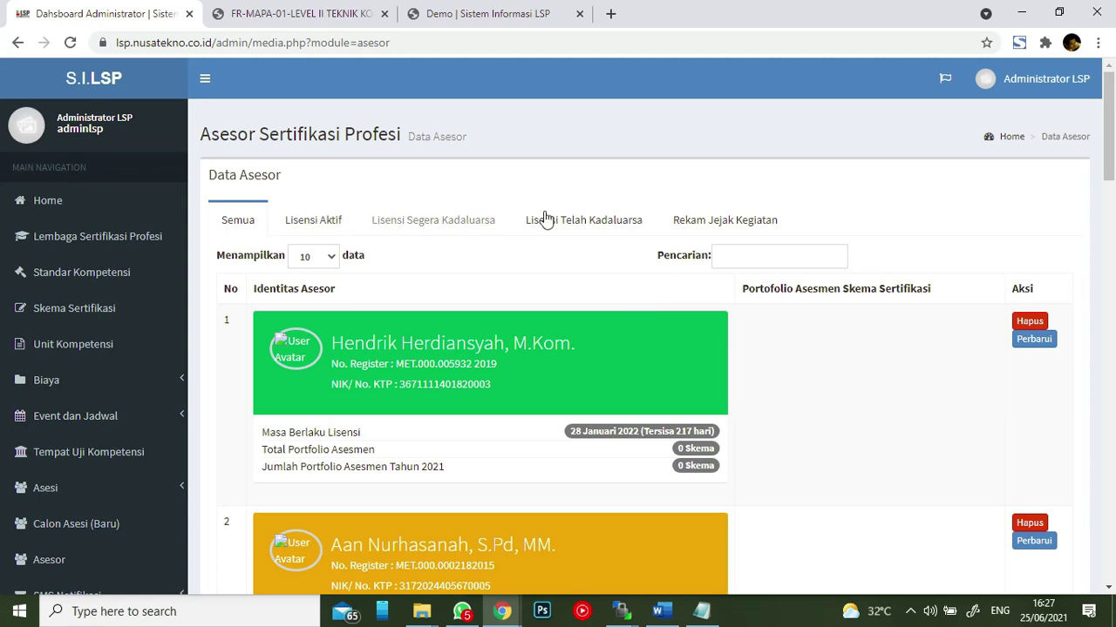
# - Scroll the Data Asesor list down to its pagination showing 21 assessors
pyautogui.scroll(-20, 830, 233)
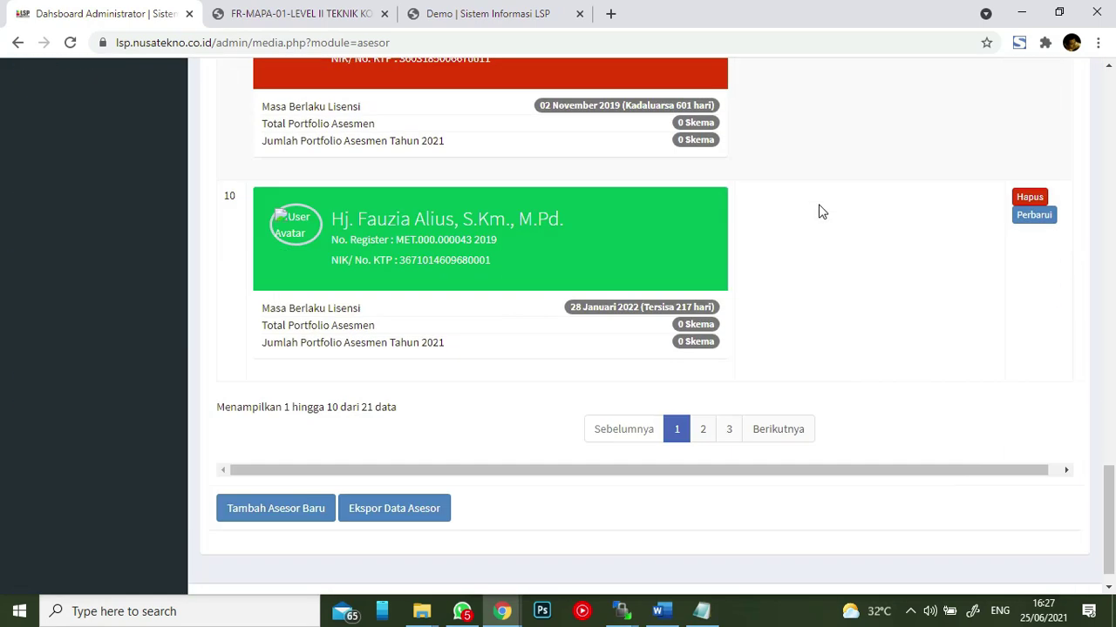
pyautogui.scroll(-1, 819, 212)
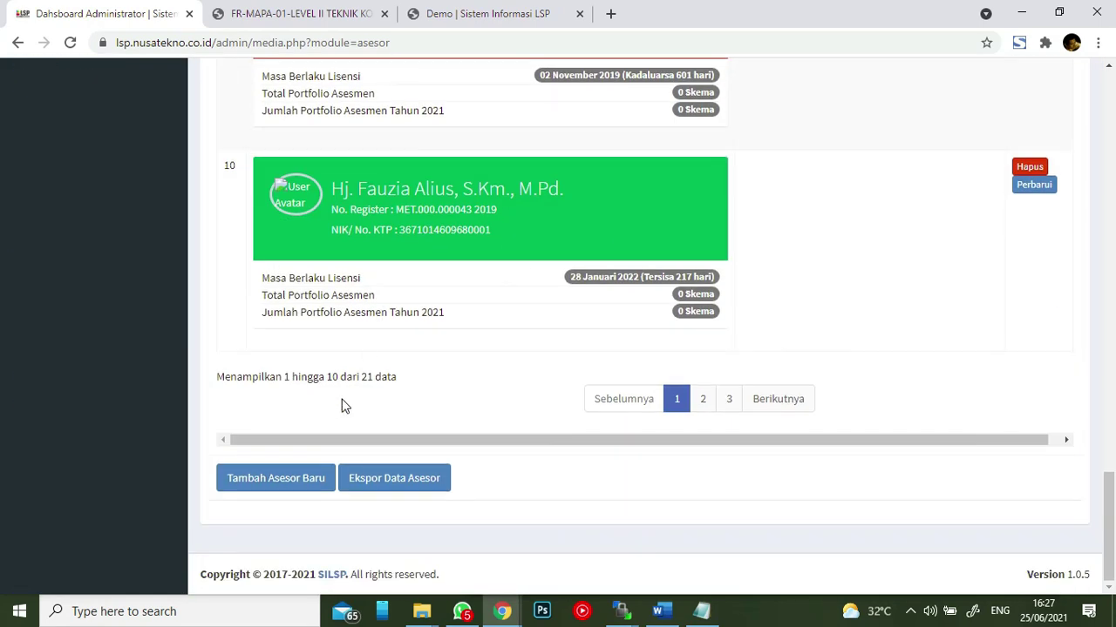
# - Open the Tambah Asesor Baru form and look through its empty fields
pyautogui.click(269, 485)
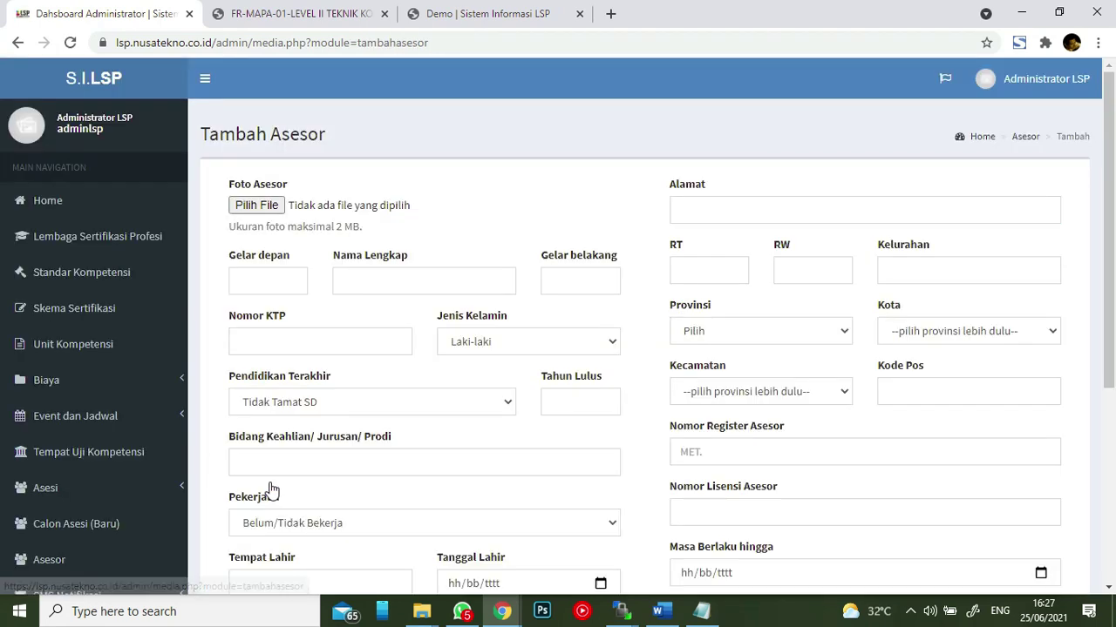
pyautogui.scroll(-3, 872, 303)
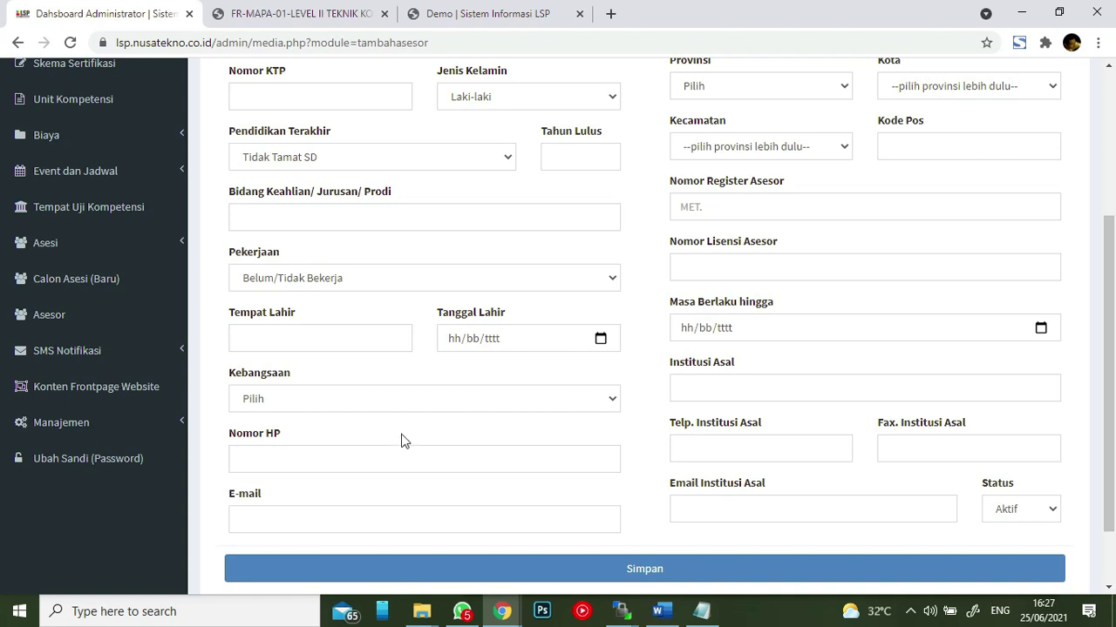
pyautogui.scroll(-1, 785, 488)
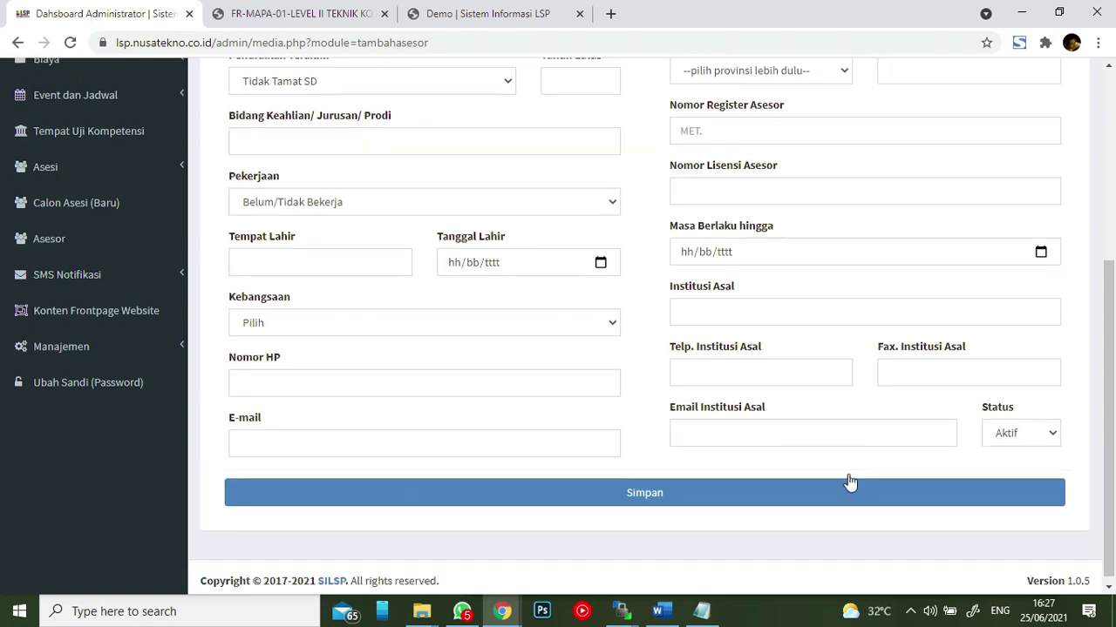
pyautogui.scroll(1, 551, 218)
pyautogui.scroll(3, 550, 225)
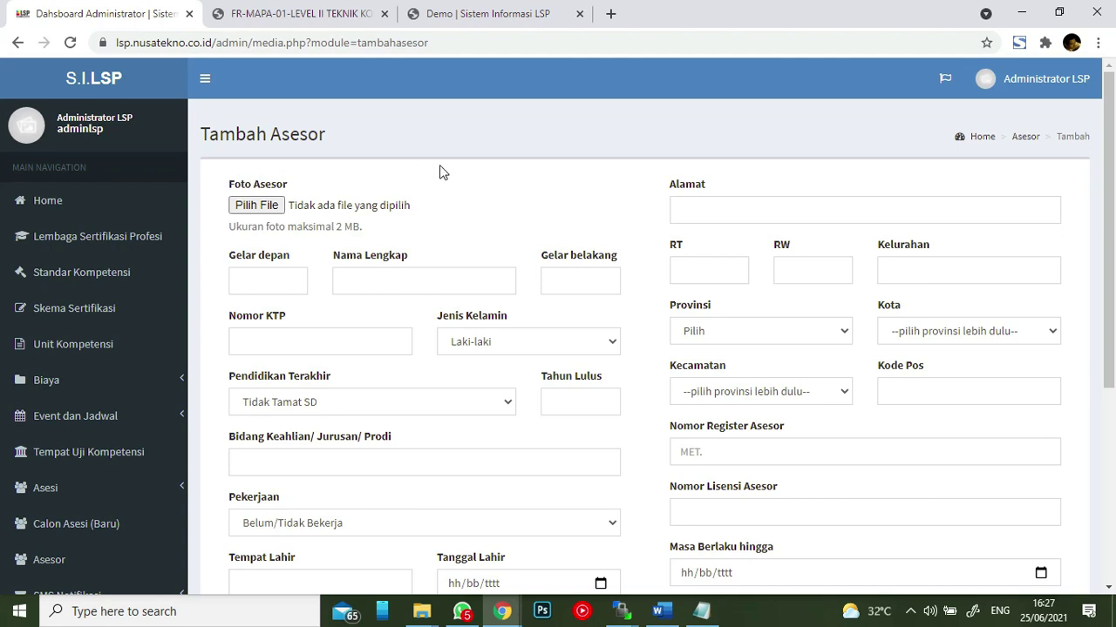
pyautogui.scroll(-1, 109, 363)
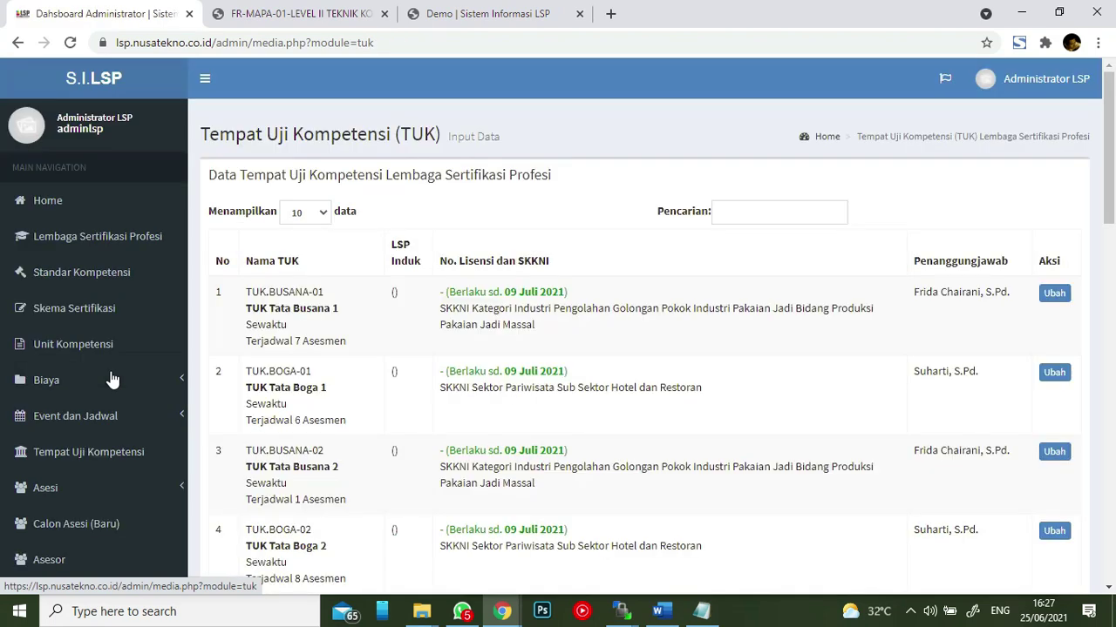
# - Scroll through the 13 TUK test sites and the empty TUK entry form below
pyautogui.scroll(-1, 672, 224)
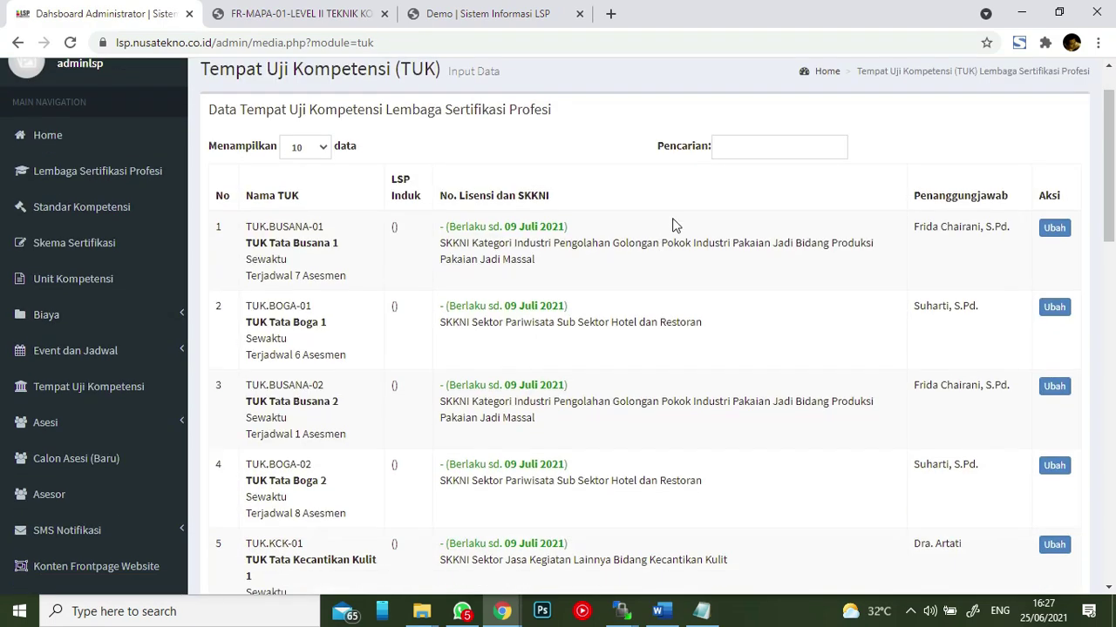
pyautogui.scroll(-10, 650, 204)
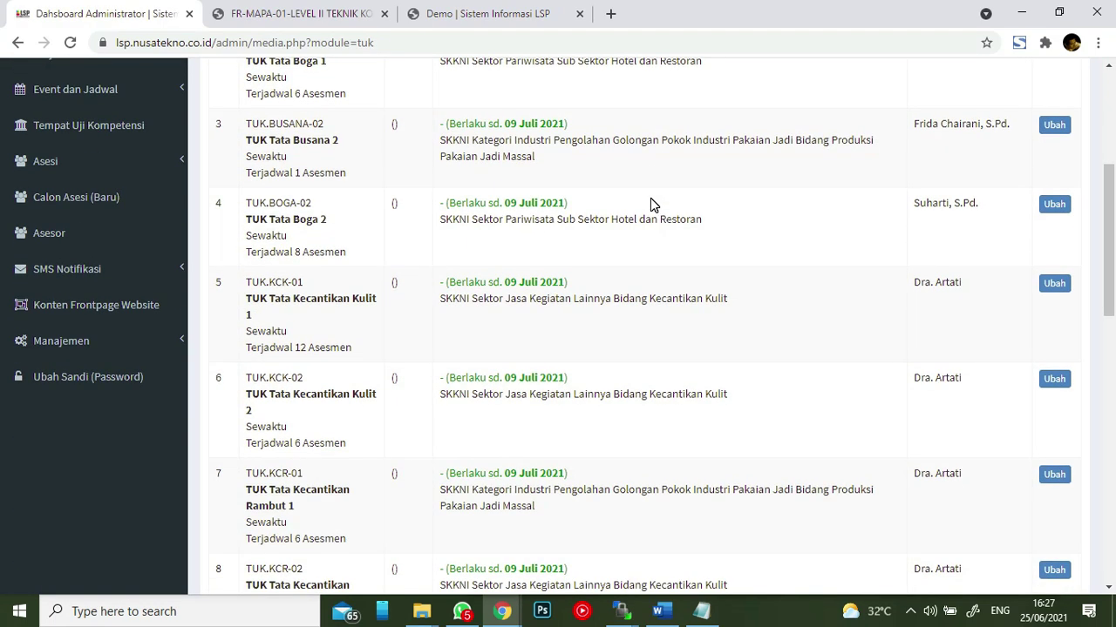
pyautogui.scroll(-1, 655, 204)
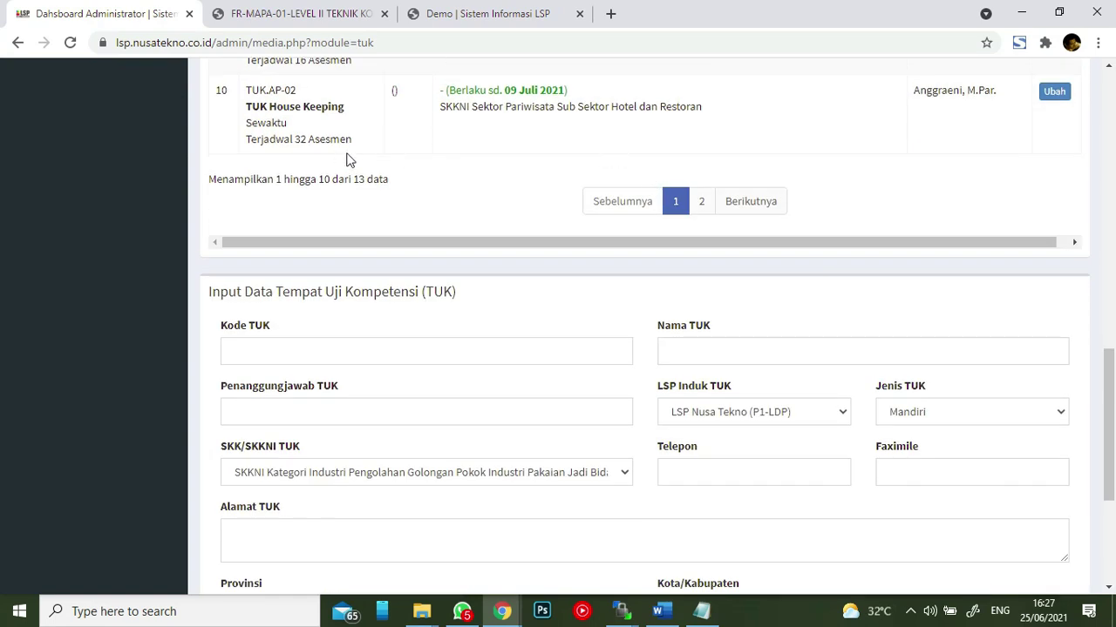
pyautogui.scroll(1, 656, 147)
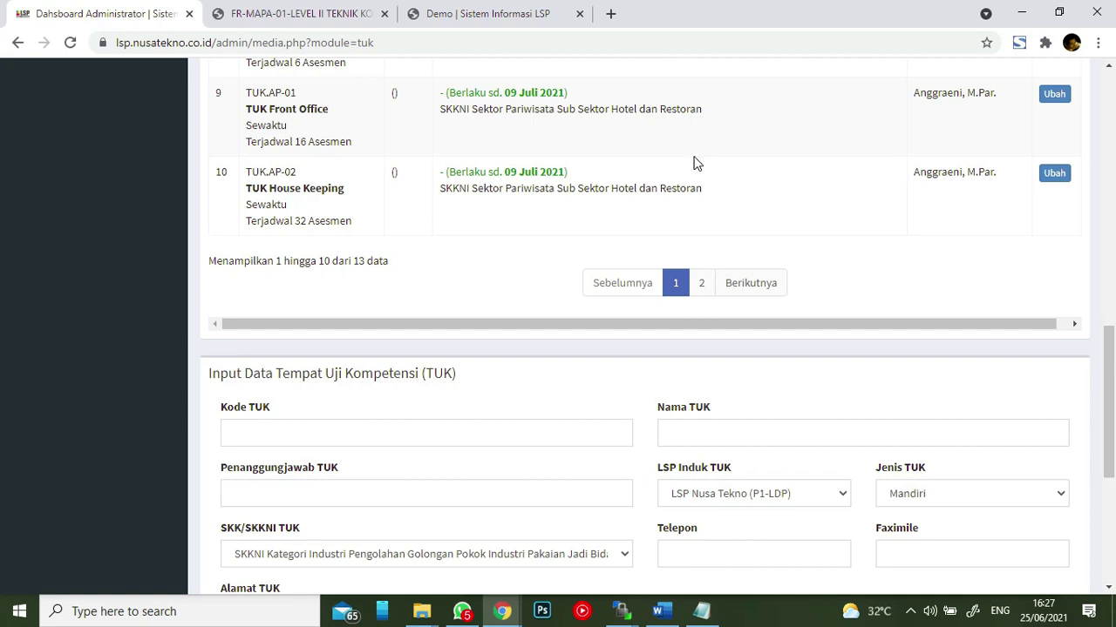
pyautogui.scroll(4, 697, 163)
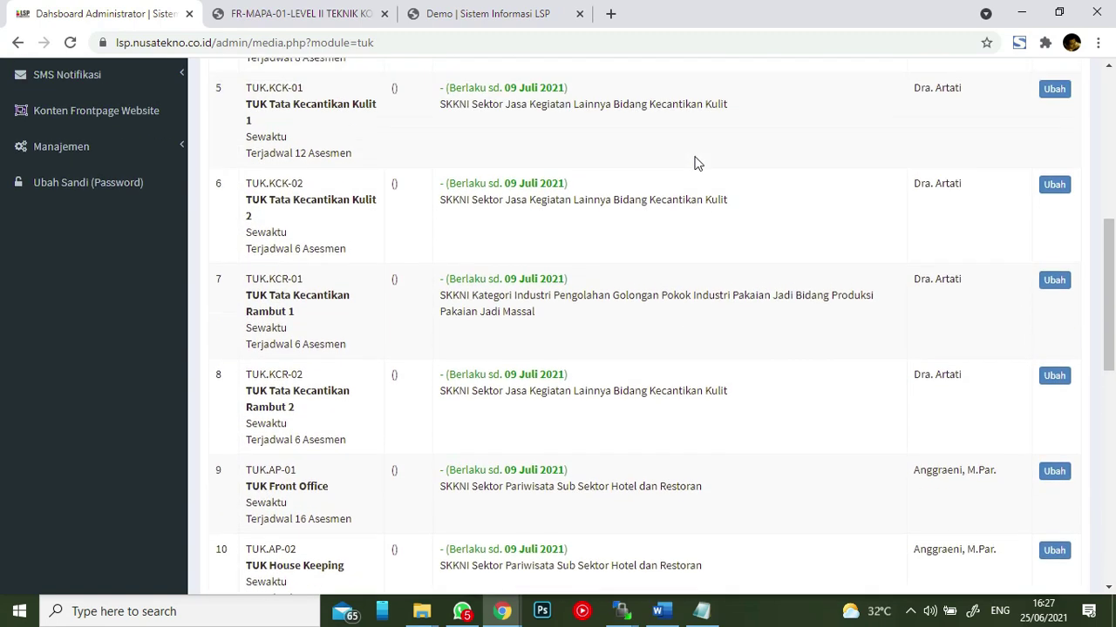
pyautogui.scroll(6, 696, 163)
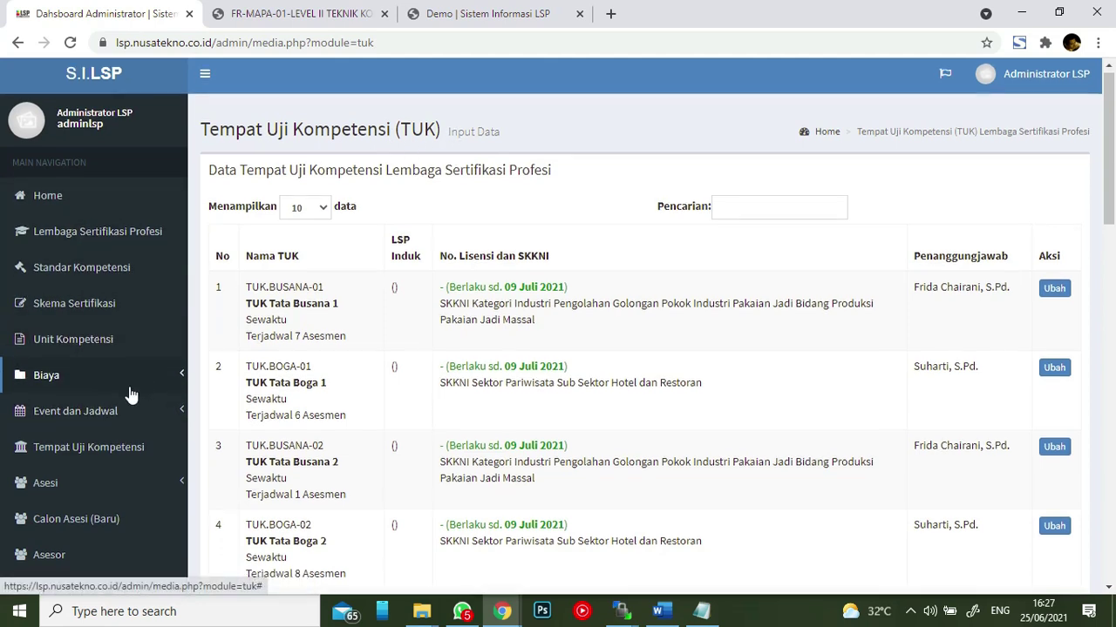
pyautogui.scroll(-1, 105, 348)
# - Open Jadwal Uji Kompetensi under Event dan Jadwal and scroll down to the Input Data Jadwal form
pyautogui.click(102, 342)
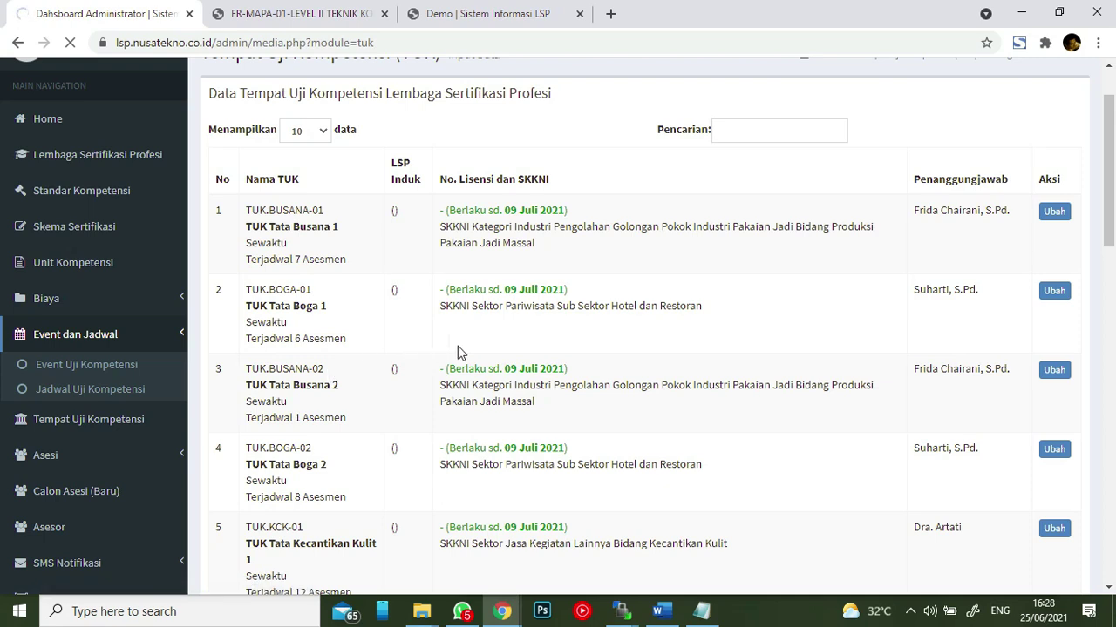
pyautogui.scroll(-1, 591, 224)
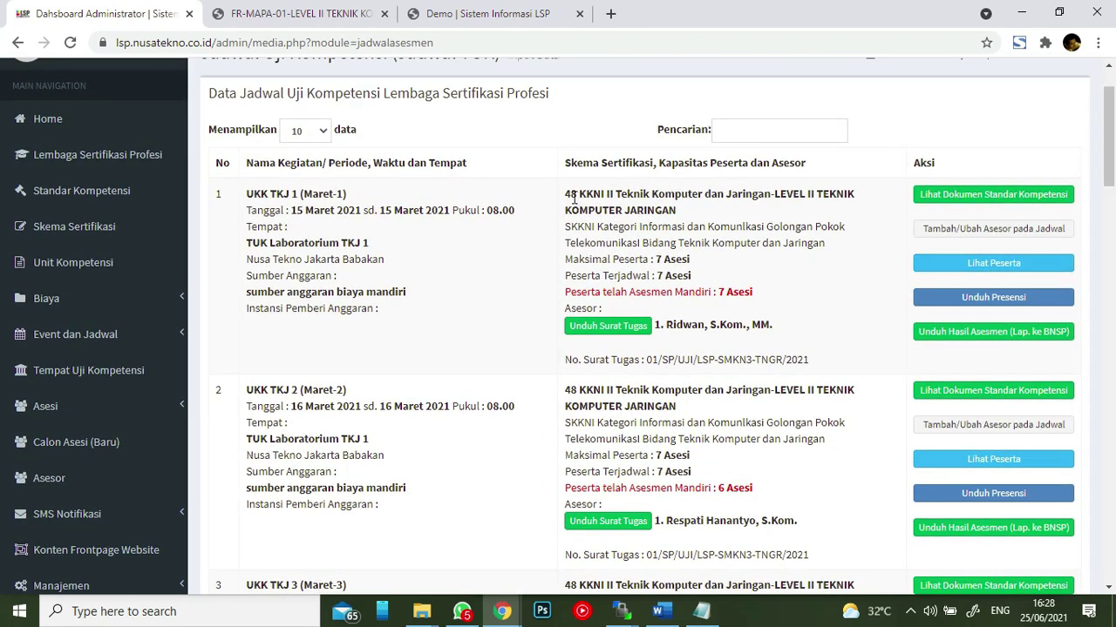
pyautogui.moveTo(571, 195); pyautogui.dragTo(809, 197)
pyautogui.click(700, 223)
pyautogui.scroll(-20, 740, 248)
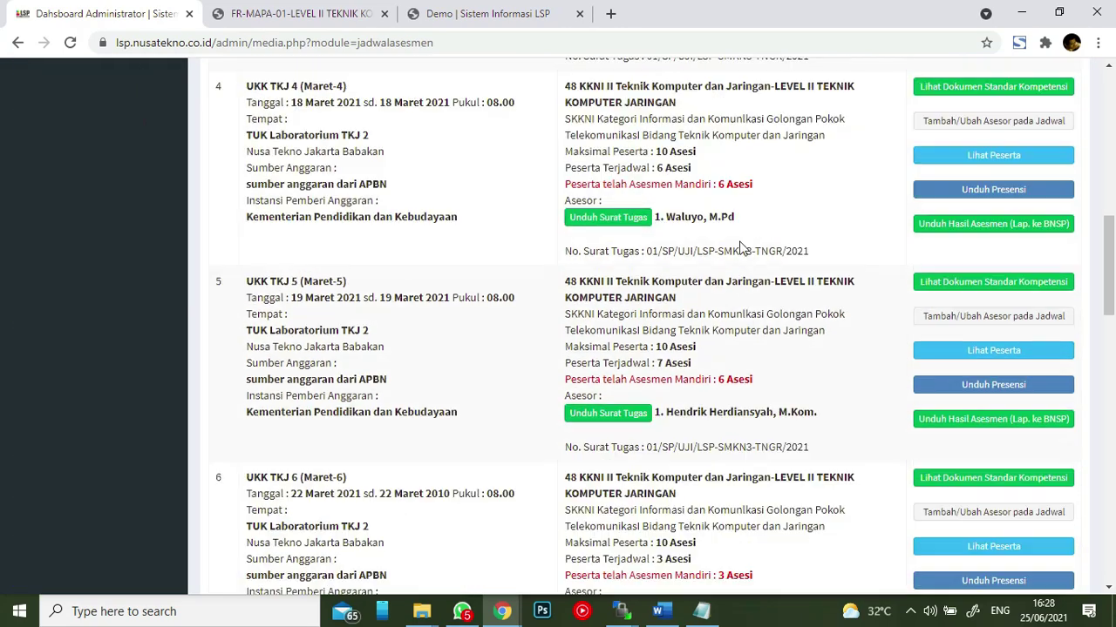
pyautogui.scroll(-3, 739, 220)
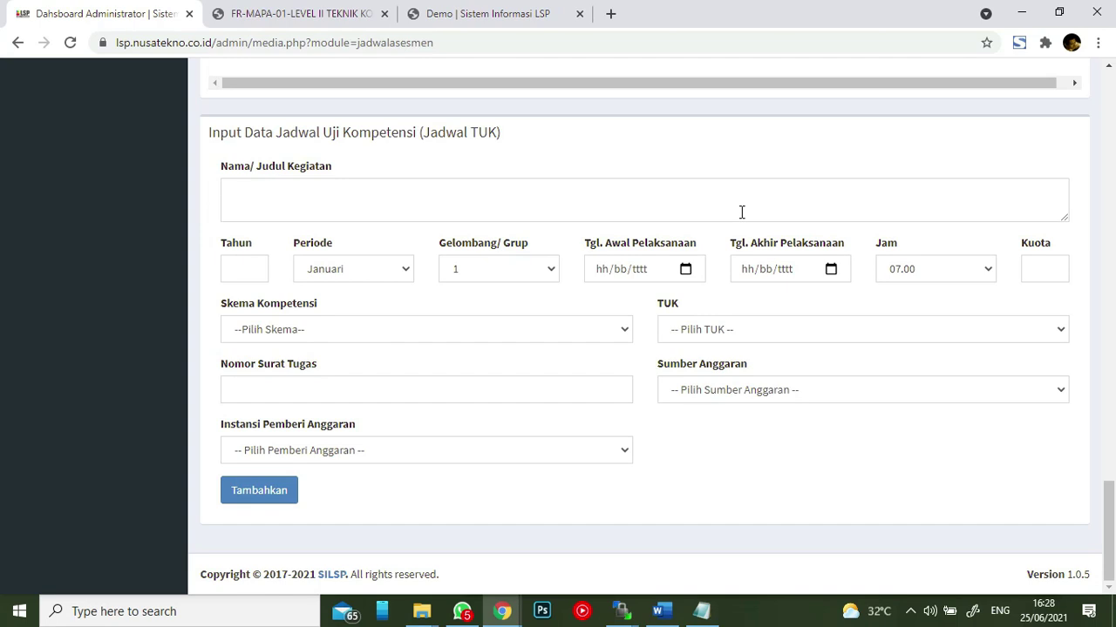
# - Choose the Level II 5.7.1 skin and hair scheme and TUK Front Office, then focus the assignment letter number
pyautogui.click(393, 331)
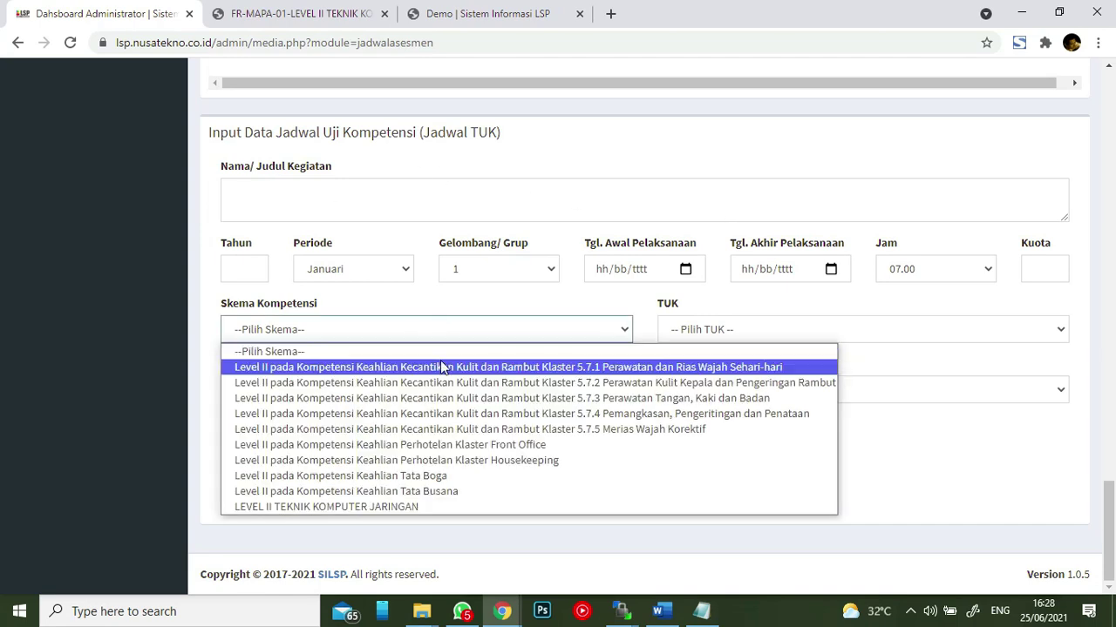
pyautogui.click(442, 367)
pyautogui.click(733, 336)
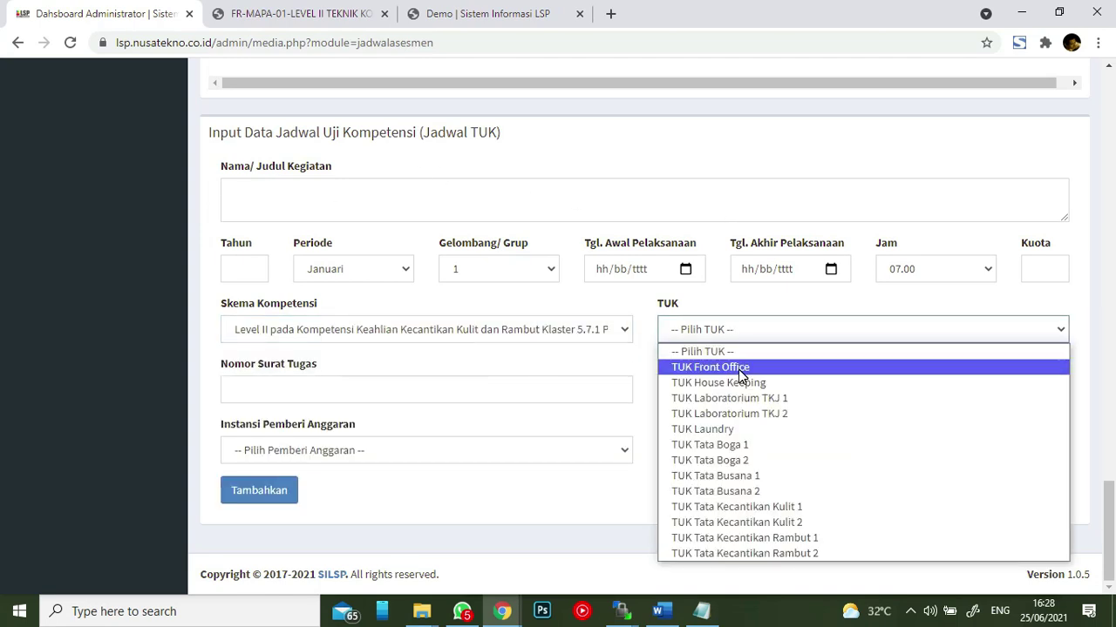
pyautogui.click(738, 368)
pyautogui.click(514, 389)
# - Set the funding source to self-funded (after trying APBN) and open the funding institution list
pyautogui.click(769, 391)
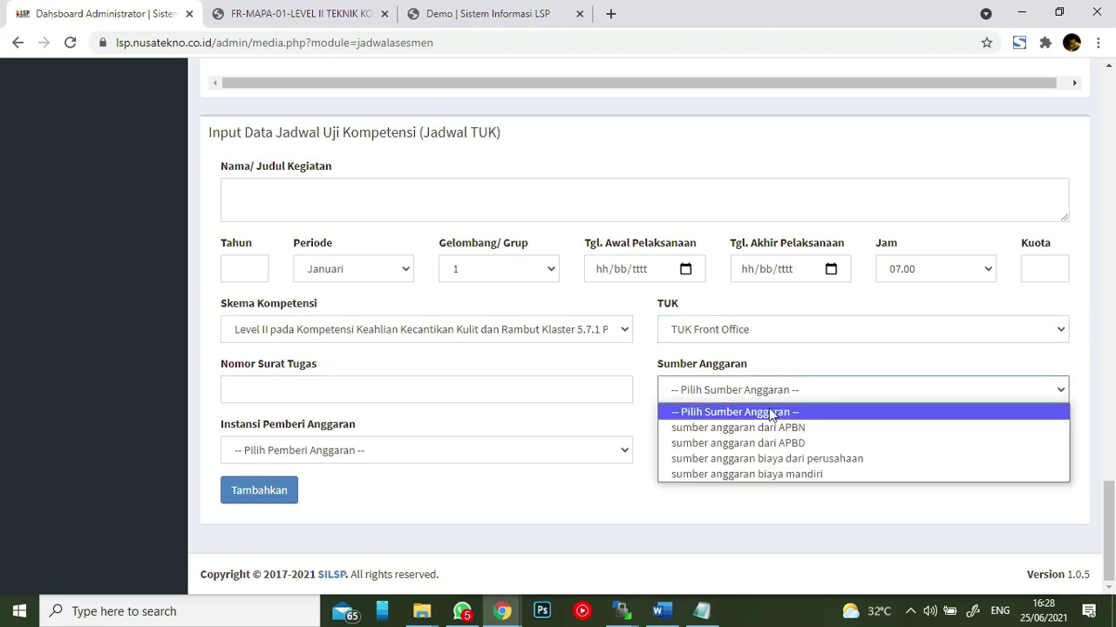
pyautogui.click(770, 428)
pyautogui.click(772, 392)
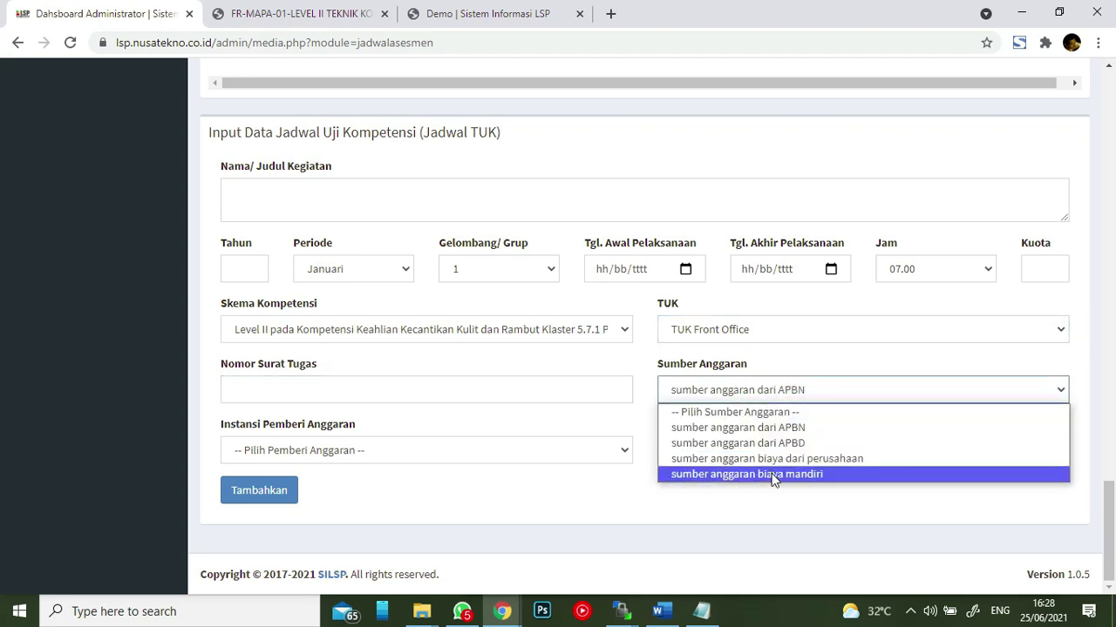
pyautogui.click(775, 474)
pyautogui.click(775, 393)
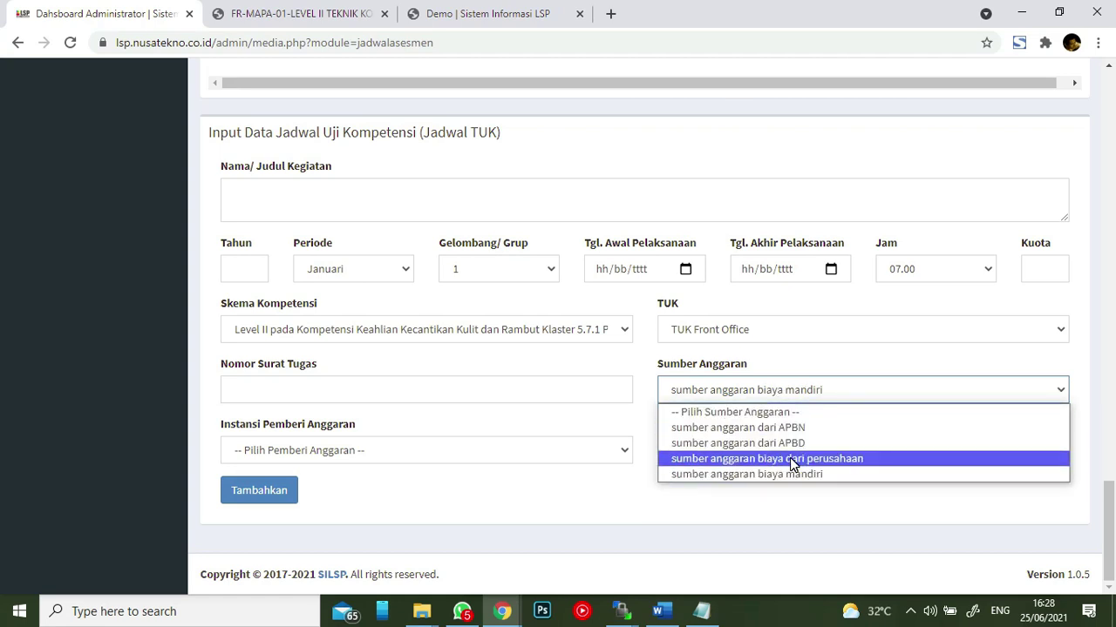
pyautogui.click(567, 449)
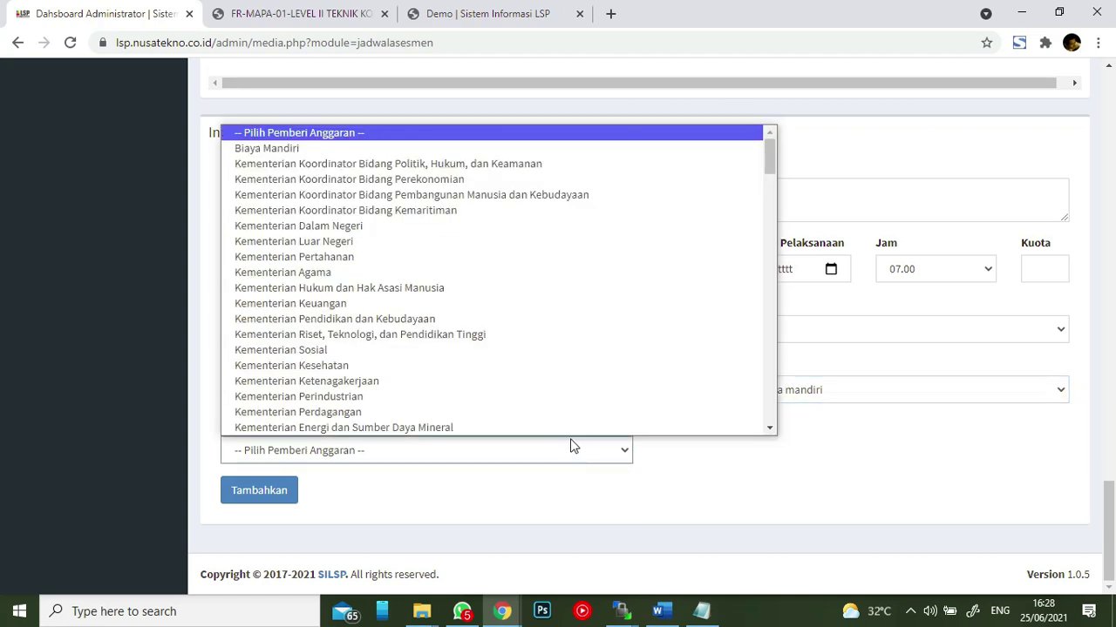
pyautogui.scroll(-1, 570, 427)
pyautogui.click(576, 425)
pyautogui.click(672, 463)
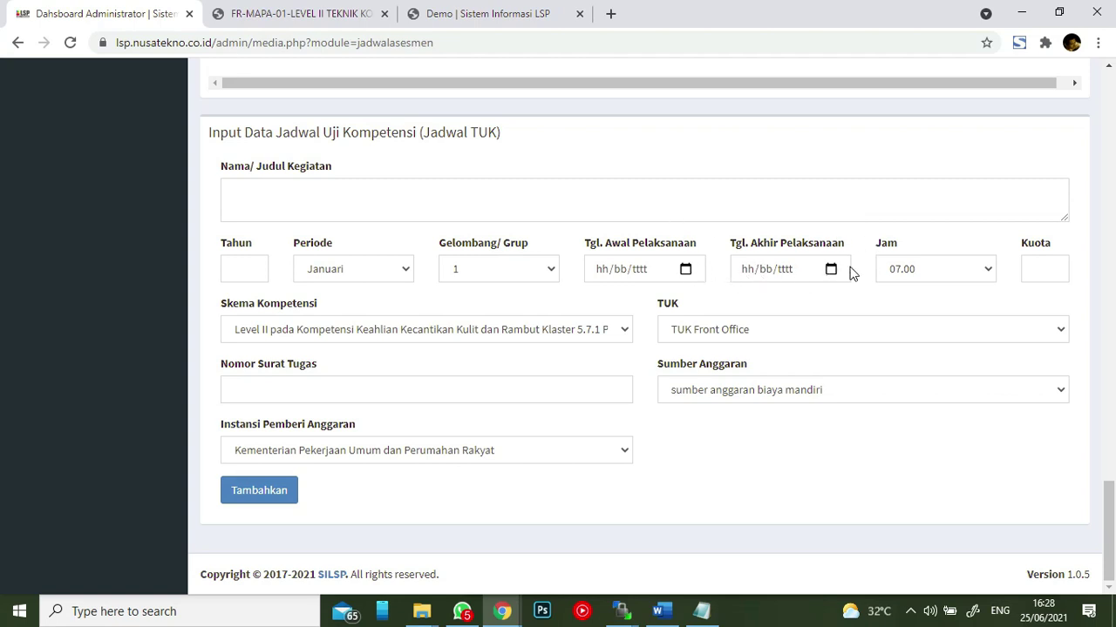
# - Set the start time to 07.00 instead of 07.30, then move to the Kuota and activity name fields
pyautogui.click(964, 267)
pyautogui.moveTo(984, 322)
pyautogui.mouseDown()
pyautogui.moveTo(996, 470)
pyautogui.moveTo(996, 308)
pyautogui.mouseUp()
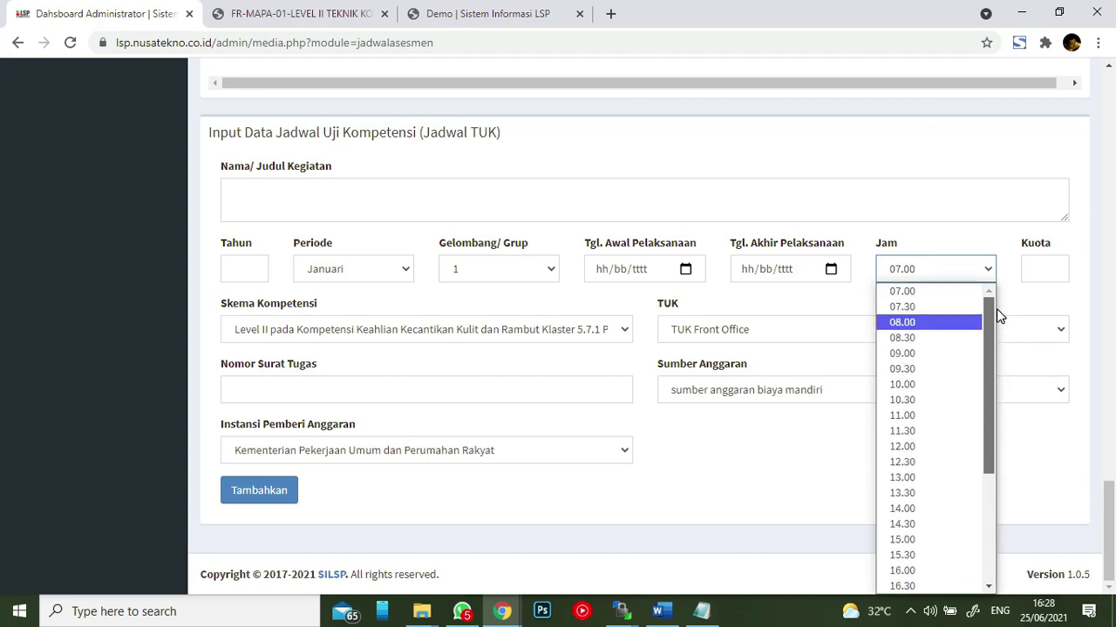
pyautogui.click(925, 304)
pyautogui.click(952, 270)
pyautogui.click(951, 270)
pyautogui.click(954, 273)
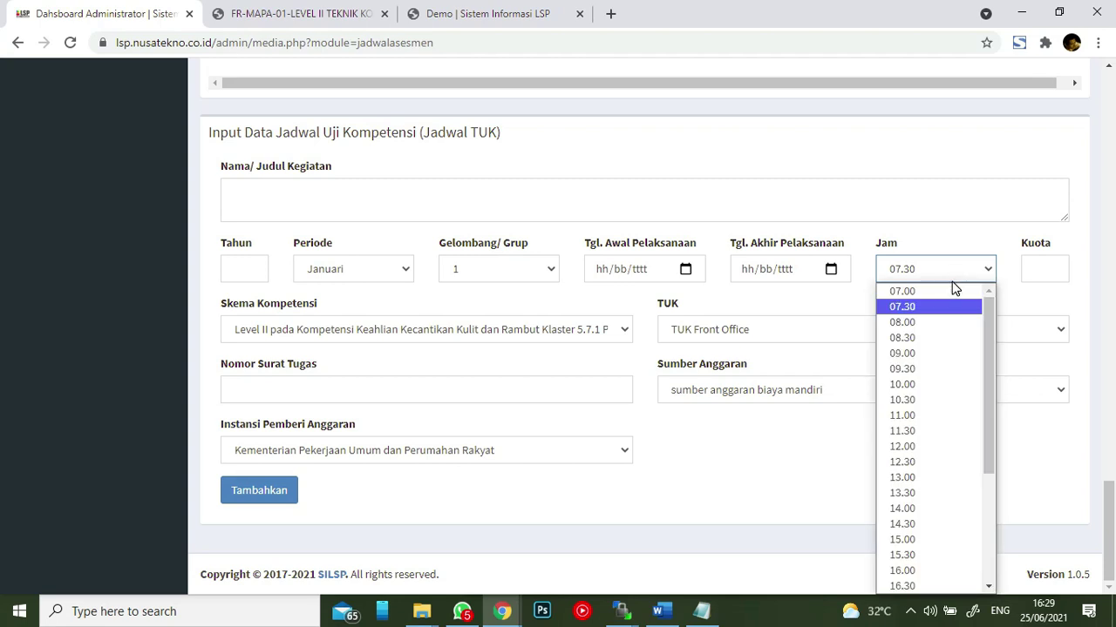
pyautogui.click(952, 294)
pyautogui.click(1047, 268)
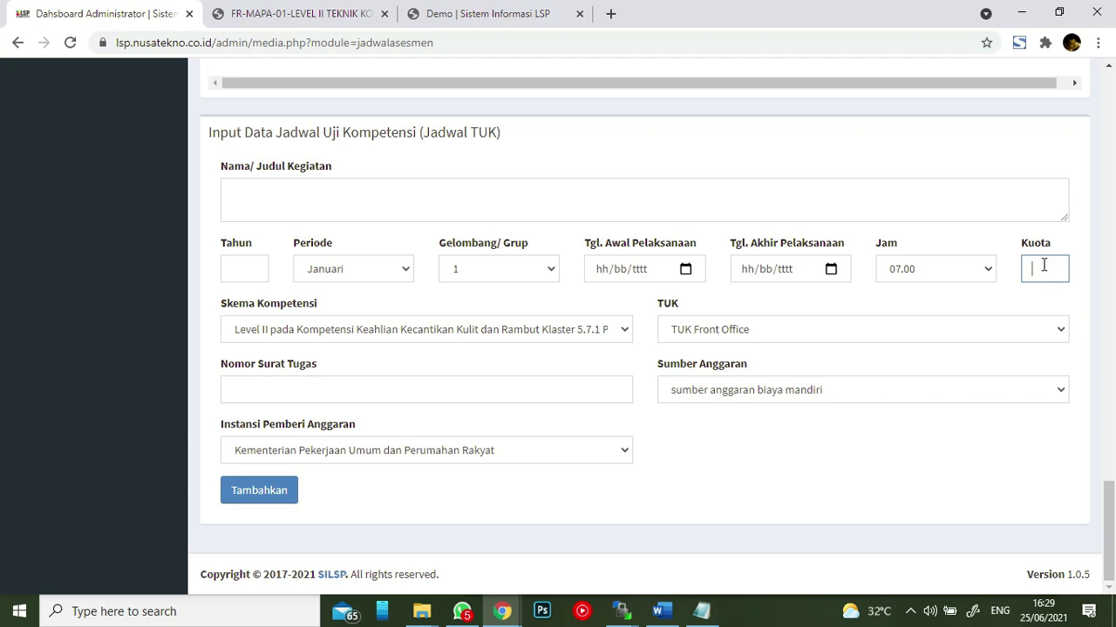
pyautogui.click(990, 203)
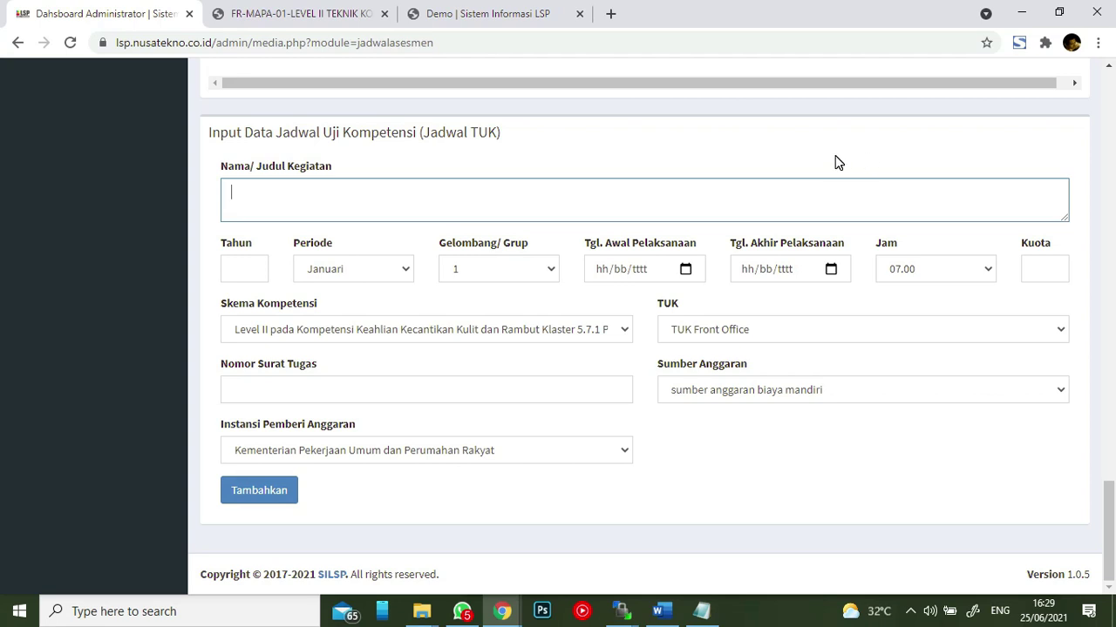
pyautogui.scroll(4, 834, 168)
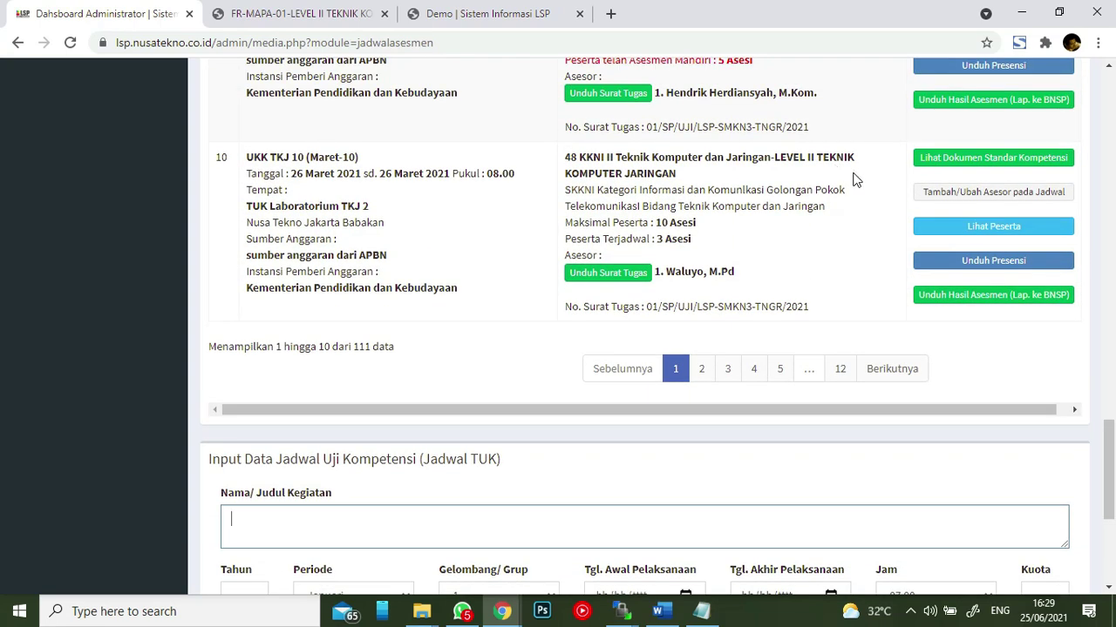
pyautogui.scroll(13, 842, 179)
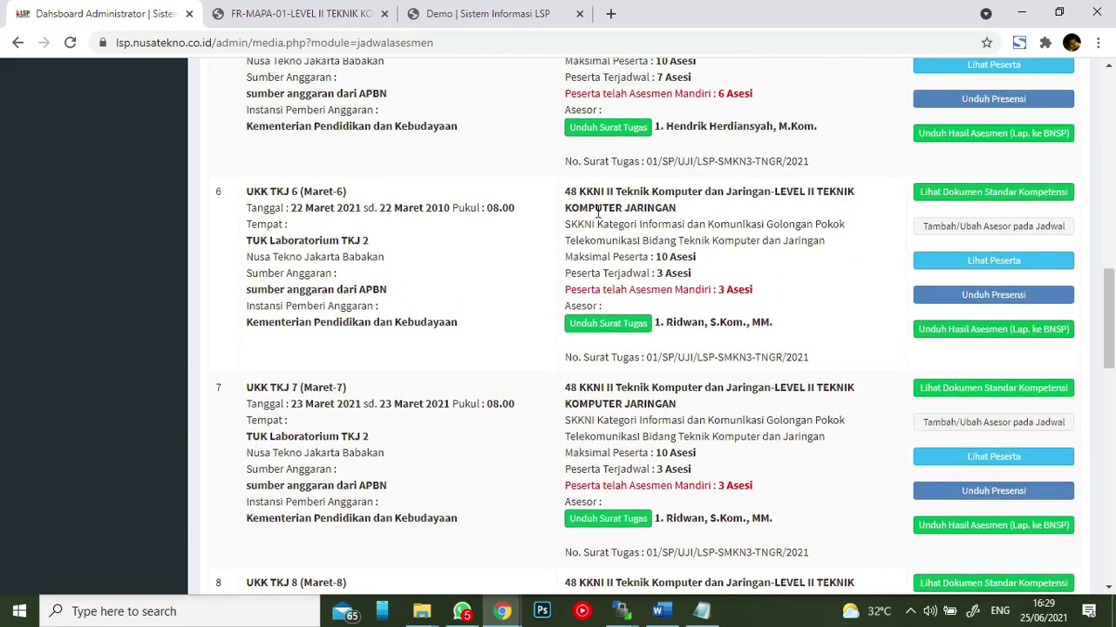
pyautogui.scroll(9, 736, 214)
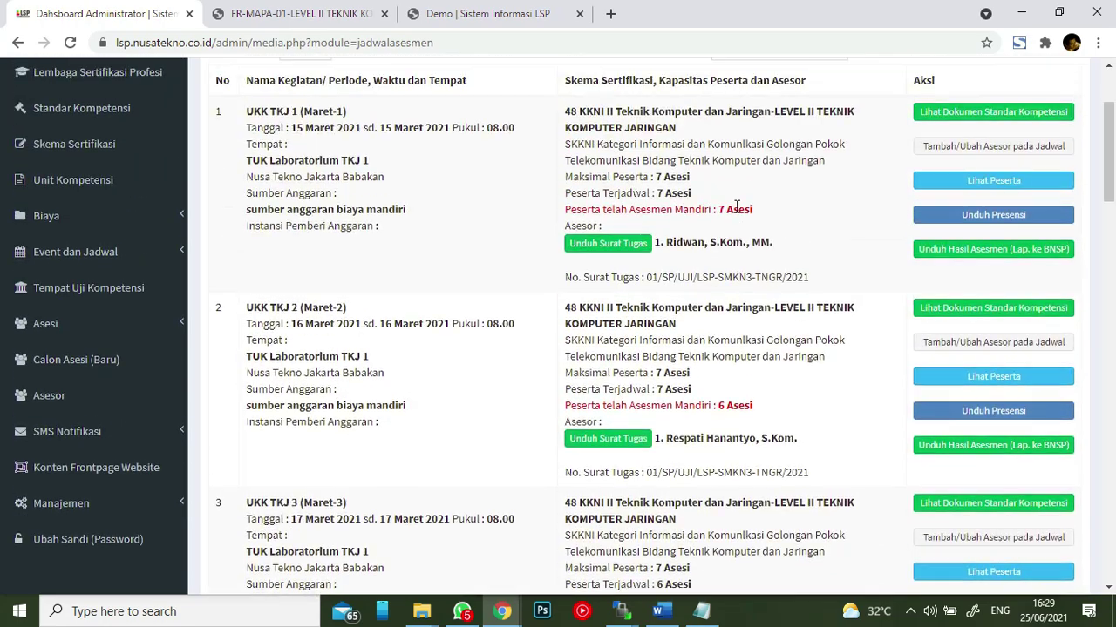
pyautogui.scroll(1, 697, 183)
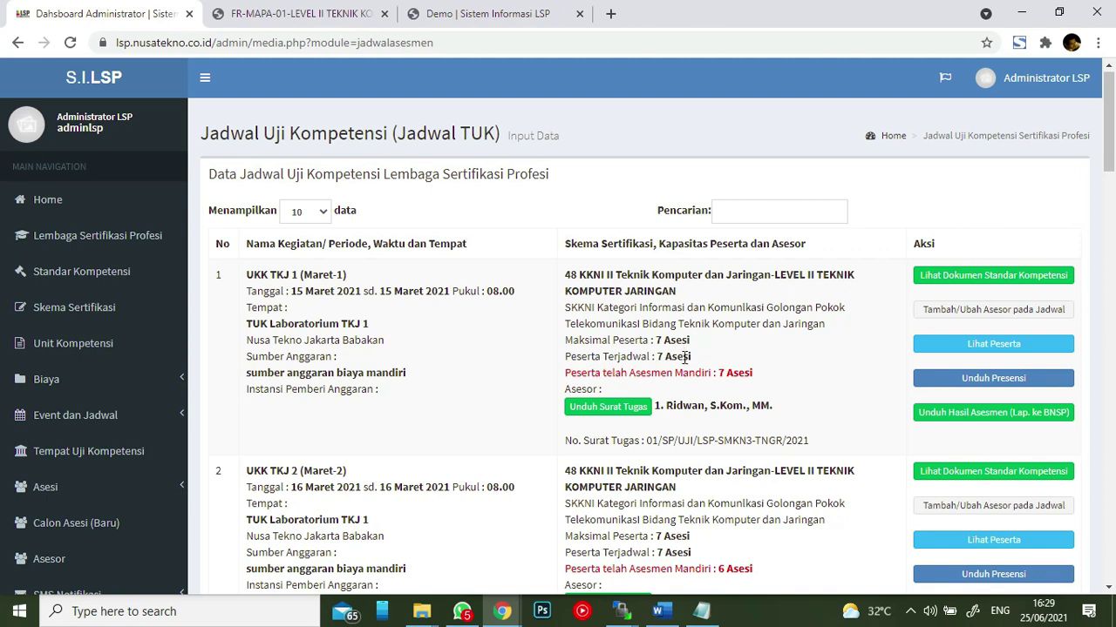
pyautogui.moveTo(658, 340); pyautogui.dragTo(690, 341)
pyautogui.click(692, 349)
pyautogui.moveTo(658, 346); pyautogui.dragTo(692, 358)
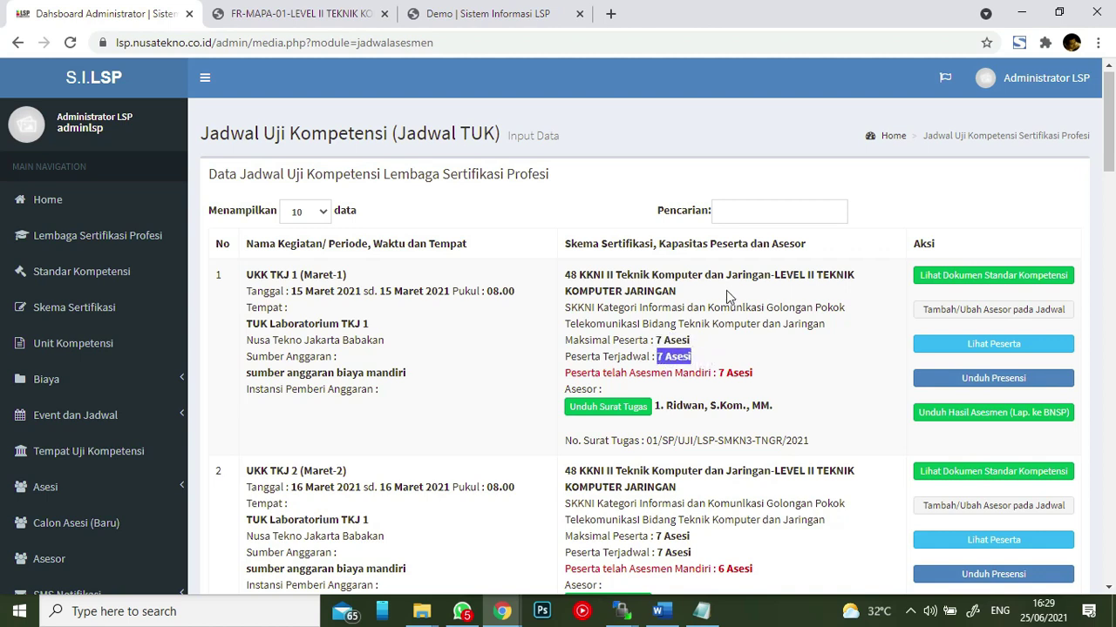
pyautogui.scroll(-2, 87, 366)
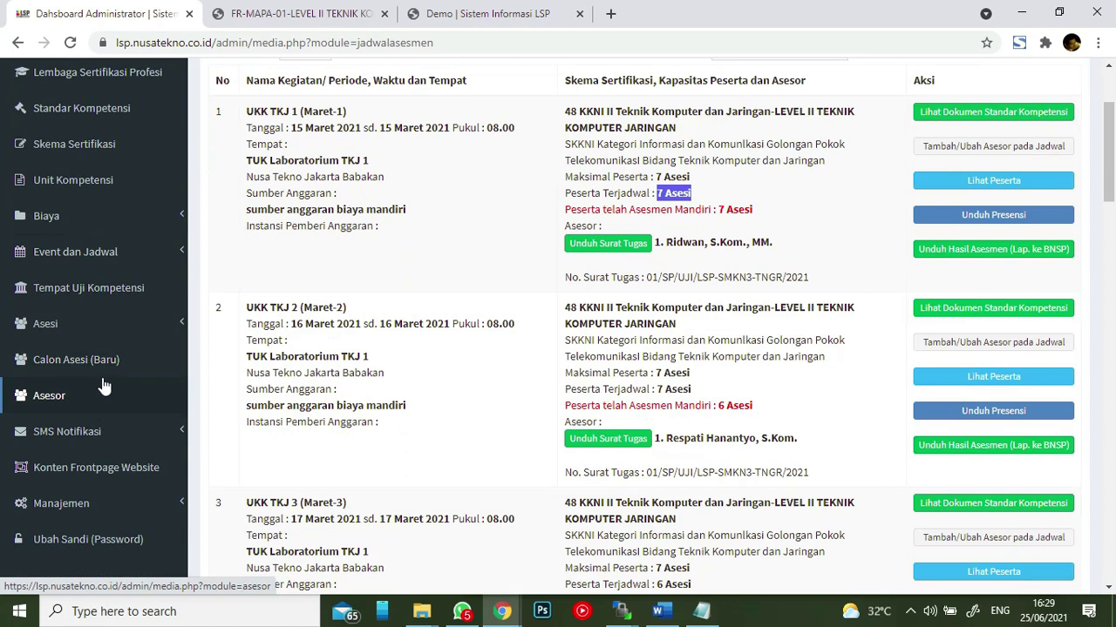
# - Browse the Calon Asesi (Baru) applicant cards and open Asesi Baru 107's requirement documents
pyautogui.click(91, 372)
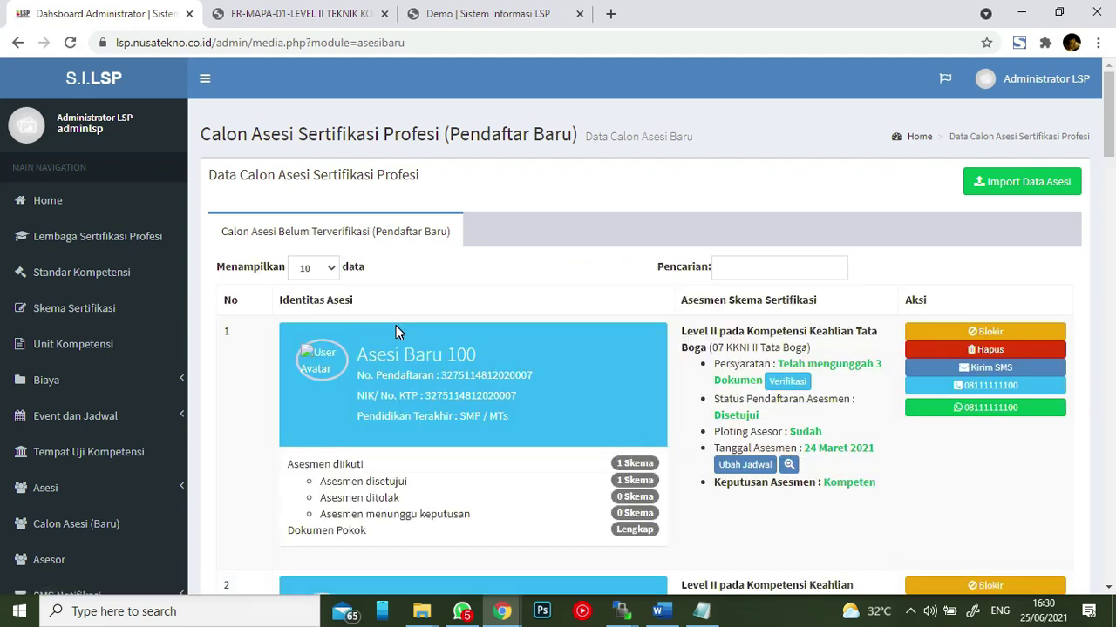
pyautogui.scroll(-3, 819, 296)
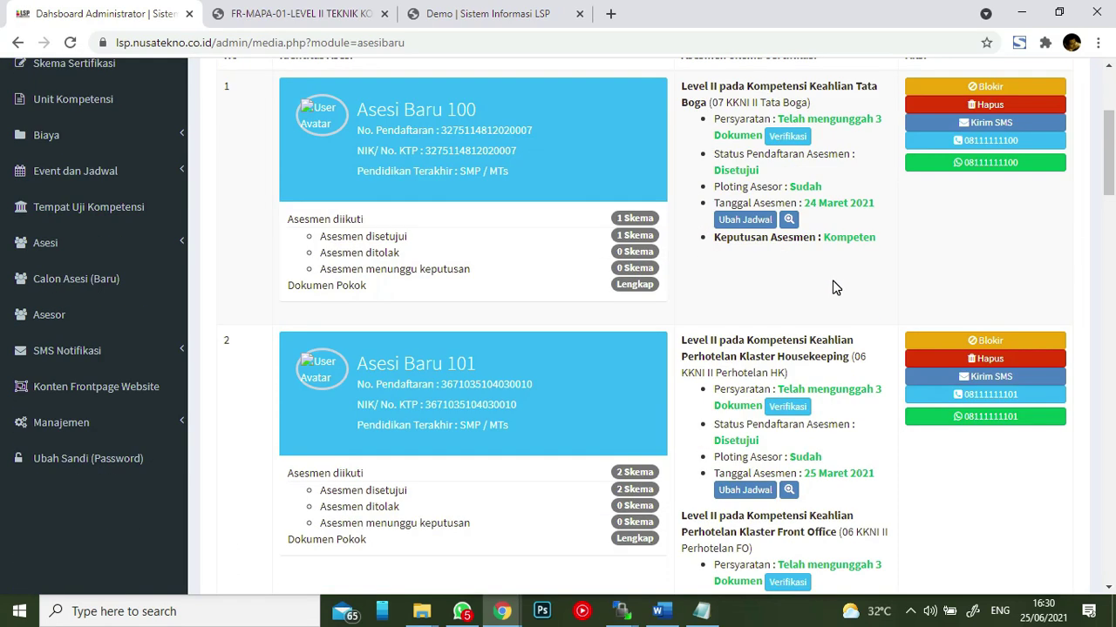
pyautogui.scroll(-5, 723, 258)
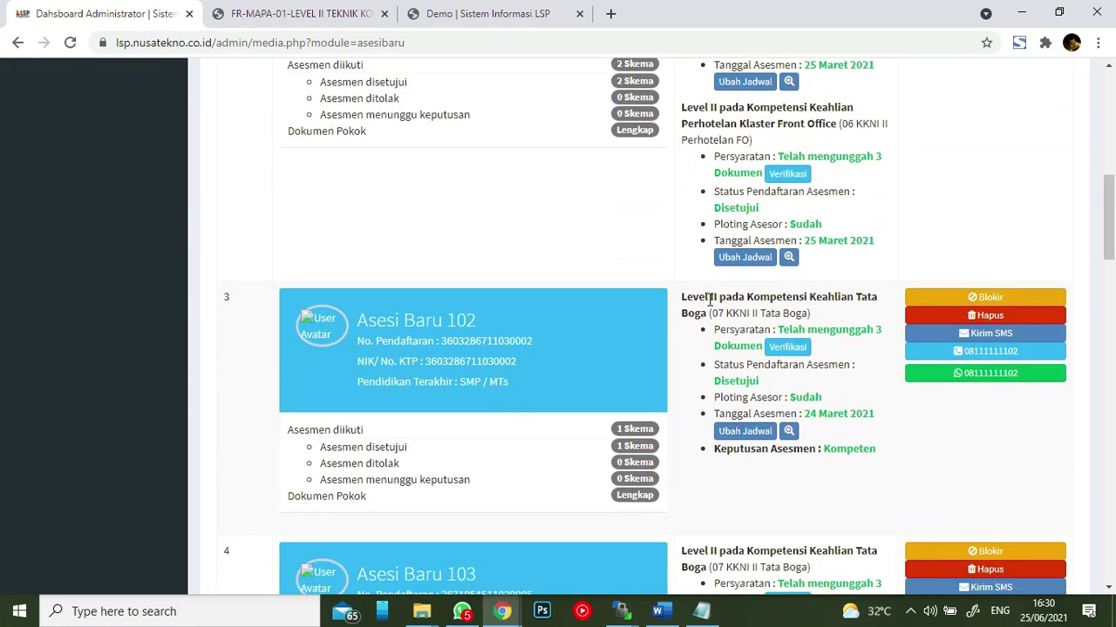
pyautogui.scroll(-4, 754, 346)
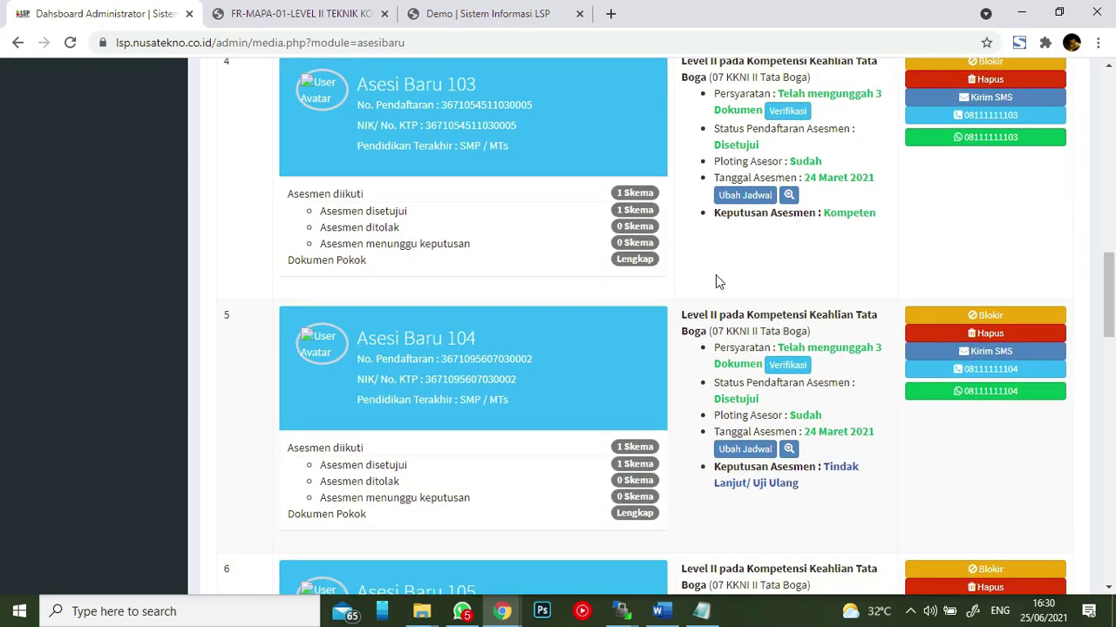
pyautogui.scroll(-3, 771, 314)
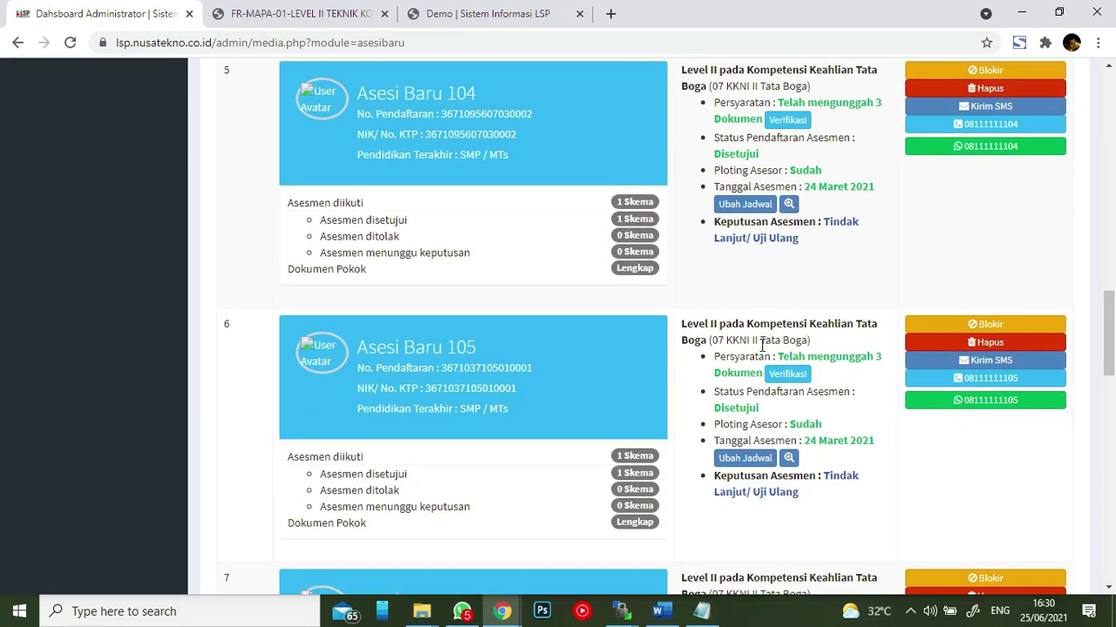
pyautogui.scroll(-5, 743, 323)
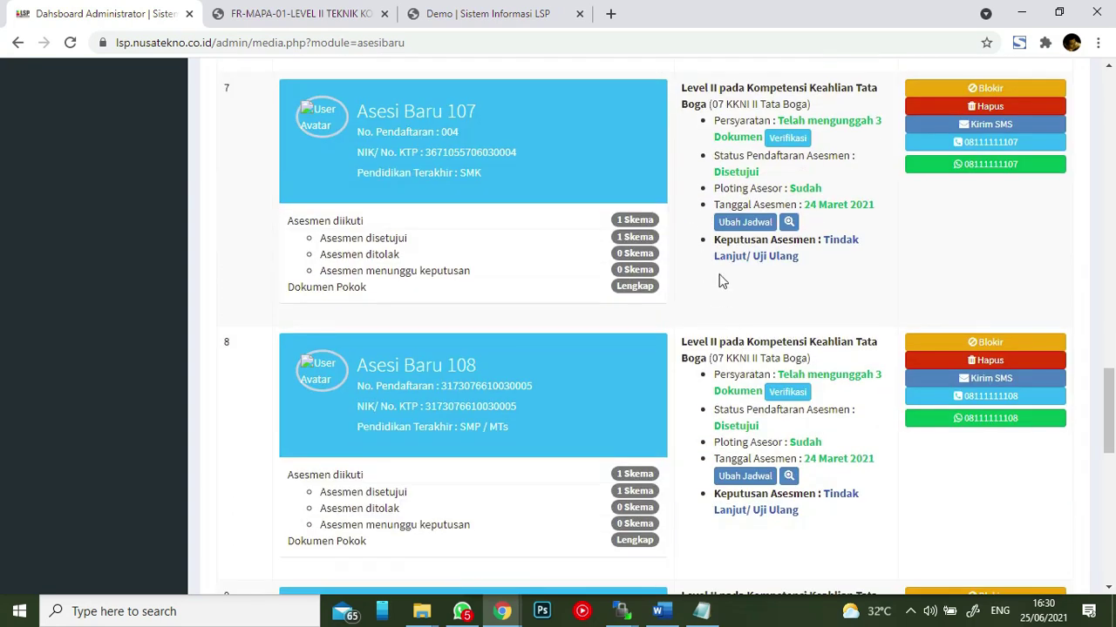
pyautogui.click(789, 142)
# - Try Ubah Jadwal Asesmen for Asesi Baru 107, read the no-schedule-yet message, and close the window
pyautogui.scroll(-5, 414, 161)
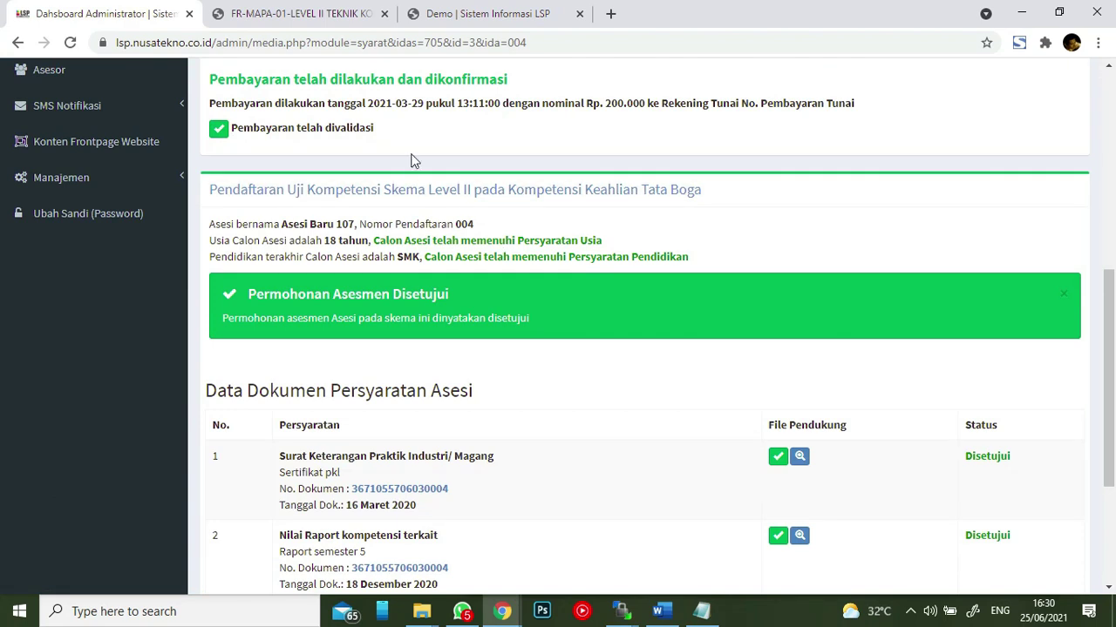
pyautogui.scroll(-3, 636, 332)
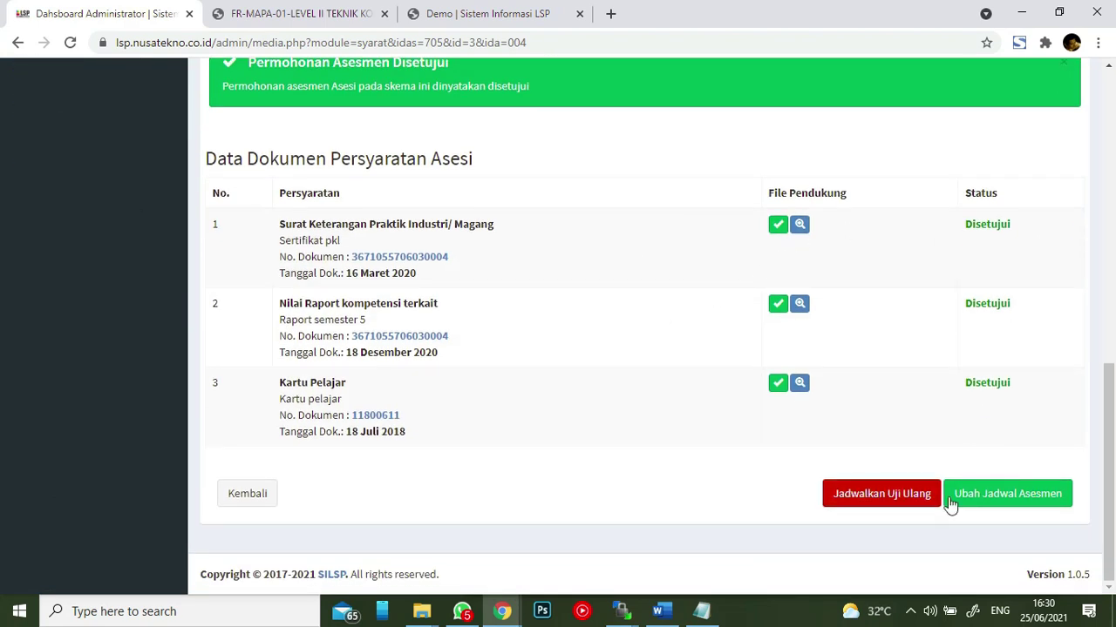
pyautogui.click(1015, 497)
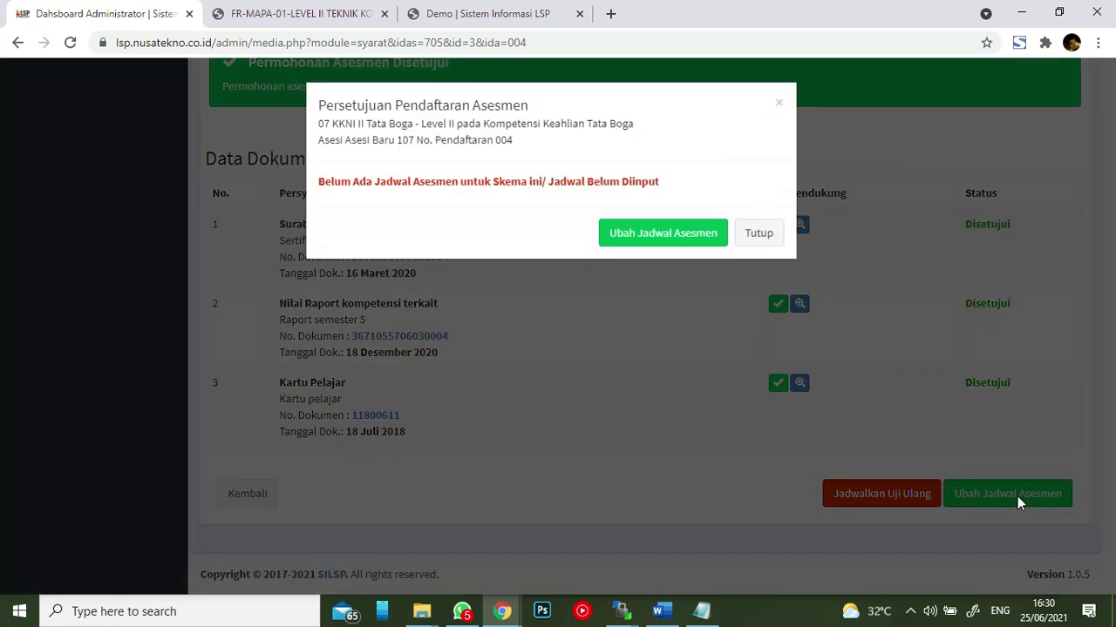
pyautogui.moveTo(320, 183); pyautogui.dragTo(671, 189)
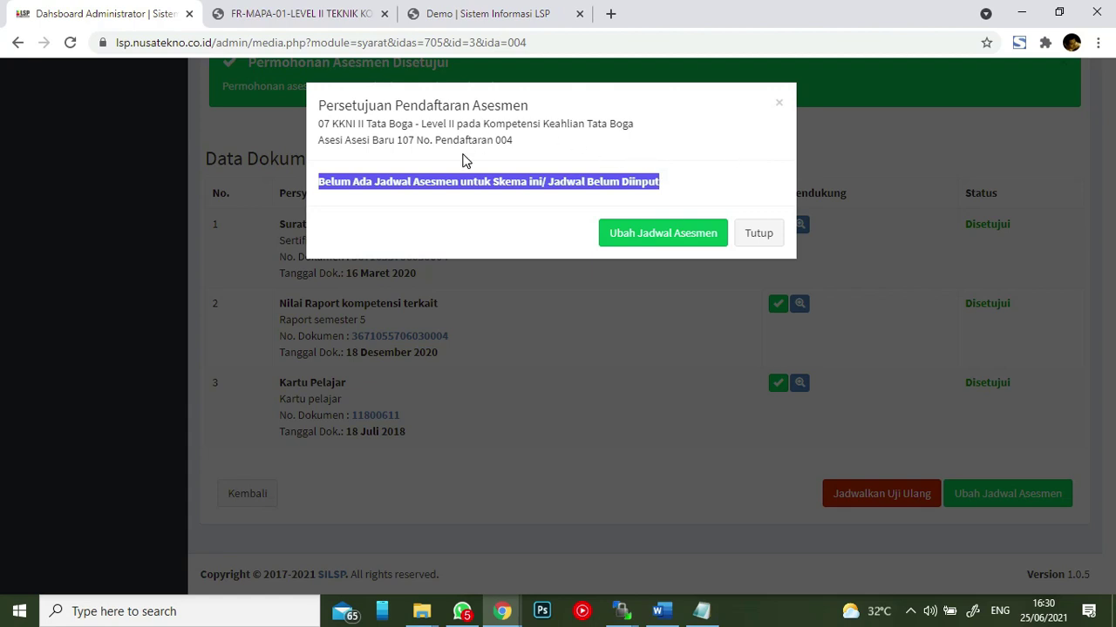
pyautogui.click(428, 211)
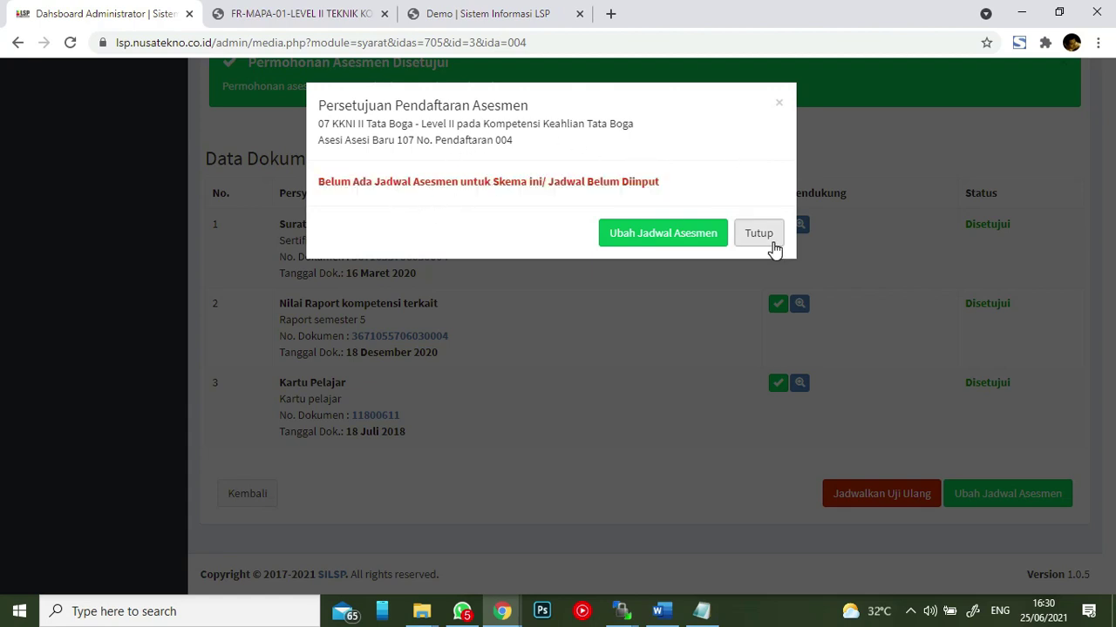
pyautogui.click(760, 235)
pyautogui.scroll(5, 834, 241)
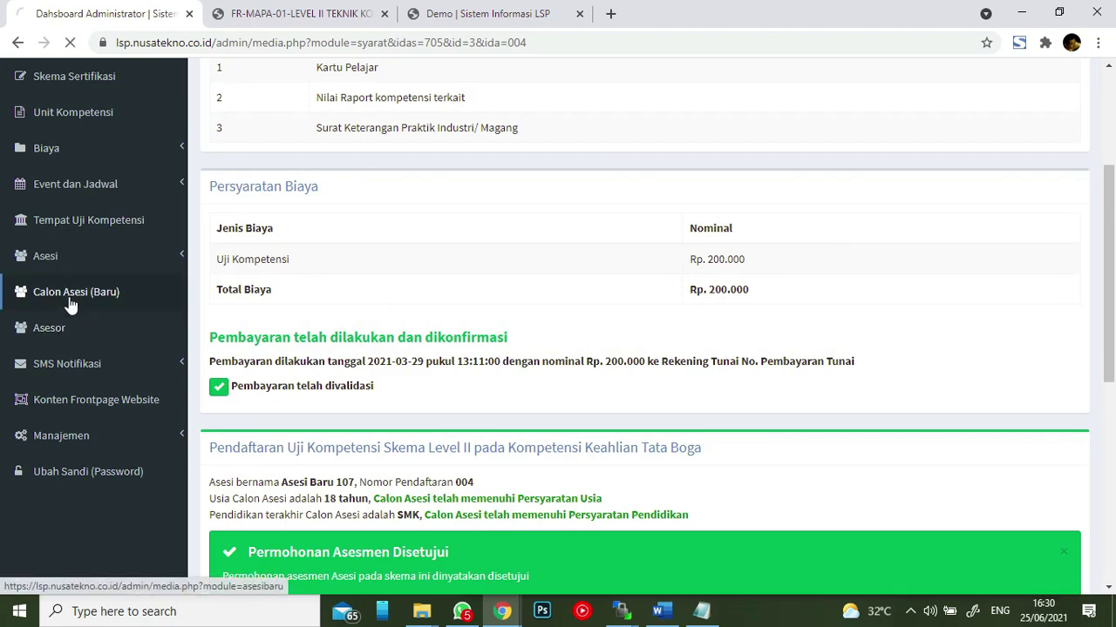
# - Go back to the Calon Asesi (Baru) list and scroll to the first applicant's WhatsApp button
pyautogui.click(155, 306)
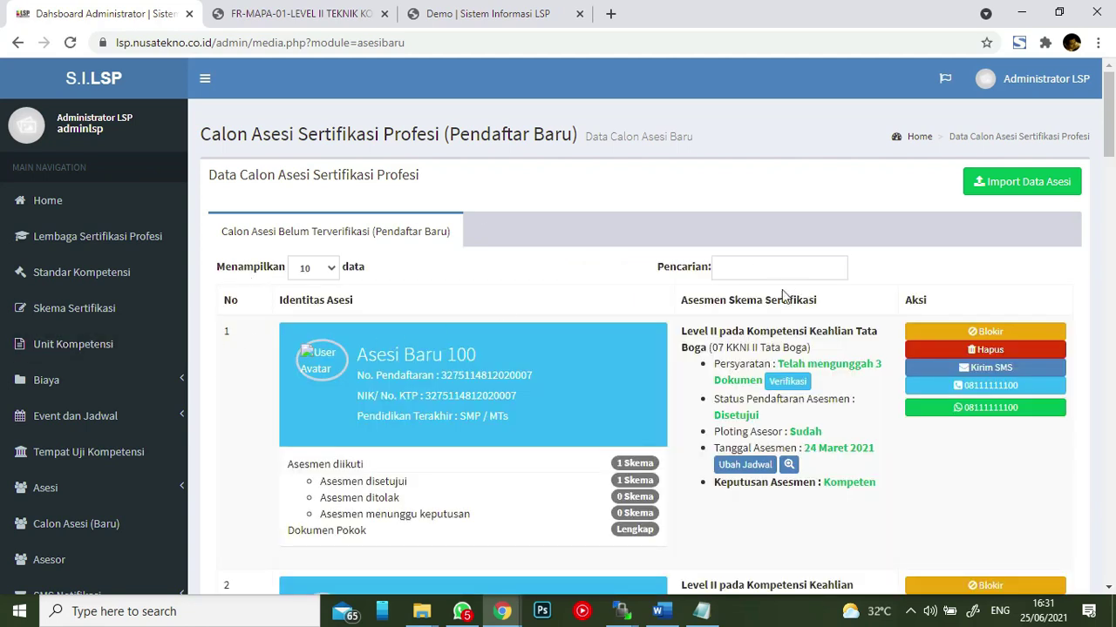
pyautogui.scroll(-3, 780, 296)
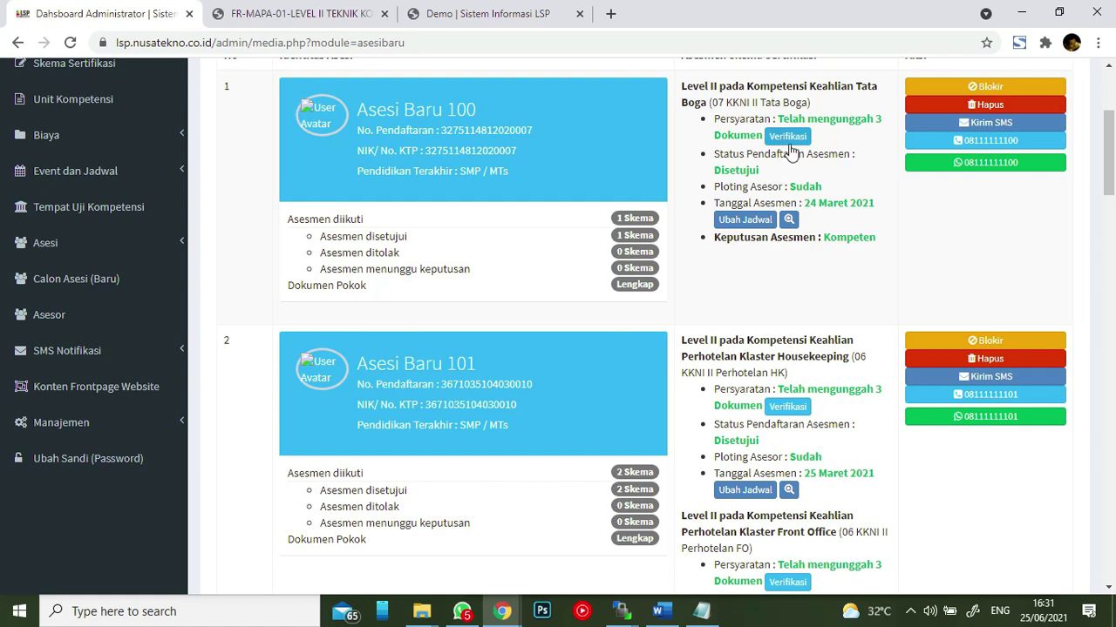
# - Start a WhatsApp chat with Asesi Baru 100 and let it open in WhatsApp Desktop
pyautogui.click(996, 167)
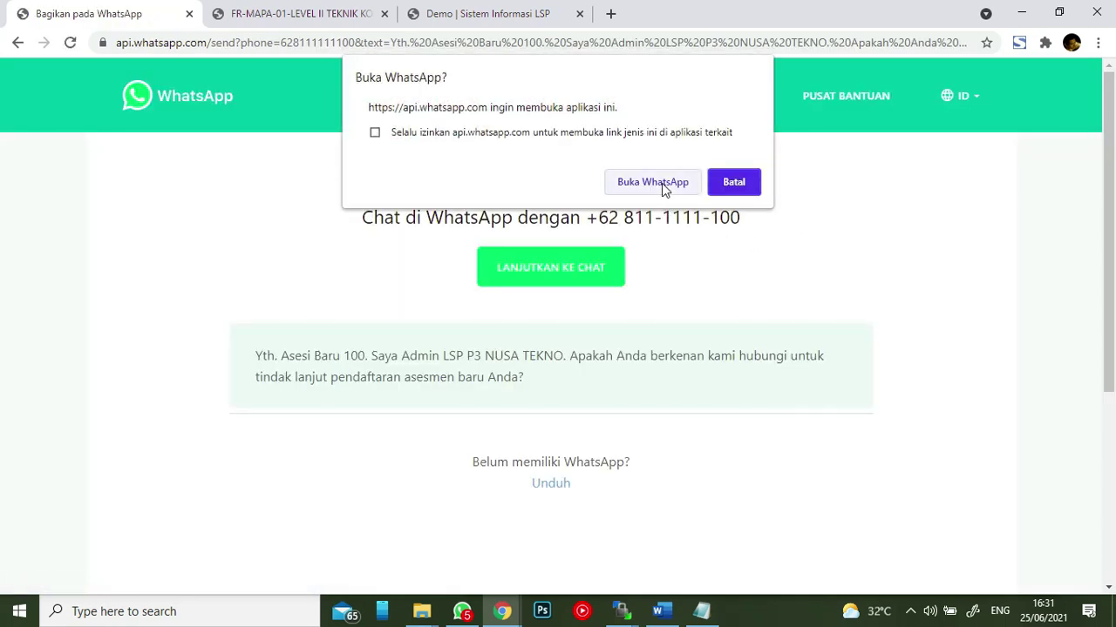
pyautogui.click(661, 183)
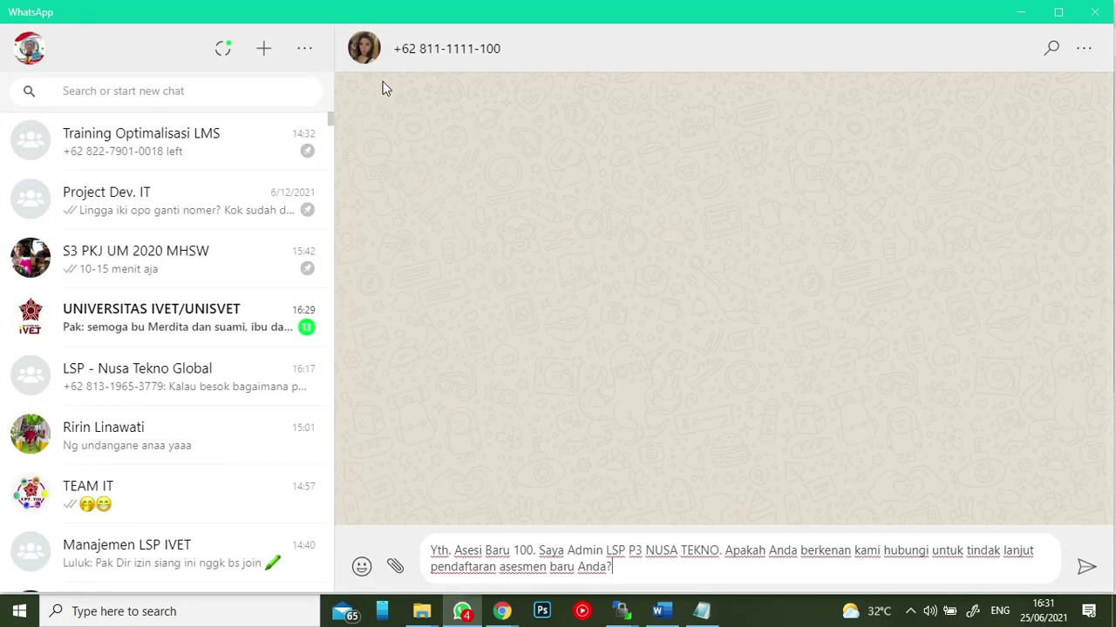
# - View the applicant's contact info in WhatsApp Desktop, then close the app
pyautogui.click(364, 50)
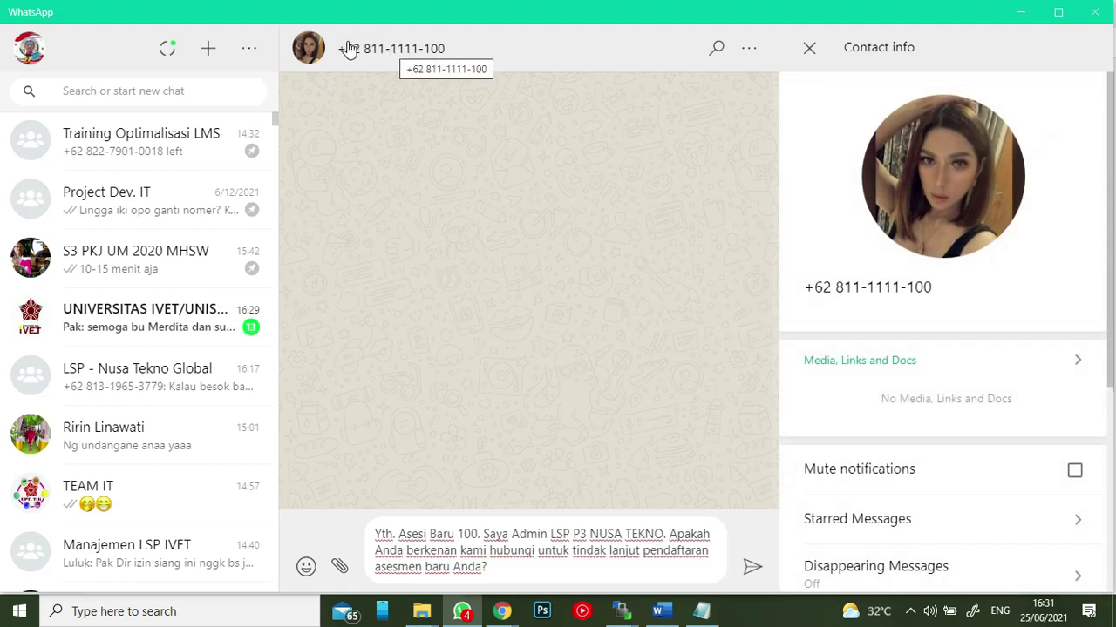
pyautogui.click(1094, 12)
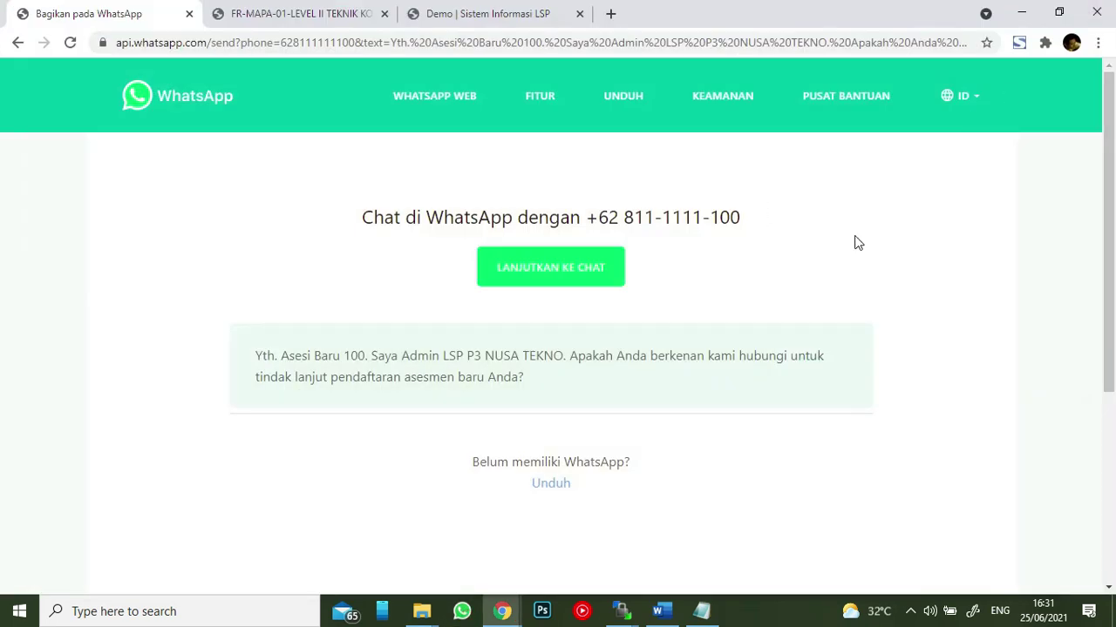
# - Return to the applicant list, expand the Manajemen section and open Pengaturan SMTP
pyautogui.click(20, 46)
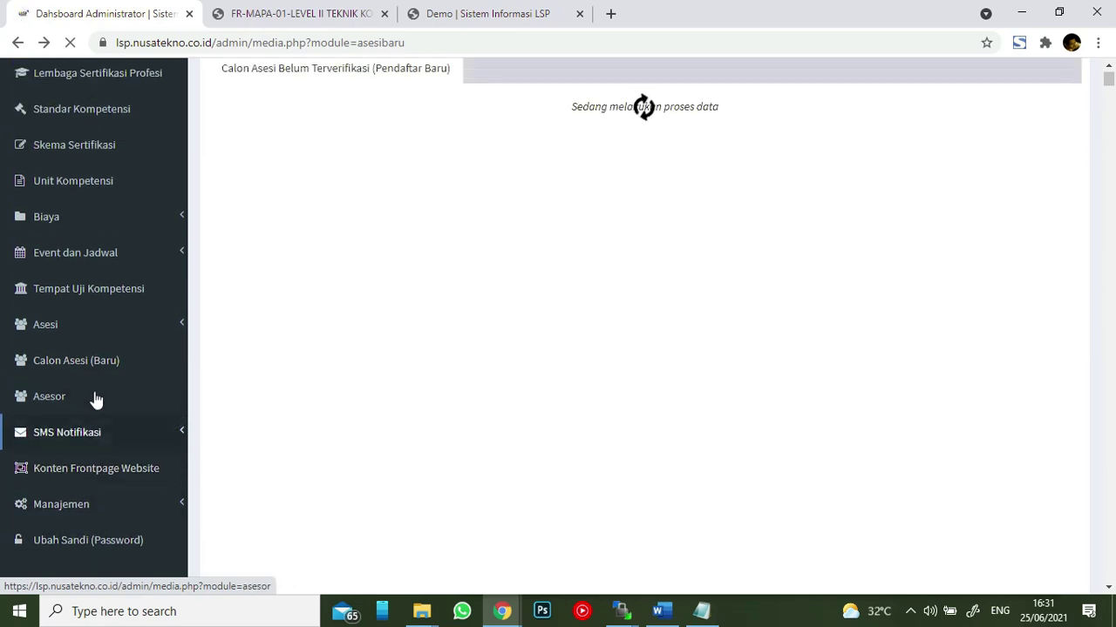
pyautogui.scroll(-3, 97, 386)
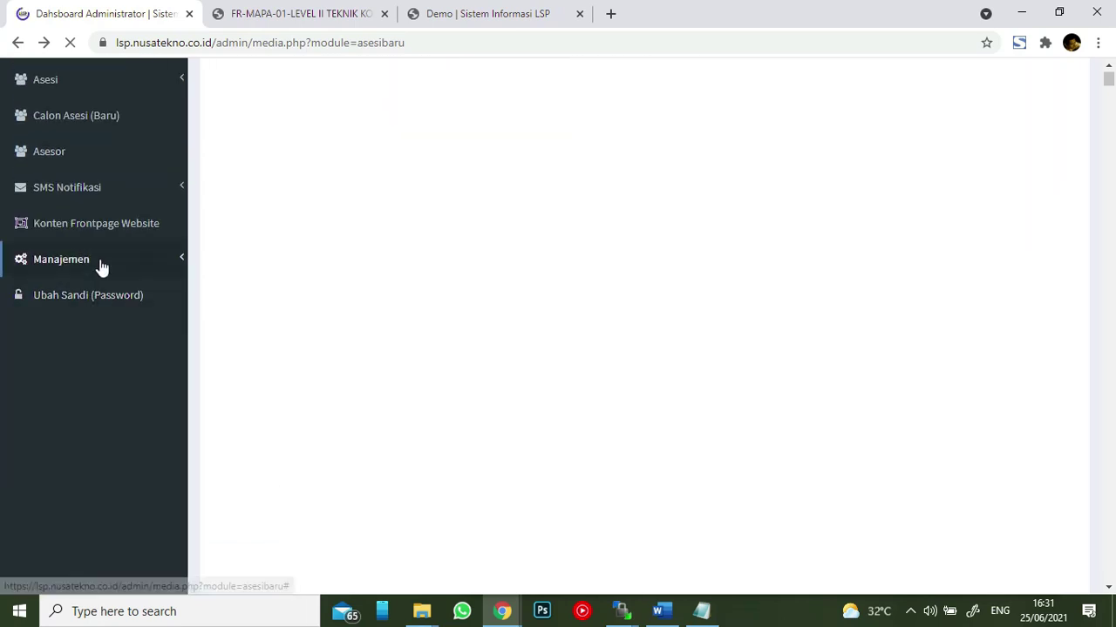
pyautogui.click(101, 265)
pyautogui.scroll(-6, 108, 265)
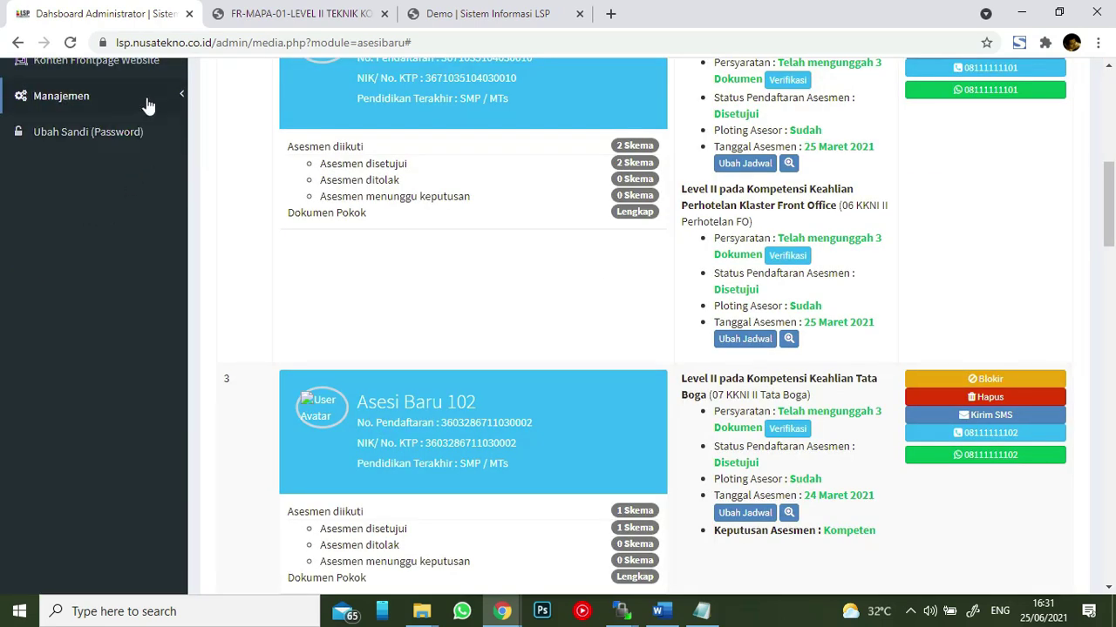
pyautogui.click(147, 99)
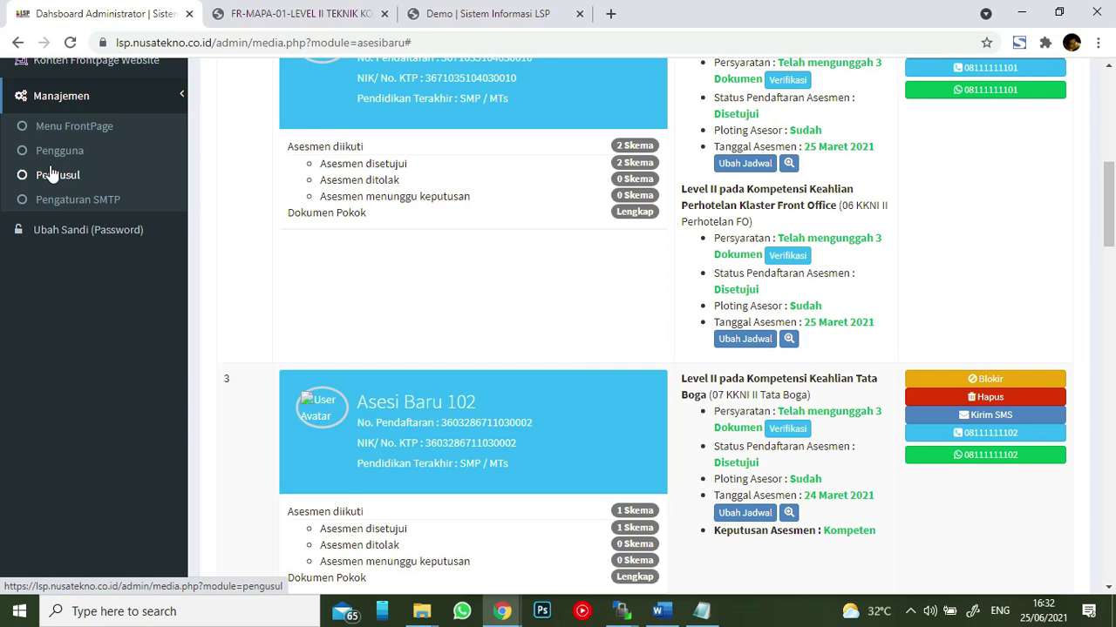
pyautogui.click(46, 200)
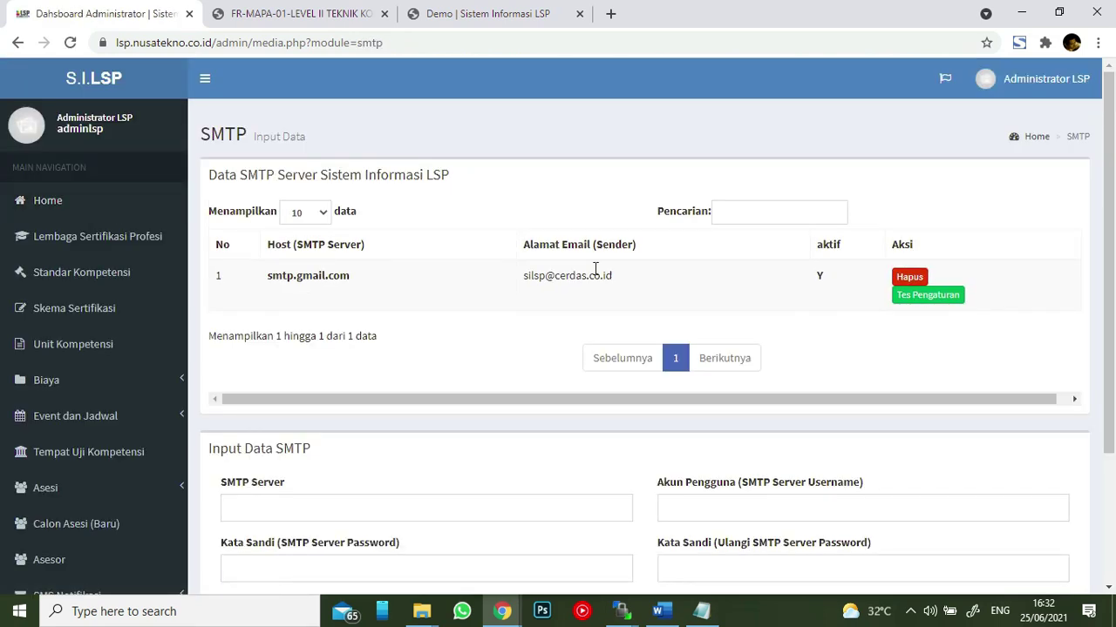
pyautogui.moveTo(625, 277); pyautogui.dragTo(523, 286)
pyautogui.moveTo(267, 276); pyautogui.dragTo(369, 289)
pyautogui.click(325, 274)
pyautogui.moveTo(530, 277); pyautogui.dragTo(616, 287)
pyautogui.click(615, 287)
pyautogui.scroll(-2, 697, 279)
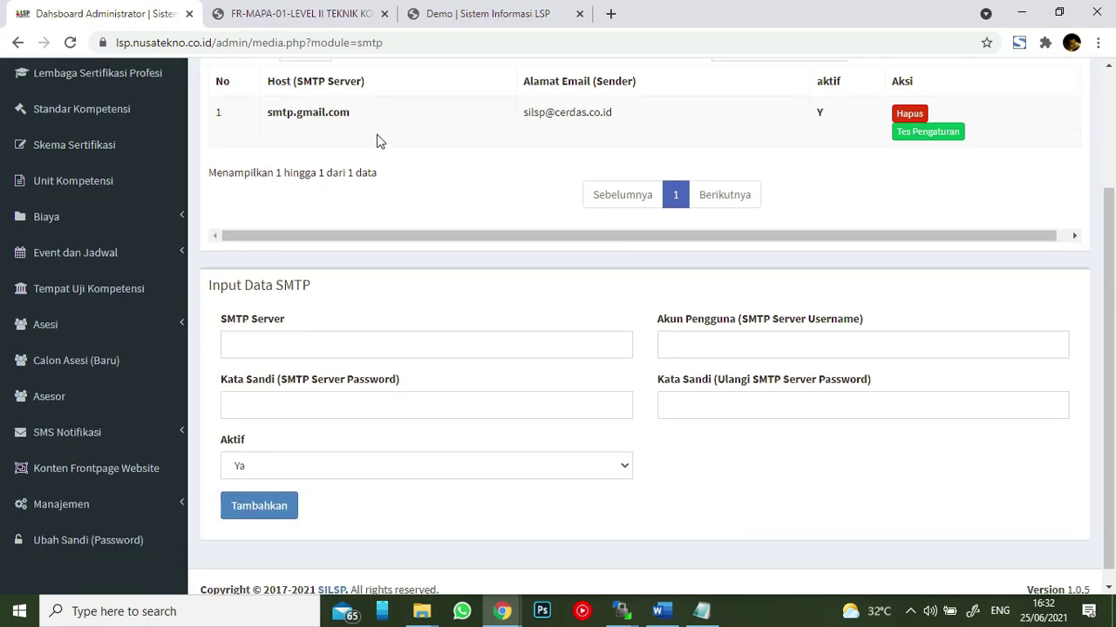
pyautogui.moveTo(616, 114); pyautogui.dragTo(523, 112)
pyautogui.scroll(1, 337, 176)
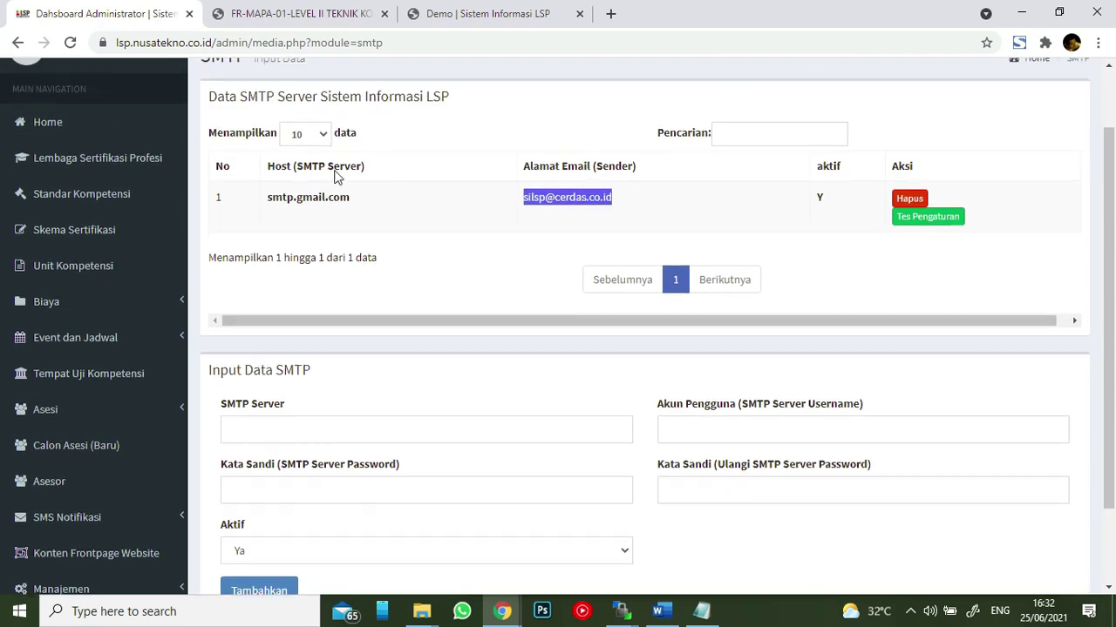
pyautogui.scroll(1, 338, 175)
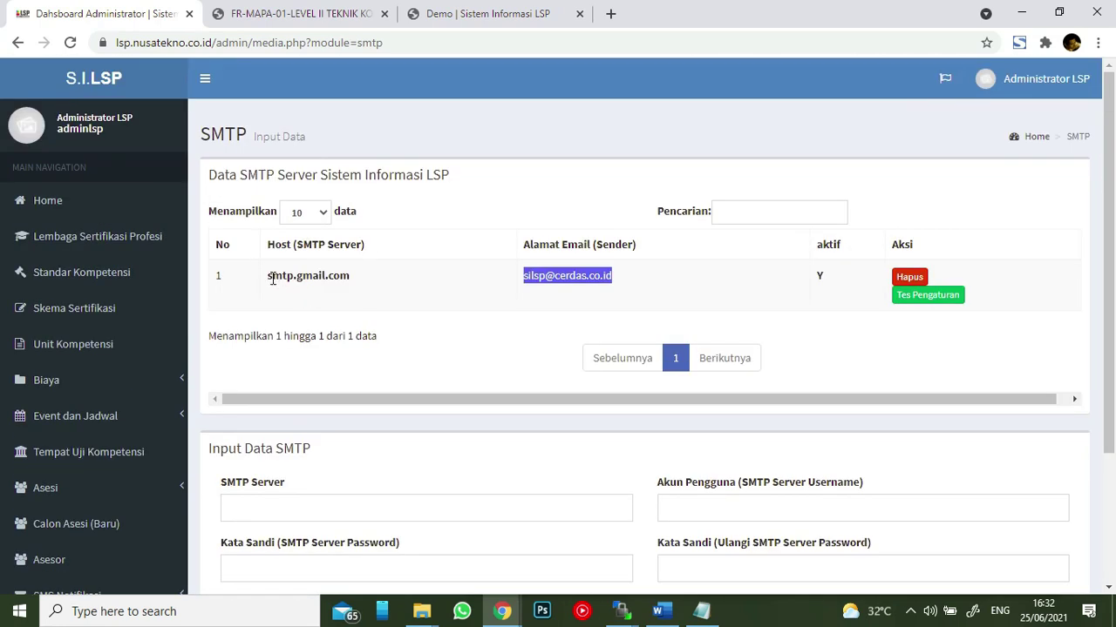
pyautogui.moveTo(270, 277); pyautogui.dragTo(352, 279)
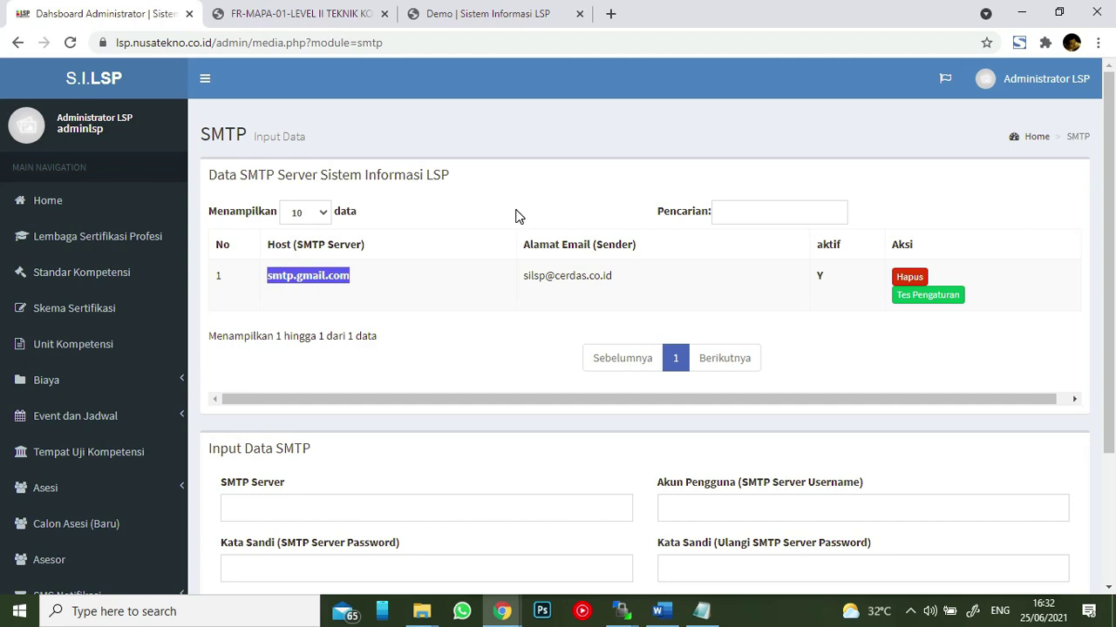
pyautogui.scroll(-2, 494, 212)
pyautogui.scroll(2, 481, 217)
pyautogui.click(271, 281)
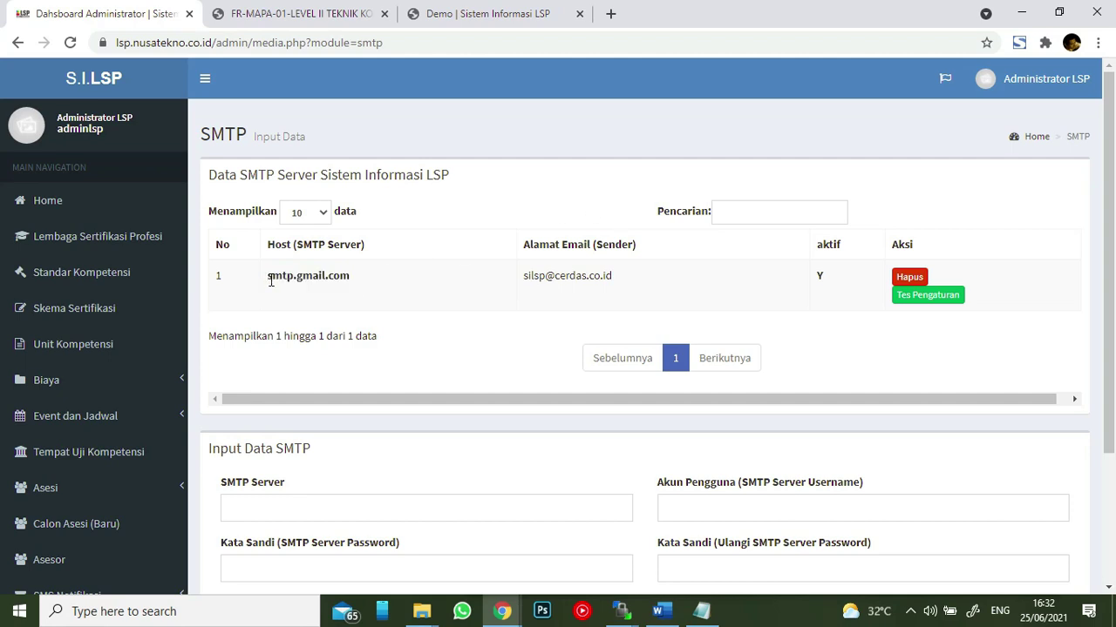
pyautogui.moveTo(270, 281); pyautogui.dragTo(347, 283)
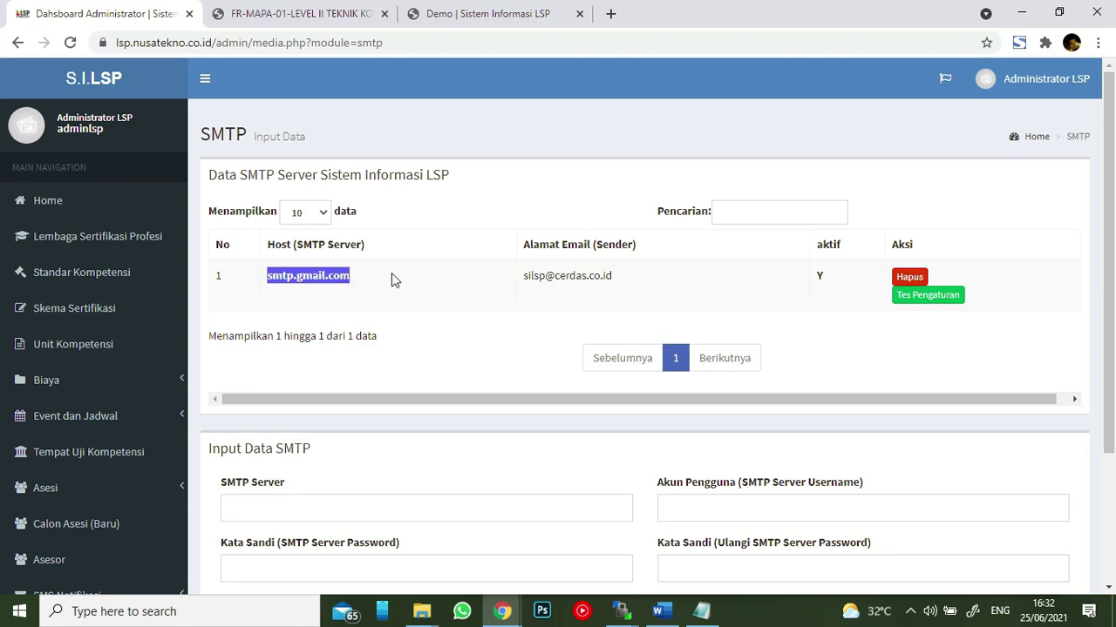
pyautogui.click(391, 276)
pyautogui.scroll(-3, 433, 298)
pyautogui.click(398, 329)
pyautogui.click(702, 318)
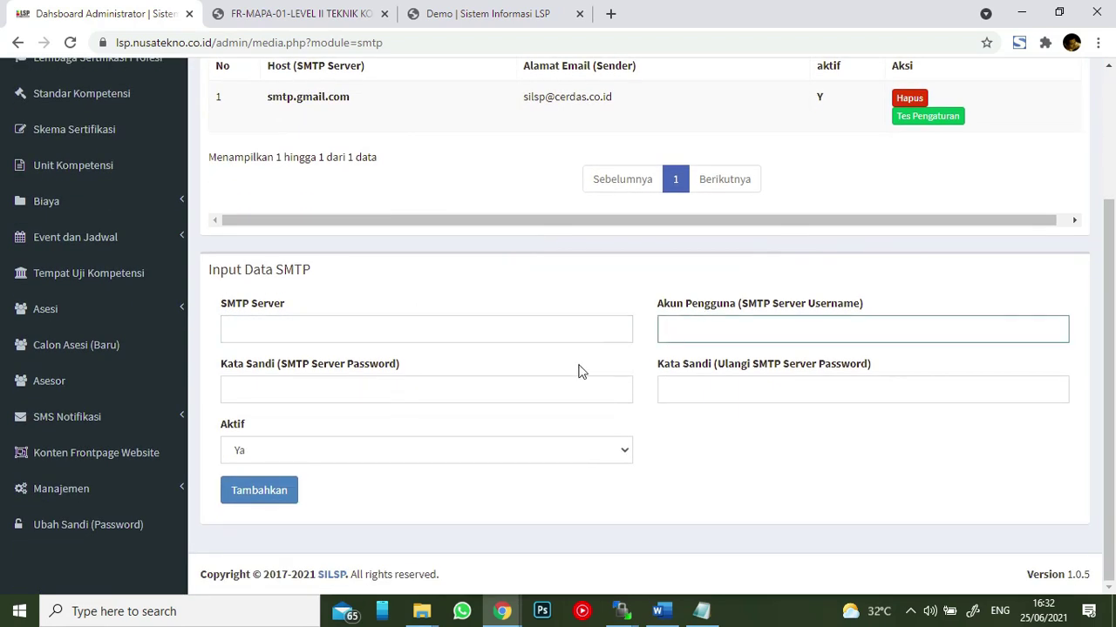
# - Focus the repeat-password field, toggle Manajemen open and closed, then expand SMS Notifikasi
pyautogui.click(688, 380)
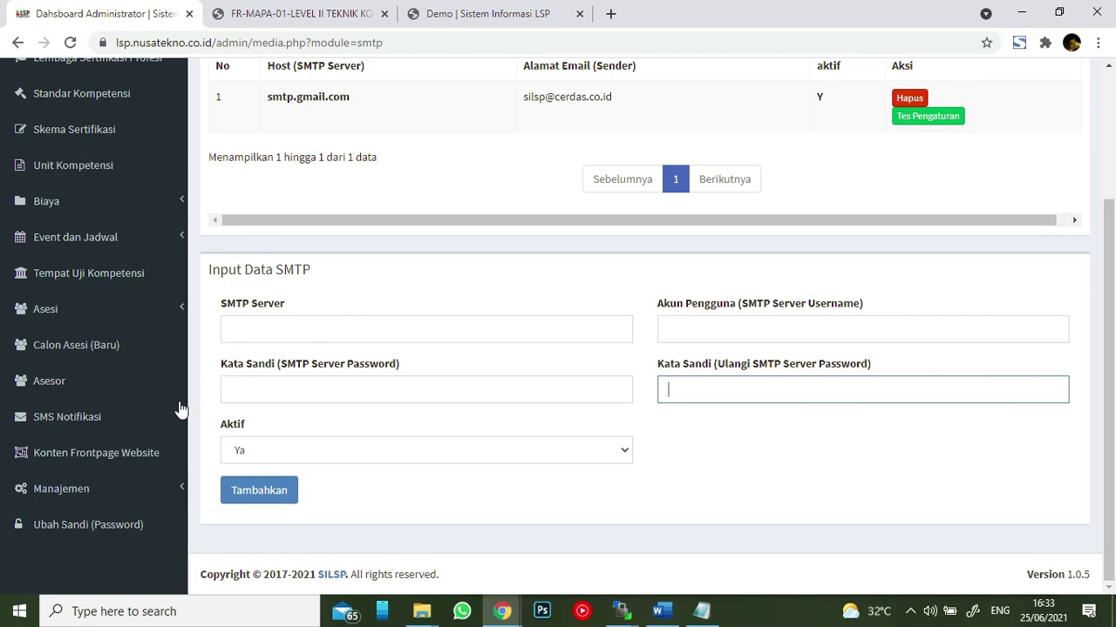
pyautogui.click(131, 484)
pyautogui.click(131, 488)
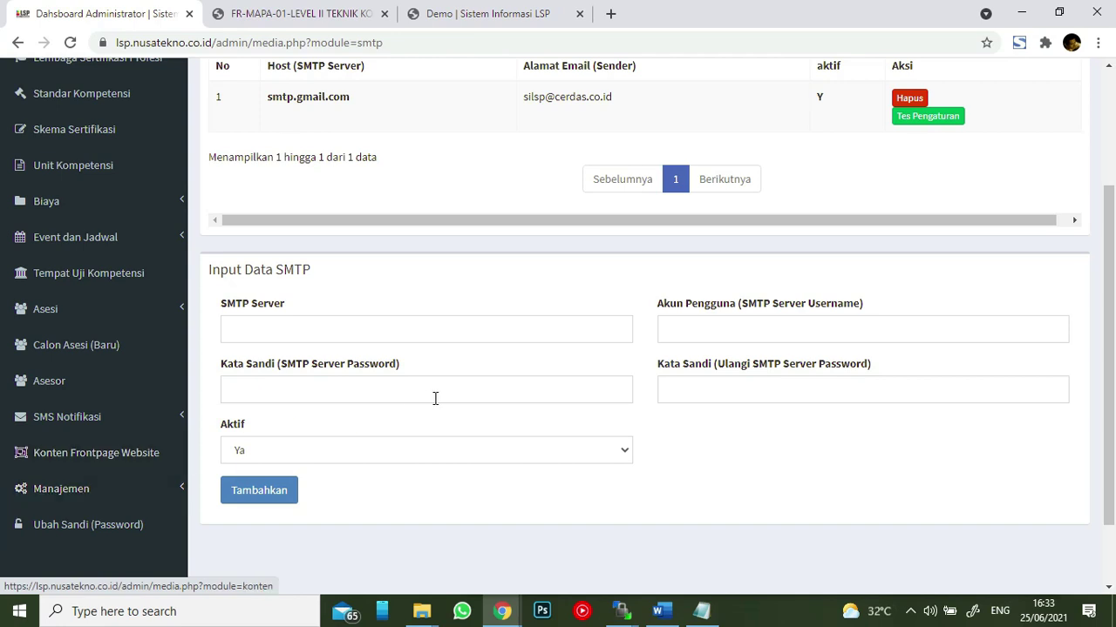
pyautogui.scroll(3, 444, 391)
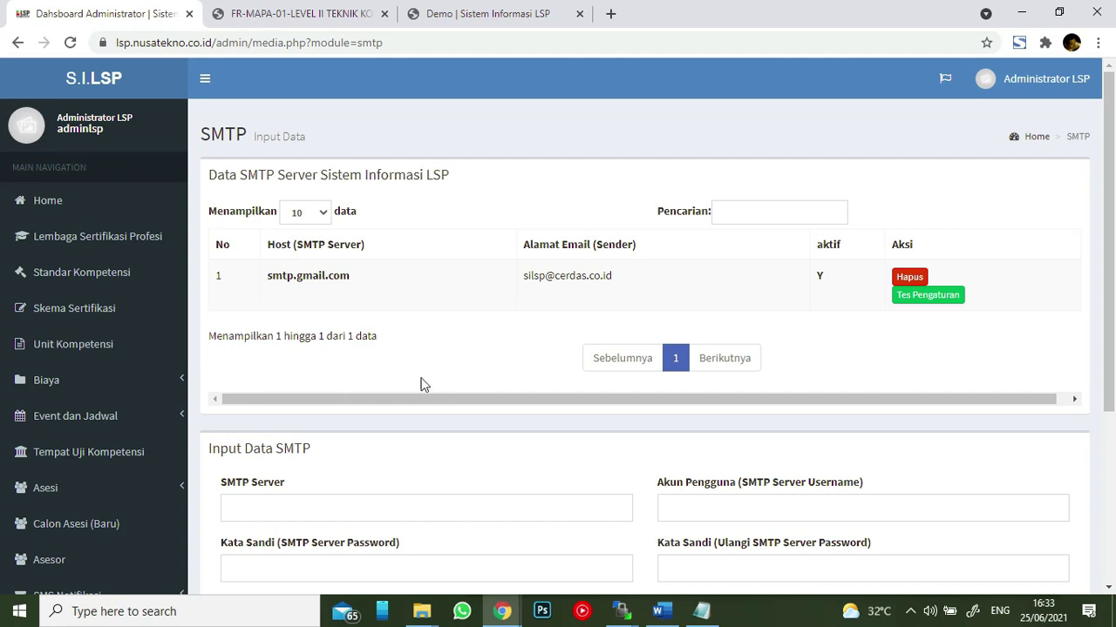
pyautogui.scroll(-2, 167, 416)
pyautogui.scroll(-1, 145, 426)
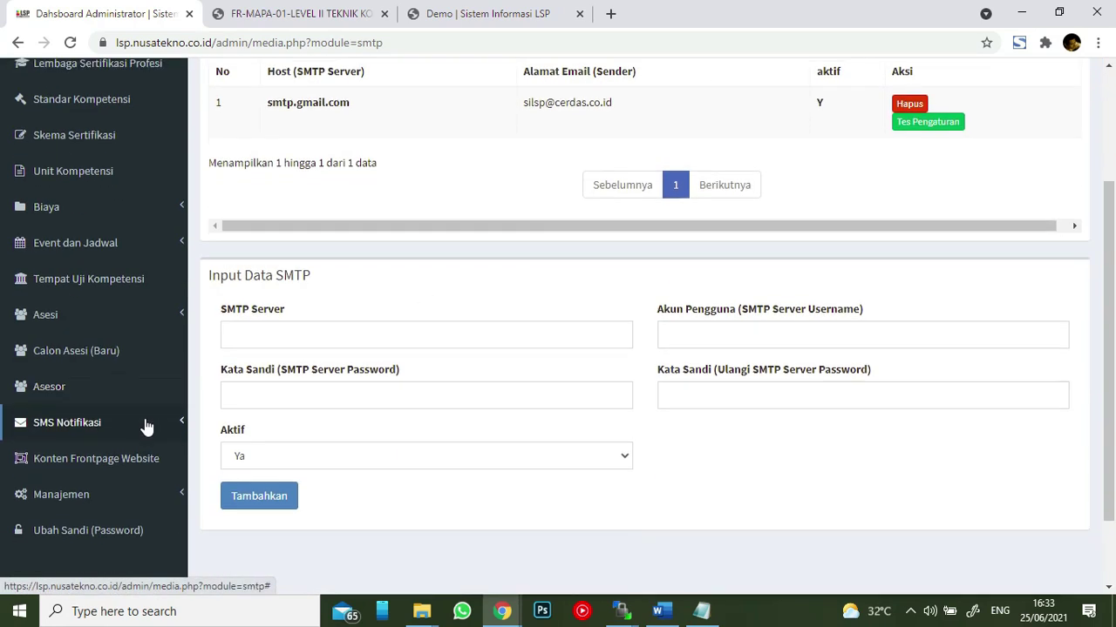
pyautogui.click(102, 366)
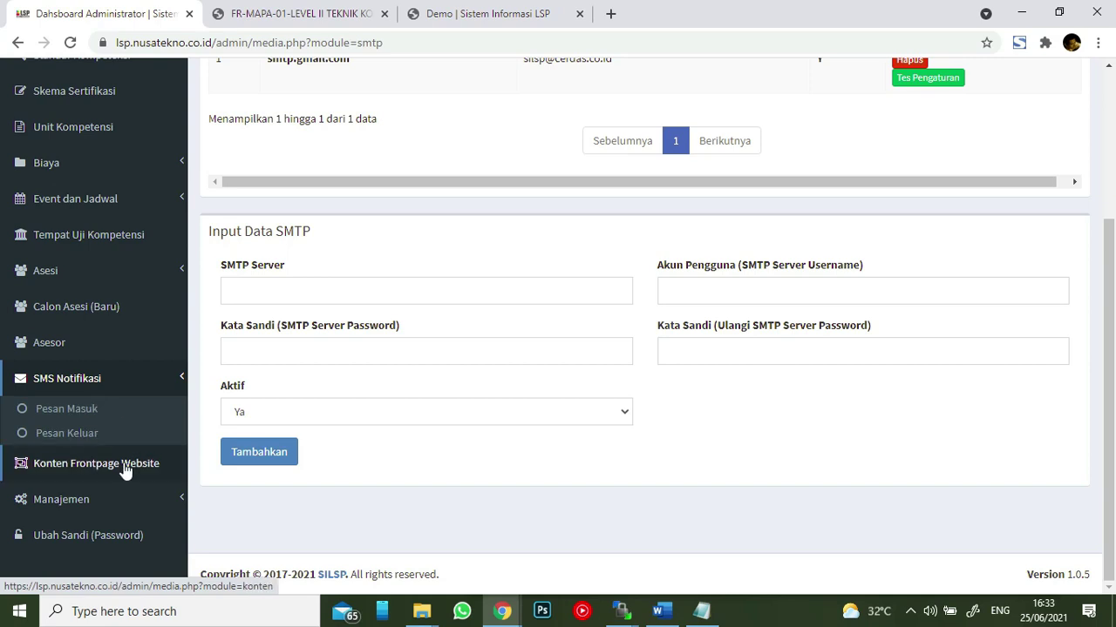
# - Browse the empty Pesan Masuk inbox and the Pesan Keluar log, then open Menu FrontPage
pyautogui.click(96, 416)
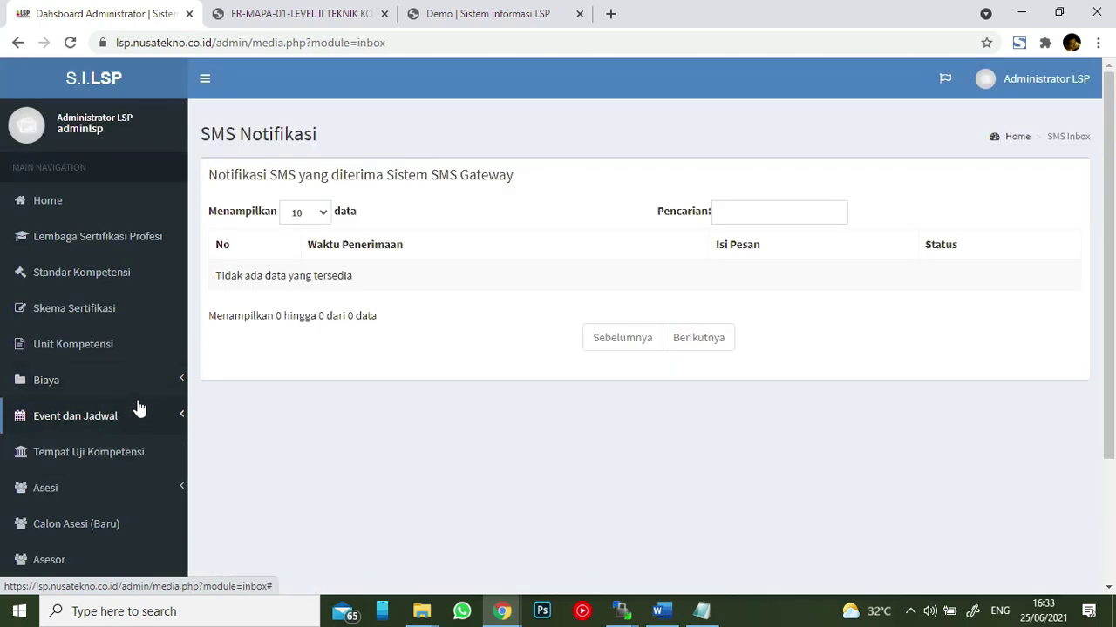
pyautogui.scroll(-1, 137, 436)
pyautogui.scroll(-1, 113, 366)
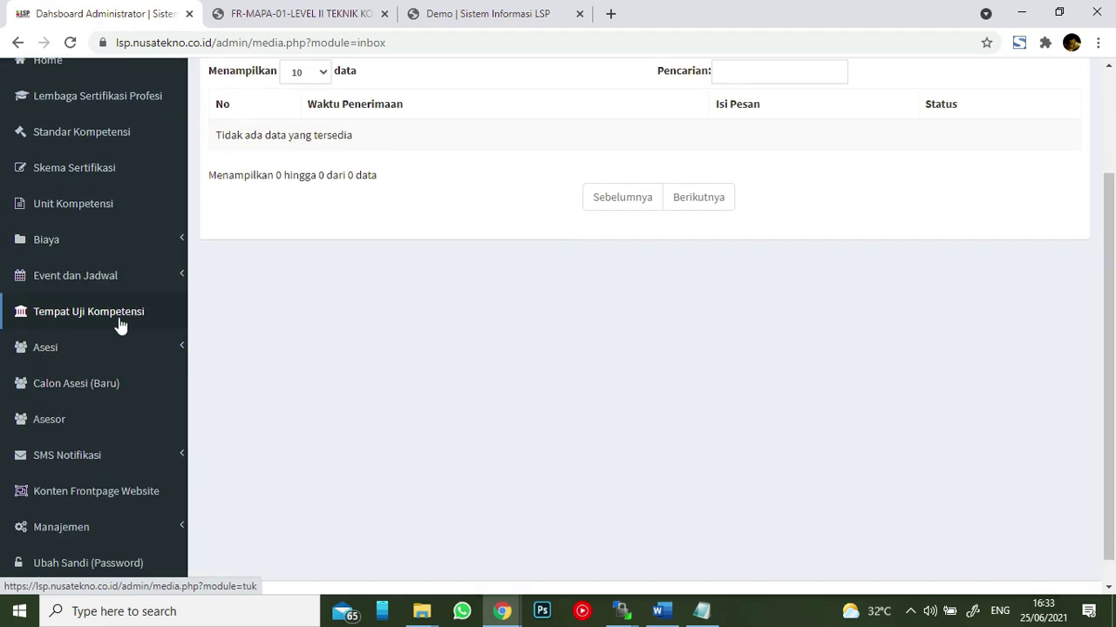
pyautogui.click(135, 431)
pyautogui.click(88, 493)
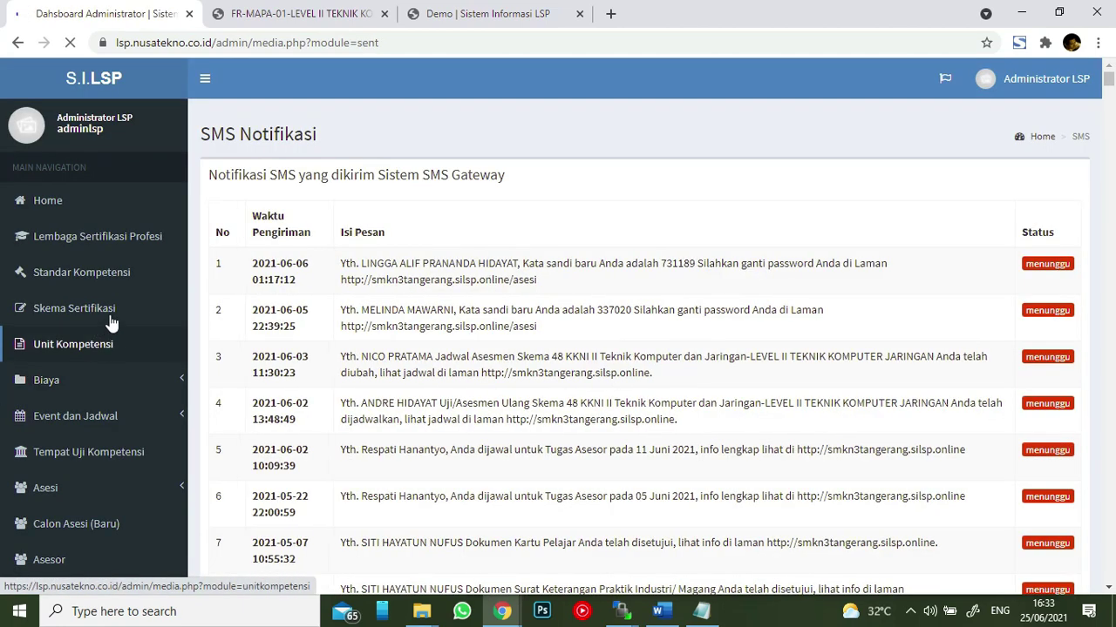
pyautogui.scroll(-3, 147, 343)
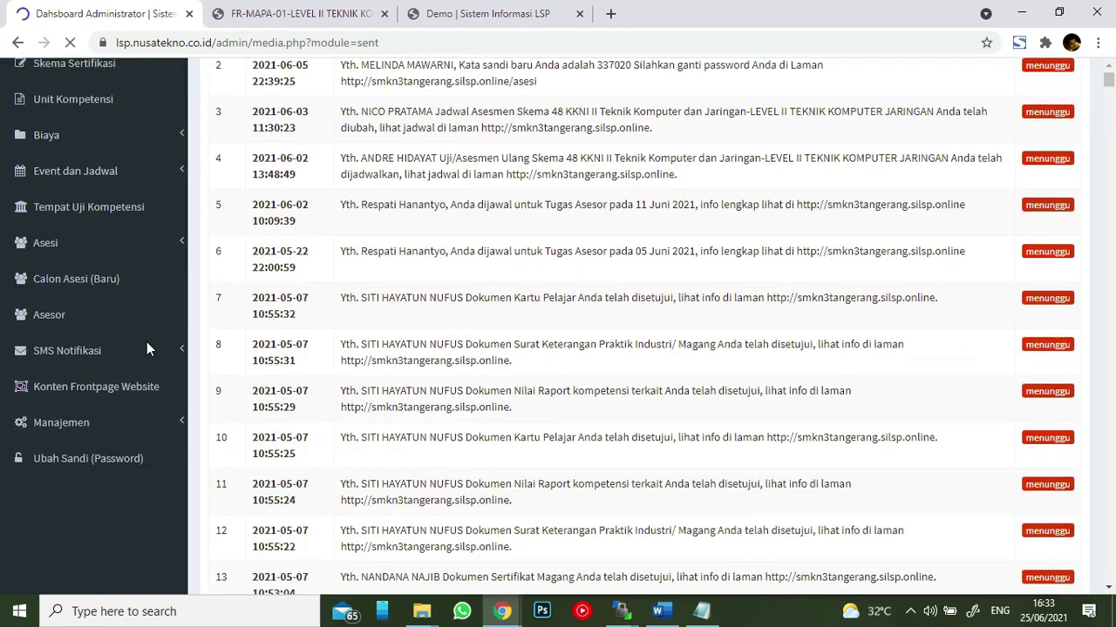
pyautogui.scroll(1, 131, 305)
pyautogui.click(148, 466)
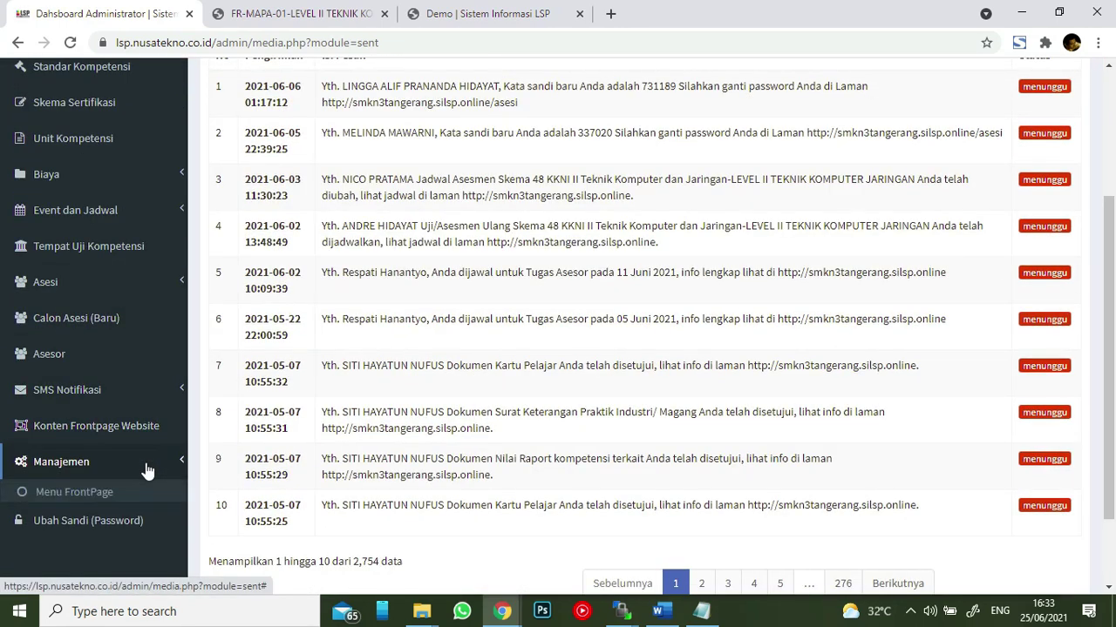
pyautogui.click(114, 497)
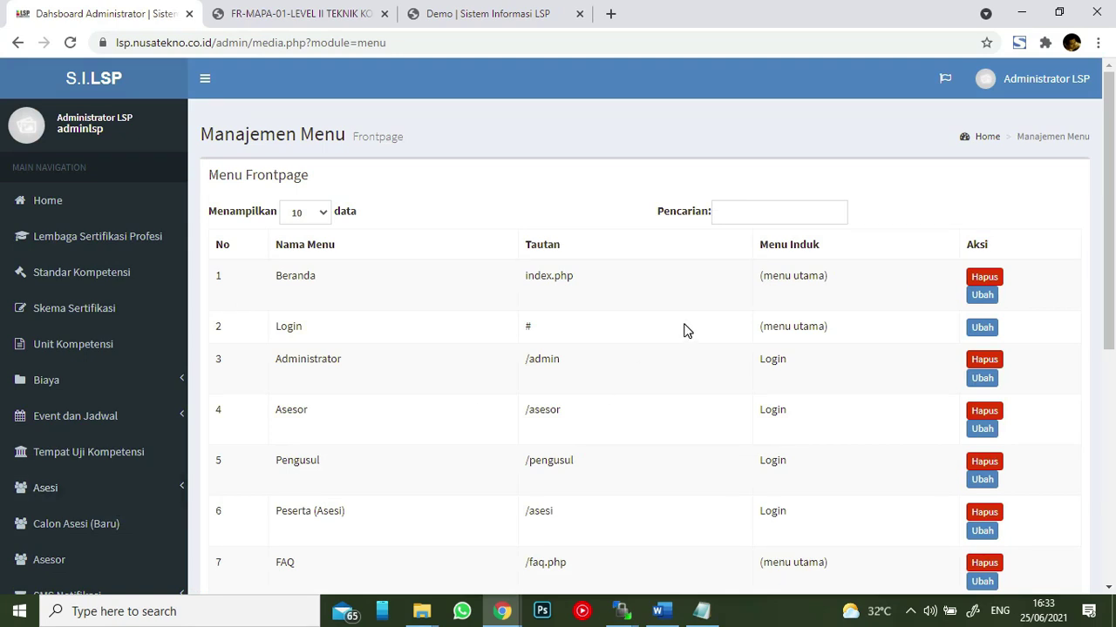
# - Scroll to the Input Menu form and try Judul Menu, Tautan Menu and Menu Induk unchanged
pyautogui.scroll(-1, 701, 260)
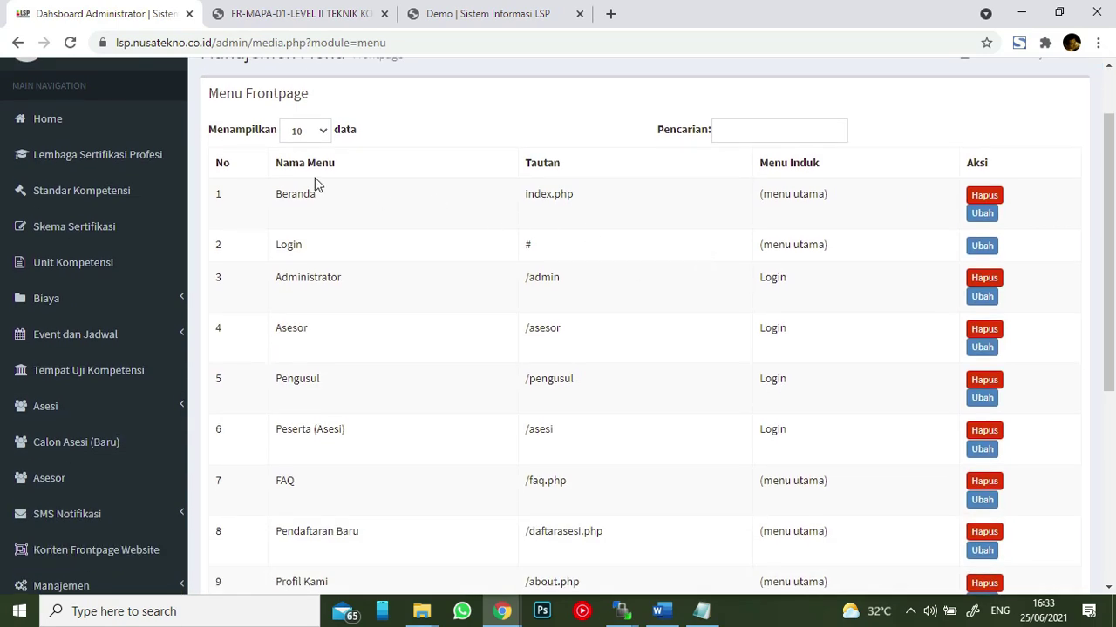
pyautogui.scroll(-2, 396, 279)
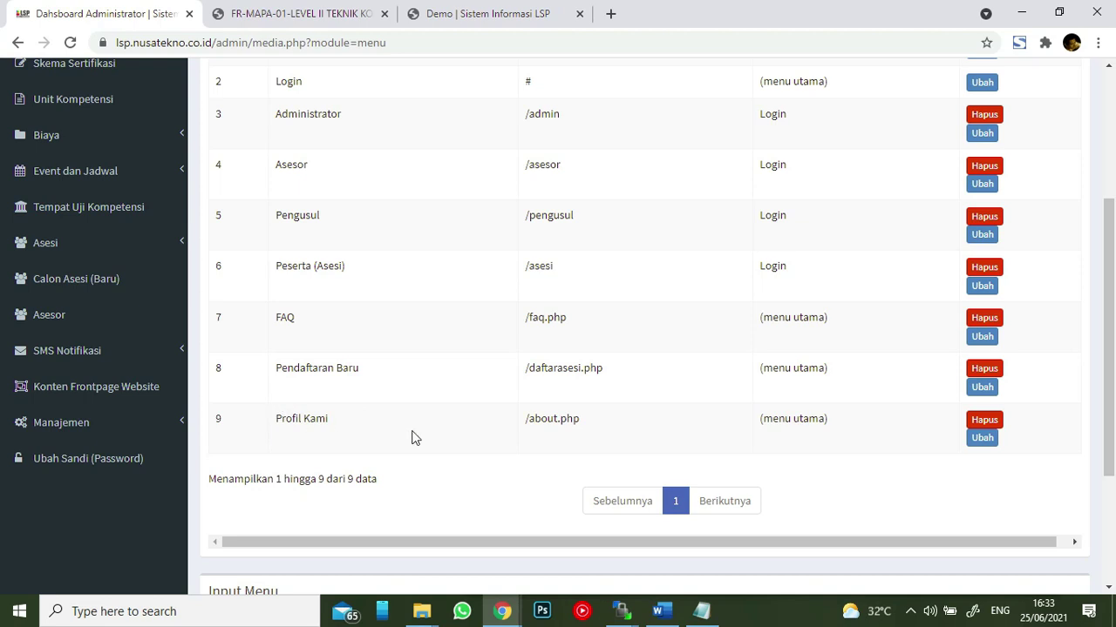
pyautogui.scroll(-3, 765, 414)
pyautogui.click(389, 446)
pyautogui.click(535, 444)
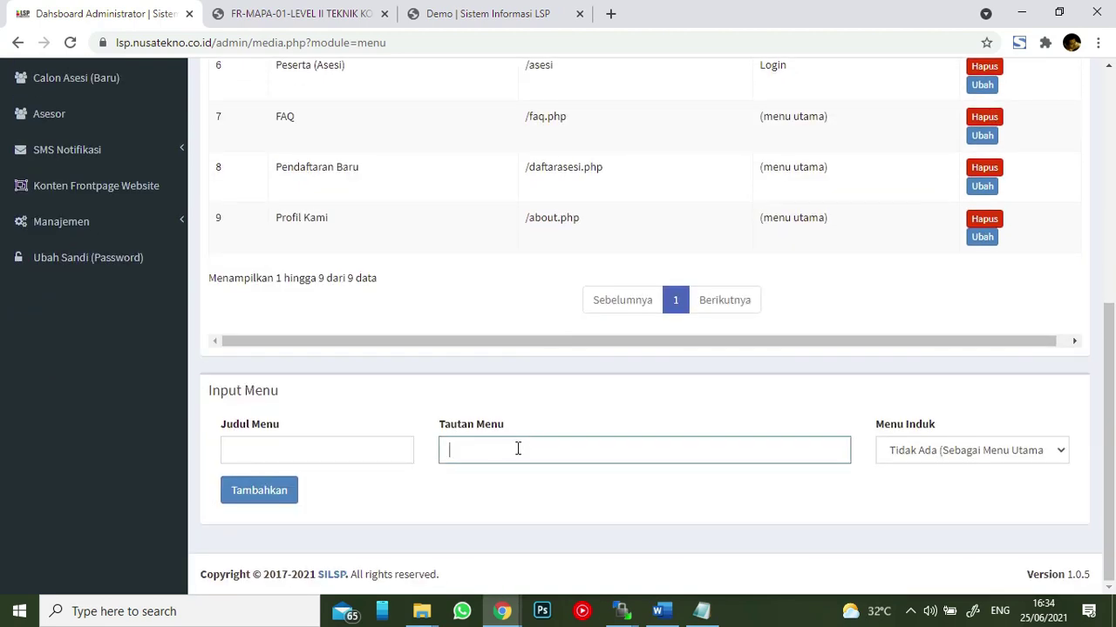
pyautogui.click(1007, 462)
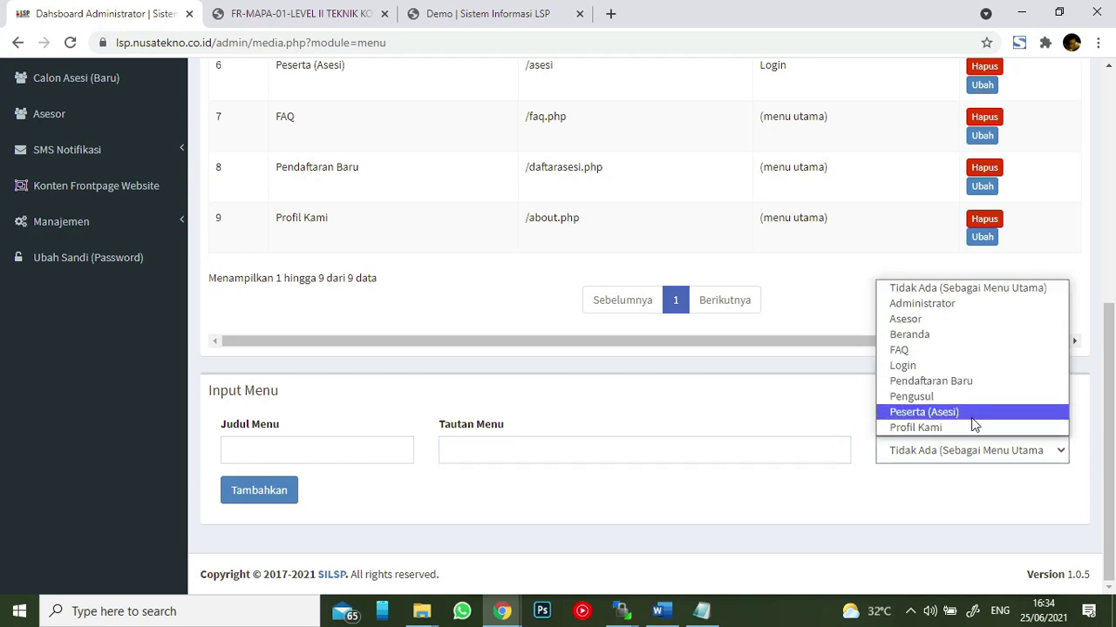
pyautogui.click(782, 420)
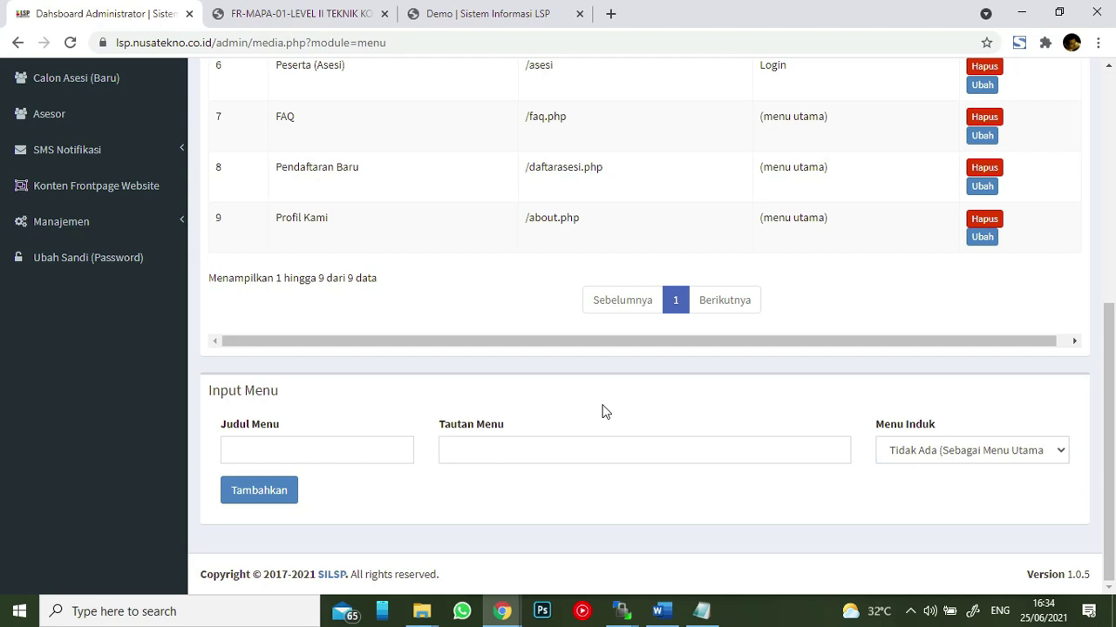
# - Scroll back through the nine-entry menu list and expand the Manajemen section
pyautogui.scroll(1, 579, 407)
pyautogui.scroll(3, 575, 408)
pyautogui.scroll(-4, 571, 393)
pyautogui.scroll(1, 115, 299)
pyautogui.click(117, 302)
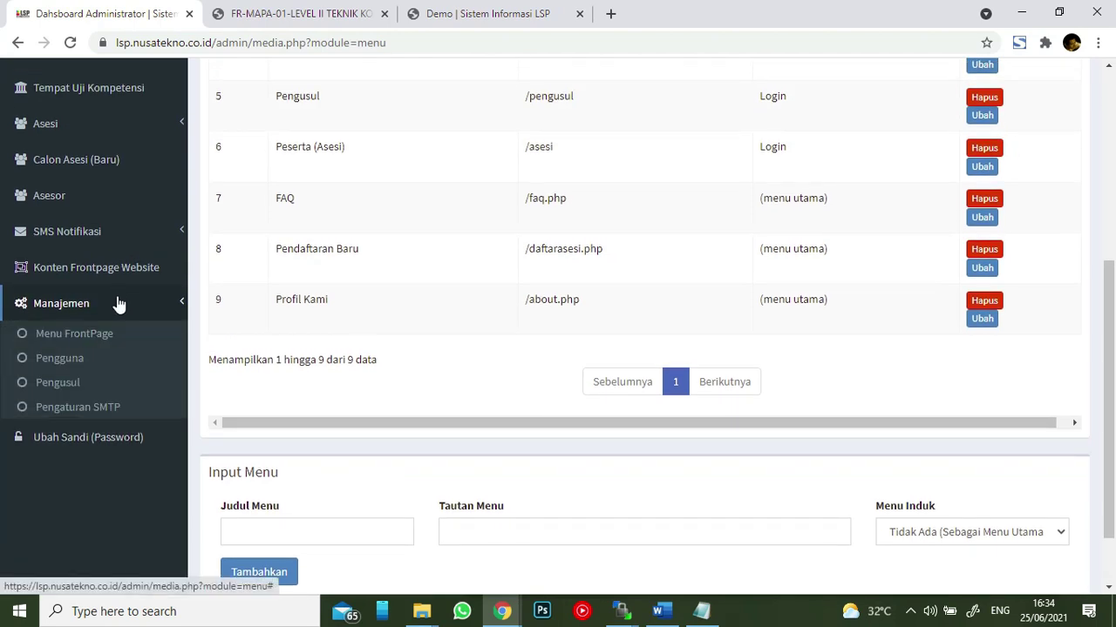
# - Browse the frontpage Konten list, then open Manajemen > Pengusul, whose proposer table shows 0 entries
pyautogui.click(85, 270)
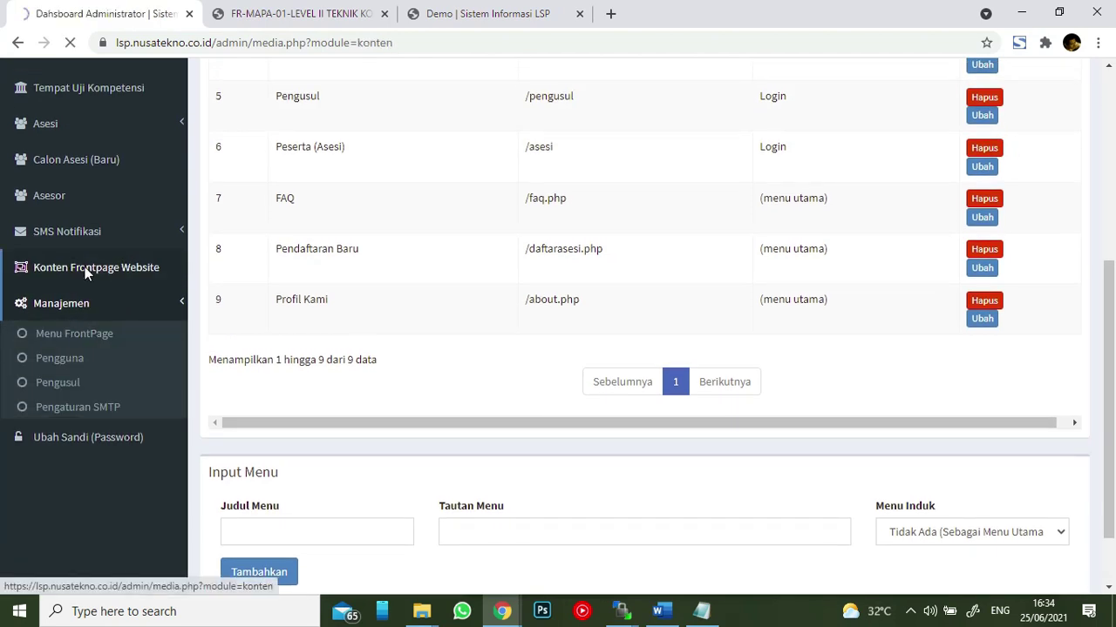
pyautogui.scroll(-7, 573, 284)
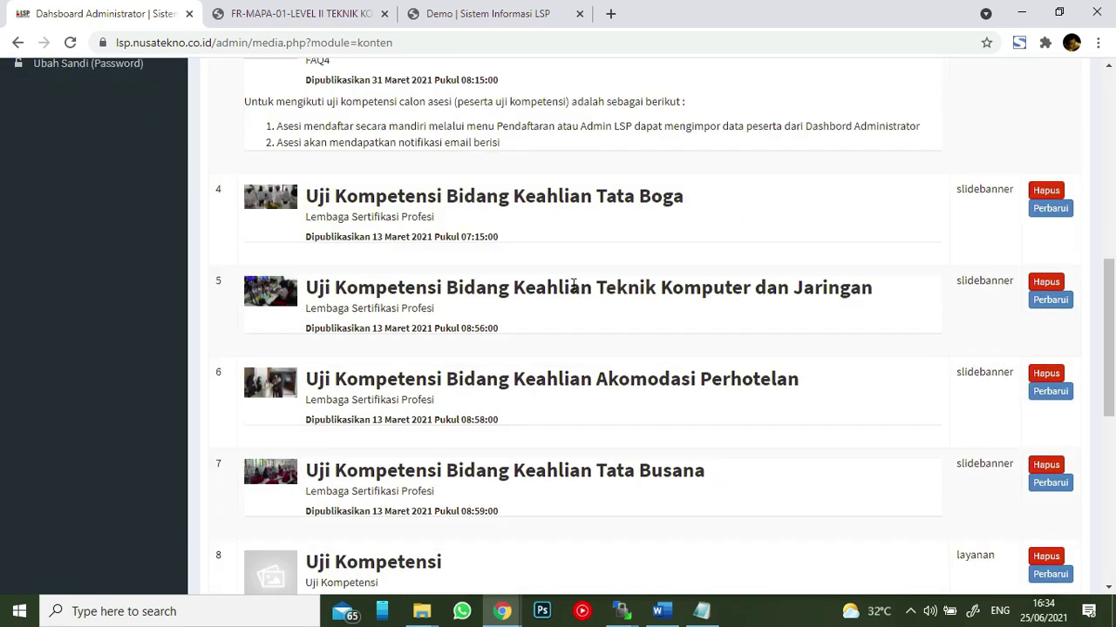
pyautogui.scroll(-6, 573, 284)
pyautogui.scroll(-1, 547, 296)
pyautogui.scroll(9, 543, 301)
pyautogui.scroll(3, 523, 223)
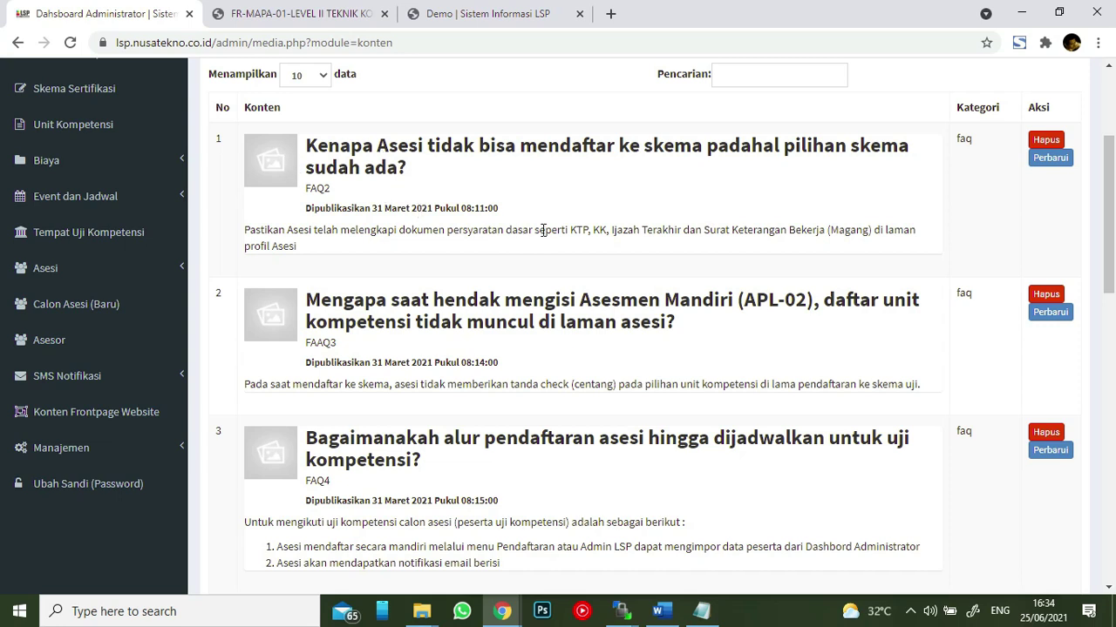
pyautogui.click(104, 448)
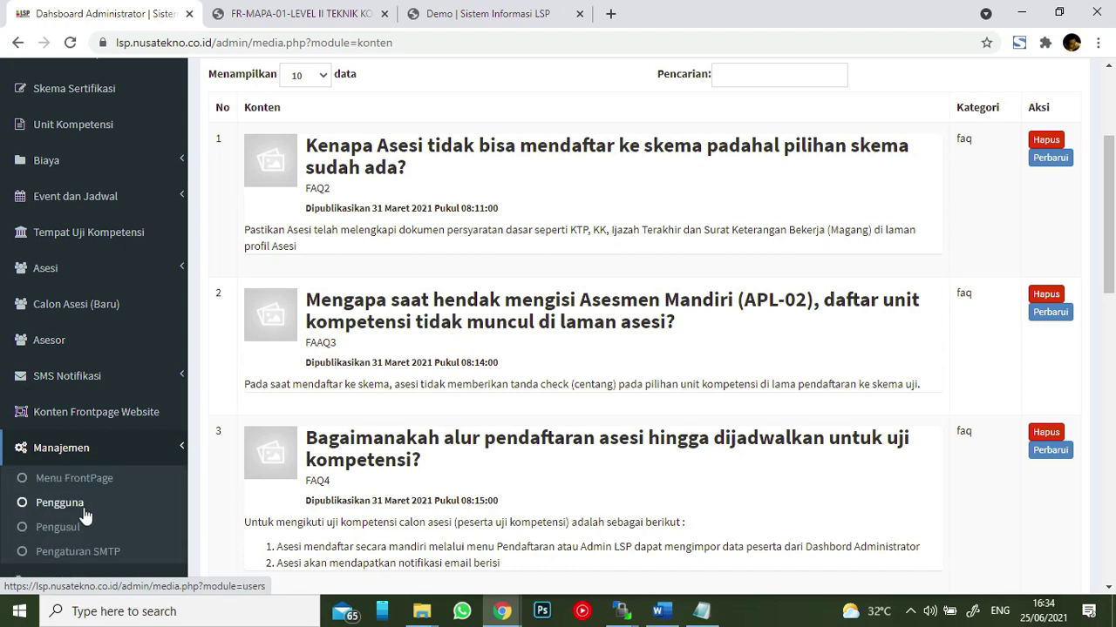
pyautogui.click(81, 527)
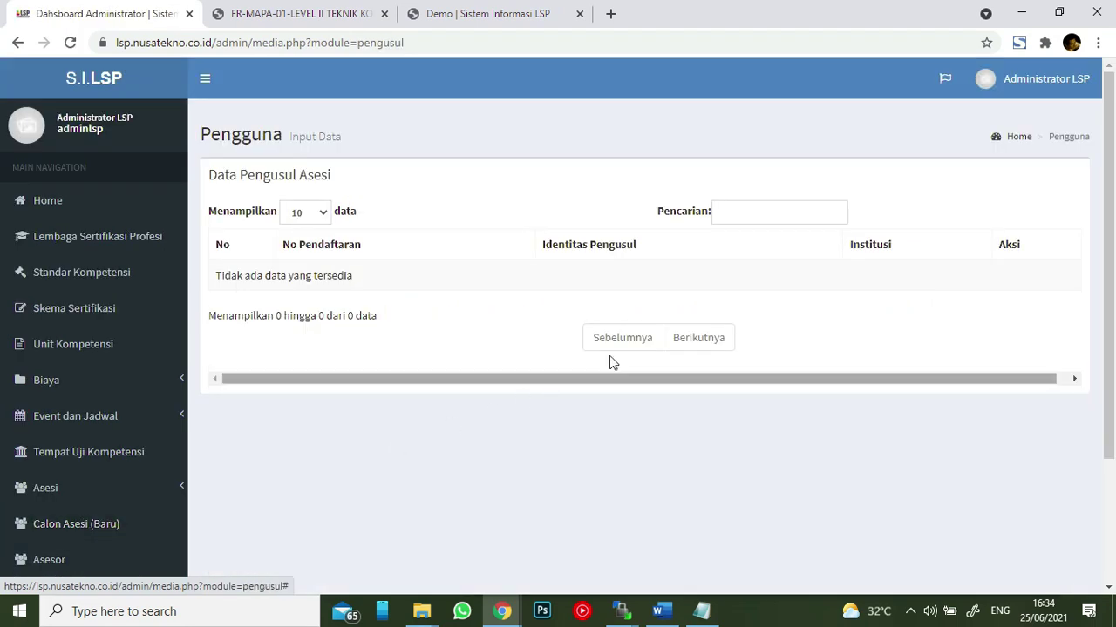
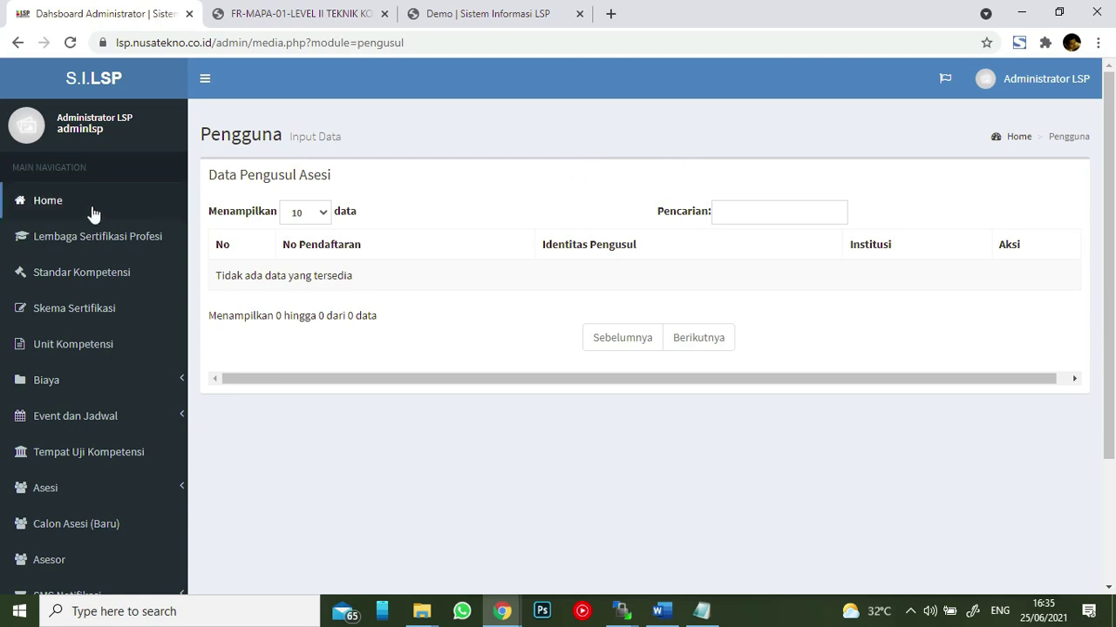
# - Return to Home and scroll down through the dashboard's statistic cards and charts
pyautogui.scroll(-2, 95, 245)
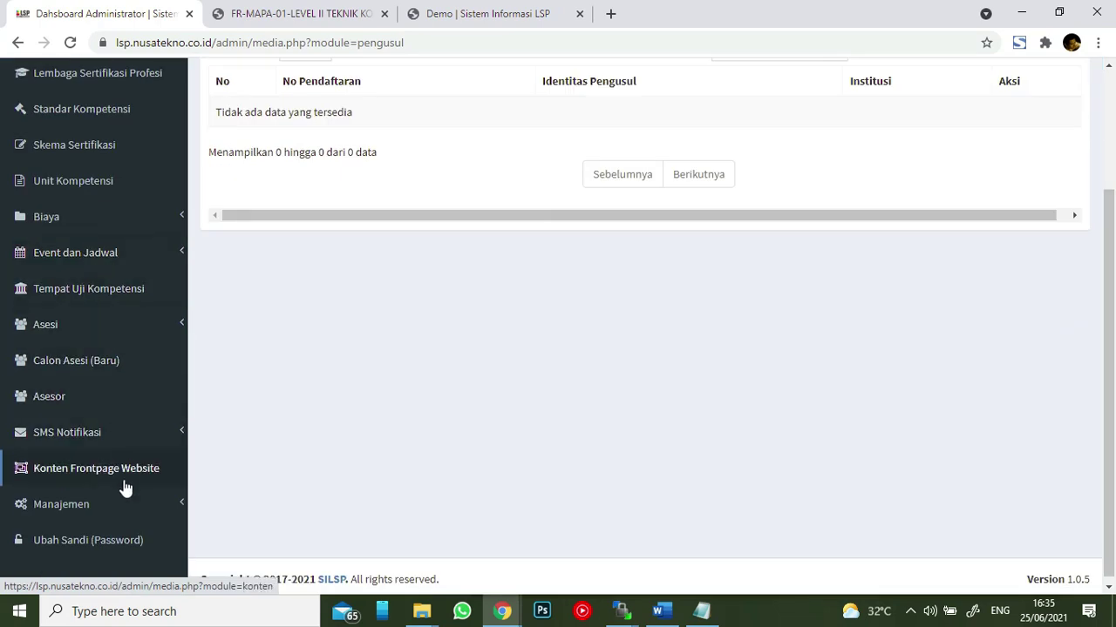
pyautogui.scroll(1, 81, 413)
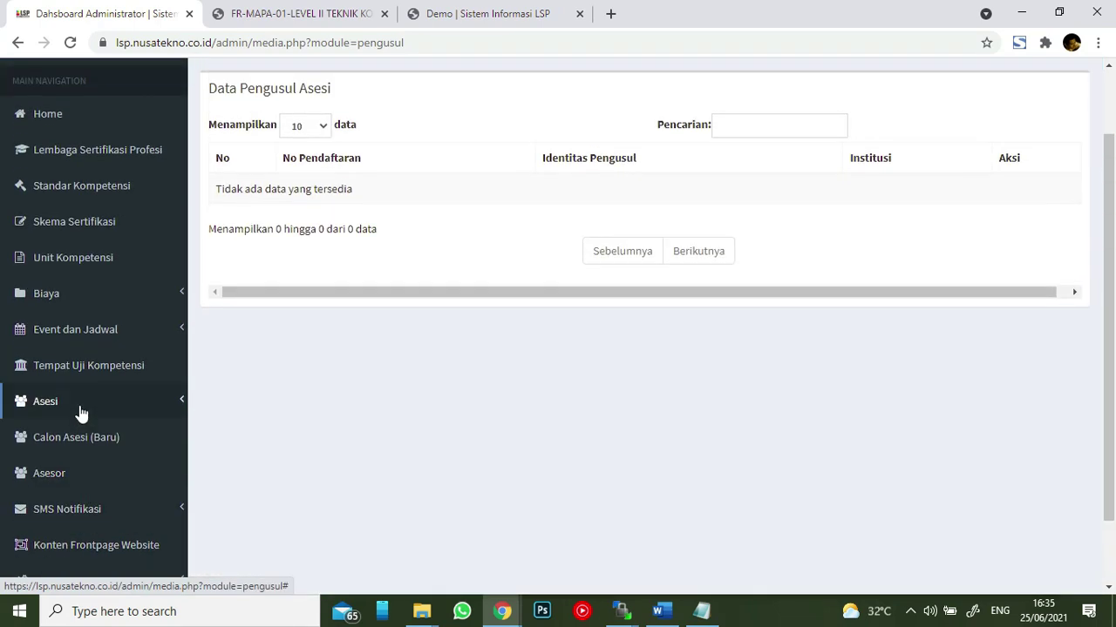
pyautogui.scroll(1, 80, 415)
pyautogui.click(69, 201)
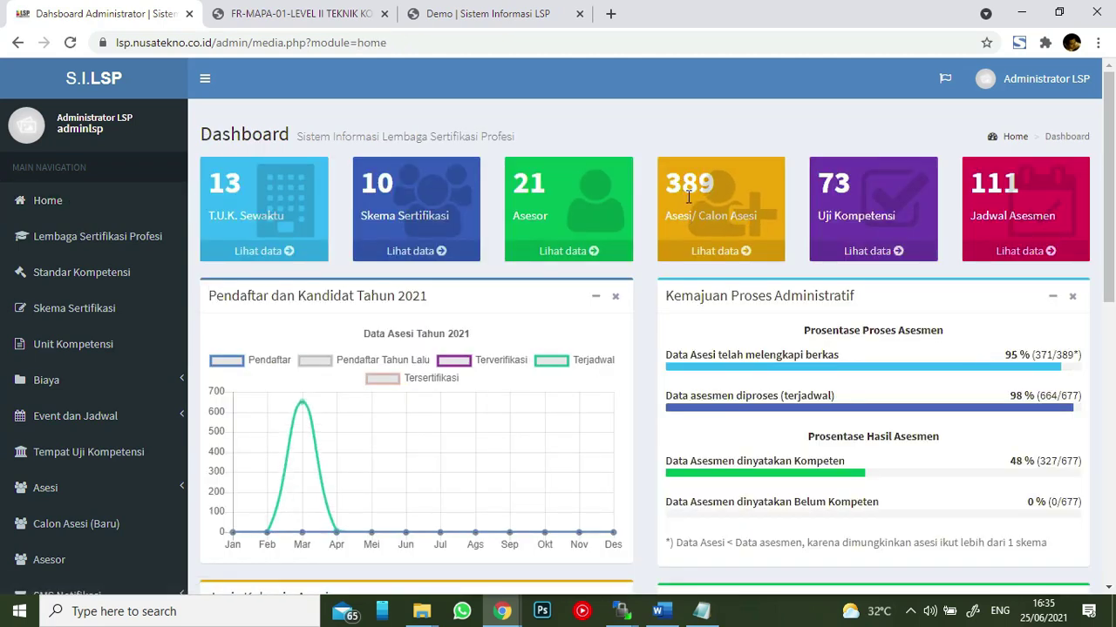
pyautogui.scroll(-5, 936, 335)
pyautogui.scroll(-2, 933, 326)
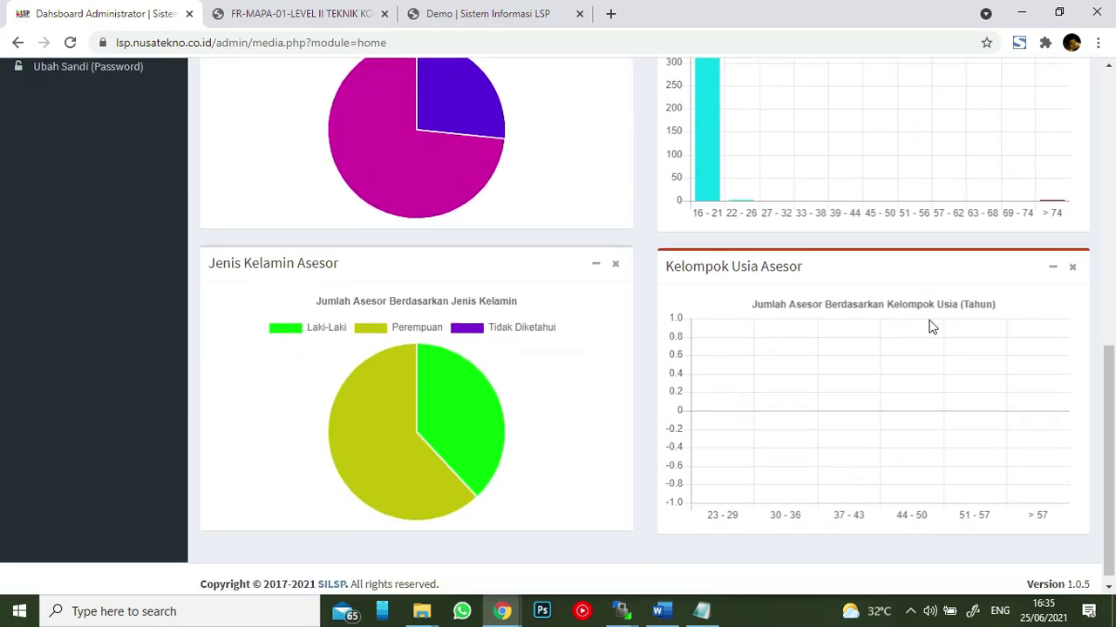
pyautogui.scroll(6, 929, 323)
pyautogui.scroll(2, 922, 316)
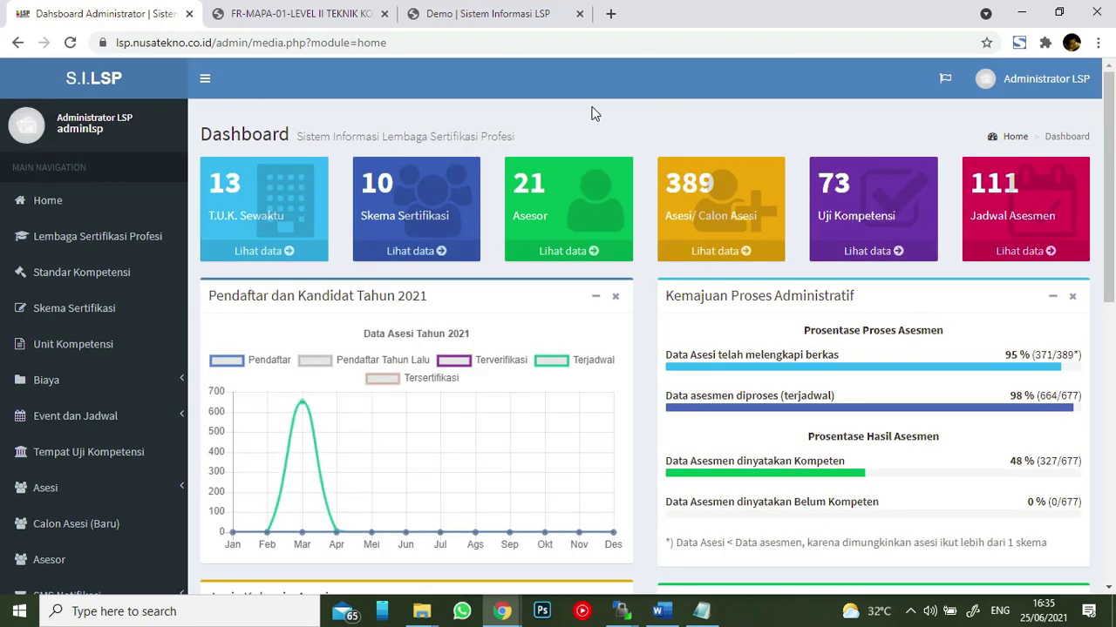
pyautogui.scroll(-3, 585, 111)
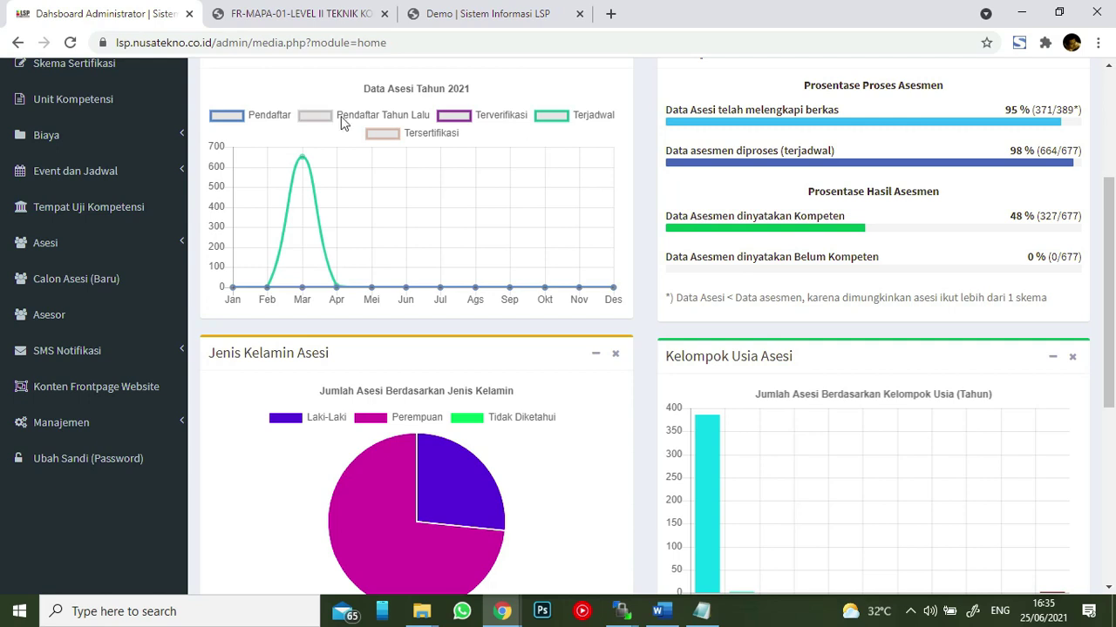
pyautogui.scroll(-4, 435, 225)
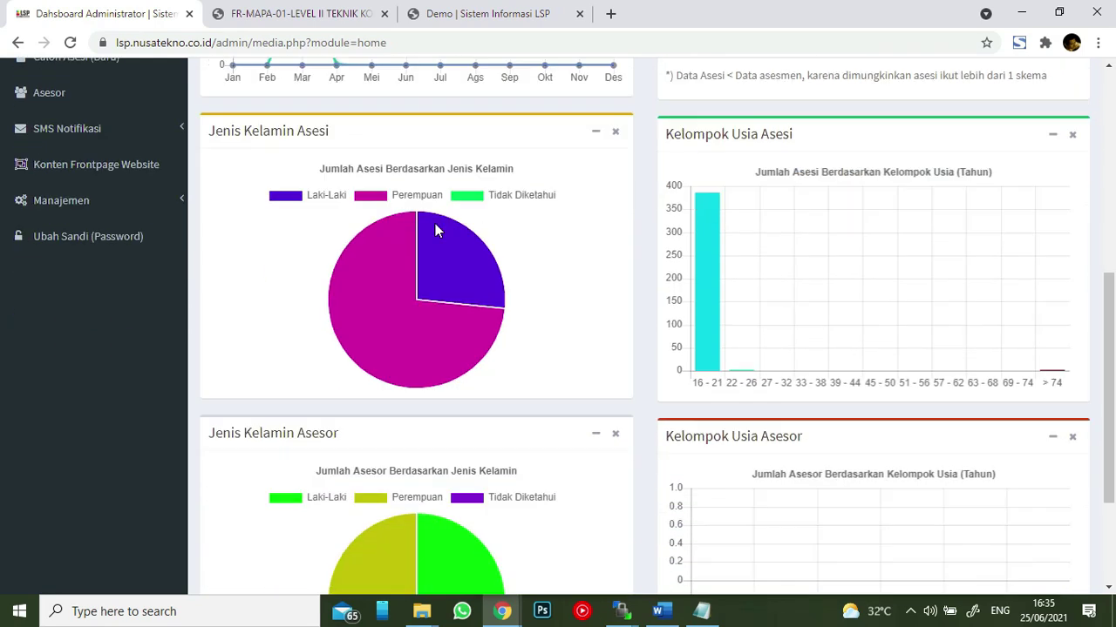
# - Scroll back up the dashboard and expand the Event dan Jadwal sidebar section
pyautogui.scroll(-1, 488, 409)
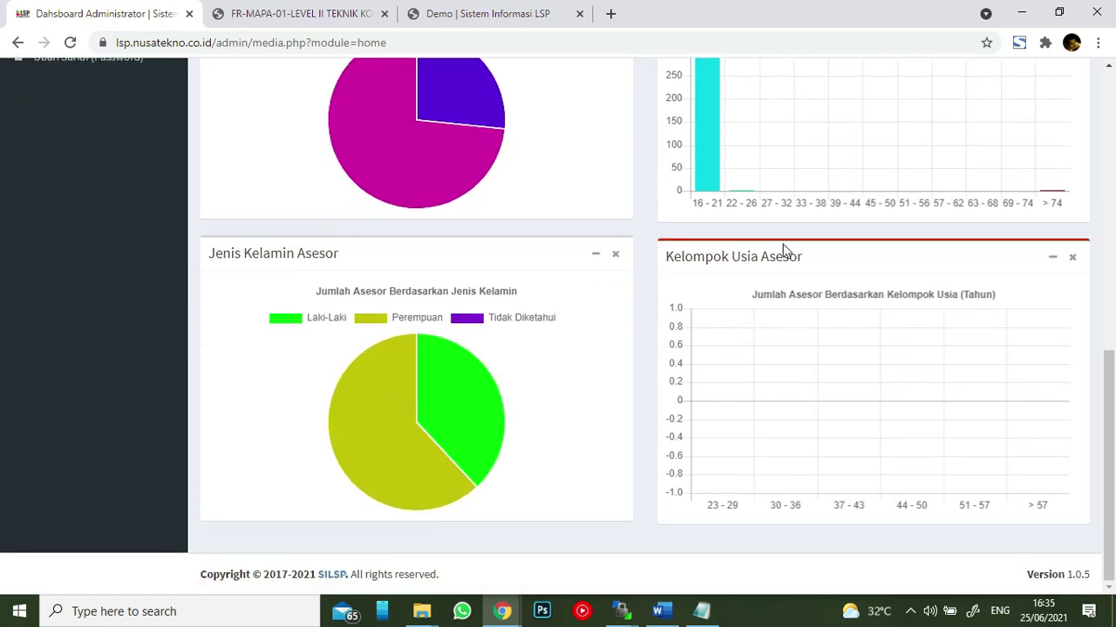
pyautogui.scroll(3, 786, 247)
pyautogui.scroll(2, 783, 249)
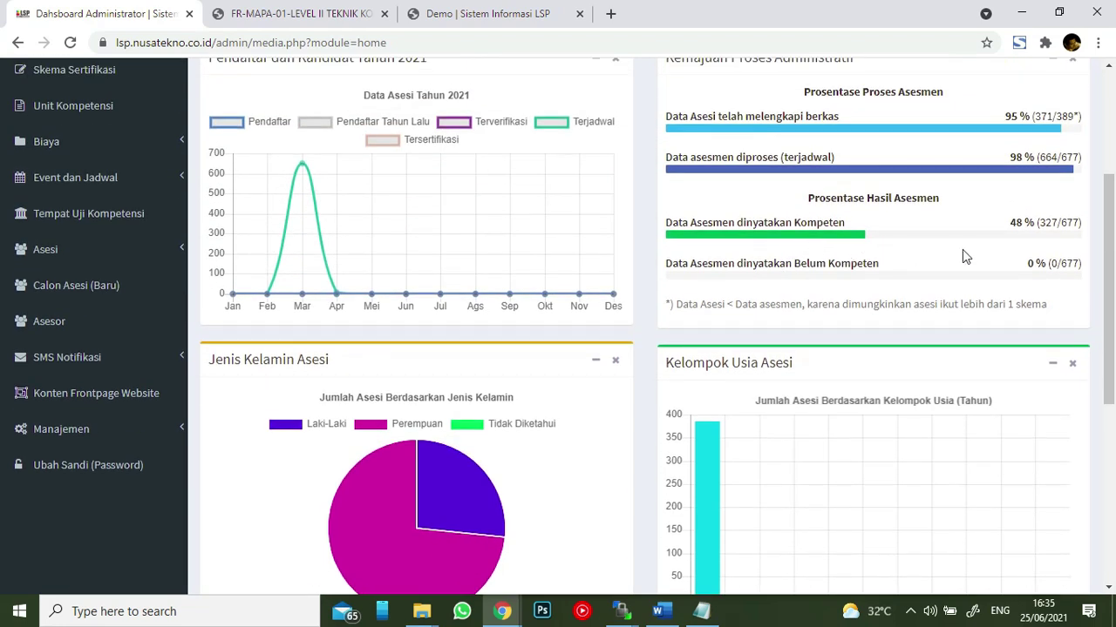
pyautogui.scroll(1, 967, 254)
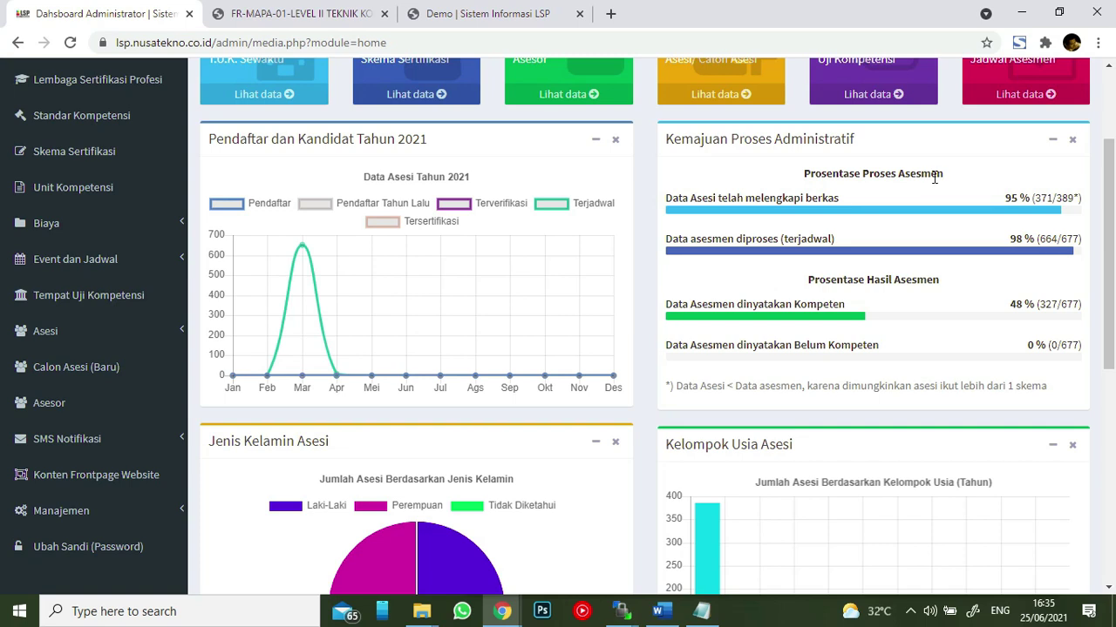
pyautogui.scroll(2, 933, 177)
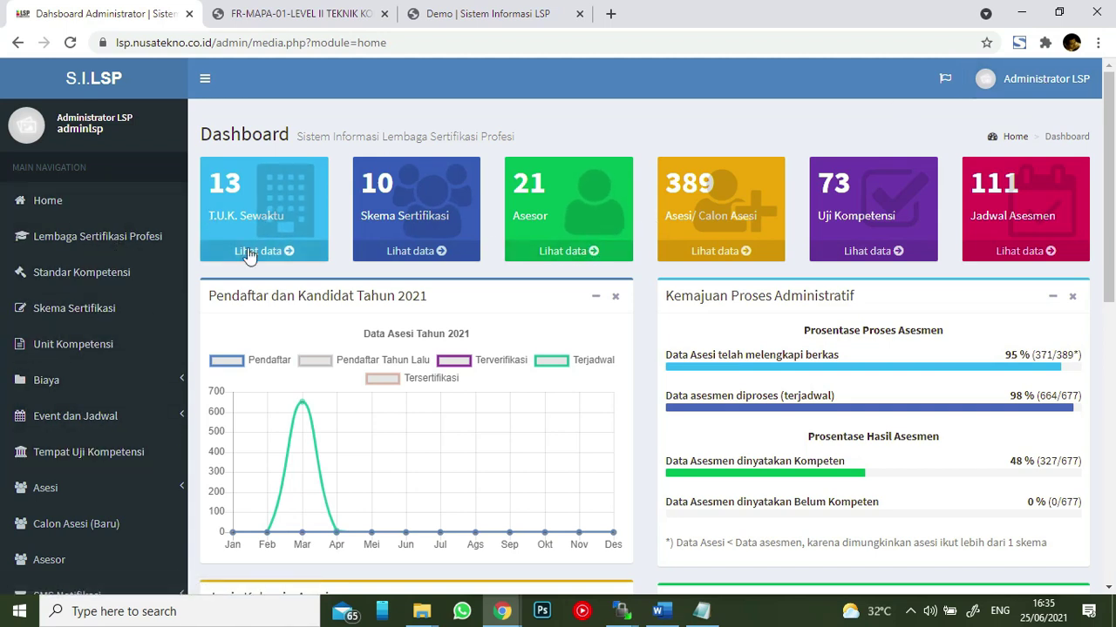
pyautogui.click(135, 427)
# - Save UKK TKJ 1's Unduh Hasil Asesmen (Lap. ke BNSP) export to Downloads and open it
pyautogui.scroll(-2, 136, 424)
pyautogui.click(124, 319)
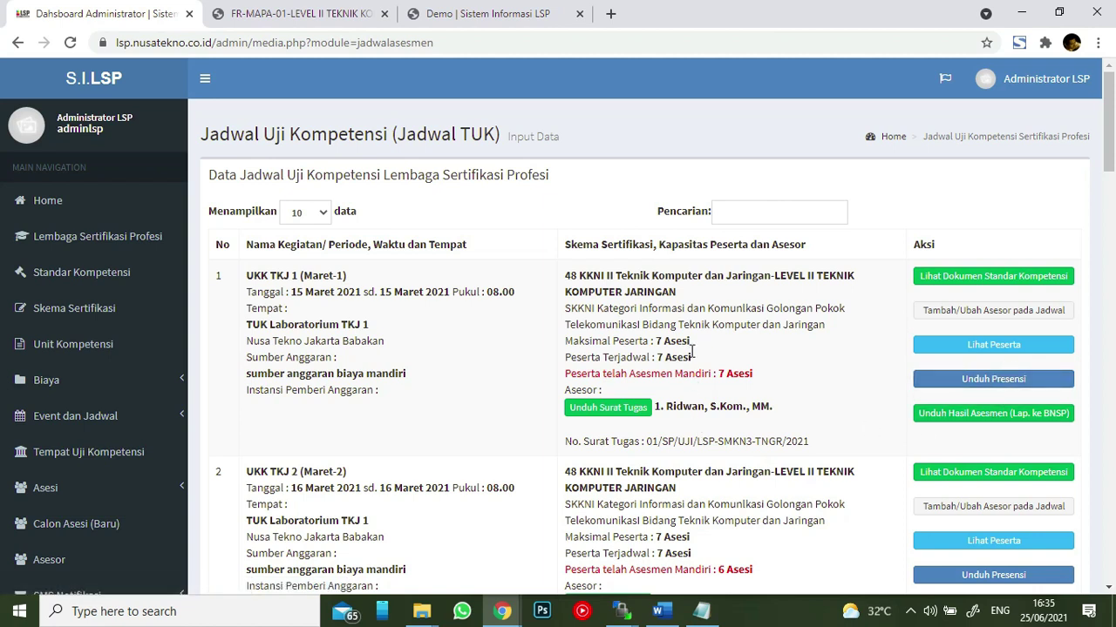
pyautogui.click(950, 421)
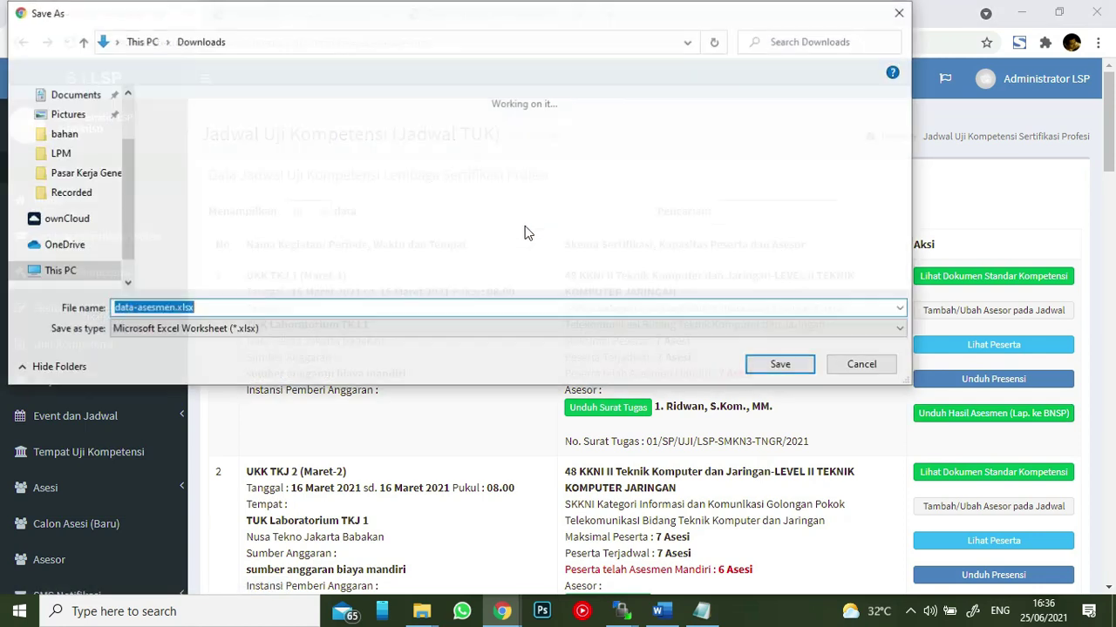
pyautogui.click(781, 365)
pyautogui.click(96, 575)
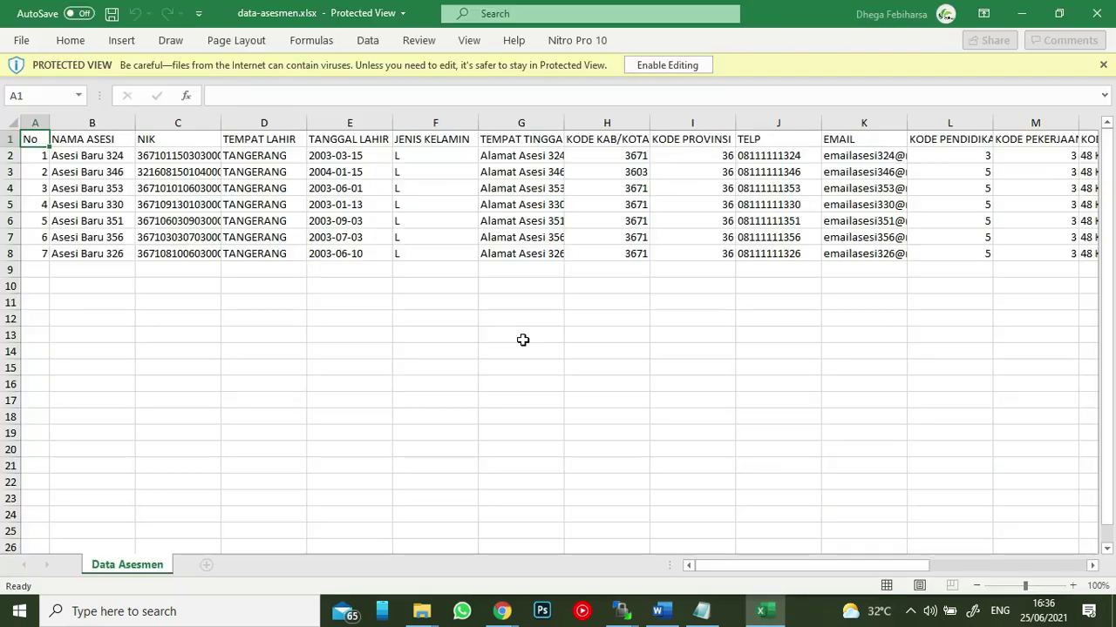
# - Scroll data-asesmen.xlsx right to review columns I–U for the seven asesi
pyautogui.moveTo(736, 566); pyautogui.dragTo(987, 559)
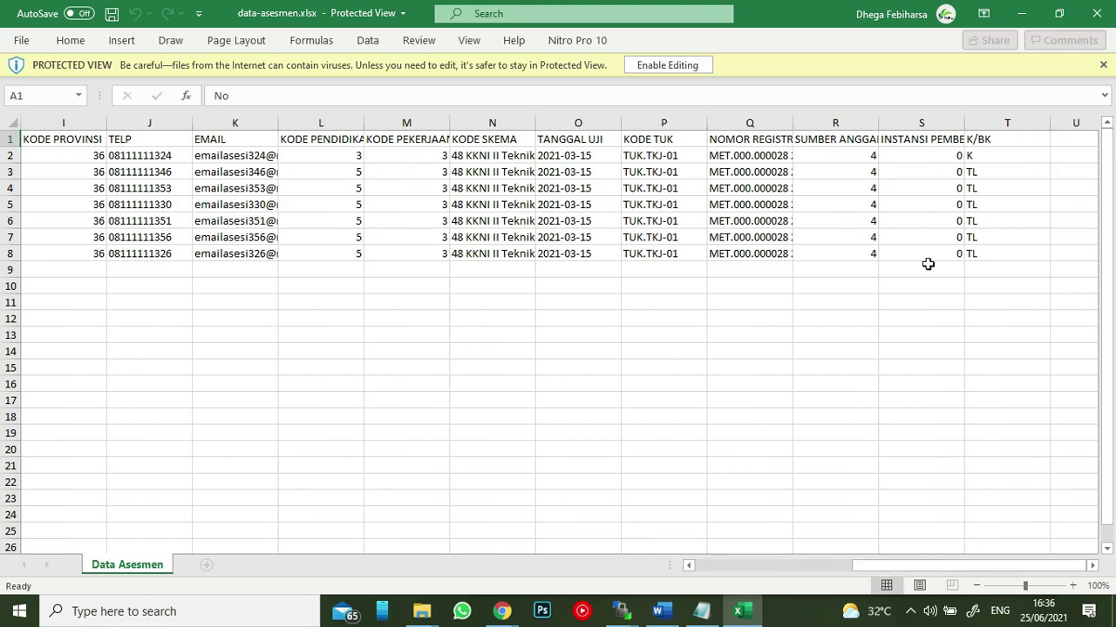
# - Close Excel and open Lihat Peserta for the 15 Maret 2021 schedule
pyautogui.click(1097, 13)
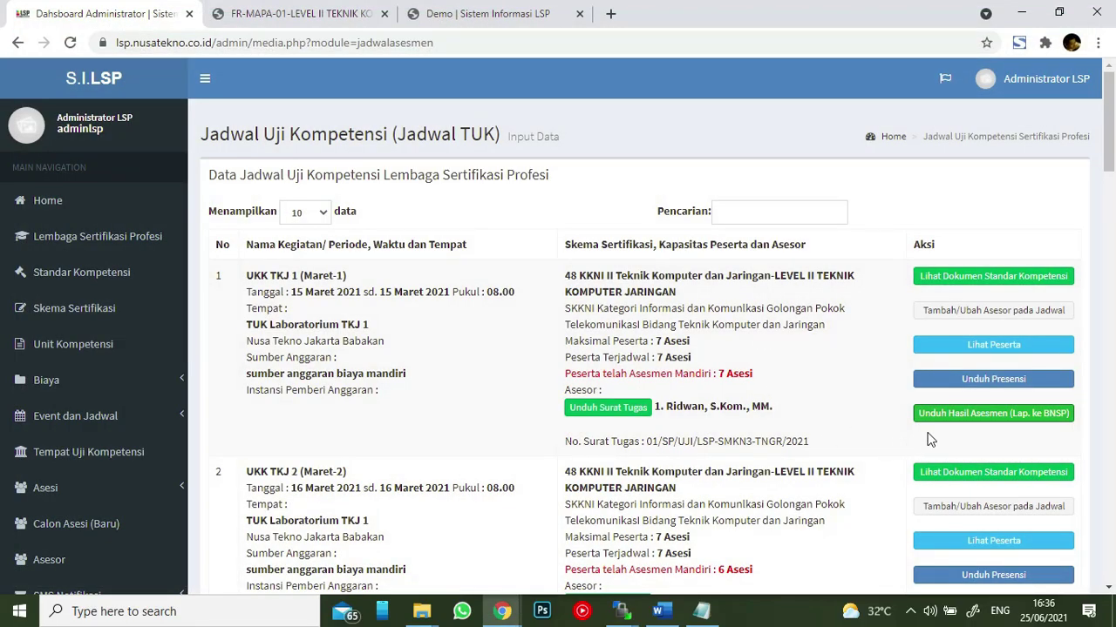
pyautogui.click(980, 345)
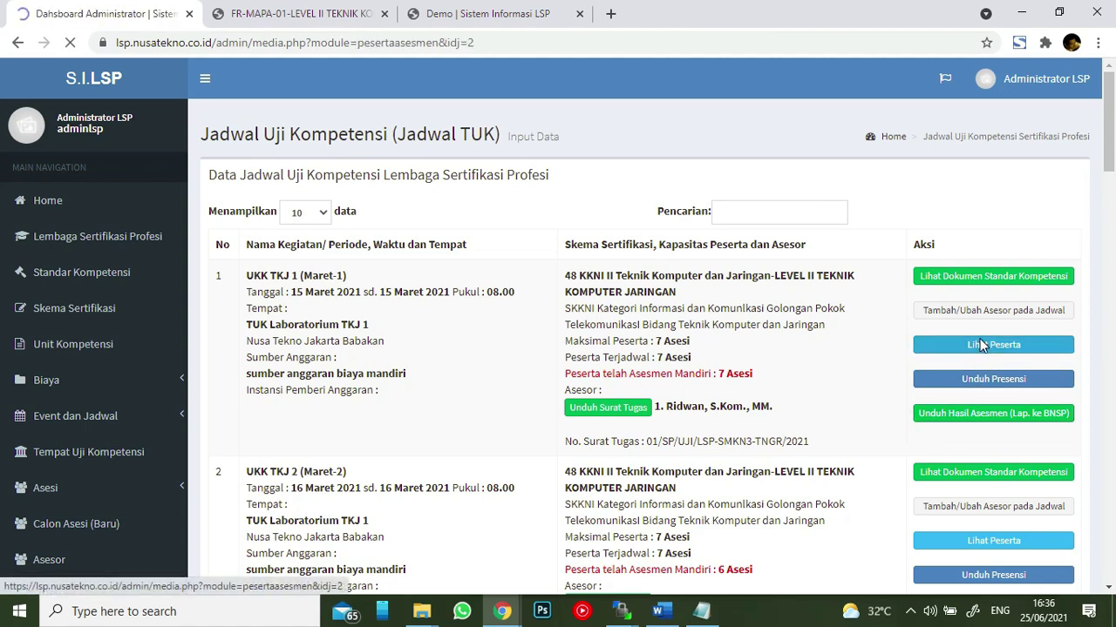
pyautogui.scroll(-5, 571, 250)
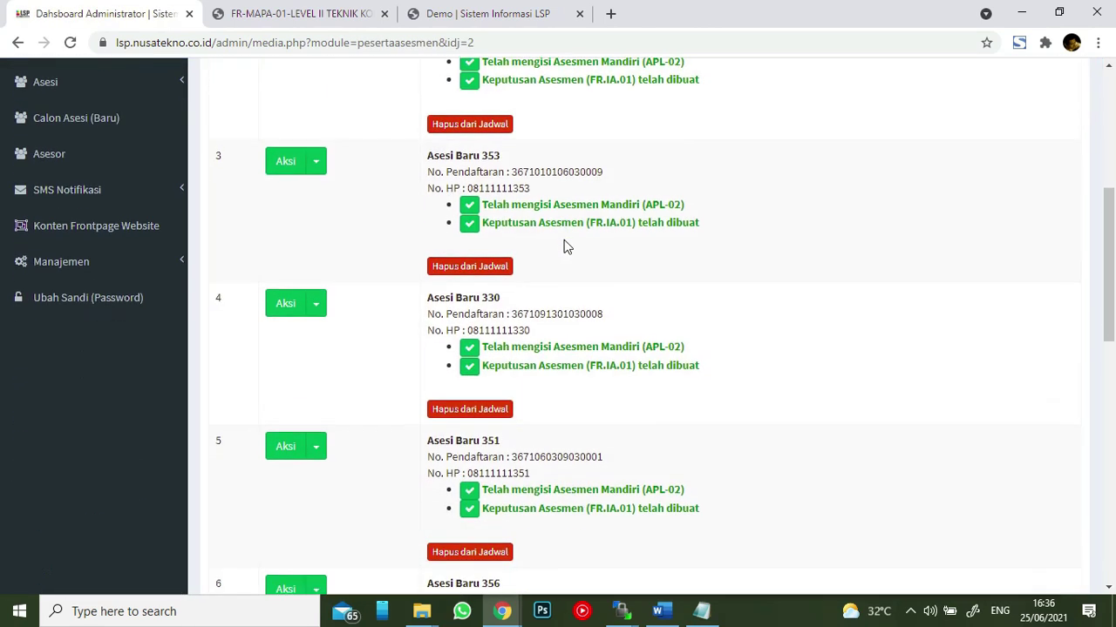
pyautogui.scroll(-5, 565, 244)
pyautogui.scroll(10, 565, 244)
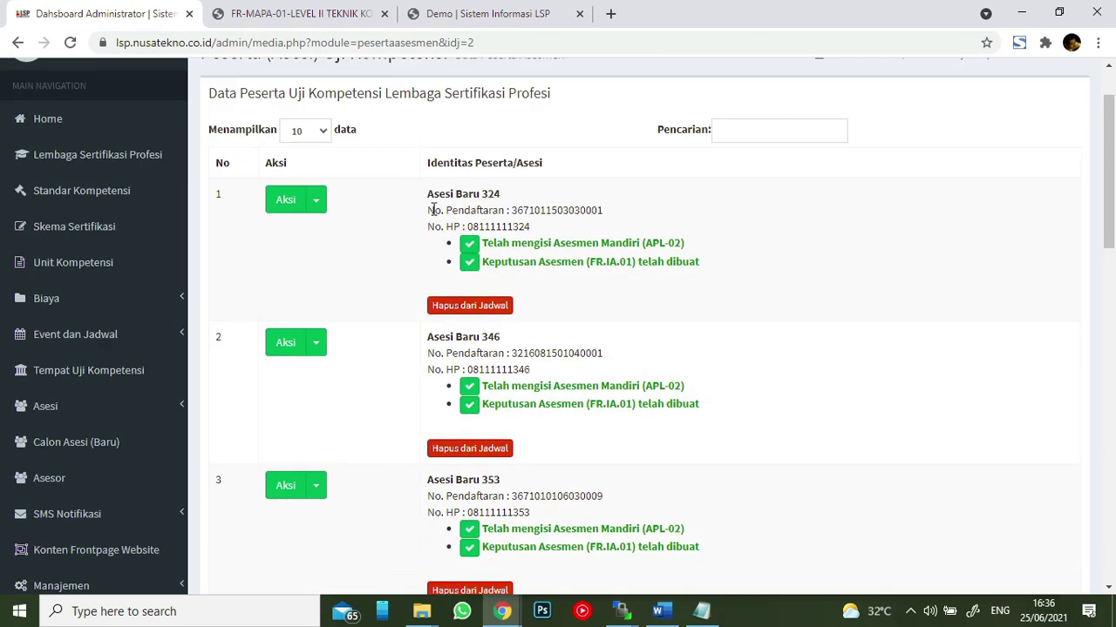
pyautogui.scroll(2, 434, 211)
# - Preview the first participant's downloadable forms, then browse the seven participant rows
pyautogui.click(315, 281)
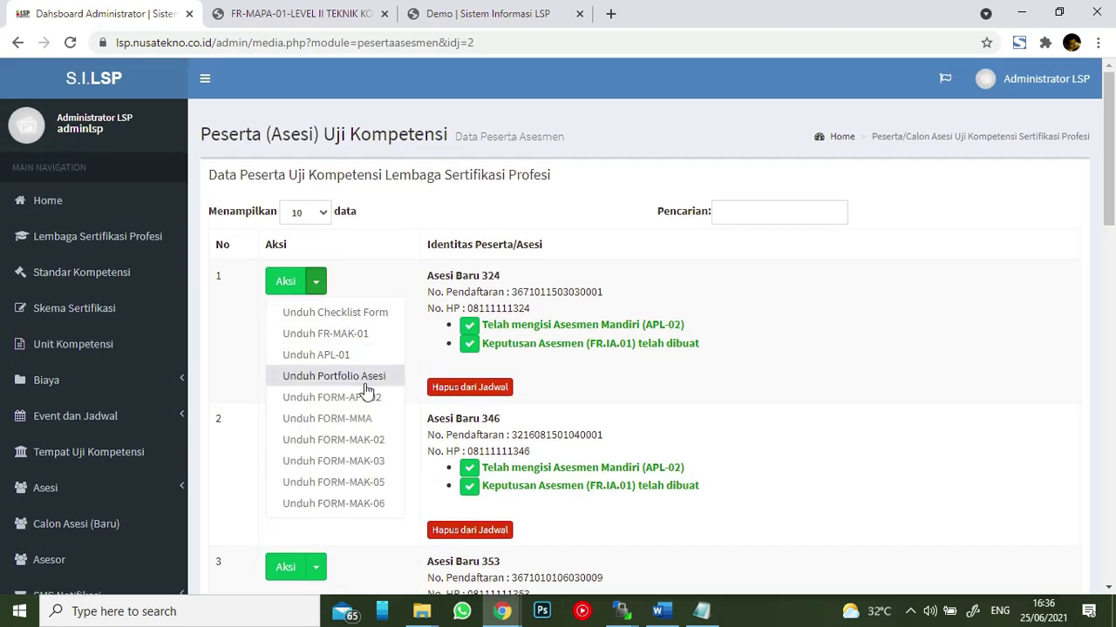
pyautogui.click(366, 275)
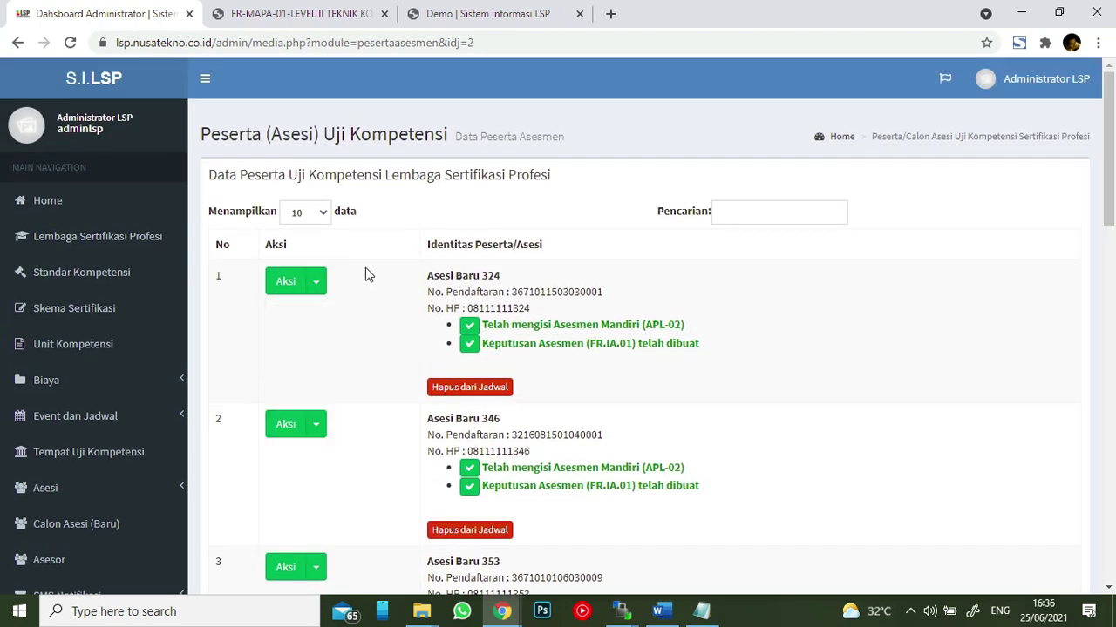
pyautogui.scroll(-3, 356, 339)
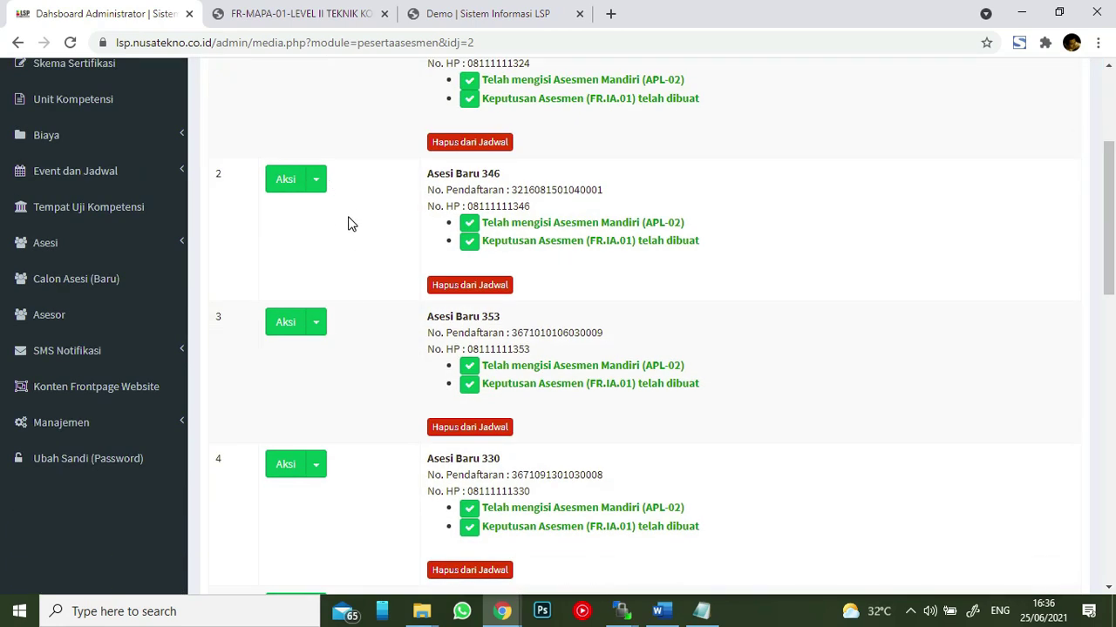
pyautogui.scroll(-1, 351, 230)
pyautogui.scroll(4, 354, 230)
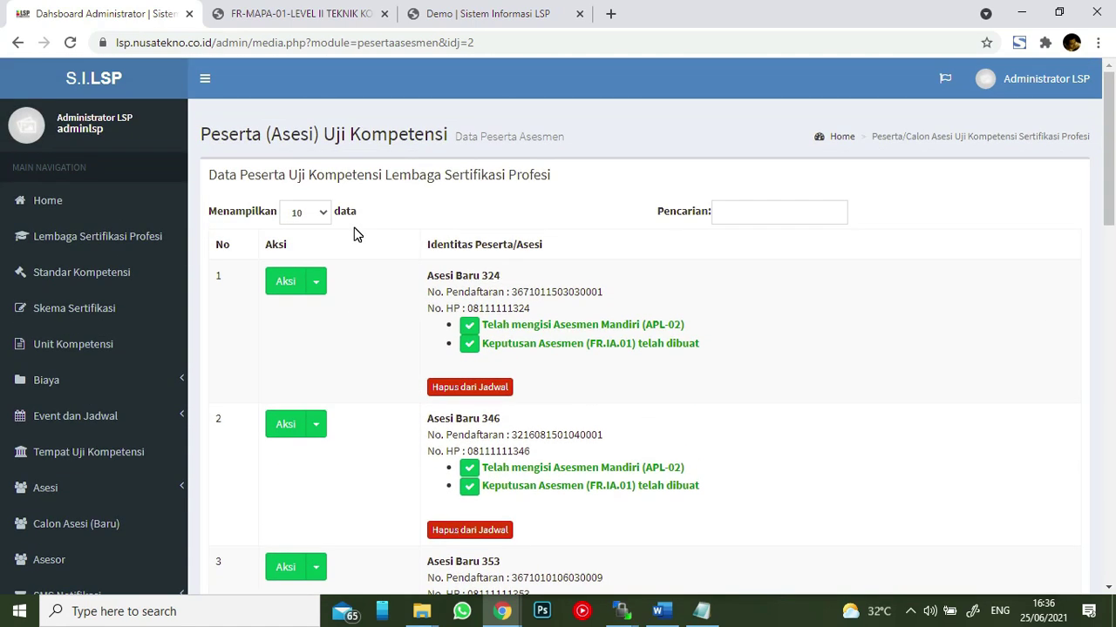
pyautogui.scroll(-1, 650, 246)
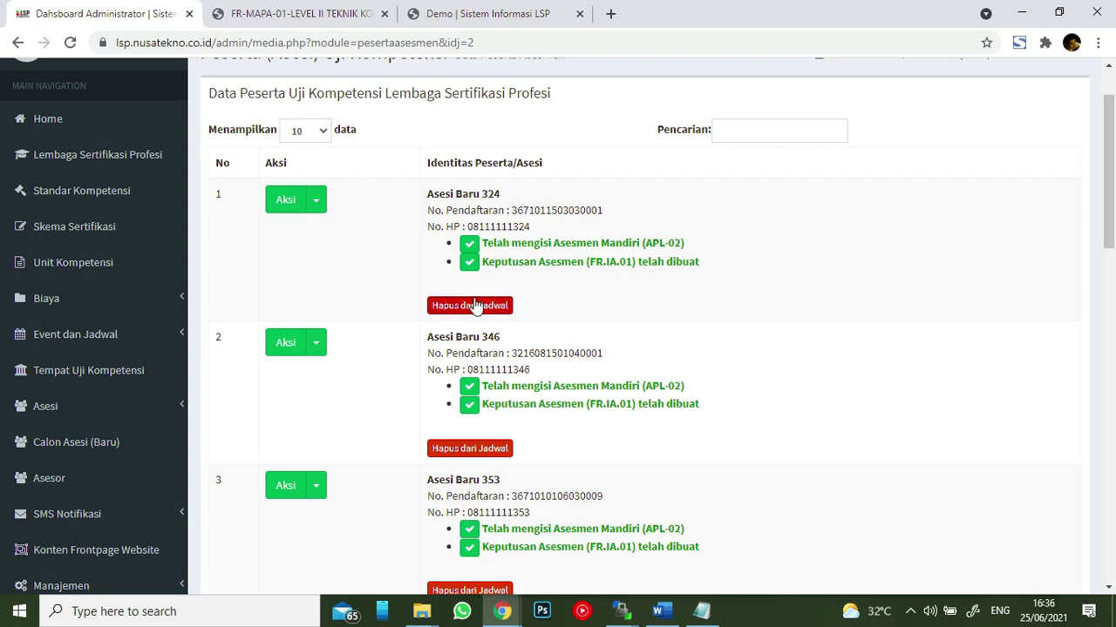
pyautogui.scroll(-1, 662, 242)
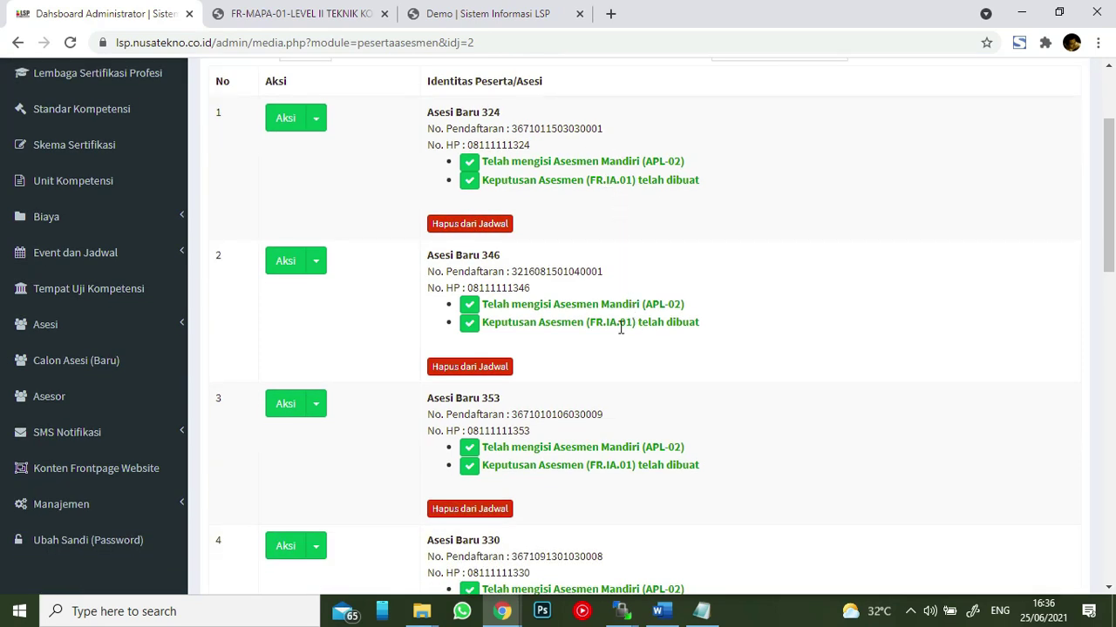
pyautogui.scroll(-3, 620, 327)
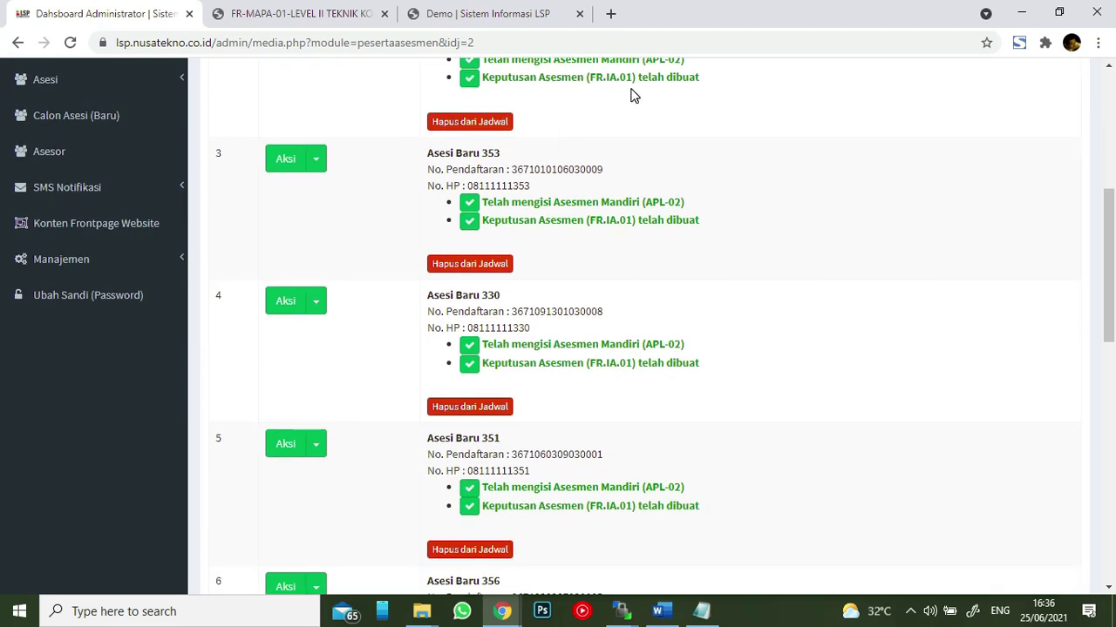
pyautogui.scroll(2, 659, 102)
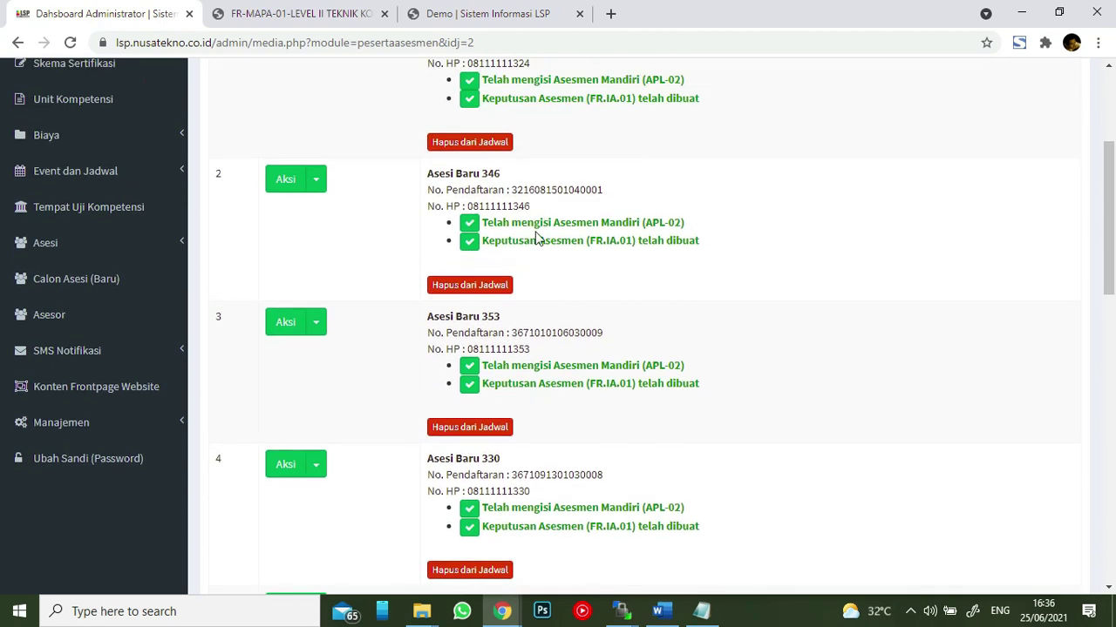
# - Highlight the second participant's FR.IA.01 status and scroll to Info Jadwal Asesmen
pyautogui.moveTo(487, 245); pyautogui.dragTo(705, 242)
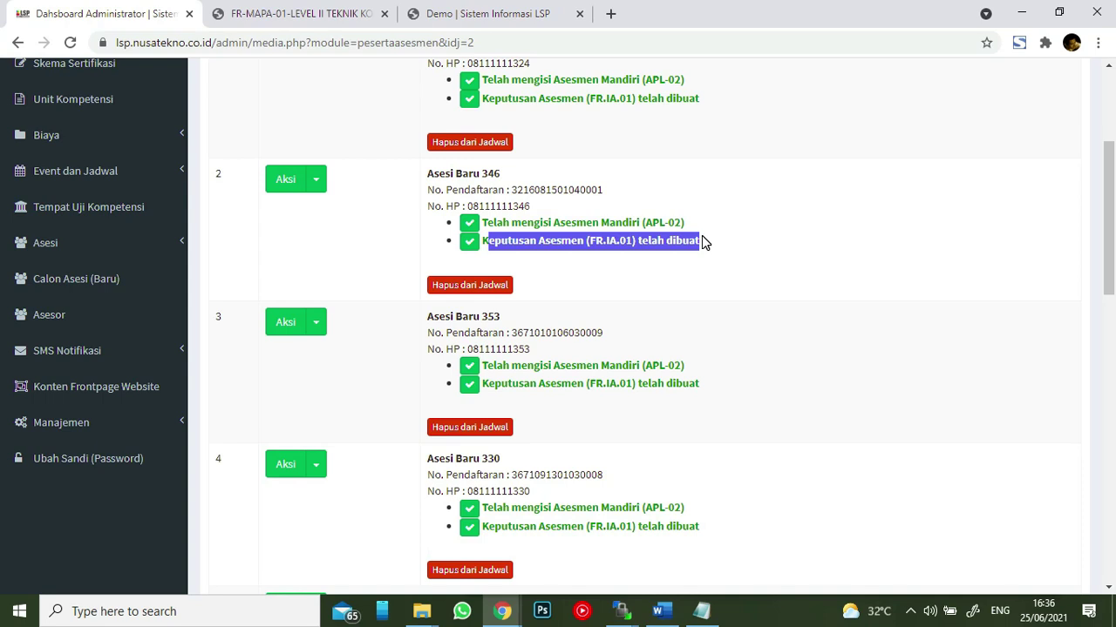
pyautogui.click(704, 250)
pyautogui.scroll(-10, 676, 226)
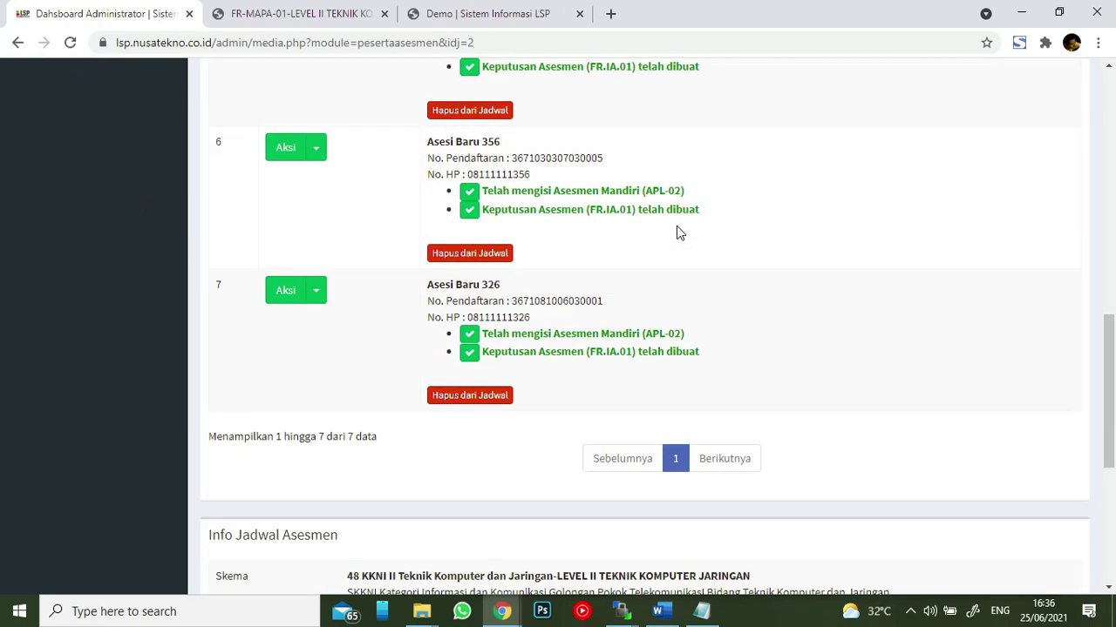
pyautogui.scroll(-2, 672, 224)
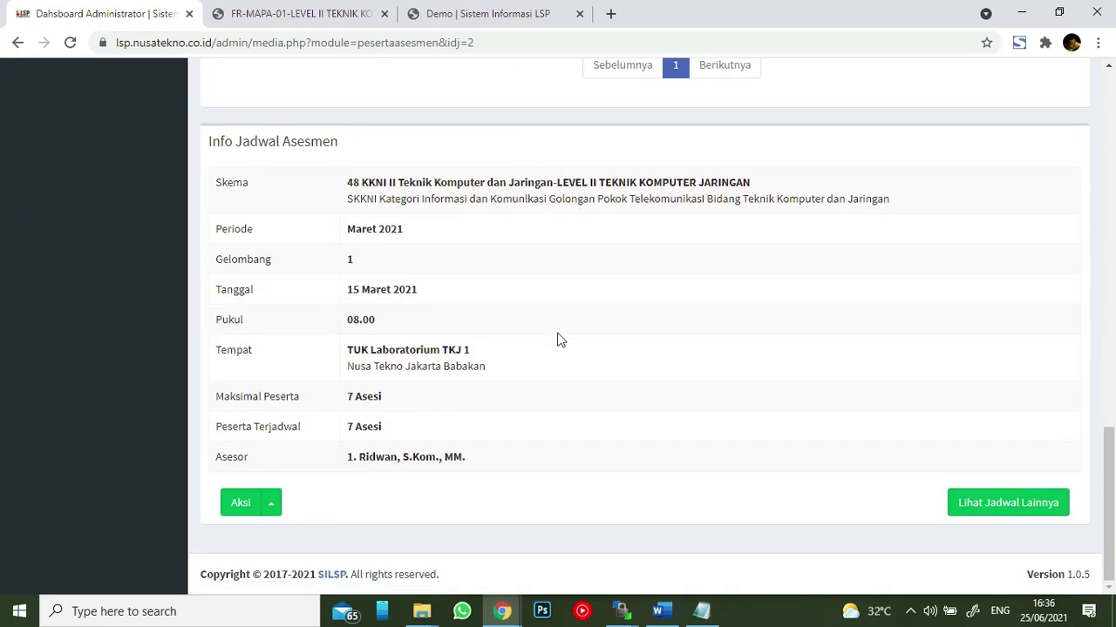
# - Download the schedule's FR-AK-05 report as a PDF into Downloads
pyautogui.click(270, 506)
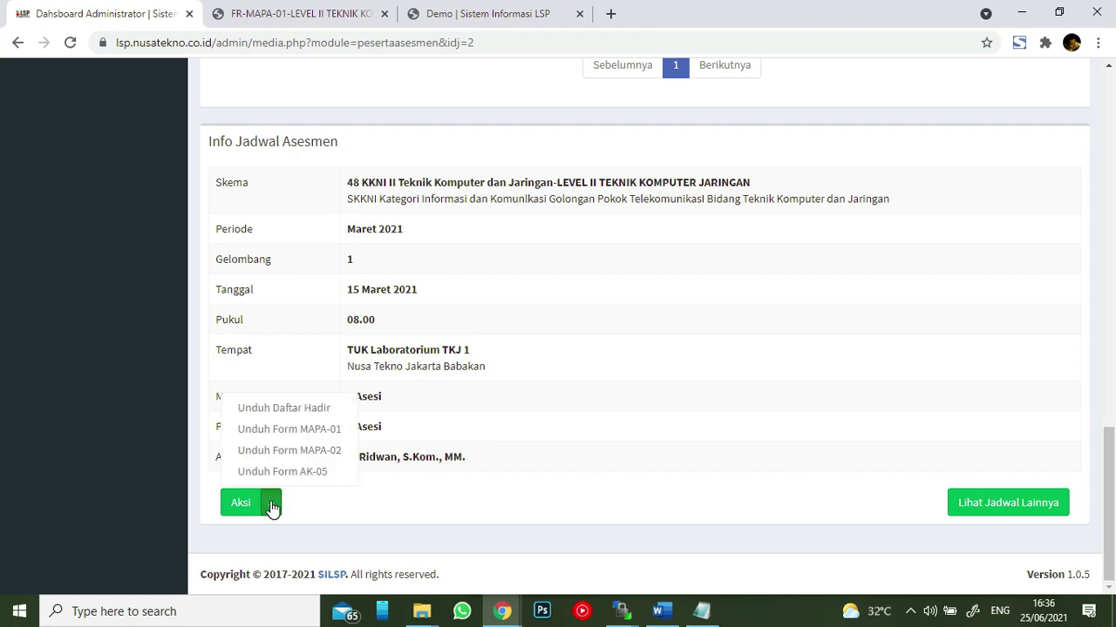
pyautogui.click(325, 476)
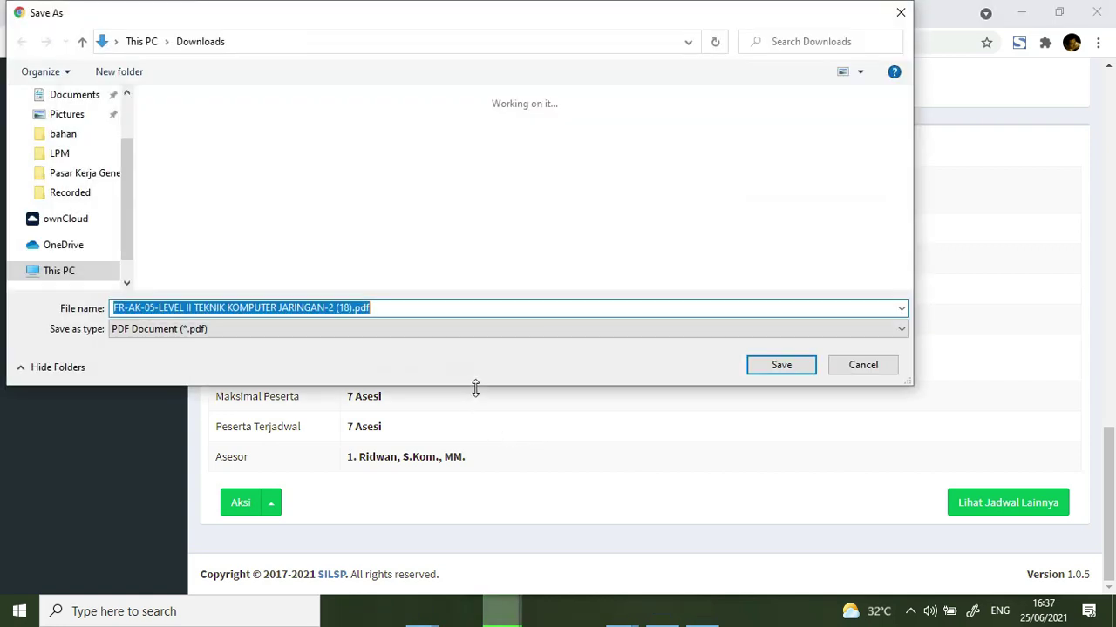
pyautogui.click(784, 366)
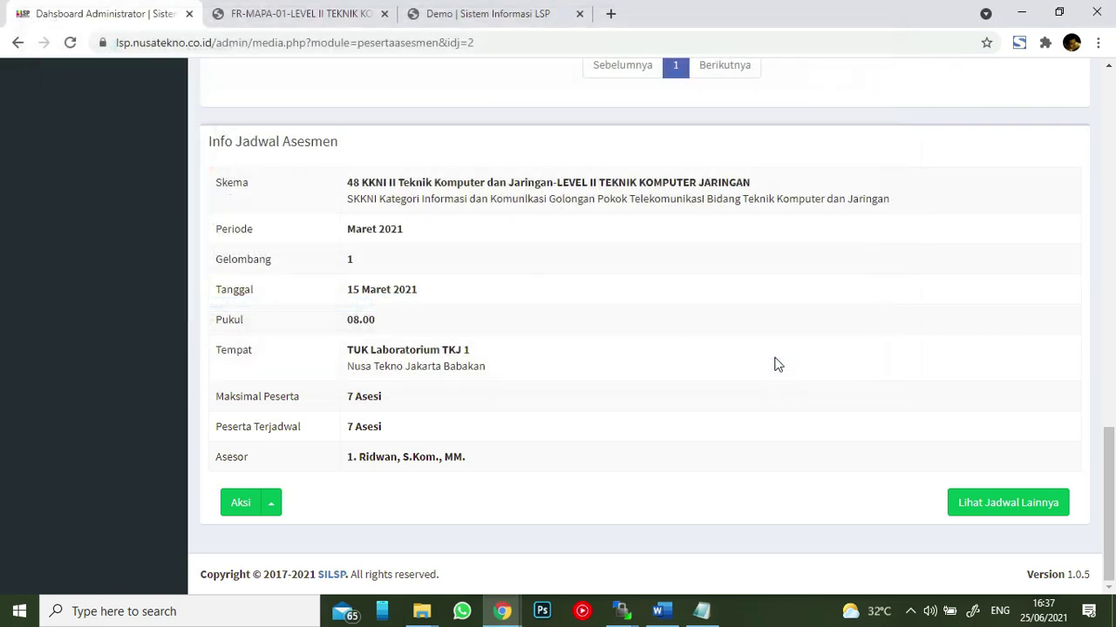
# - Open the FR-AK-05 PDF and review its six pages, with every asesi marked K
pyautogui.click(90, 571)
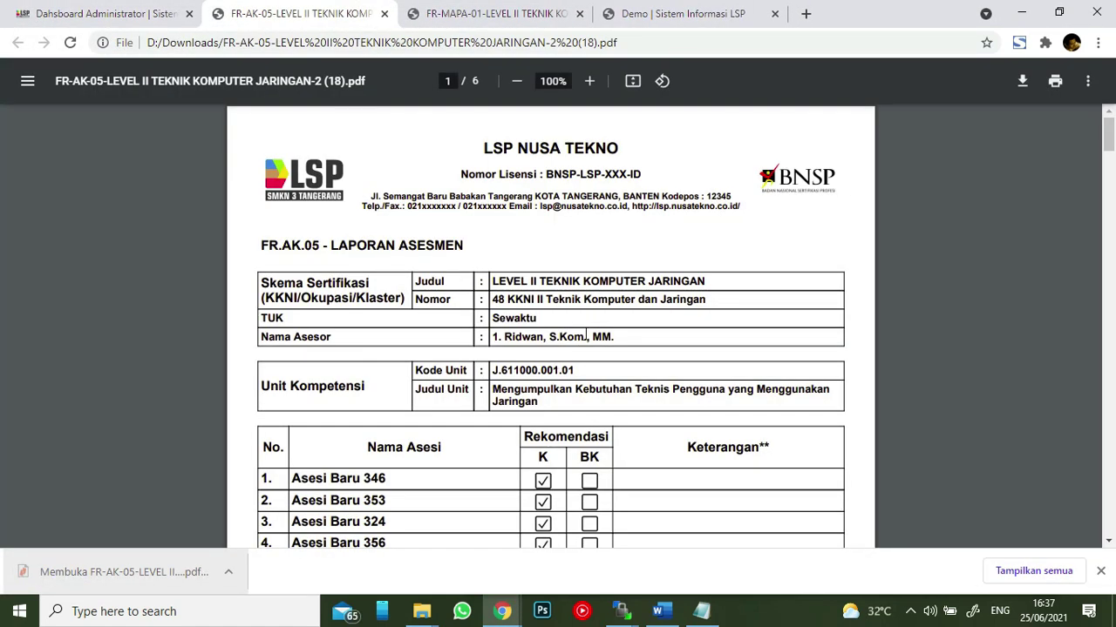
pyautogui.scroll(-4, 369, 278)
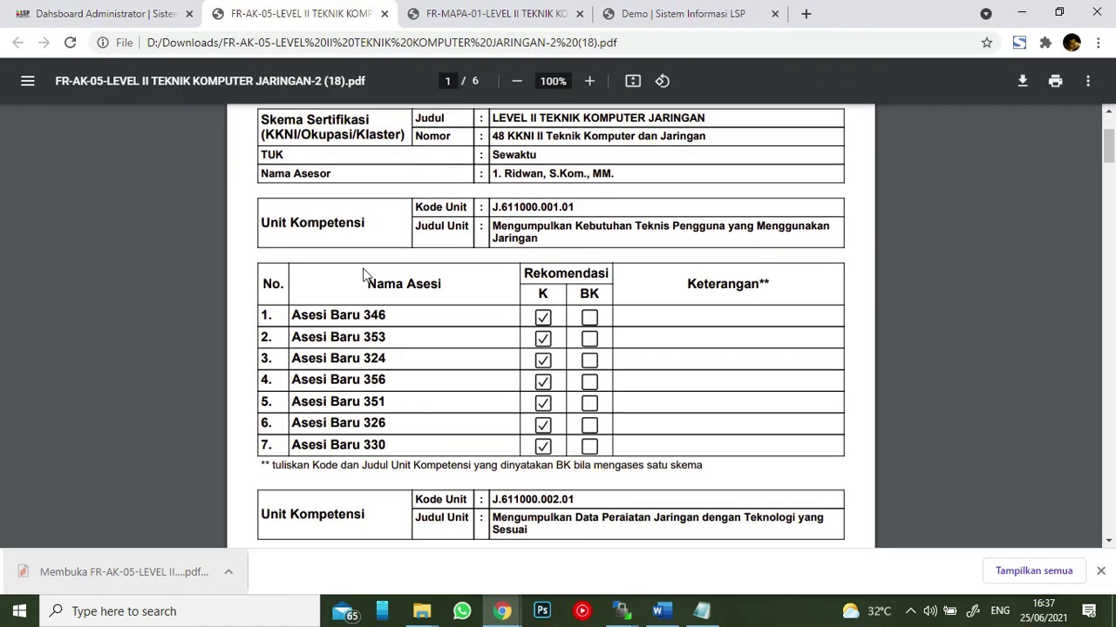
pyautogui.scroll(-4, 759, 419)
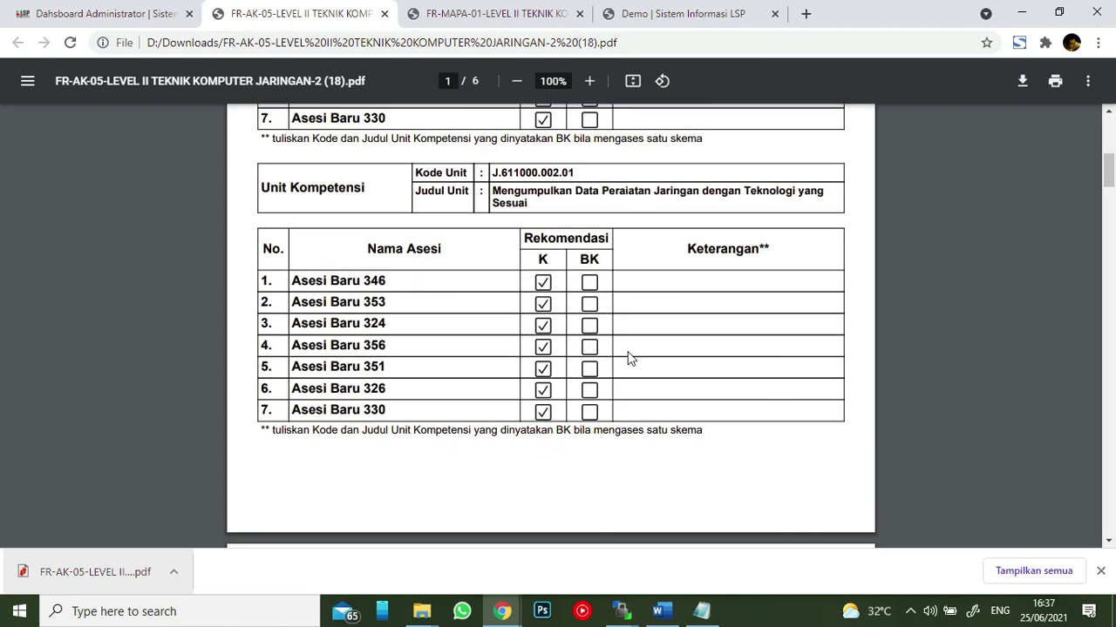
pyautogui.scroll(-18, 541, 390)
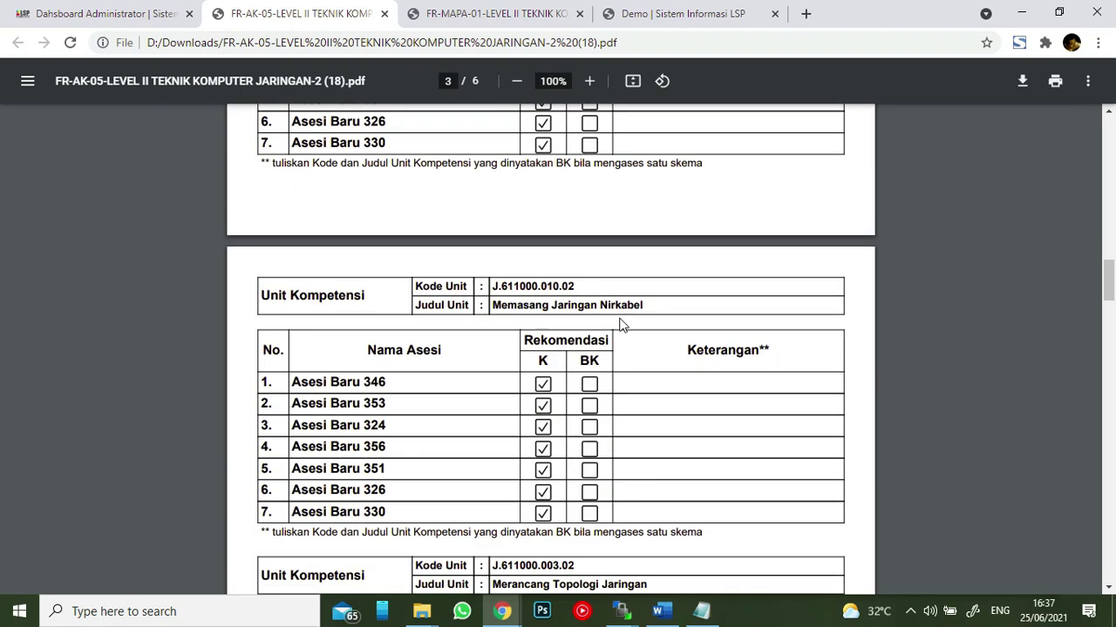
pyautogui.scroll(-20, 618, 315)
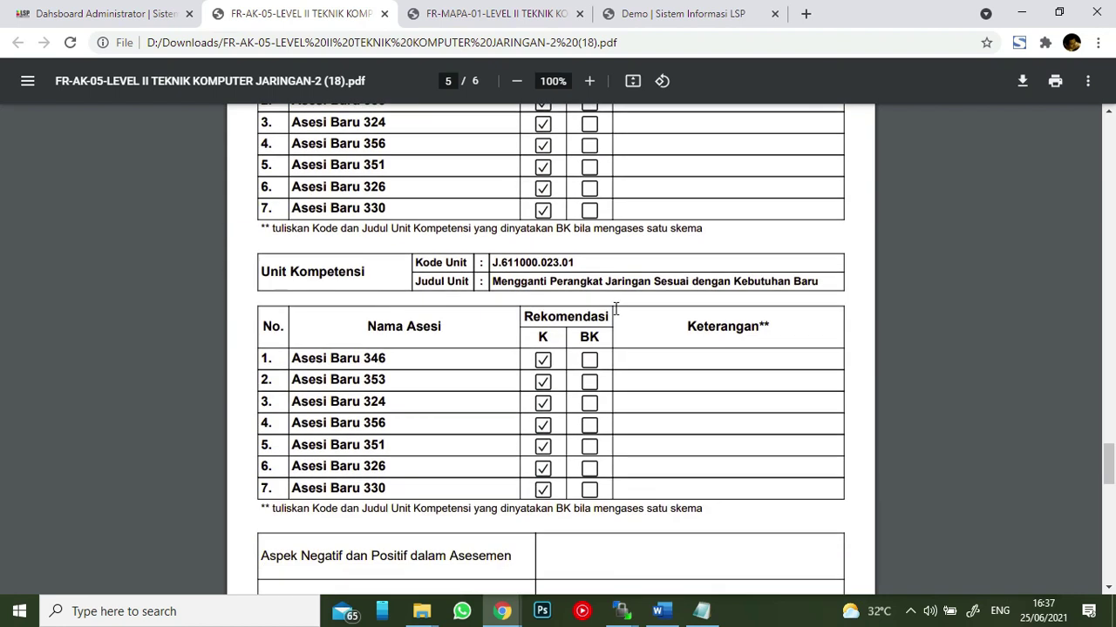
pyautogui.scroll(-5, 616, 314)
pyautogui.scroll(5, 611, 307)
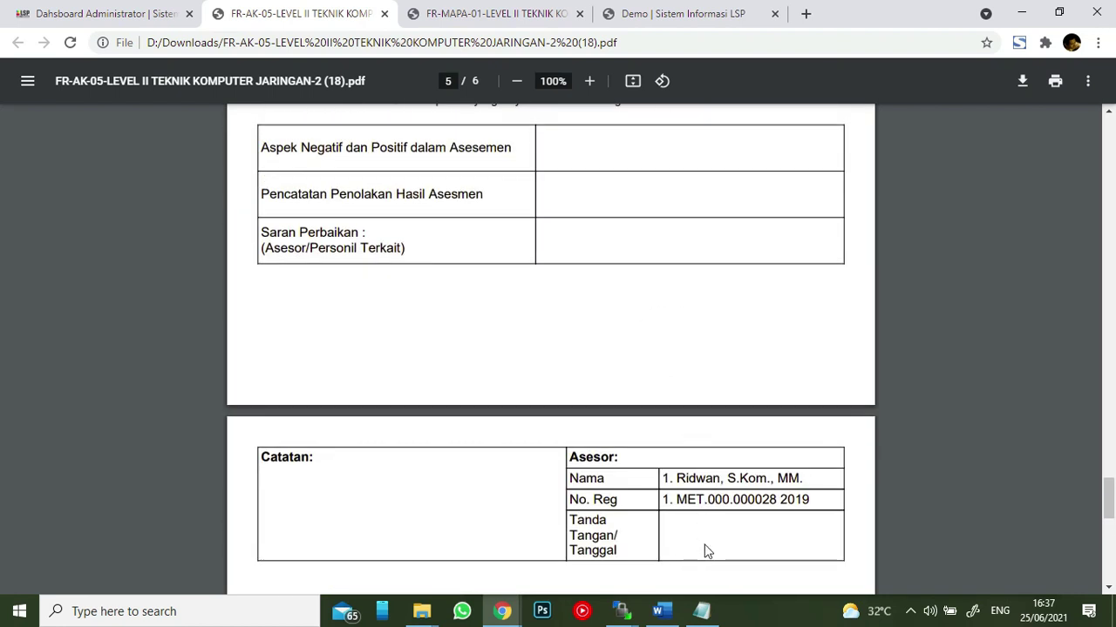
pyautogui.scroll(3, 535, 327)
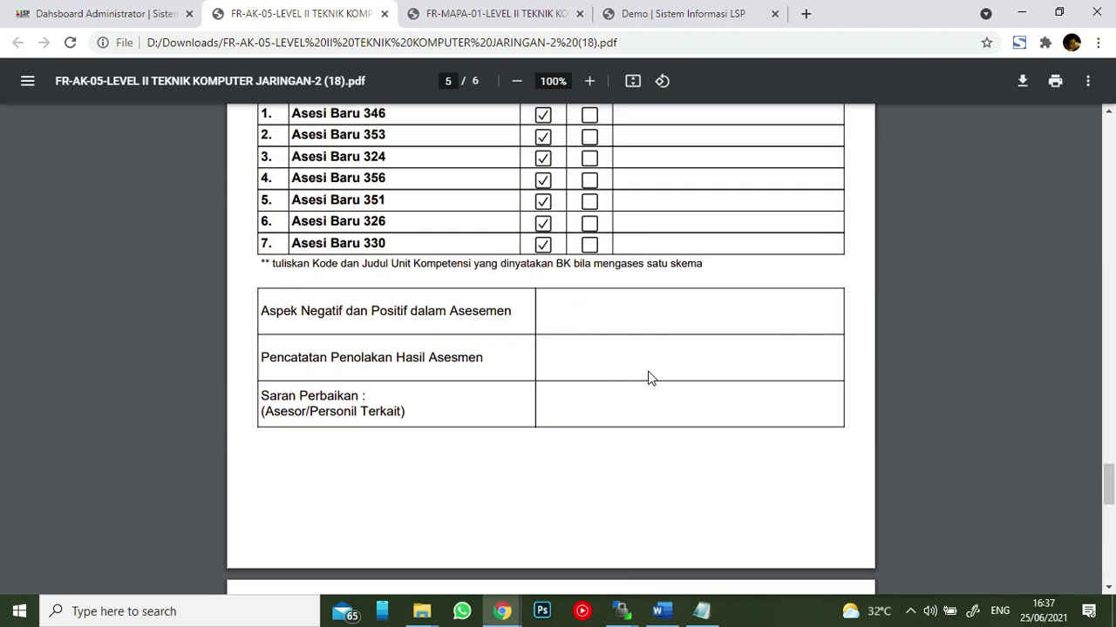
pyautogui.scroll(10, 647, 377)
pyautogui.scroll(15, 533, 351)
pyautogui.scroll(12, 533, 351)
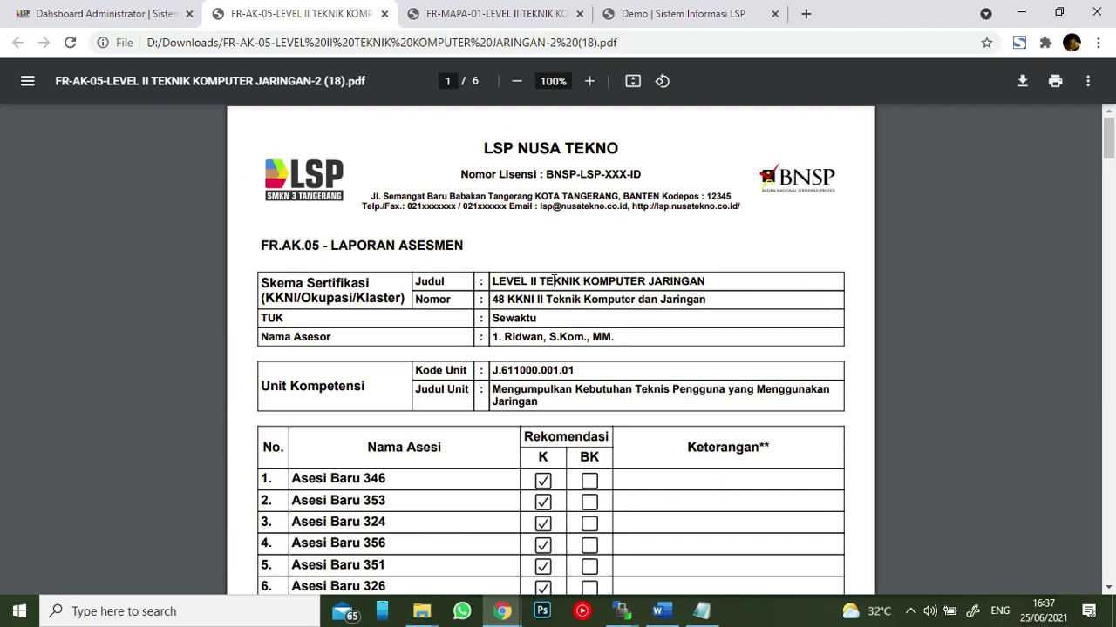
# - Return to the admin portal and open the Asesor list
pyautogui.click(120, 15)
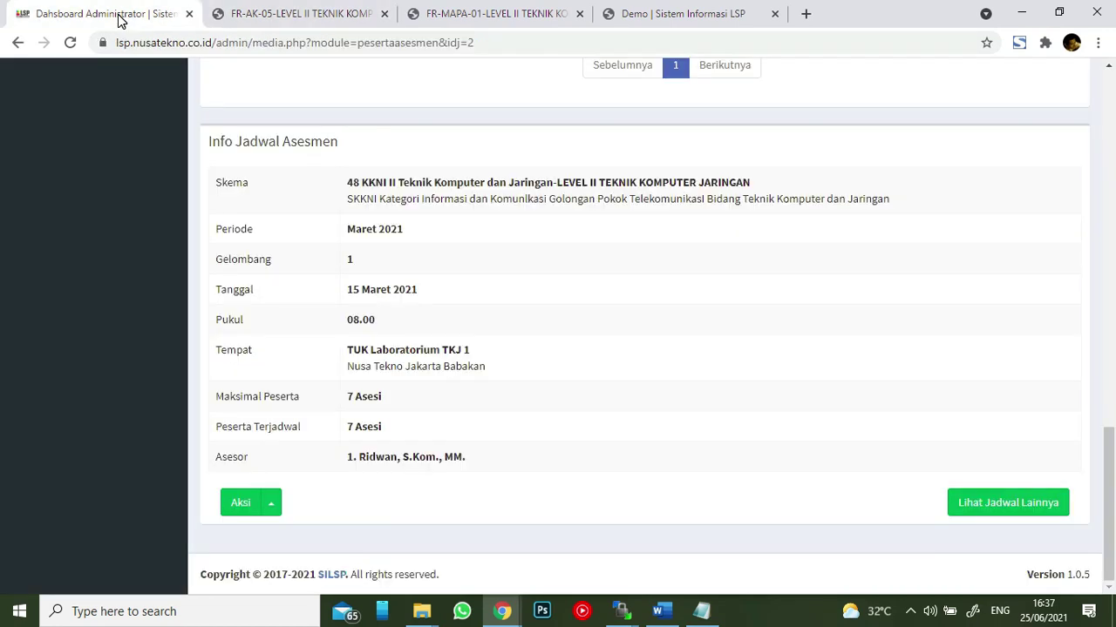
pyautogui.scroll(15, 638, 258)
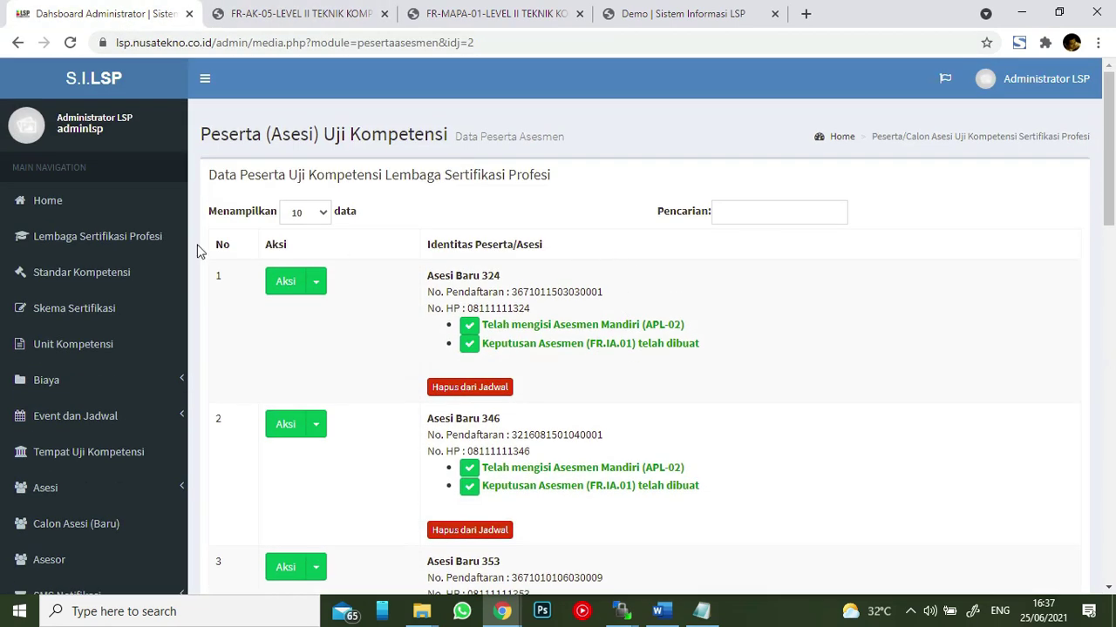
pyautogui.scroll(-2, 73, 479)
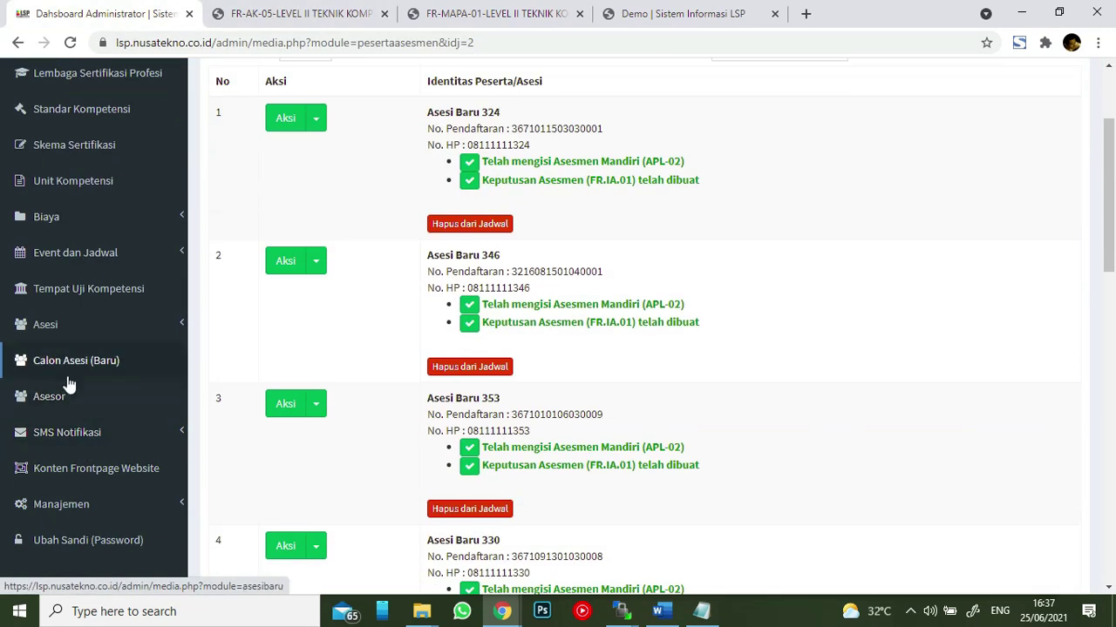
pyautogui.click(54, 399)
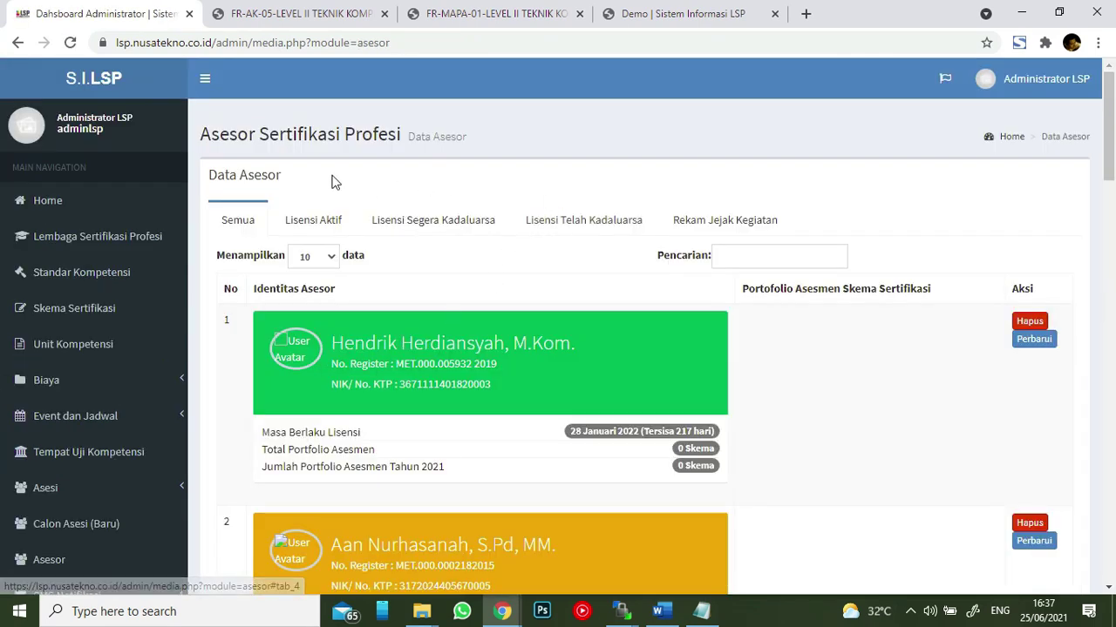
# - Search the assessor list for 'rid' and copy the remaining assessor's NIK with Salin
pyautogui.scroll(-3, 436, 175)
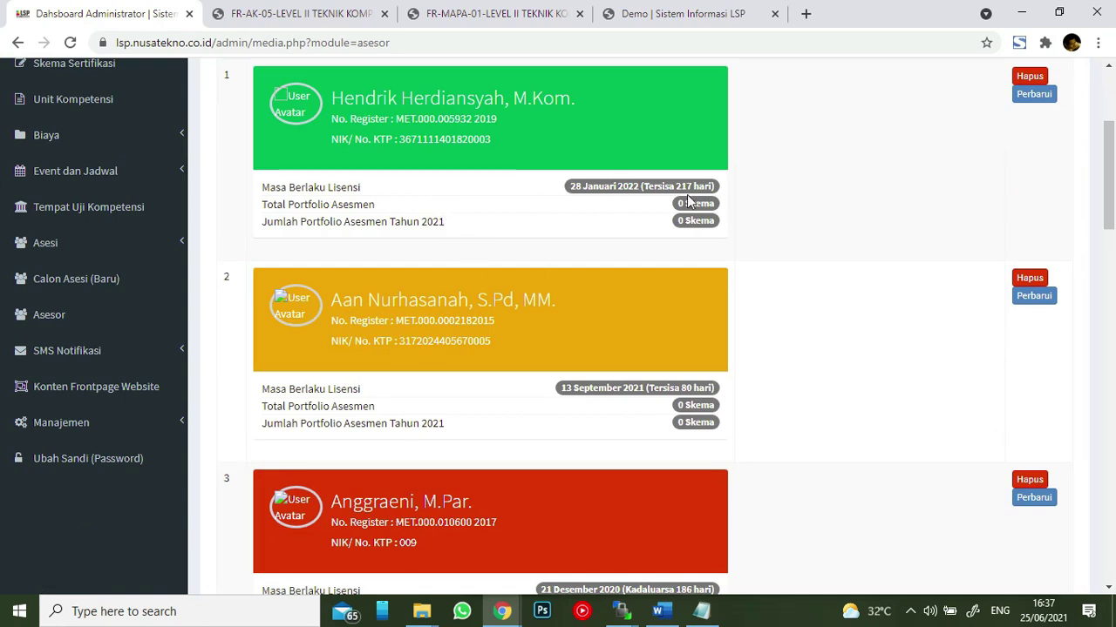
pyautogui.scroll(2, 688, 200)
pyautogui.click(745, 177)
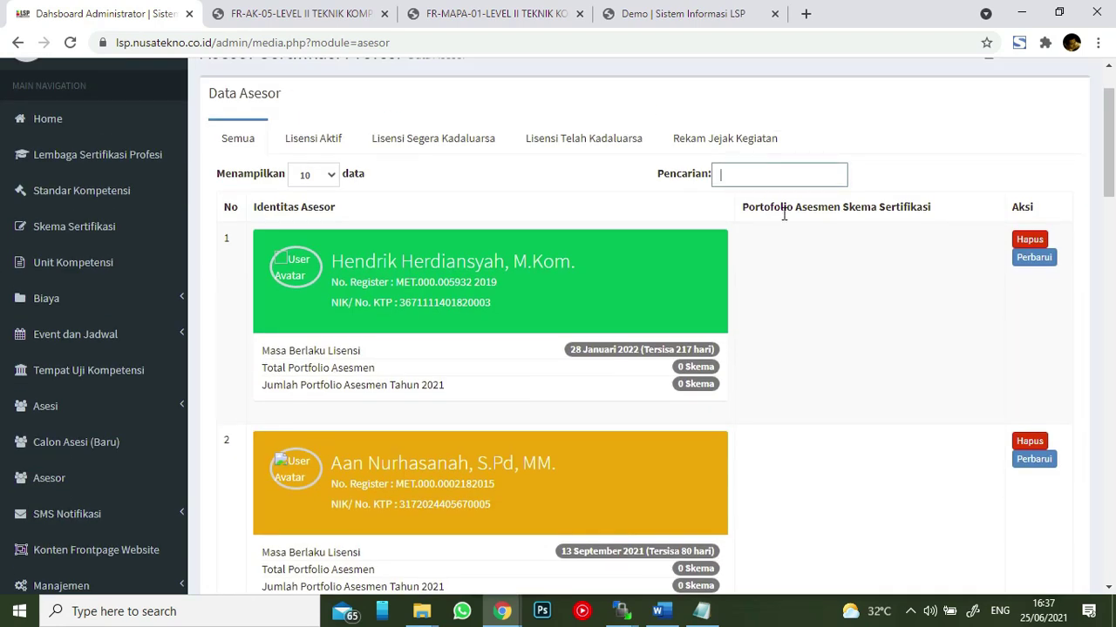
pyautogui.write('rid')
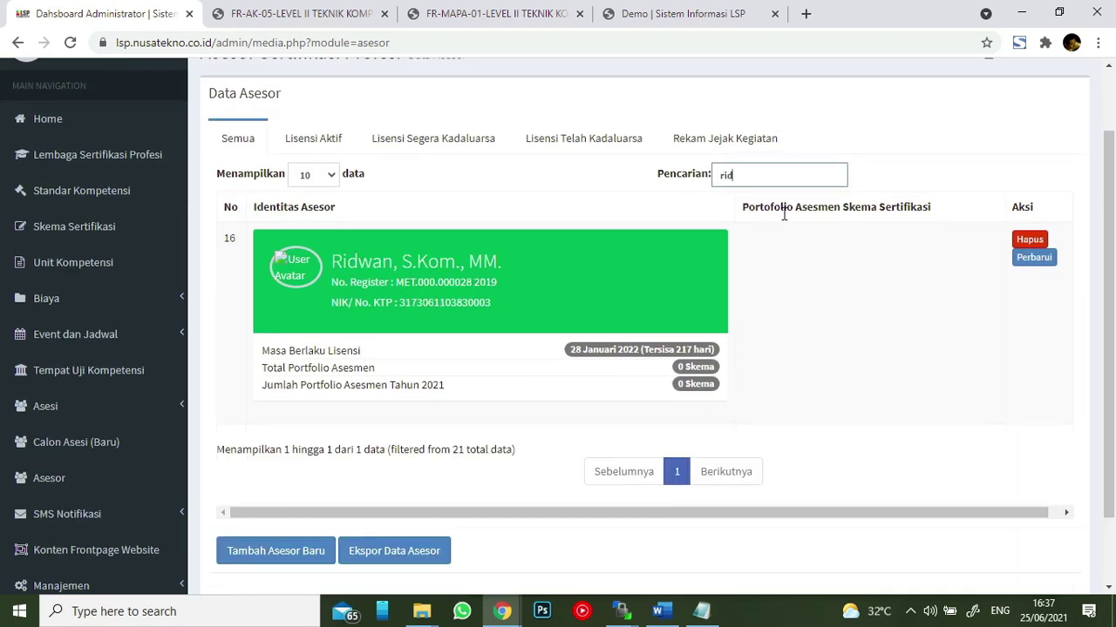
pyautogui.moveTo(401, 304); pyautogui.dragTo(486, 318)
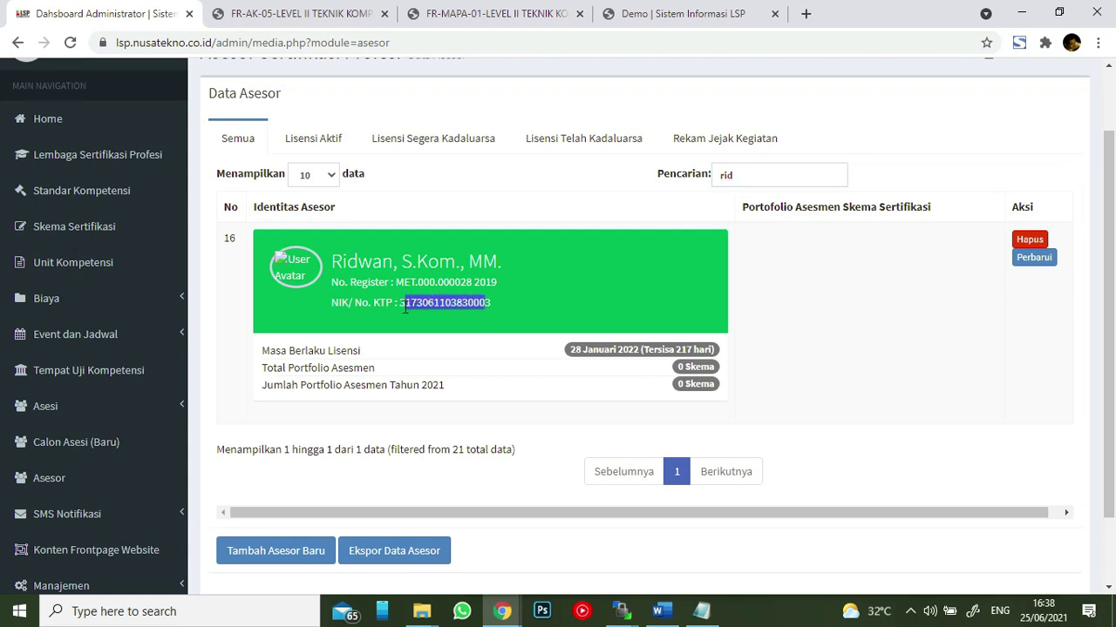
pyautogui.moveTo(400, 305); pyautogui.dragTo(490, 306)
pyautogui.rightClick(484, 305)
pyautogui.click(515, 316)
pyautogui.click(898, 236)
pyautogui.scroll(1, 896, 167)
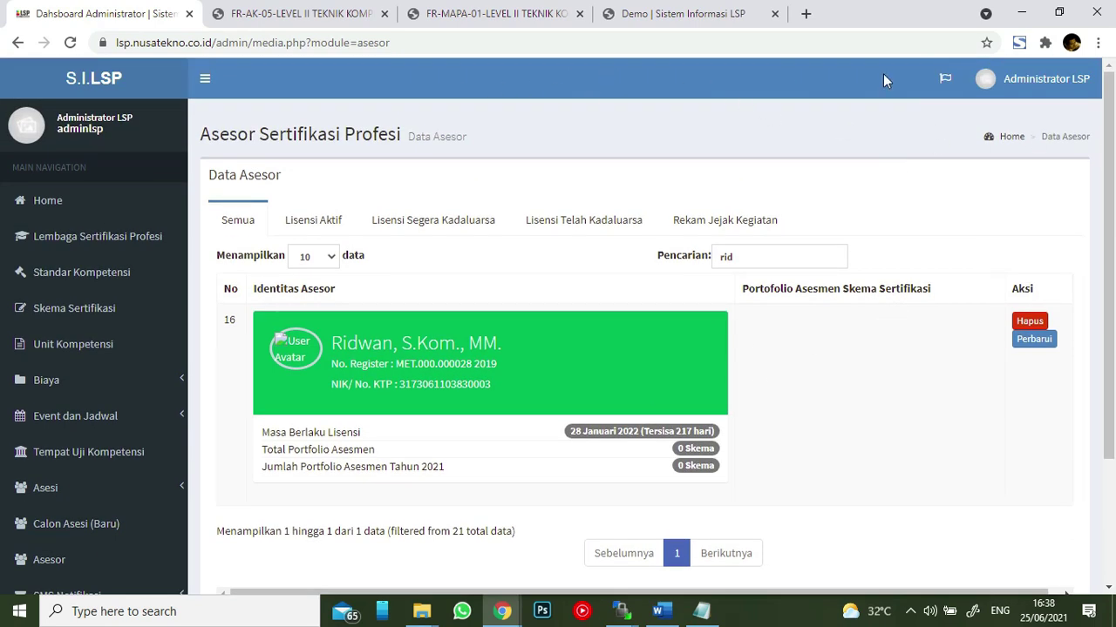
# - In the Demo tab, go to lsp.nusatekno.co.id and choose LOGIN > Asesor
pyautogui.click(697, 14)
pyautogui.click(732, 36)
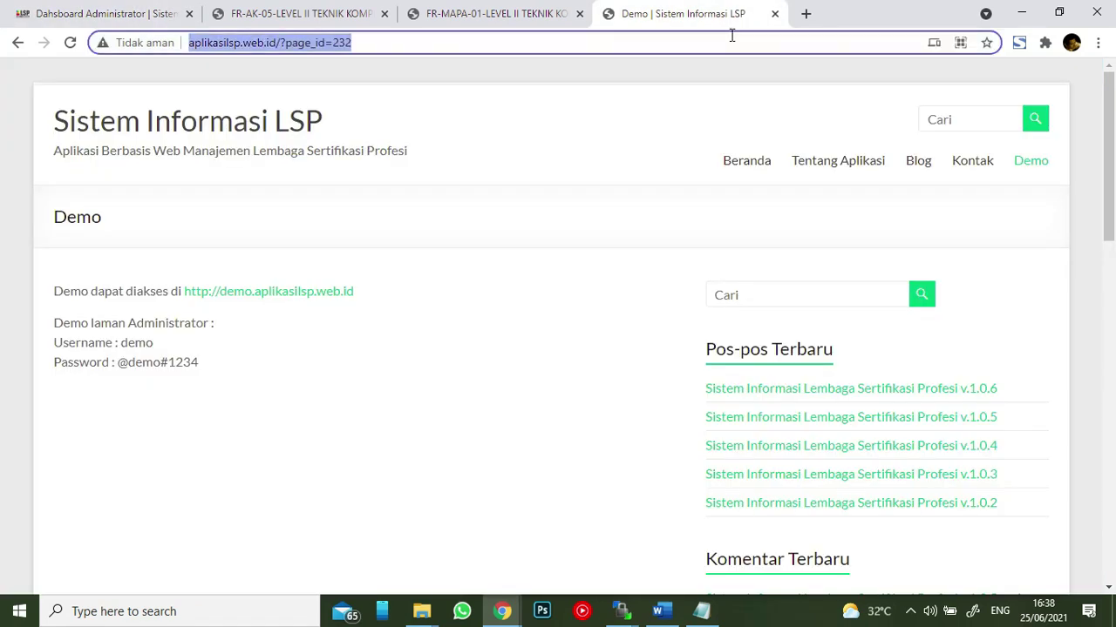
pyautogui.write('lsp.')
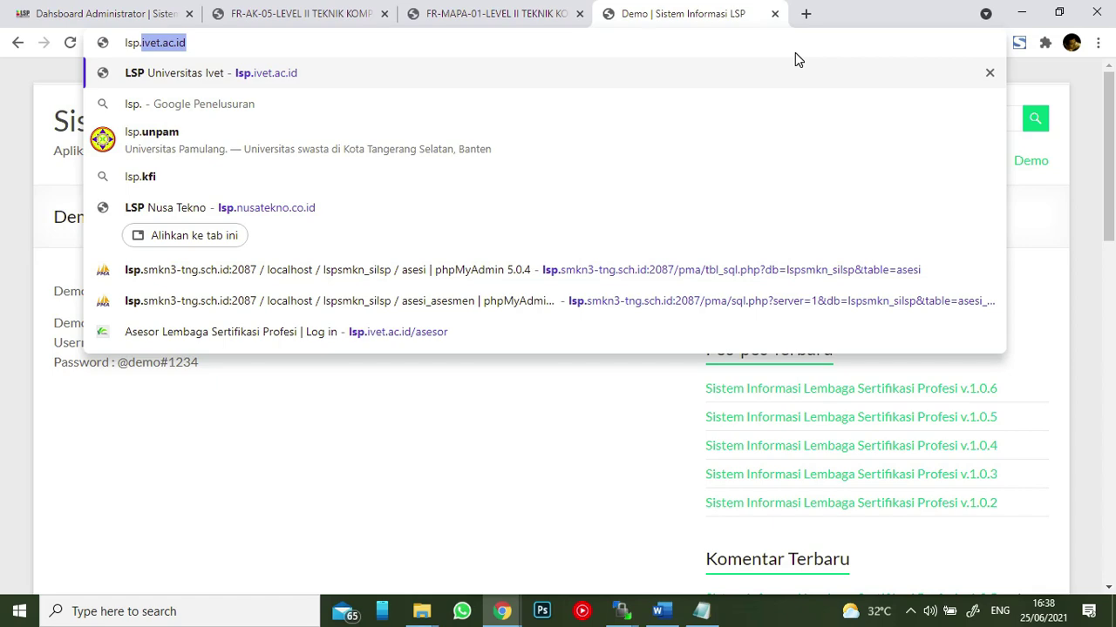
pyautogui.click(542, 223)
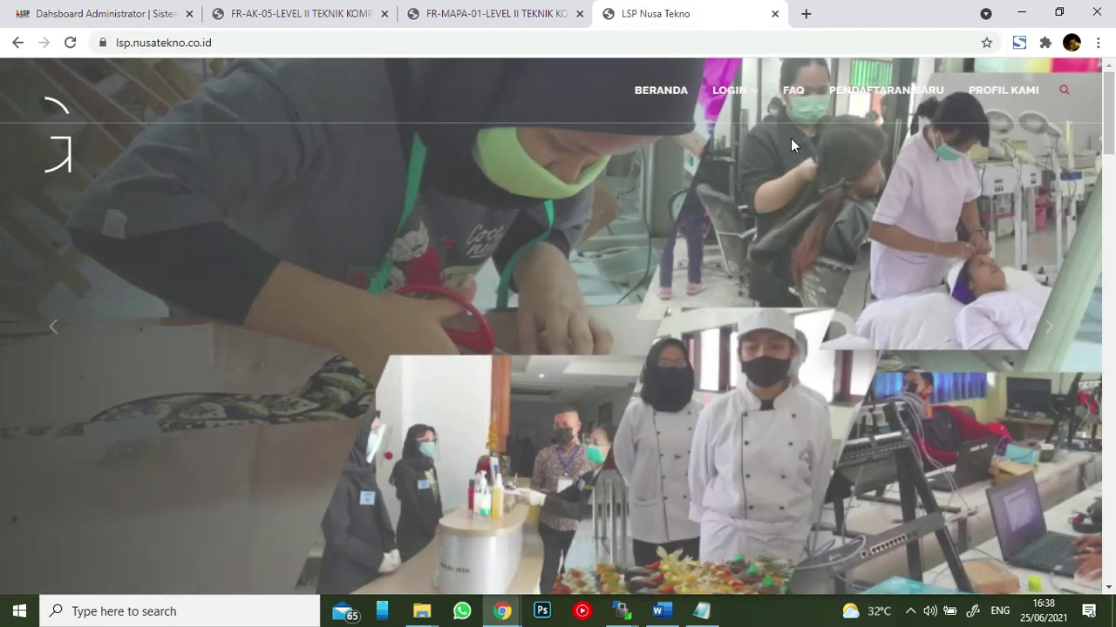
pyautogui.click(729, 90)
pyautogui.click(760, 181)
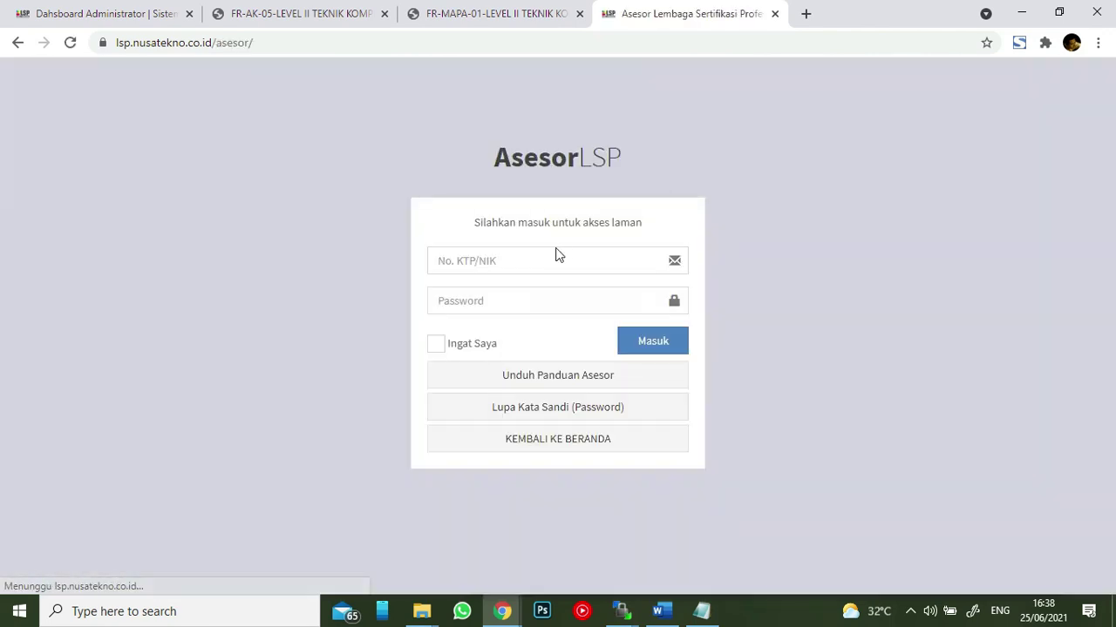
# - Sign in as the assessor with the pasted NIK and the account password
pyautogui.click(547, 261)
pyautogui.hotkey('ctrl', 'v')
pyautogui.click(523, 302)
pyautogui.write('1234567890')
pyautogui.press('Return')
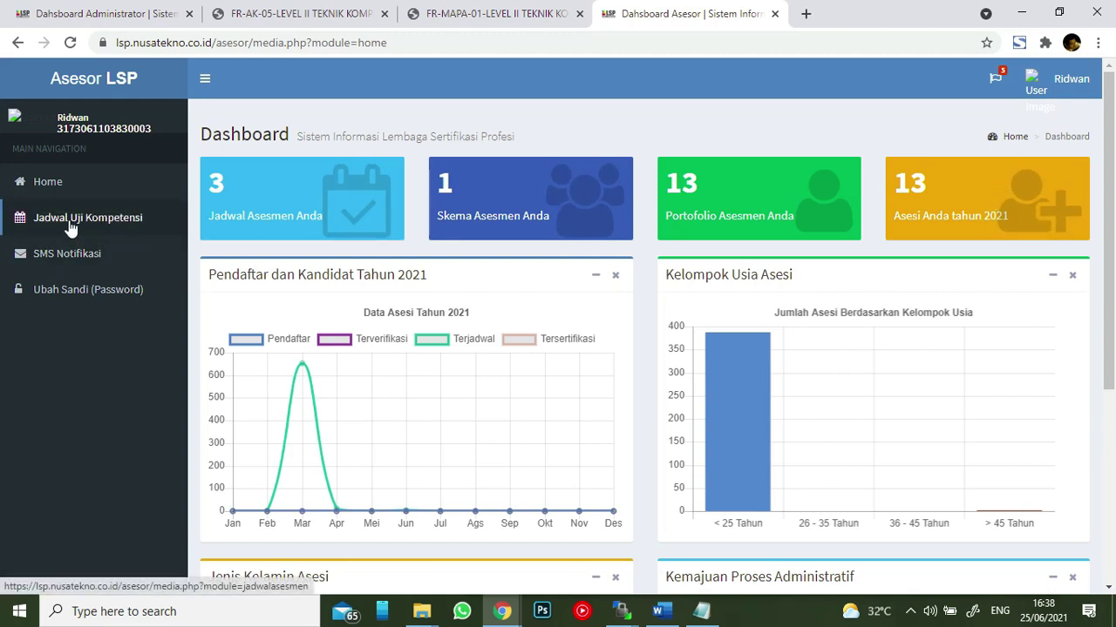
# - Open Jadwal Uji Kompetensi, listing UKK TKJ 1, 6 and 7, and show UKK TKJ 1's Aksi menu
pyautogui.scroll(-5, 601, 317)
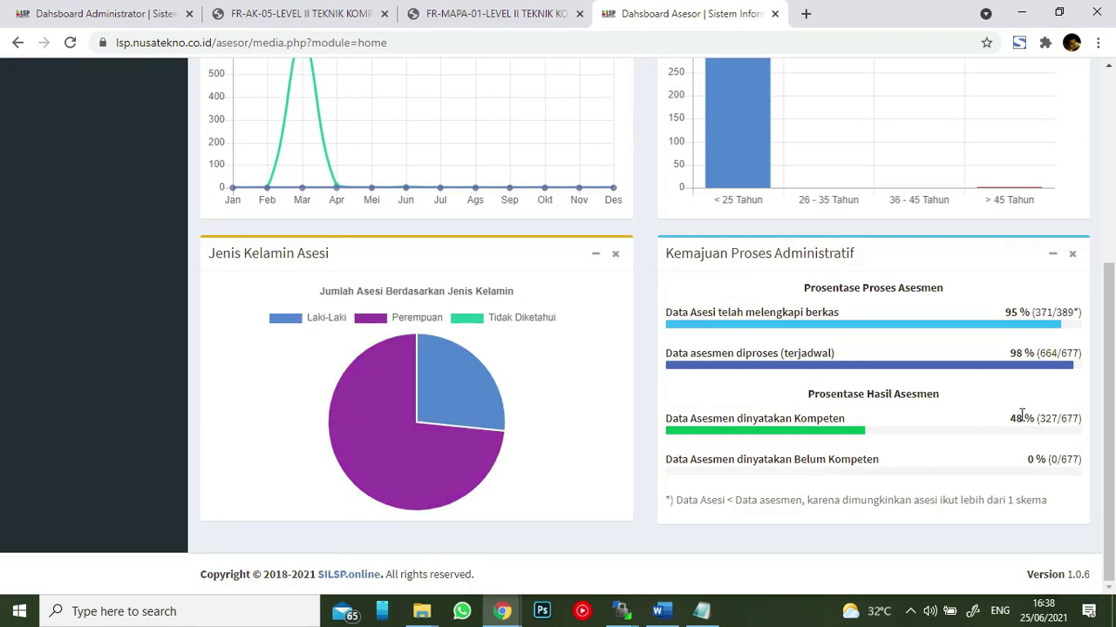
pyautogui.scroll(3, 950, 247)
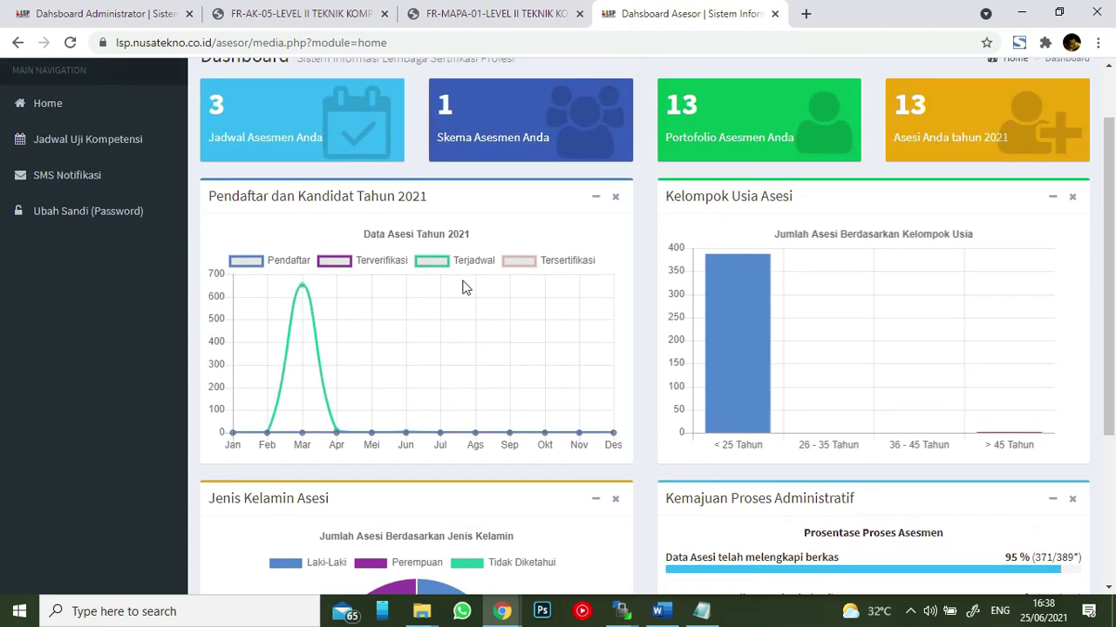
pyautogui.scroll(1, 597, 363)
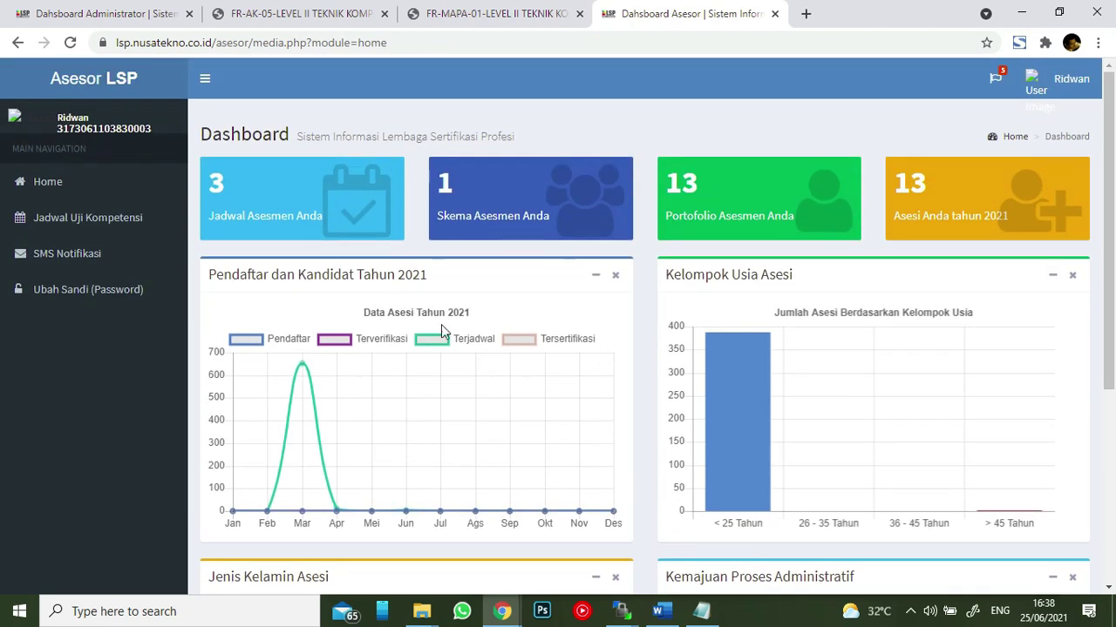
pyautogui.click(115, 219)
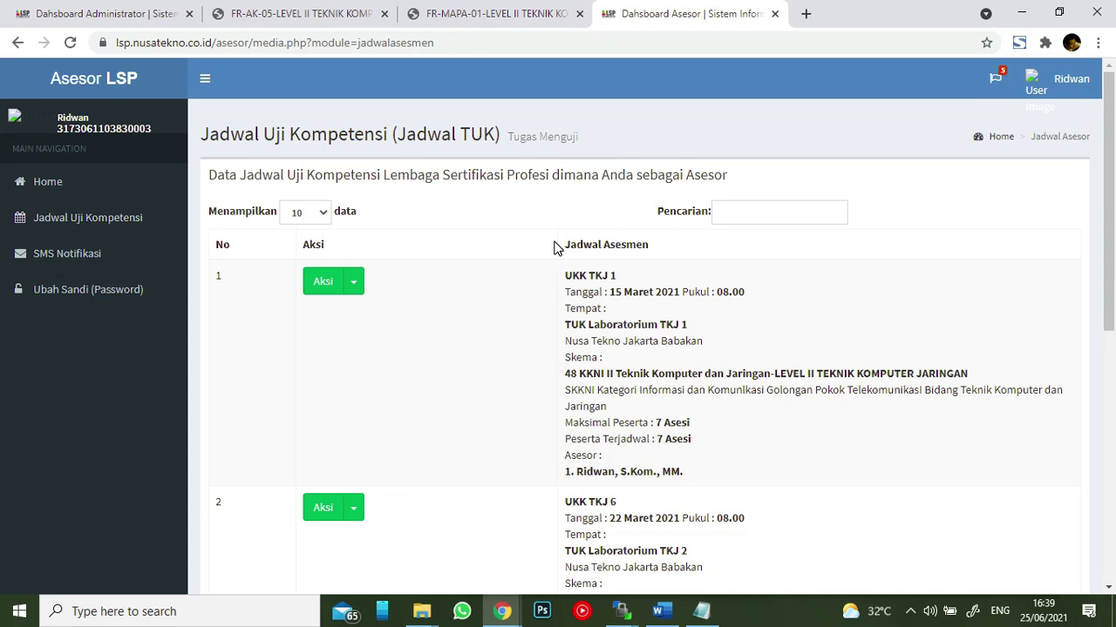
pyautogui.scroll(-1, 558, 244)
pyautogui.scroll(-5, 558, 237)
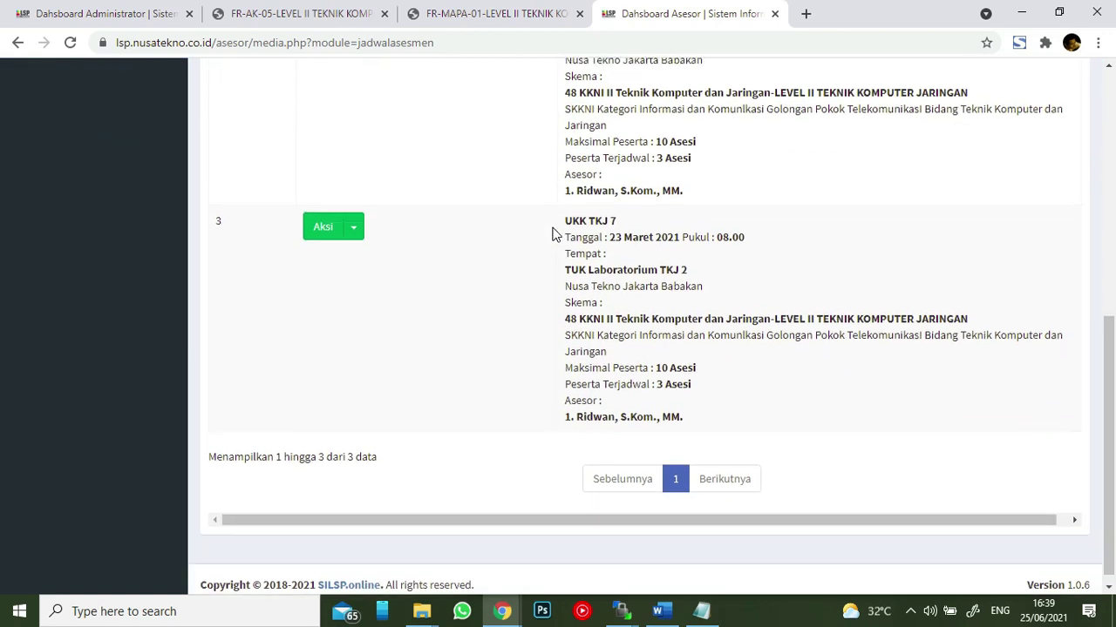
pyautogui.scroll(6, 552, 236)
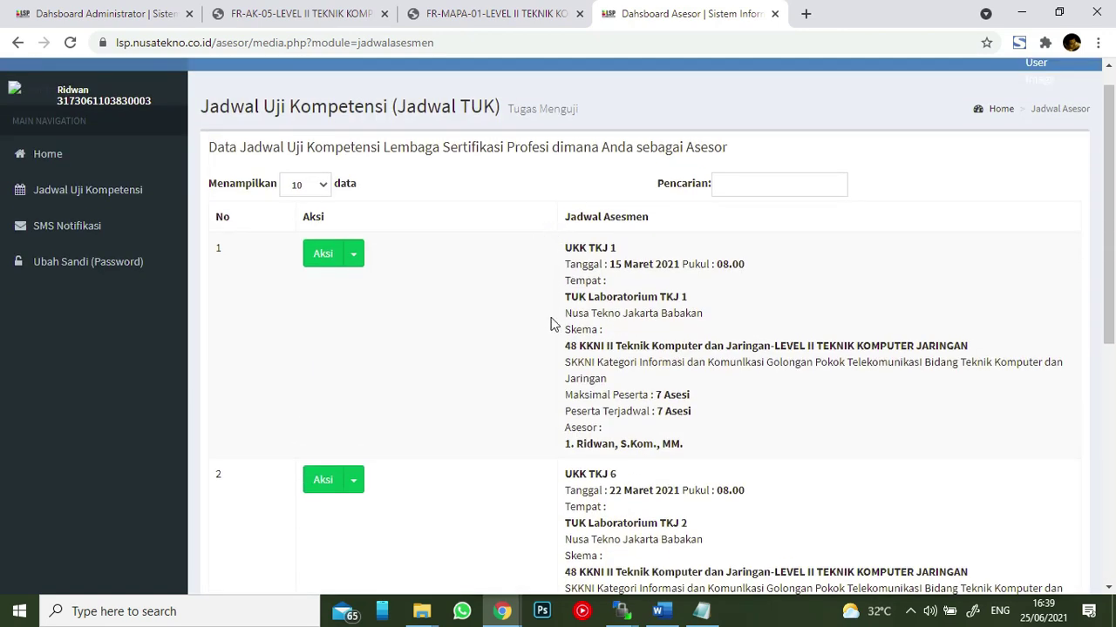
pyautogui.click(355, 255)
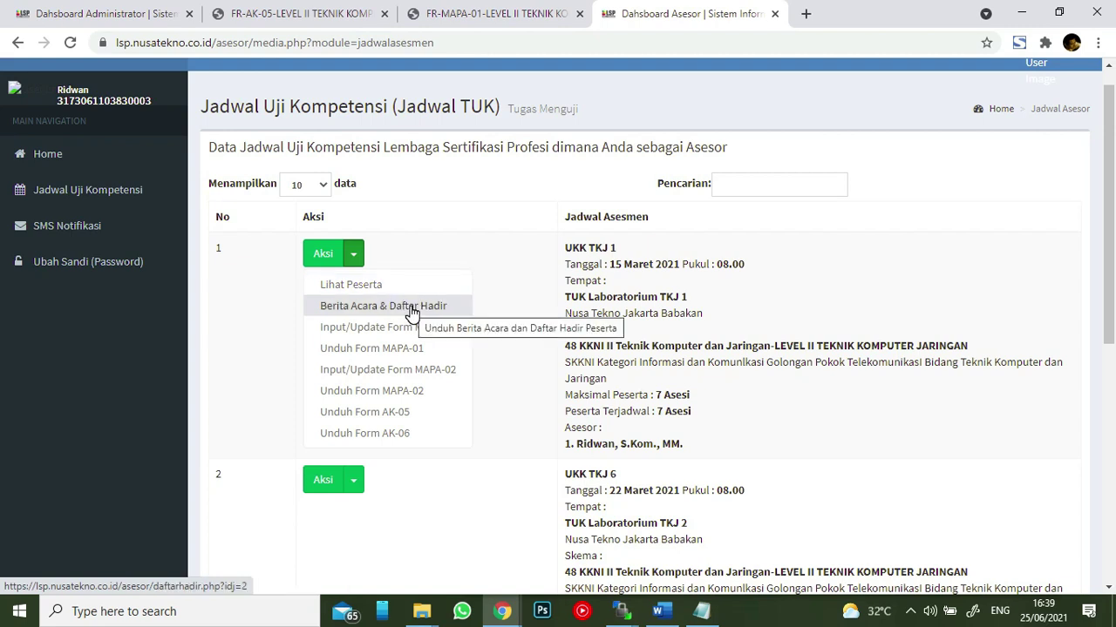
# - Save and review UKK TKJ 1's 2-page Berita Acara & Daftar Hadir PDF, then reopen its Aksi menu
pyautogui.click(411, 310)
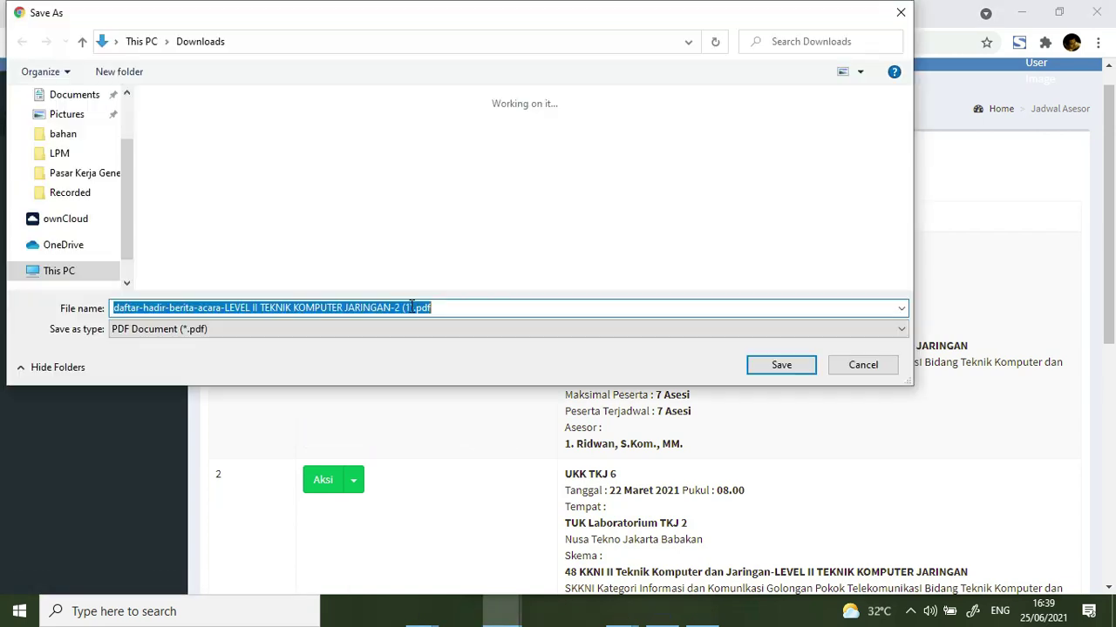
pyautogui.click(756, 364)
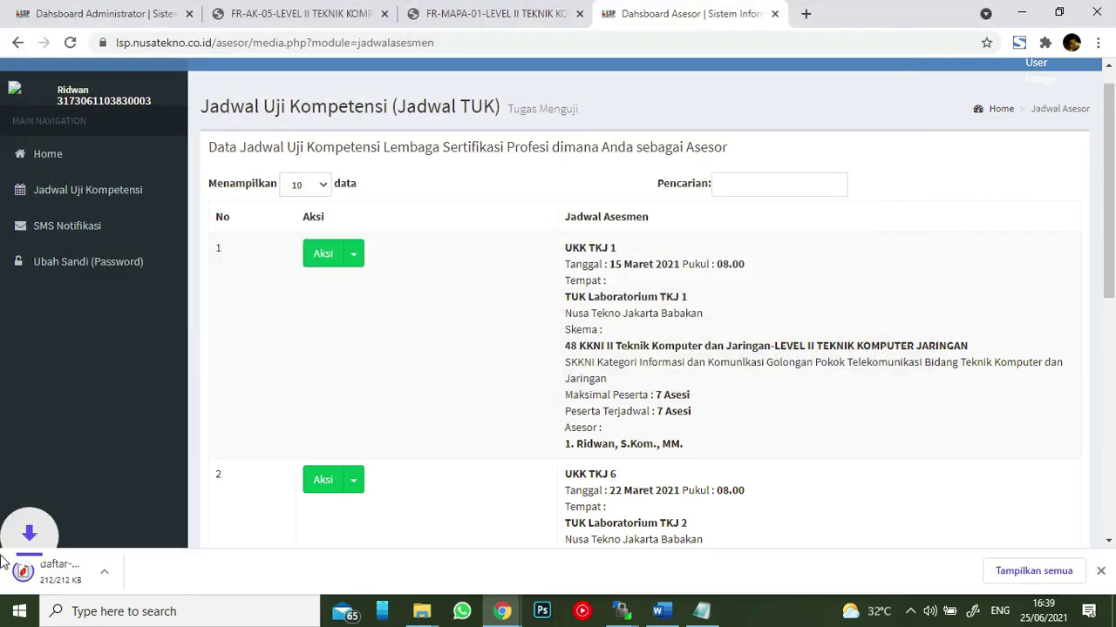
pyautogui.click(88, 571)
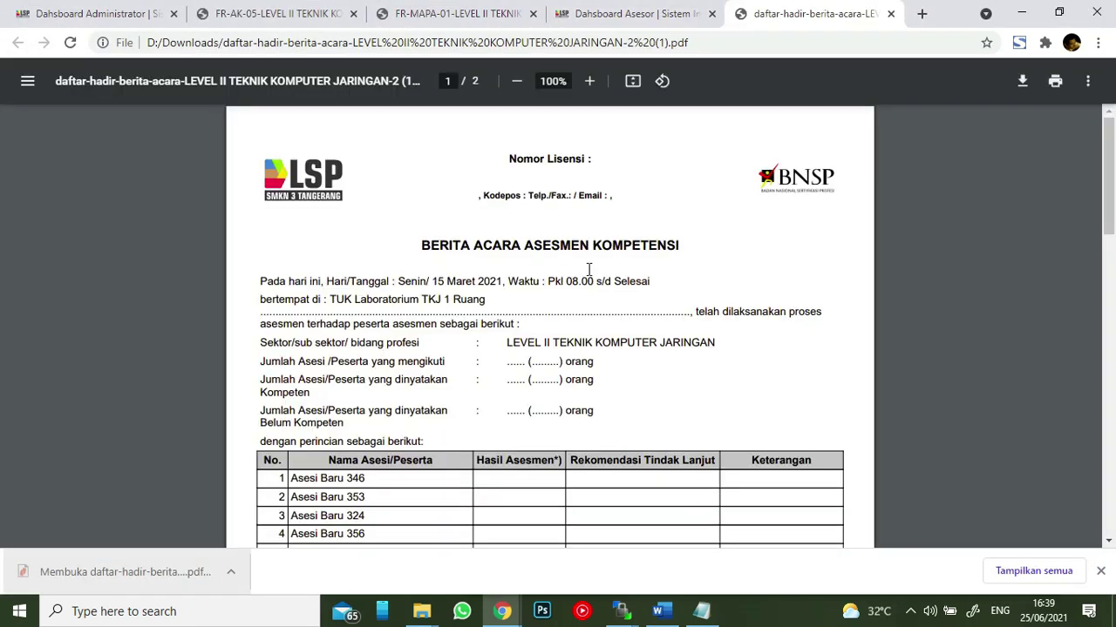
pyautogui.scroll(-15, 641, 283)
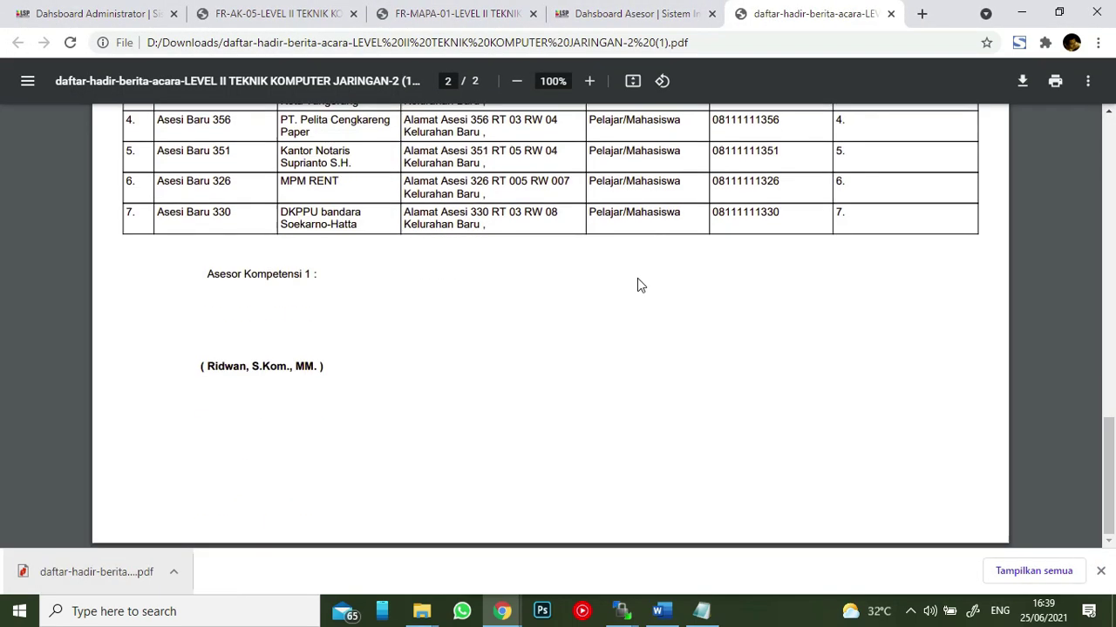
pyautogui.scroll(10, 630, 281)
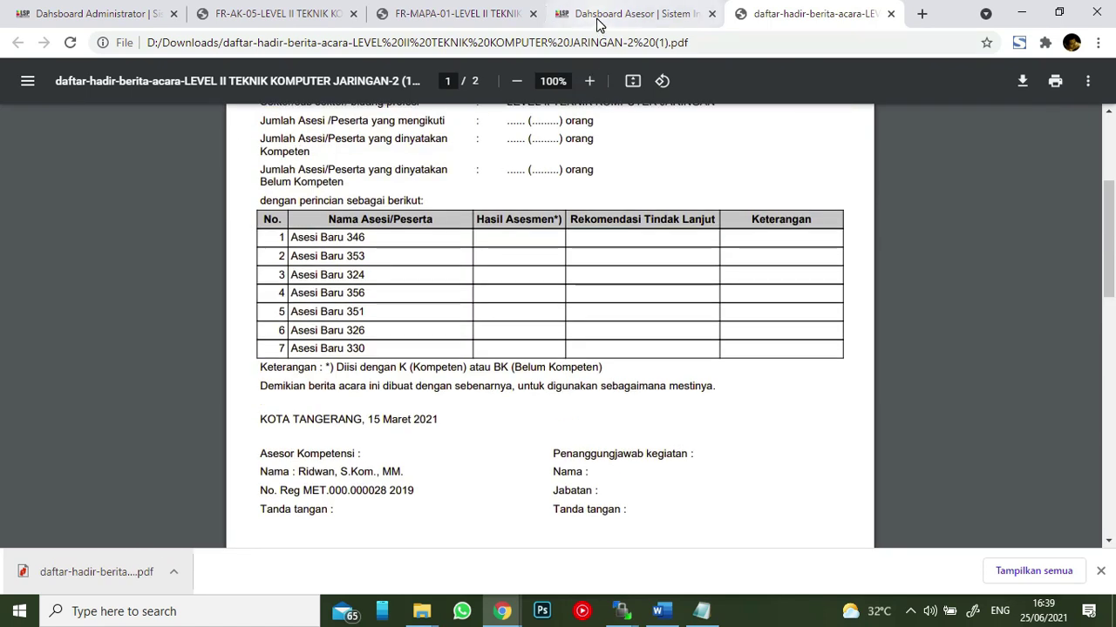
pyautogui.click(628, 14)
pyautogui.click(355, 254)
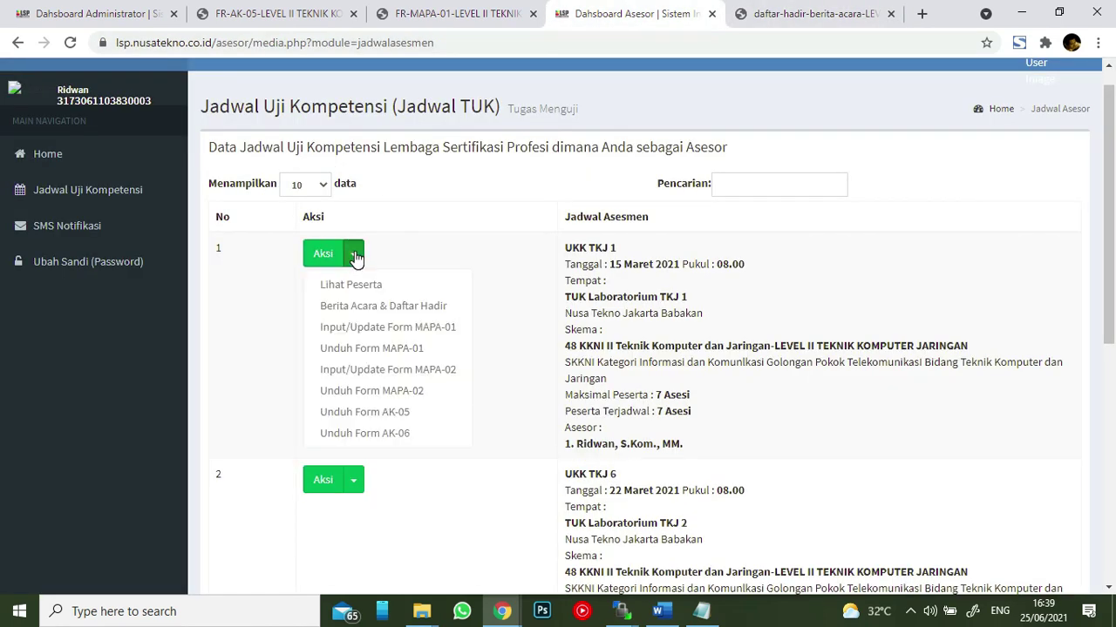
# - Review the FR.MAPA.01 planning form for UKK TKJ 1, then go back to the schedule
pyautogui.click(370, 328)
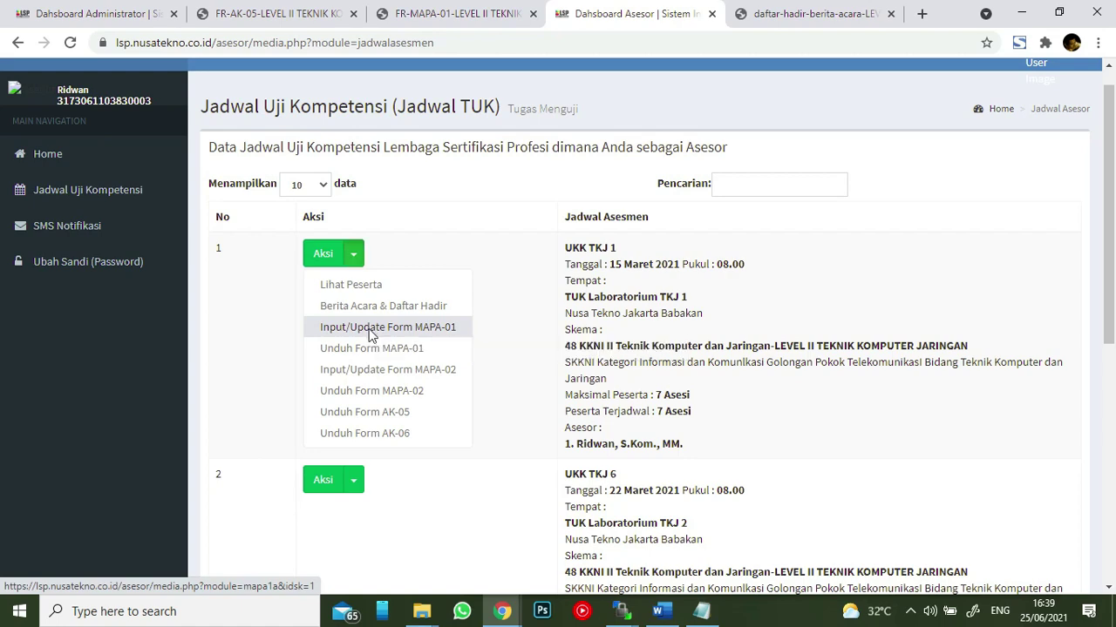
pyautogui.scroll(-10, 627, 300)
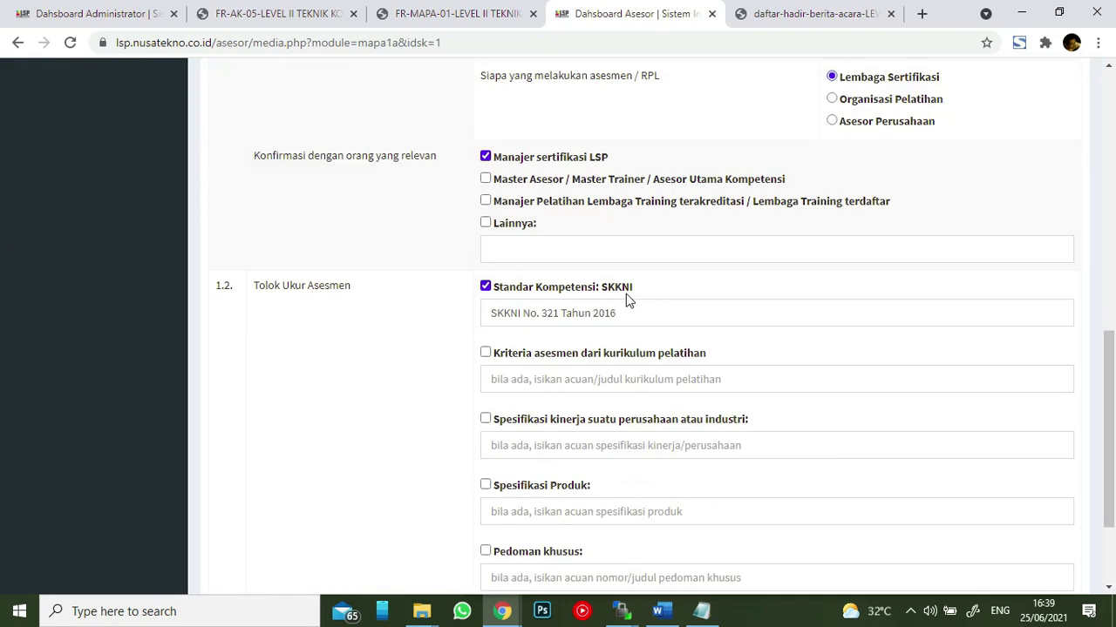
pyautogui.scroll(11, 622, 284)
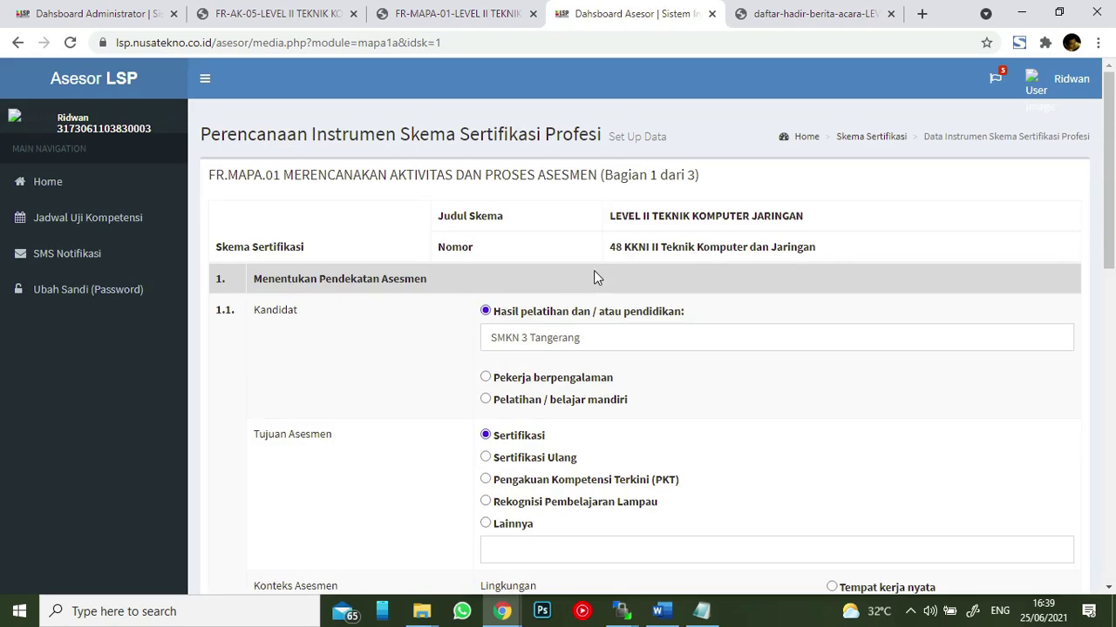
pyautogui.scroll(-10, 586, 259)
pyautogui.click(371, 497)
# - Save the FR.MAPA.01 form as a 20-page PDF, look through it, and return to the dashboard
pyautogui.click(354, 284)
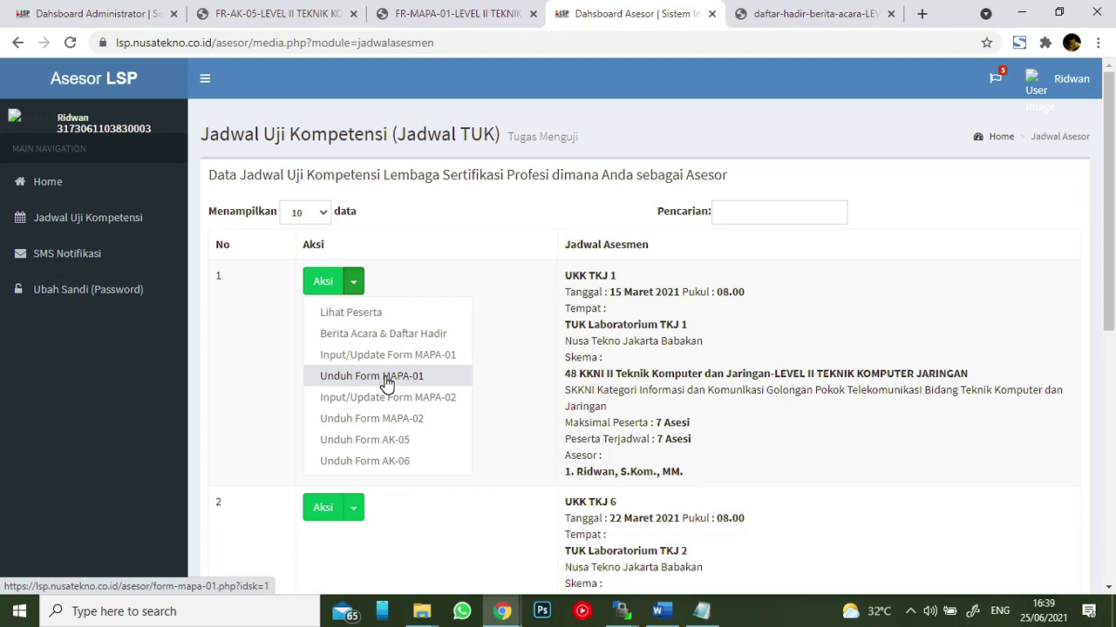
pyautogui.click(386, 377)
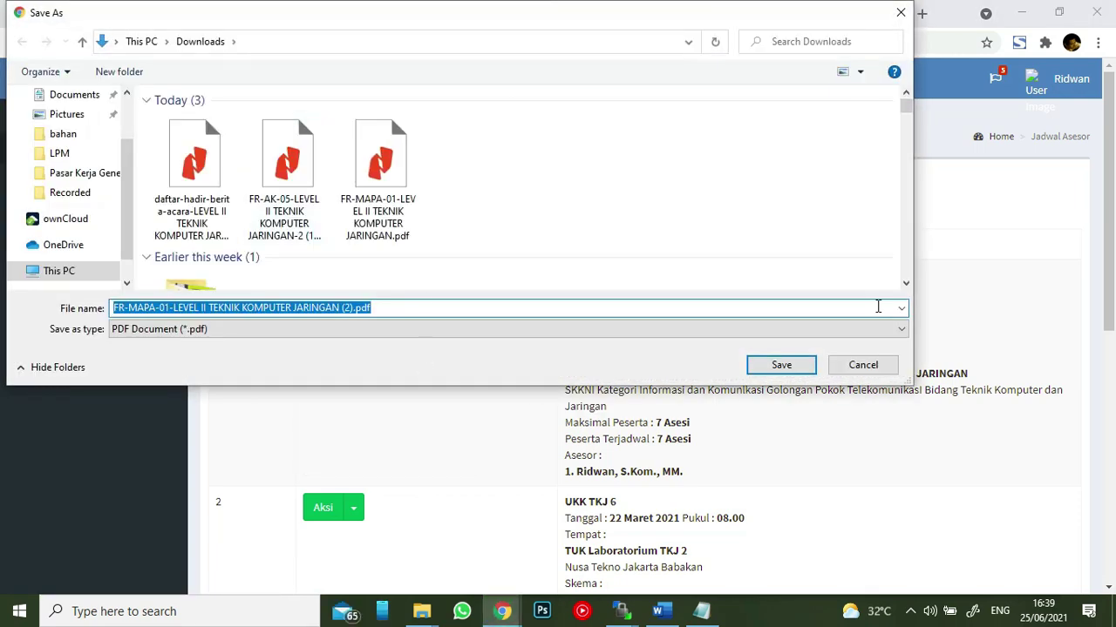
pyautogui.click(807, 364)
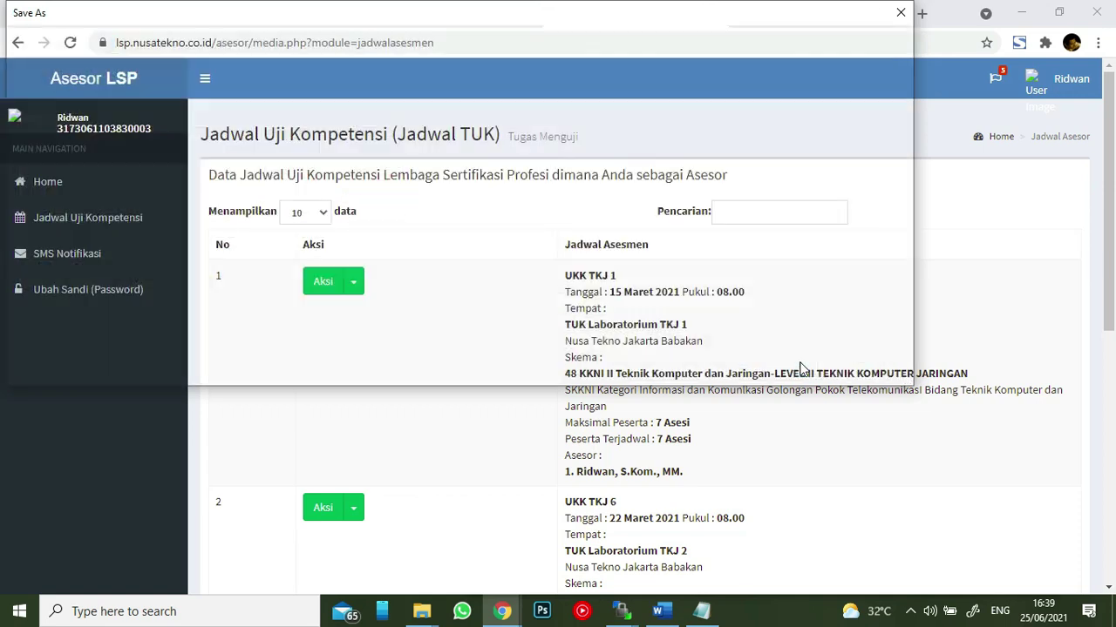
pyautogui.click(90, 576)
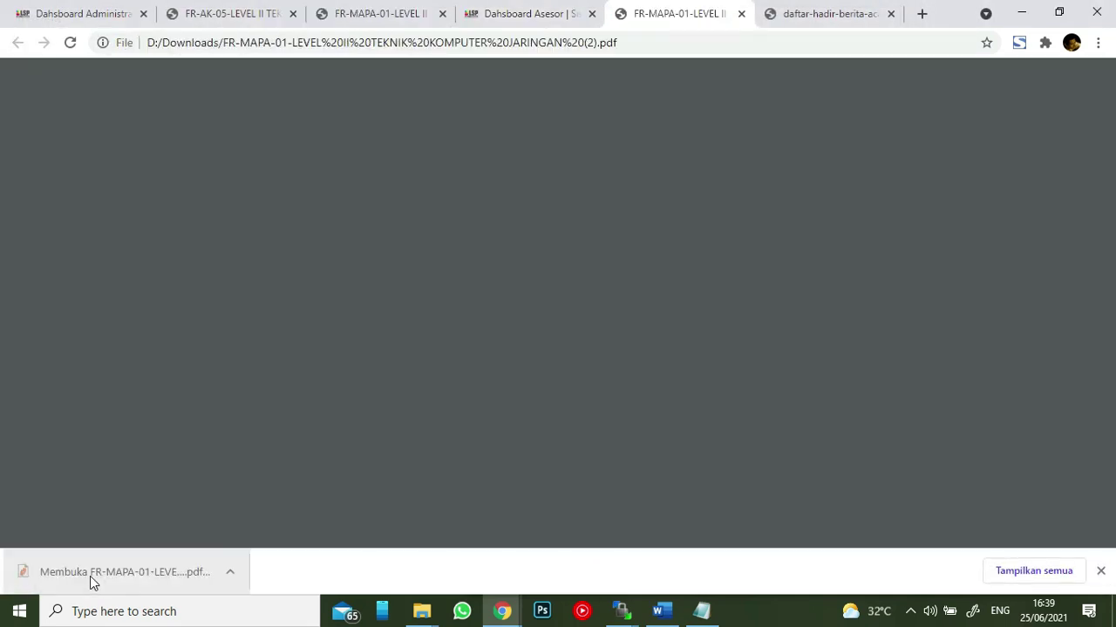
pyautogui.scroll(-20, 598, 272)
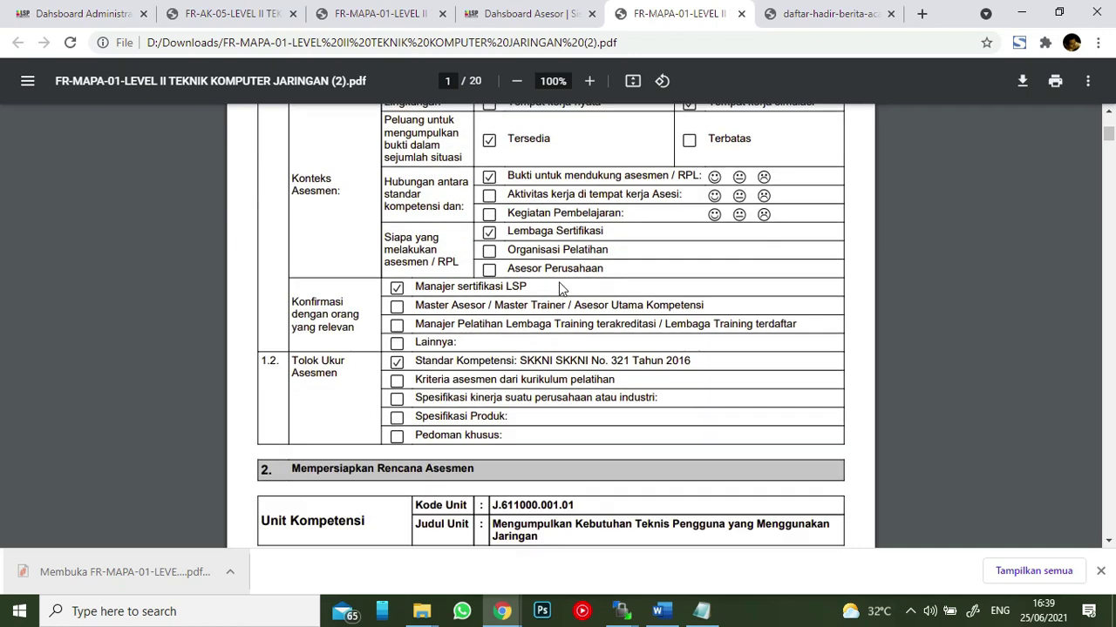
pyautogui.scroll(-15, 660, 270)
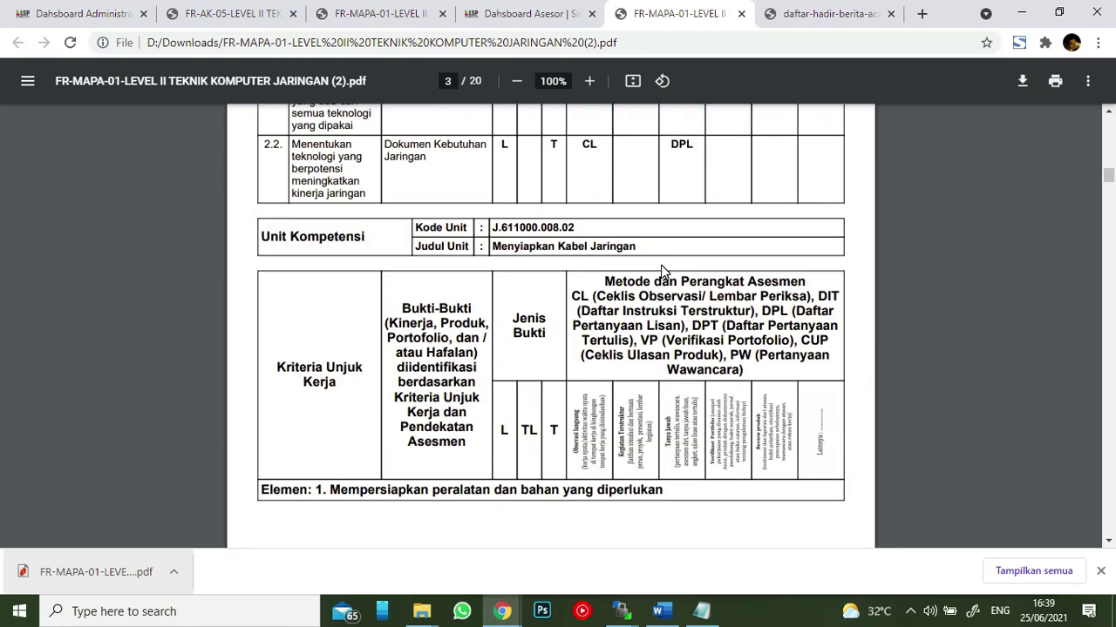
pyautogui.click(551, 24)
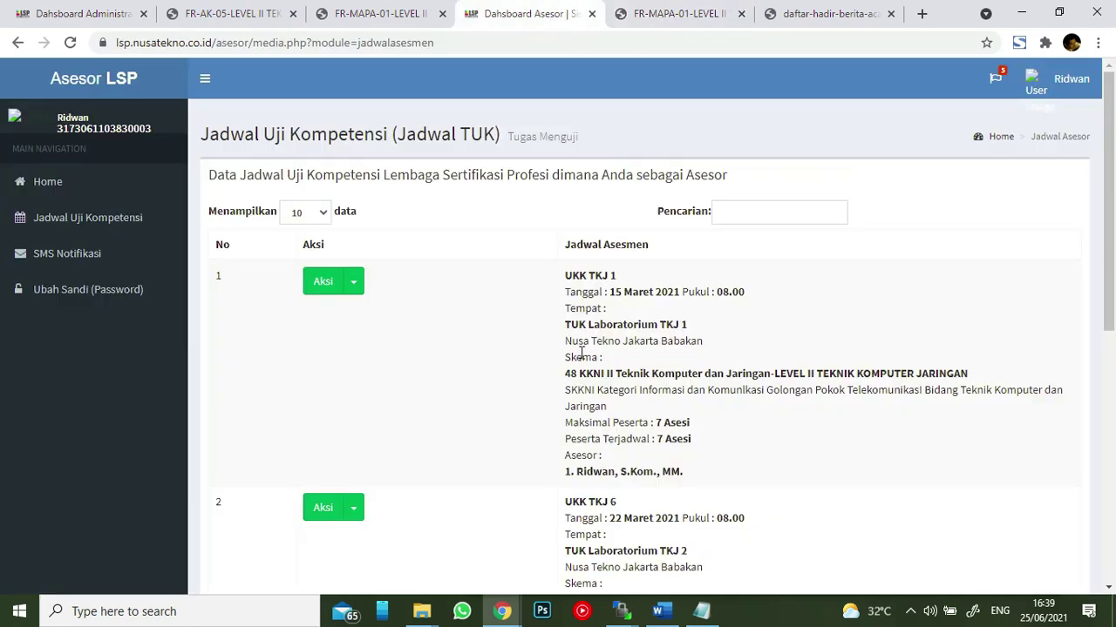
# - Look through the FR.MAPA.02 form for UKK TKJ 1 and leave it
pyautogui.click(354, 281)
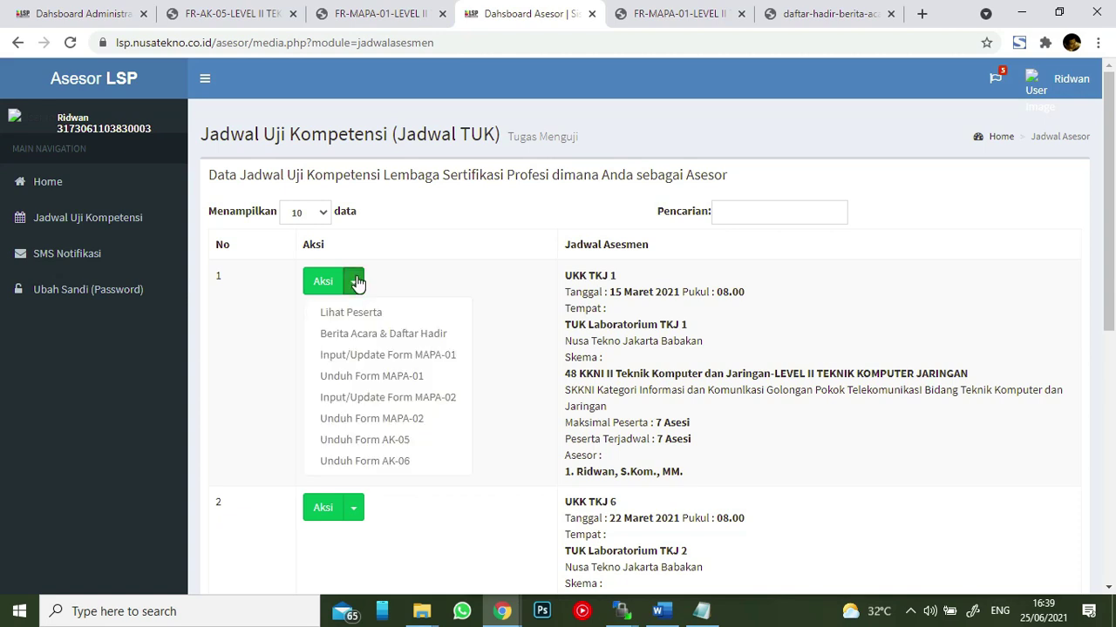
pyautogui.click(415, 401)
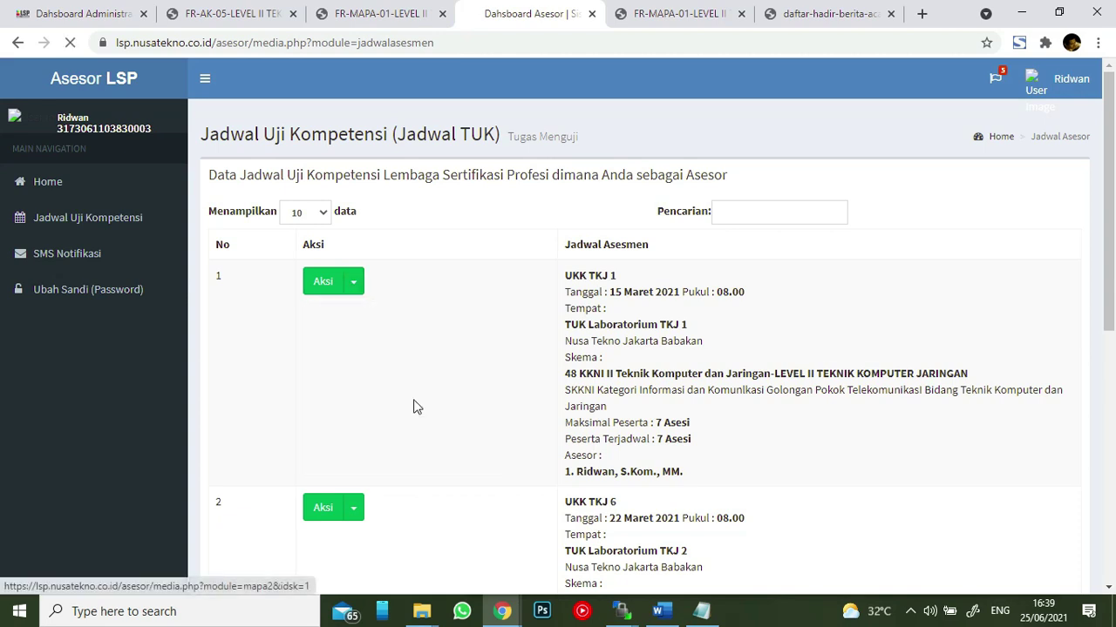
pyautogui.scroll(-20, 692, 328)
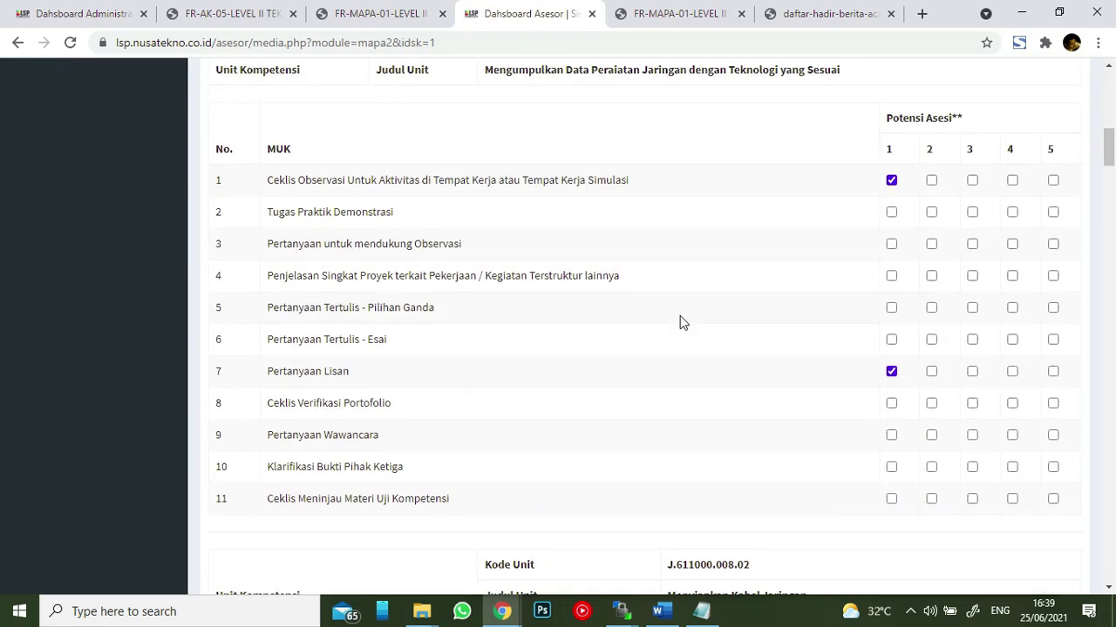
pyautogui.scroll(-20, 652, 296)
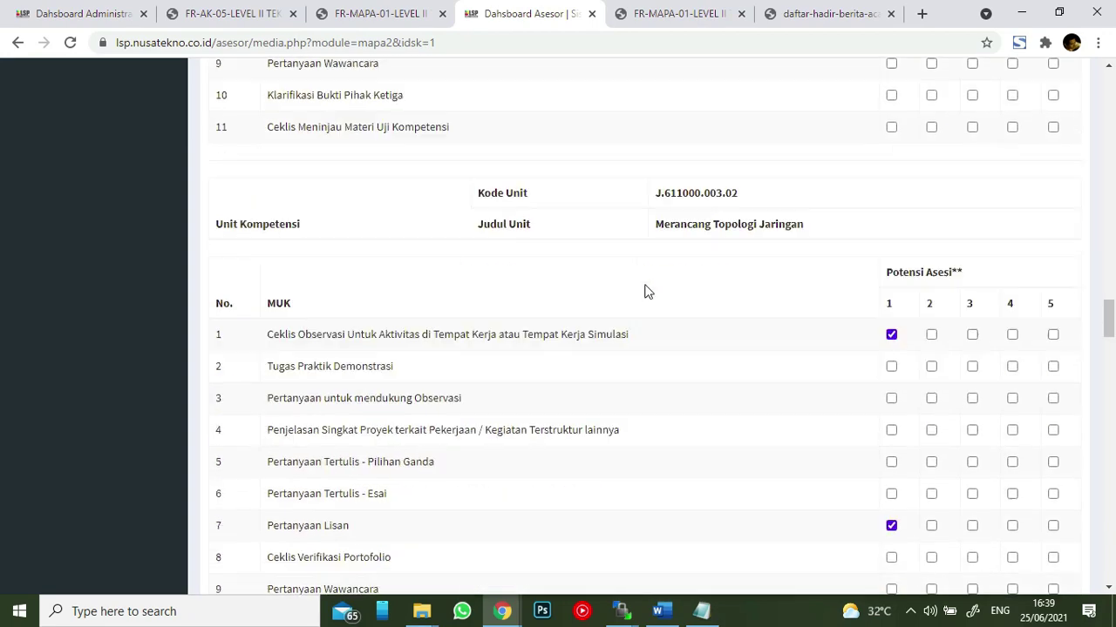
pyautogui.scroll(-20, 641, 287)
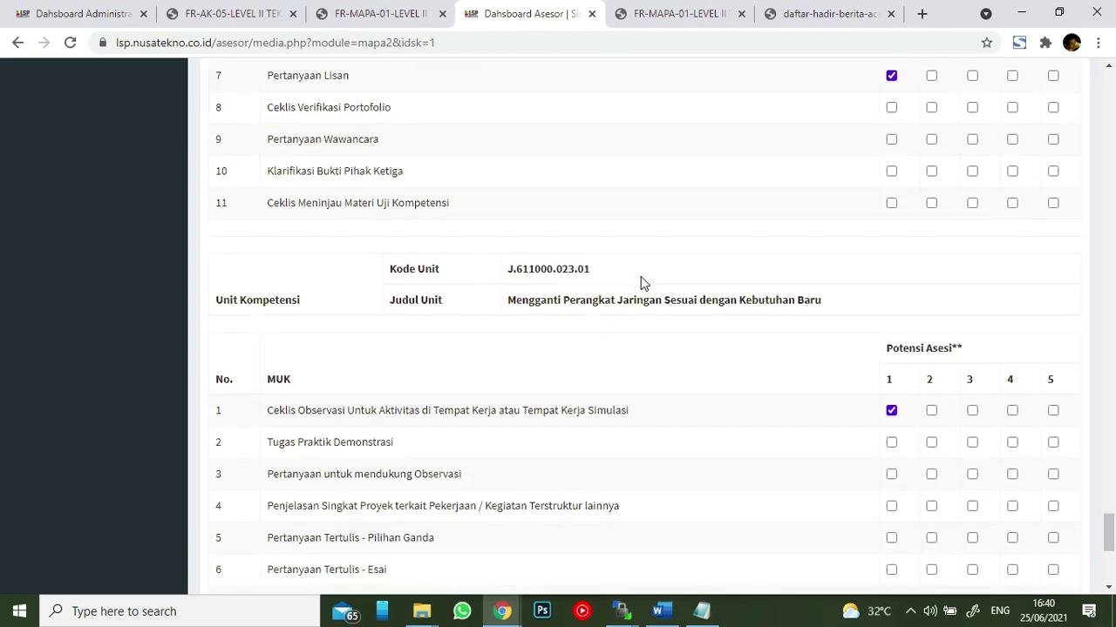
pyautogui.click(378, 520)
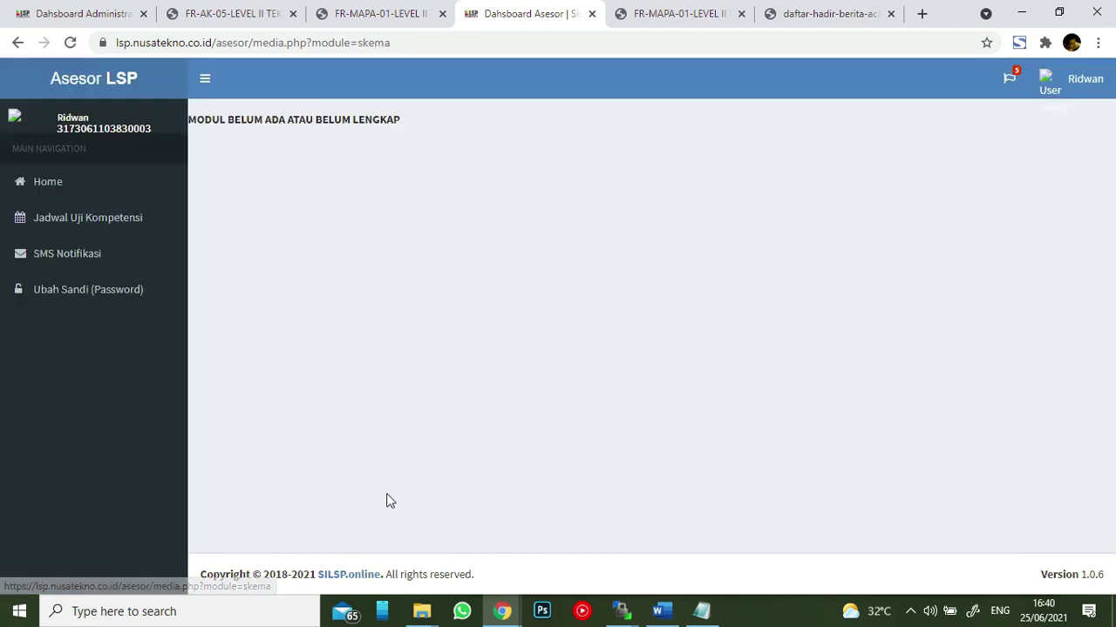
# - From Jadwal Uji Kompetensi, save the FR.MAPA.02 form as a 7-page PDF, review it, and return
pyautogui.click(56, 230)
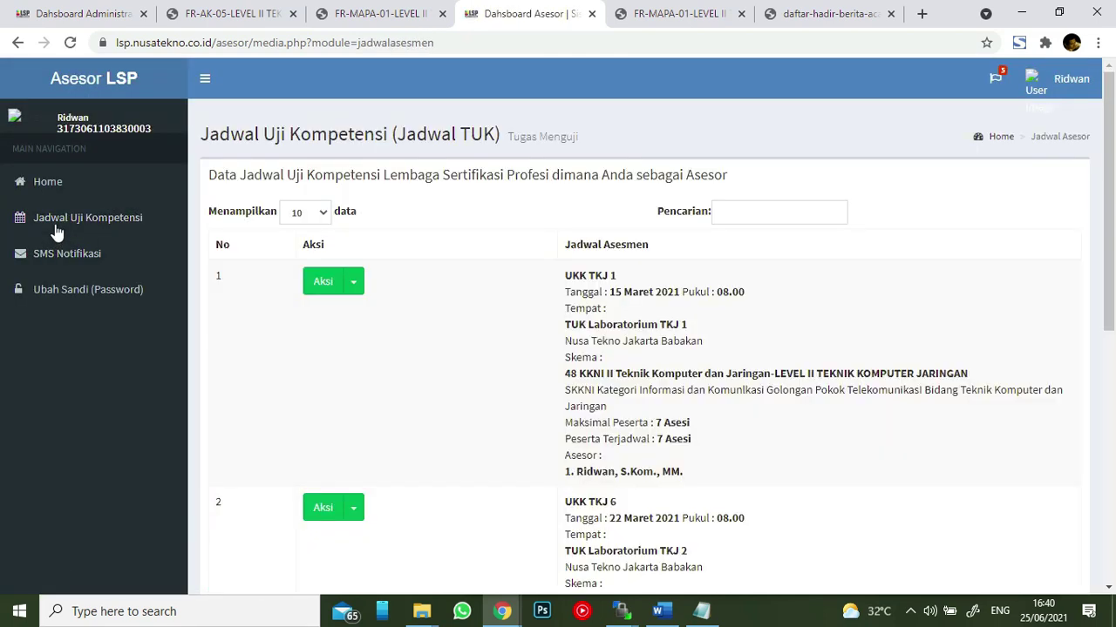
pyautogui.click(354, 283)
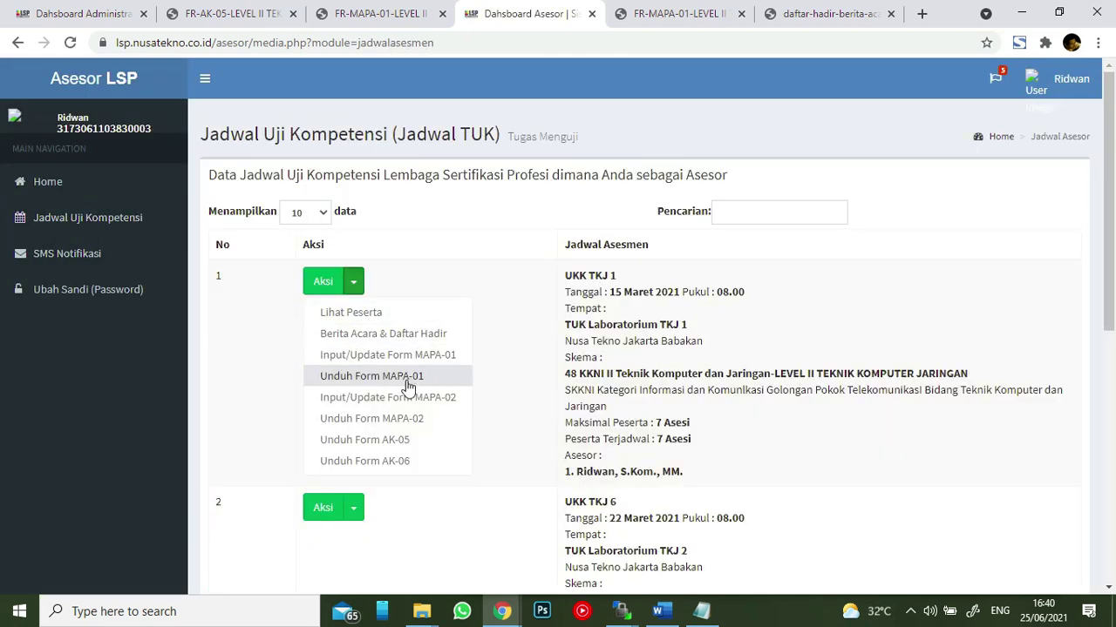
pyautogui.click(403, 420)
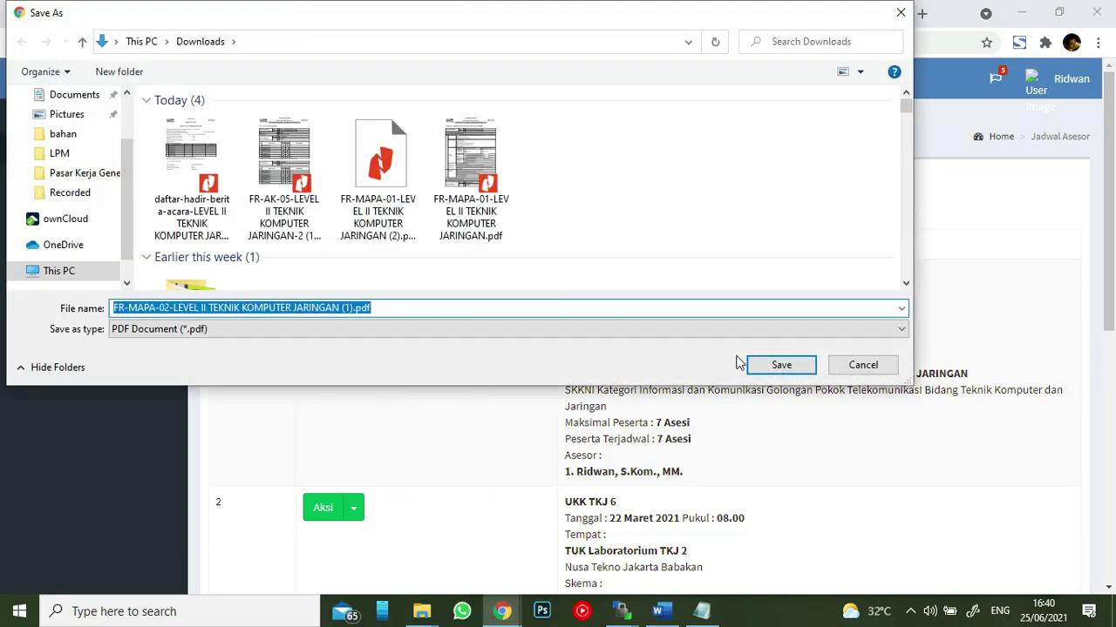
pyautogui.click(780, 365)
pyautogui.click(87, 572)
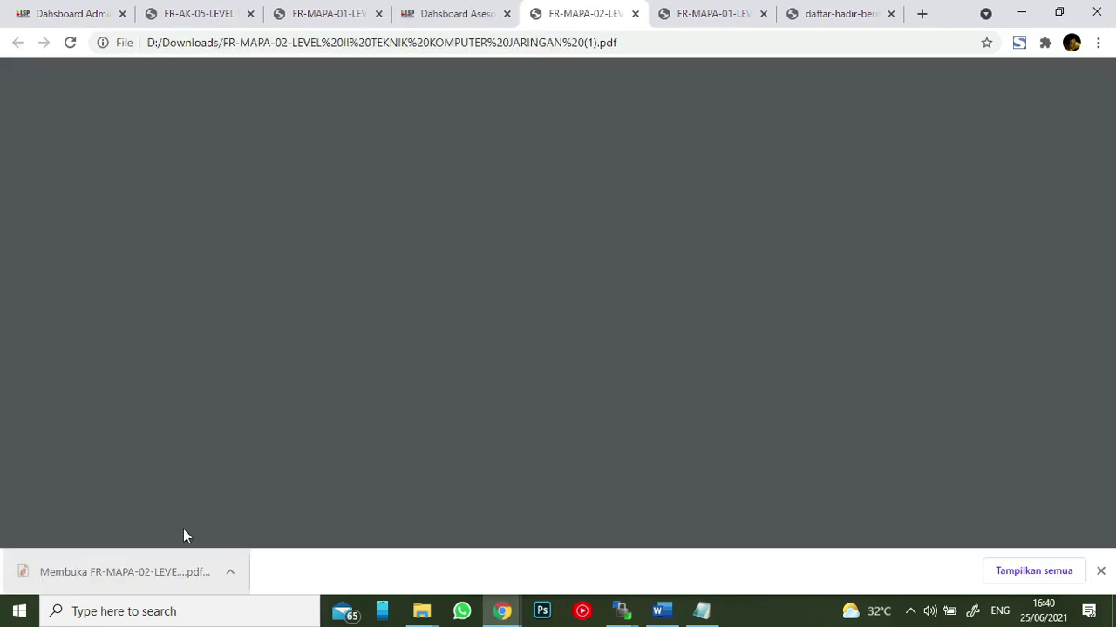
pyautogui.scroll(-20, 491, 270)
pyautogui.scroll(-20, 491, 270)
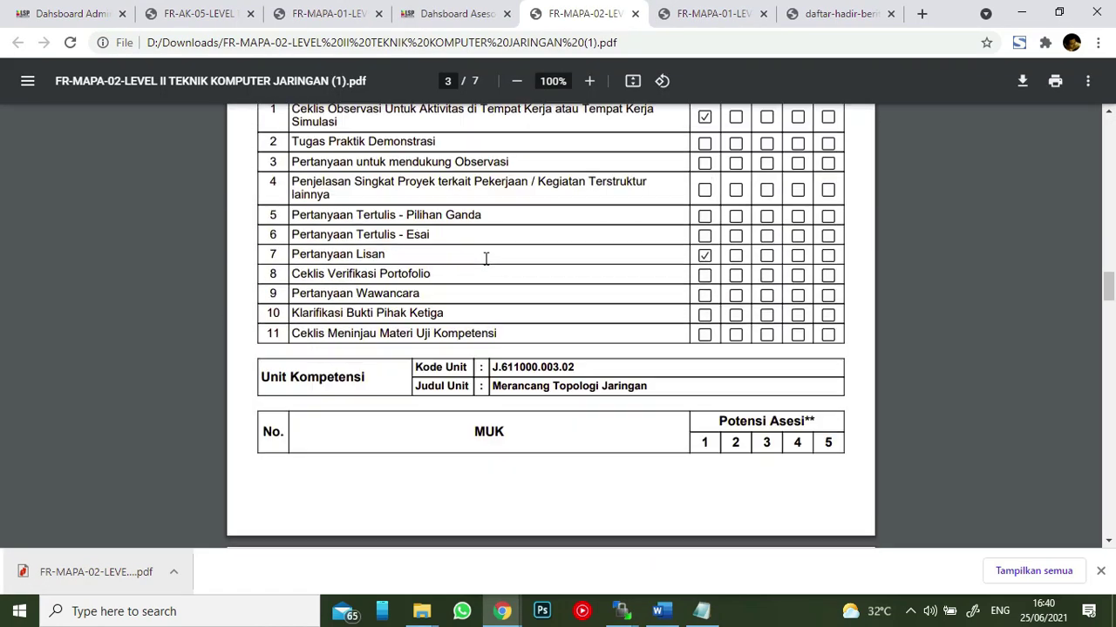
pyautogui.scroll(-8, 485, 262)
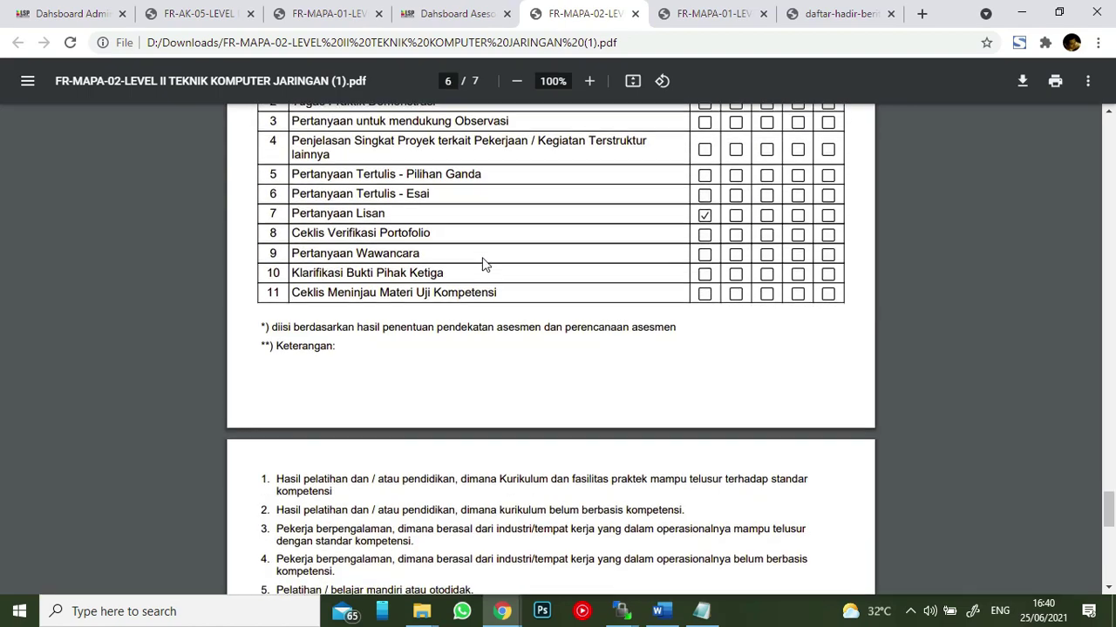
pyautogui.scroll(6, 483, 262)
pyautogui.scroll(20, 483, 257)
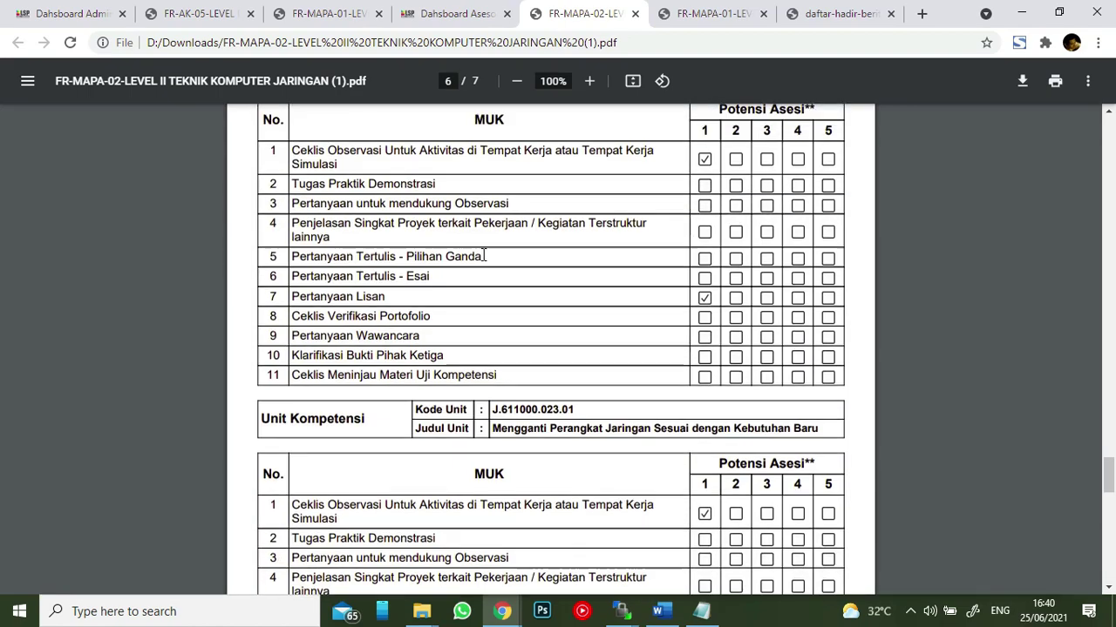
pyautogui.scroll(12, 483, 260)
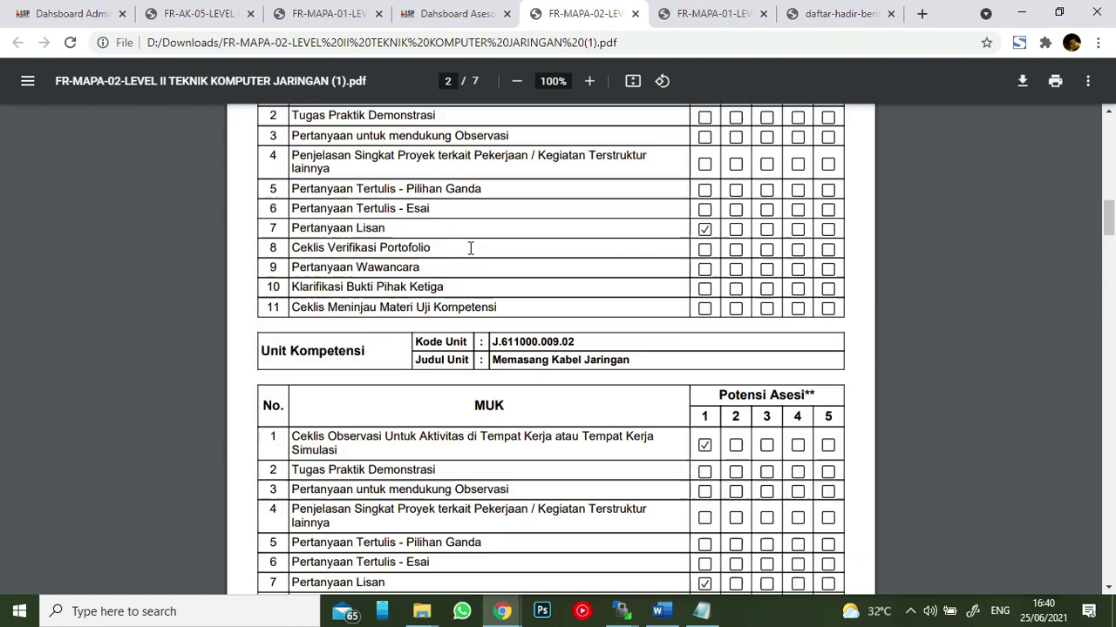
pyautogui.click(451, 14)
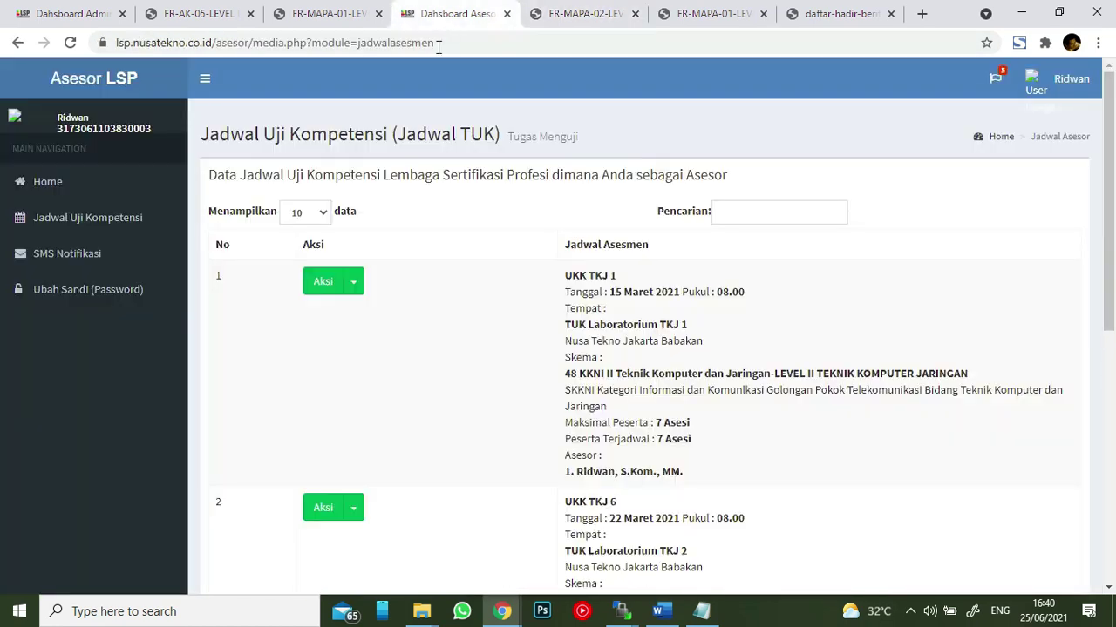
# - Save the FR.AK.05 report for UKK TKJ 1 as a 6-page PDF, page through it, and return
pyautogui.click(354, 283)
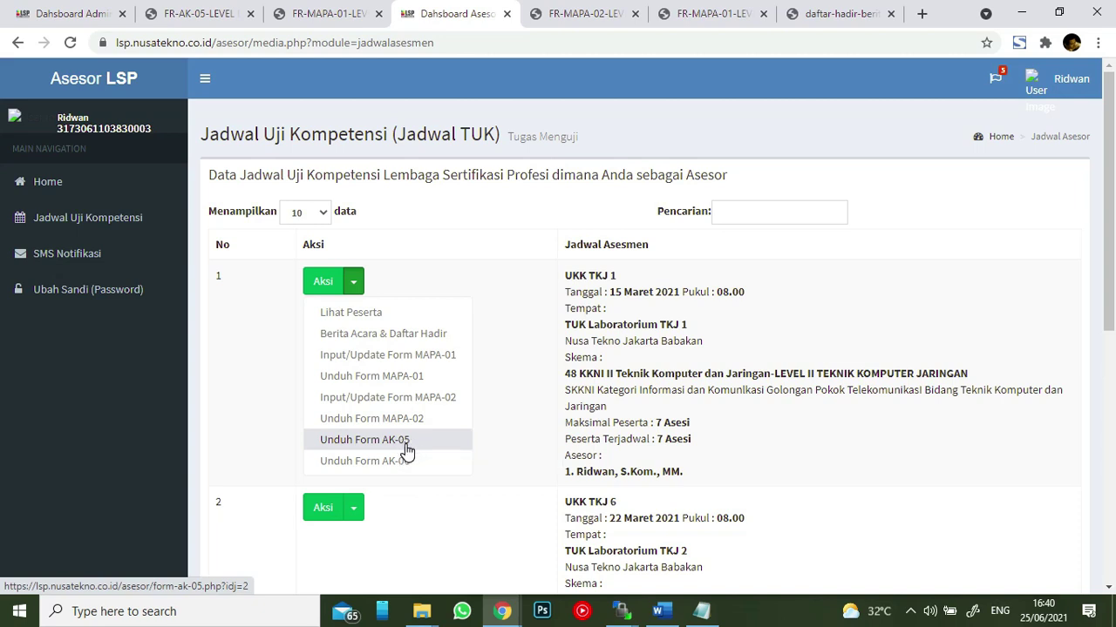
pyautogui.click(405, 446)
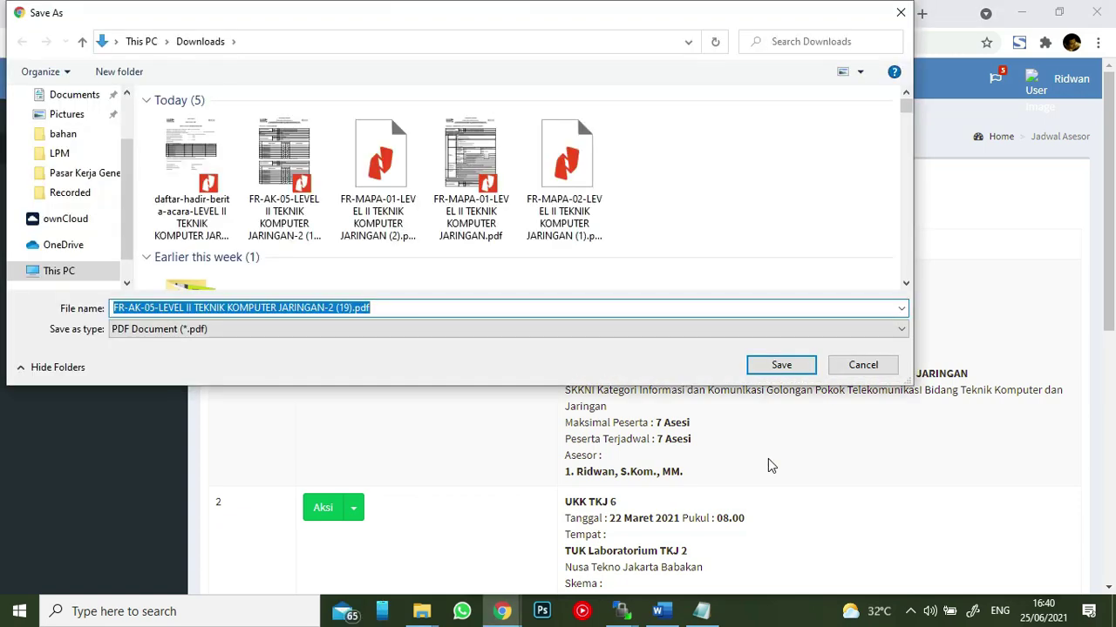
pyautogui.click(791, 371)
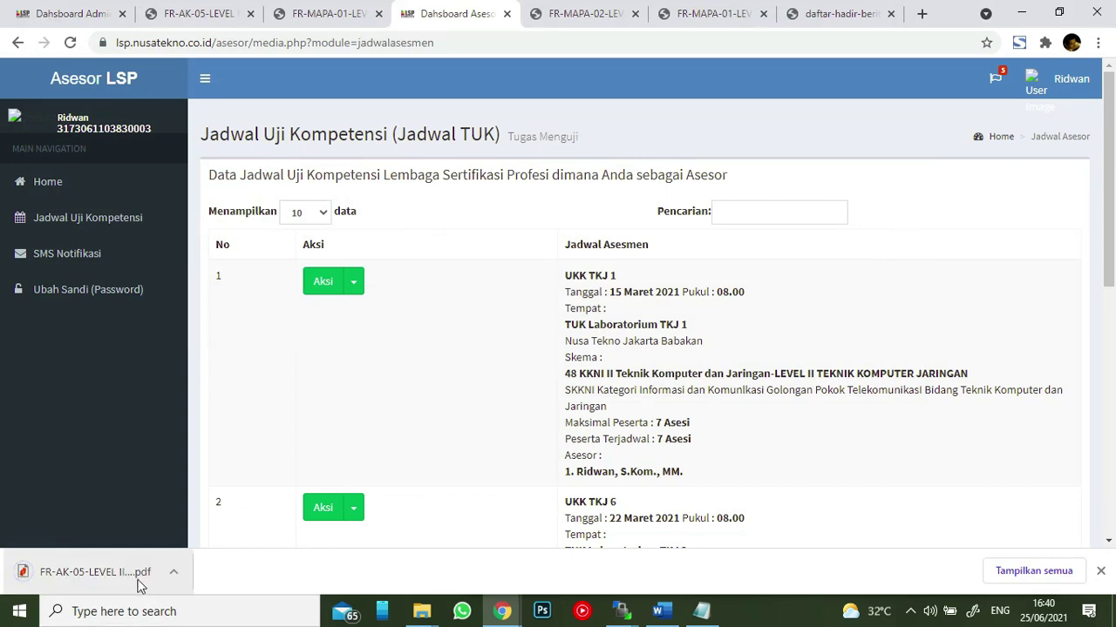
pyautogui.click(138, 582)
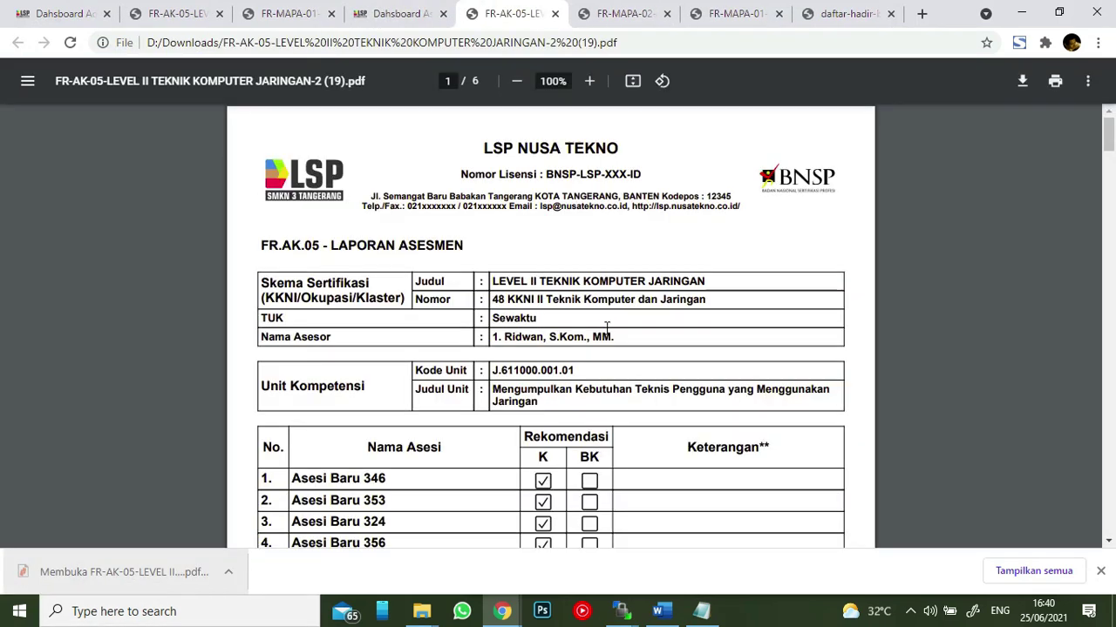
pyautogui.scroll(-10, 610, 326)
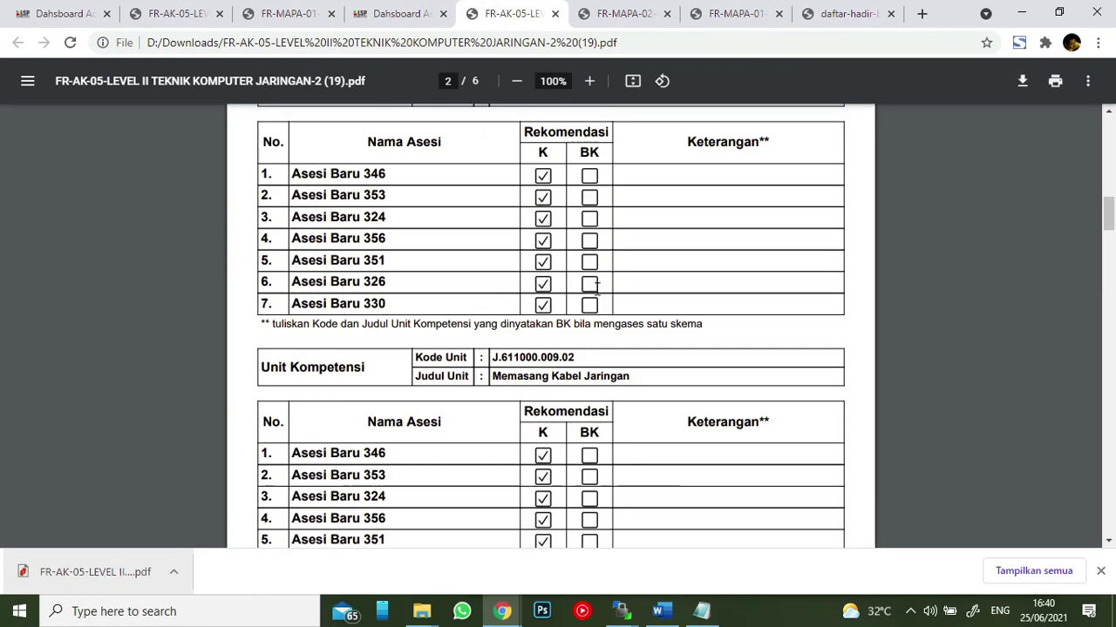
pyautogui.scroll(-15, 595, 294)
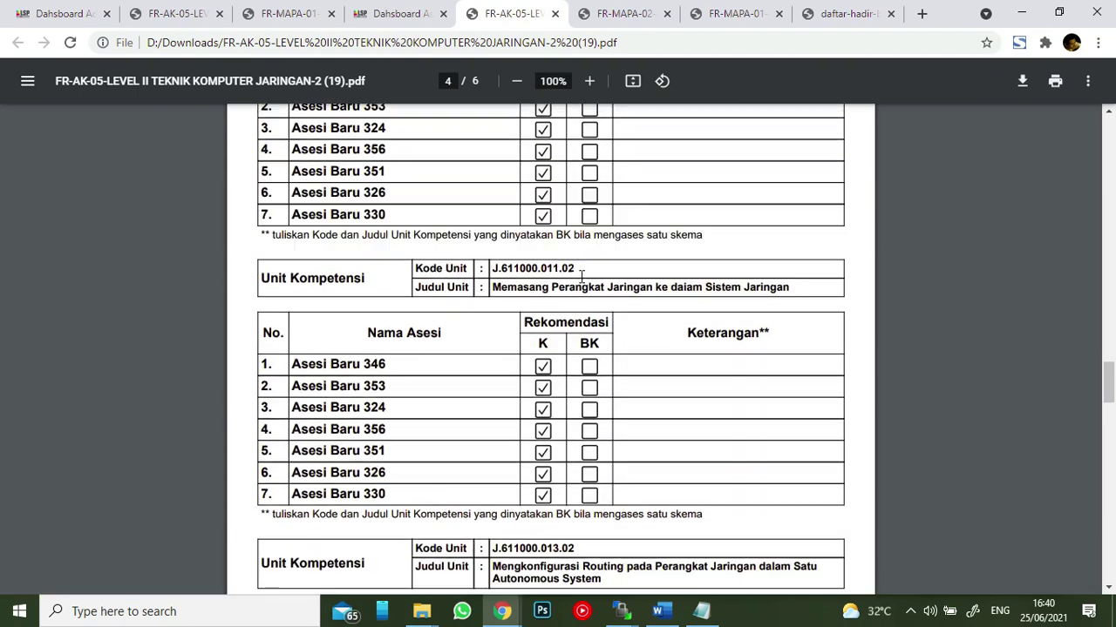
pyautogui.scroll(-8, 582, 279)
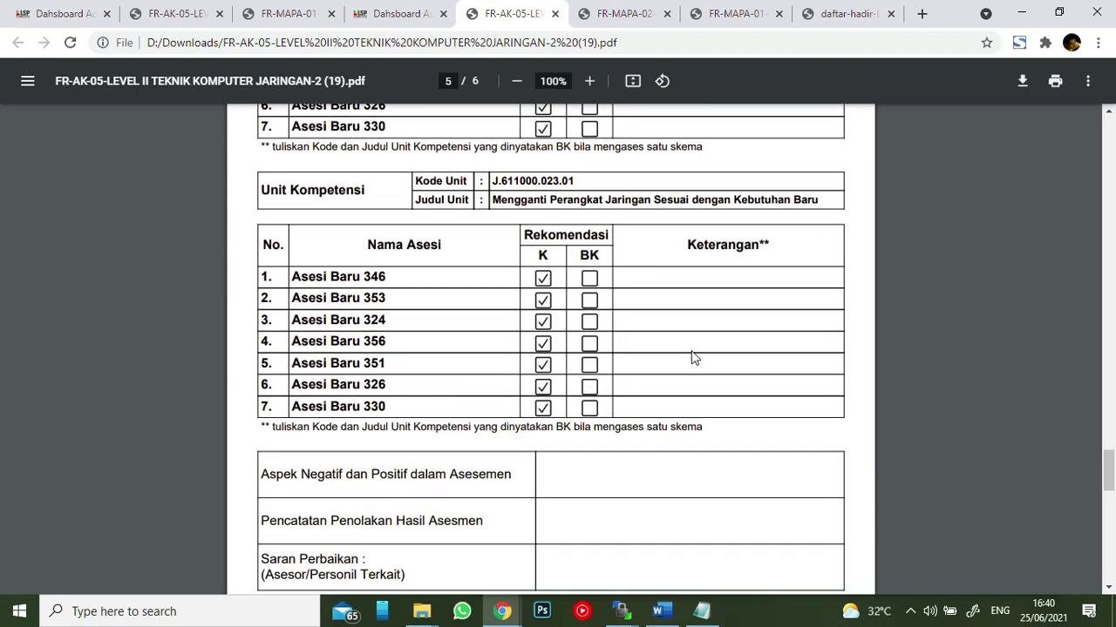
pyautogui.scroll(-3, 686, 392)
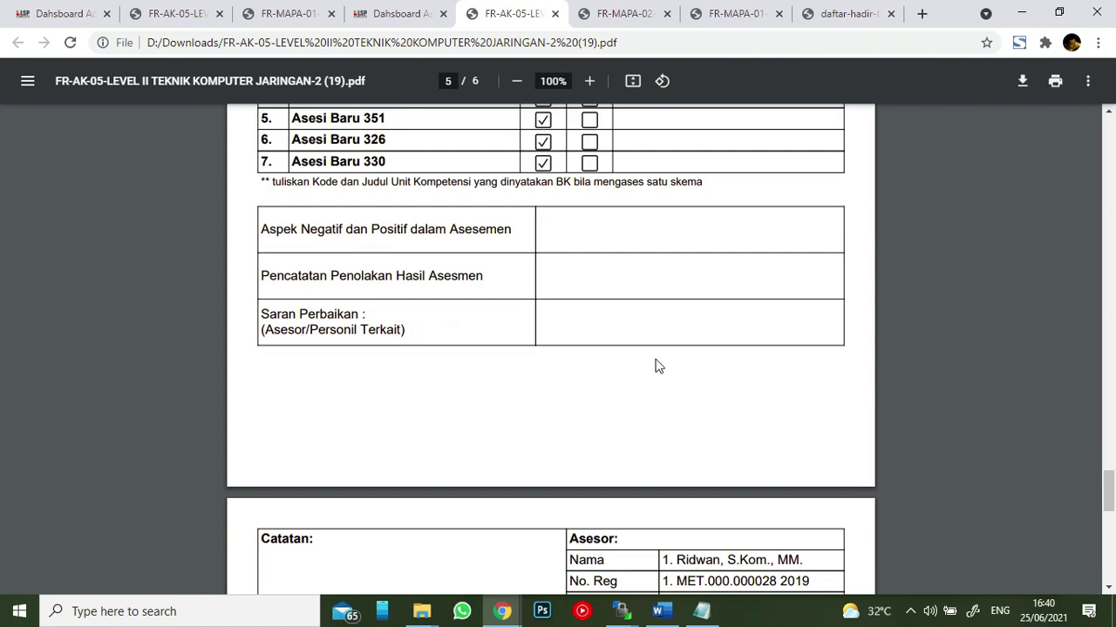
pyautogui.scroll(-5, 655, 366)
pyautogui.scroll(6, 653, 353)
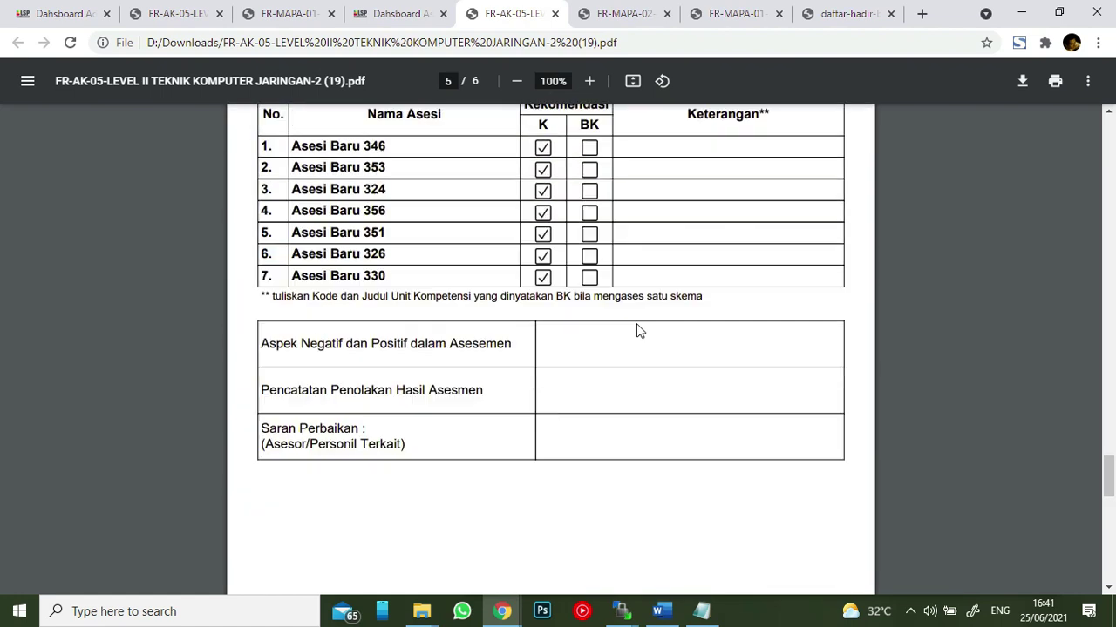
pyautogui.scroll(3, 637, 327)
pyautogui.click(397, 14)
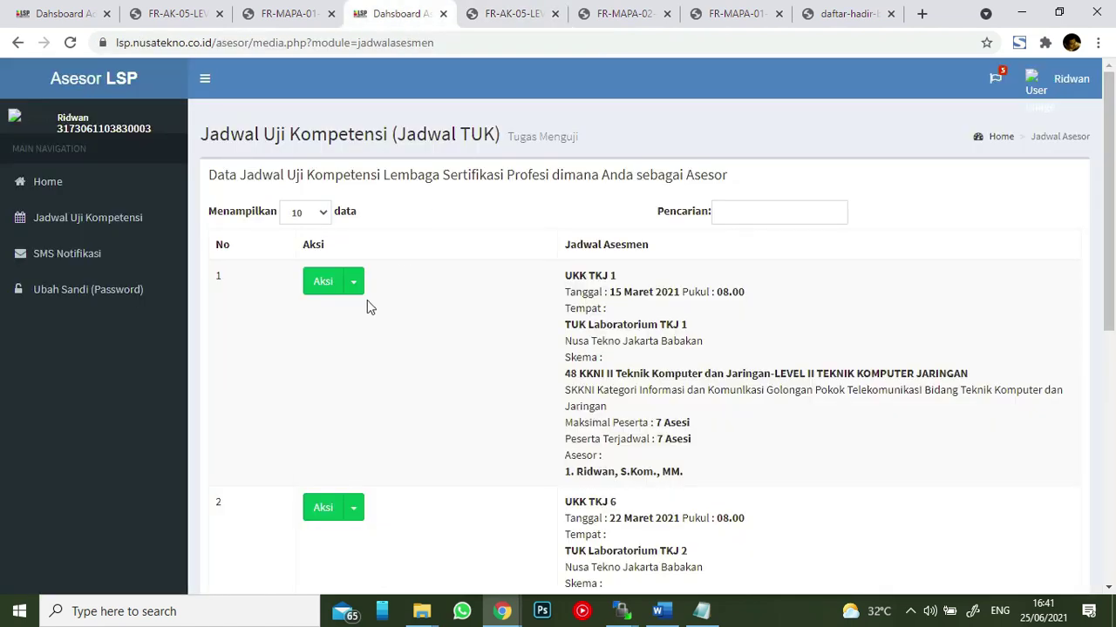
# - Save the FR-AK-06 review form for UKK TKJ 1 to Downloads and open the PDF
pyautogui.click(354, 285)
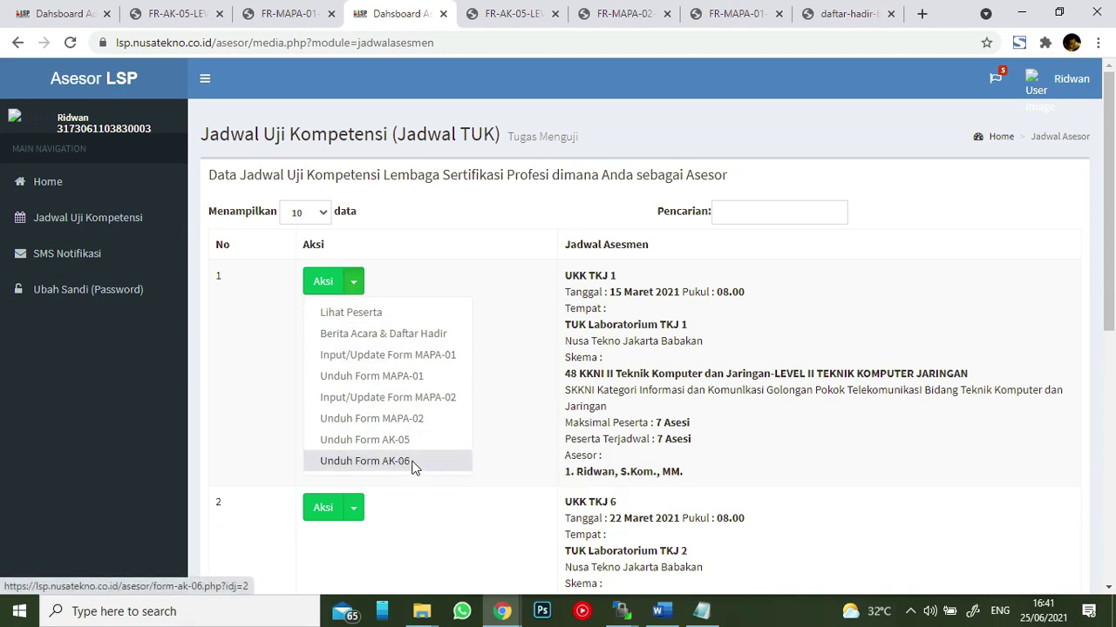
pyautogui.click(413, 465)
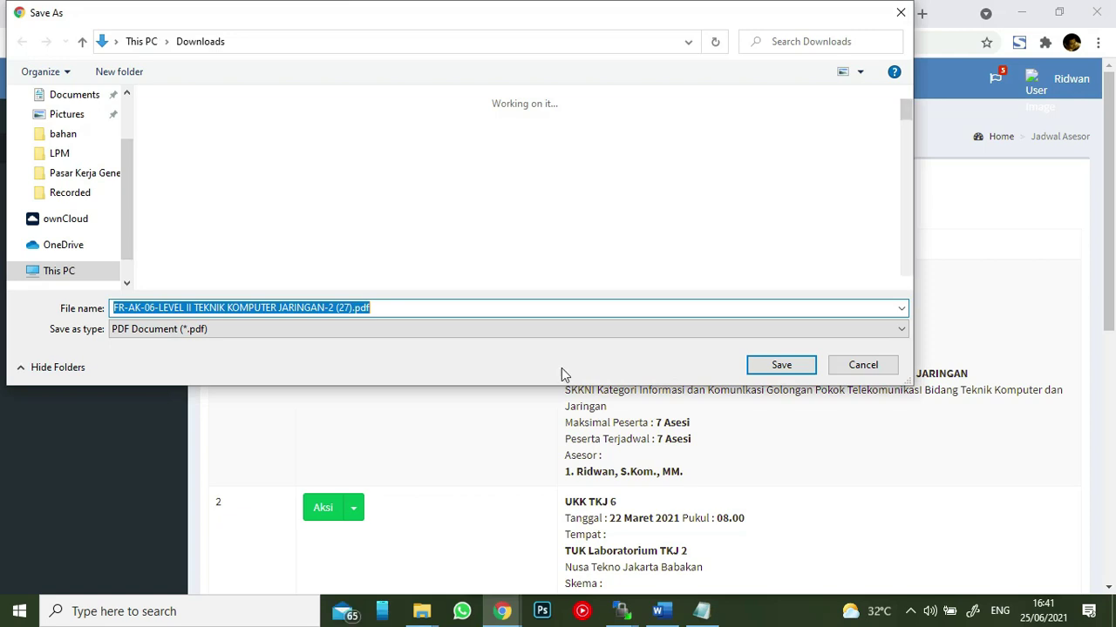
pyautogui.click(781, 366)
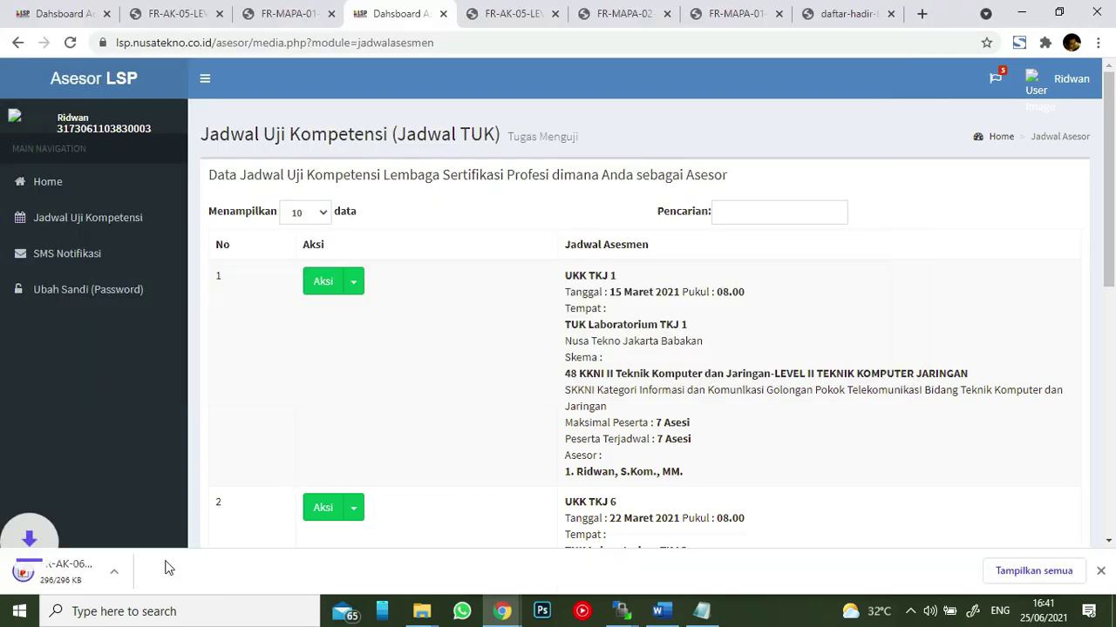
pyautogui.click(122, 572)
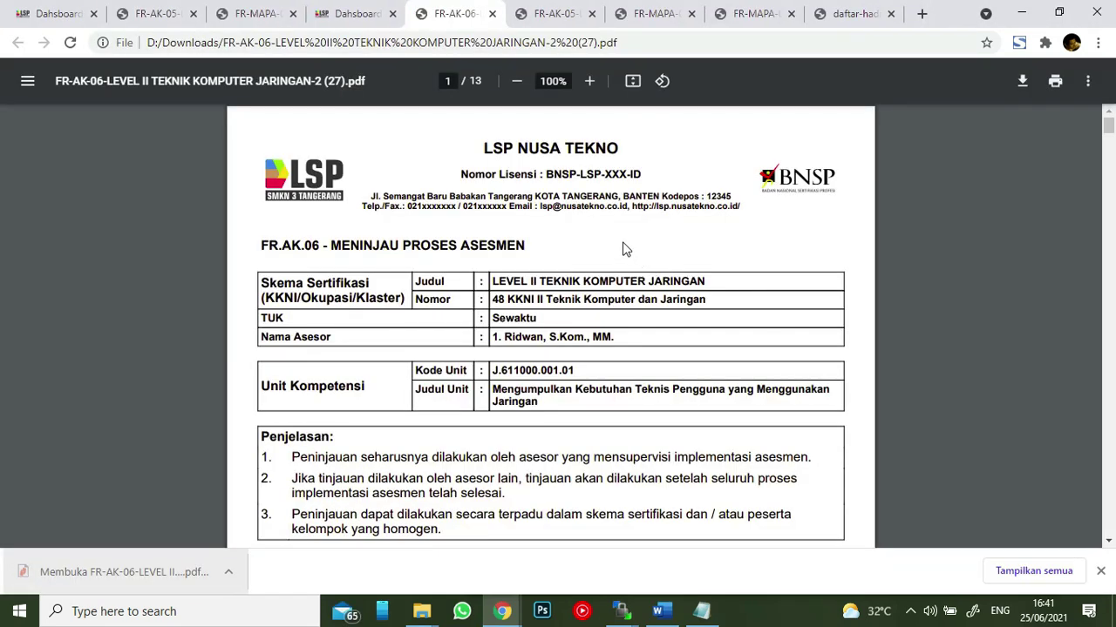
pyautogui.moveTo(622, 334); pyautogui.dragTo(513, 265)
pyautogui.click(510, 319)
# - Scroll through all 13 pages of the FR-AK-06 PDF, then go back to the schedule
pyautogui.scroll(-3, 470, 336)
pyautogui.scroll(-4, 536, 319)
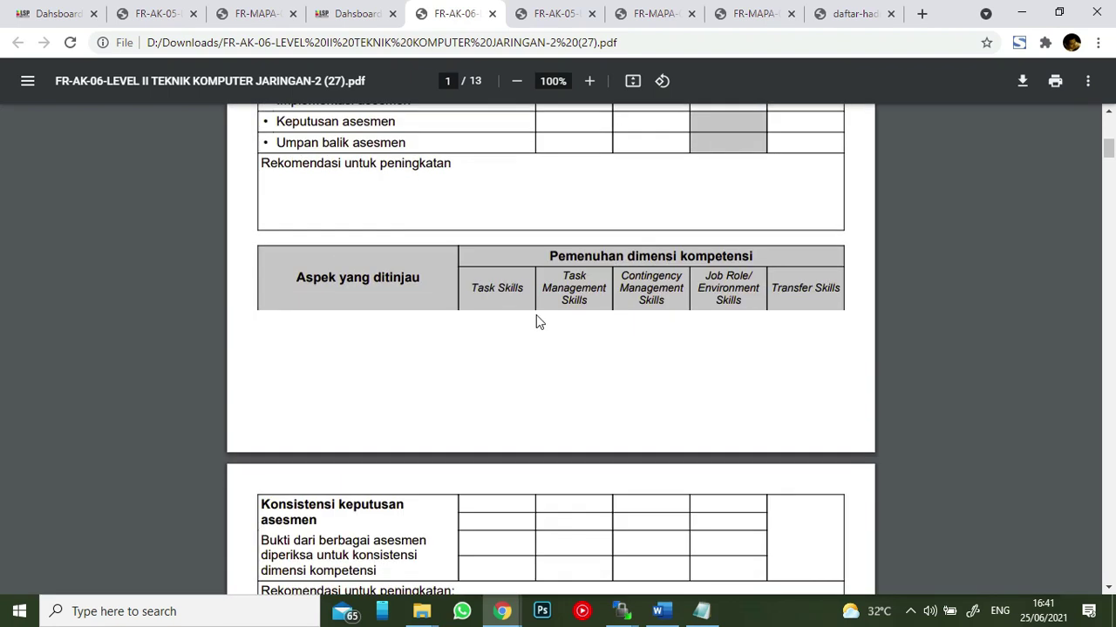
pyautogui.scroll(3, 580, 229)
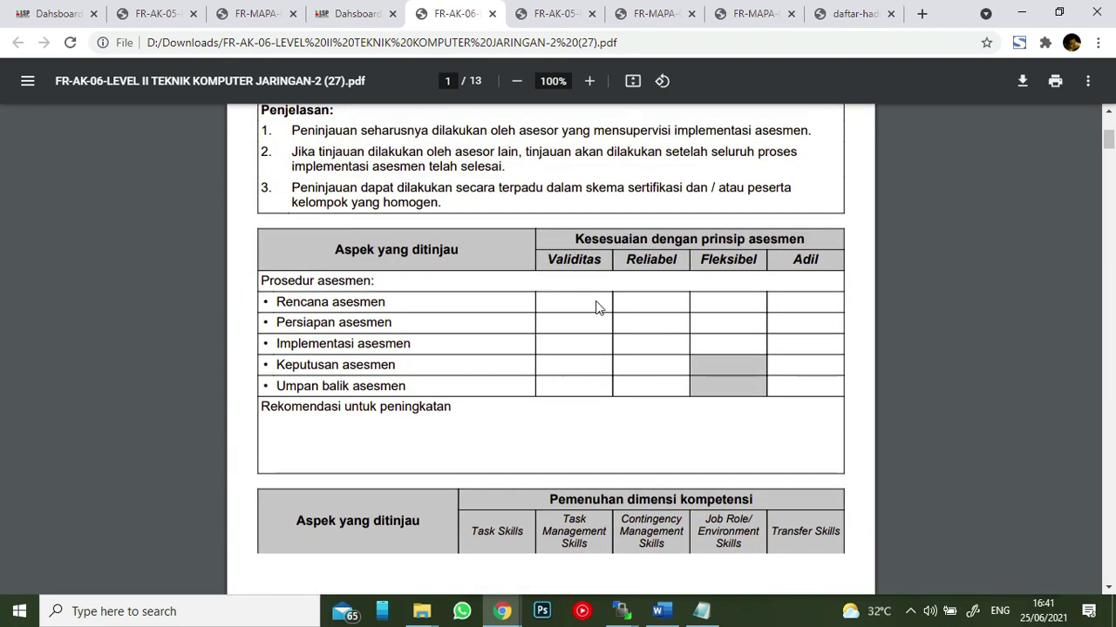
pyautogui.scroll(-10, 510, 422)
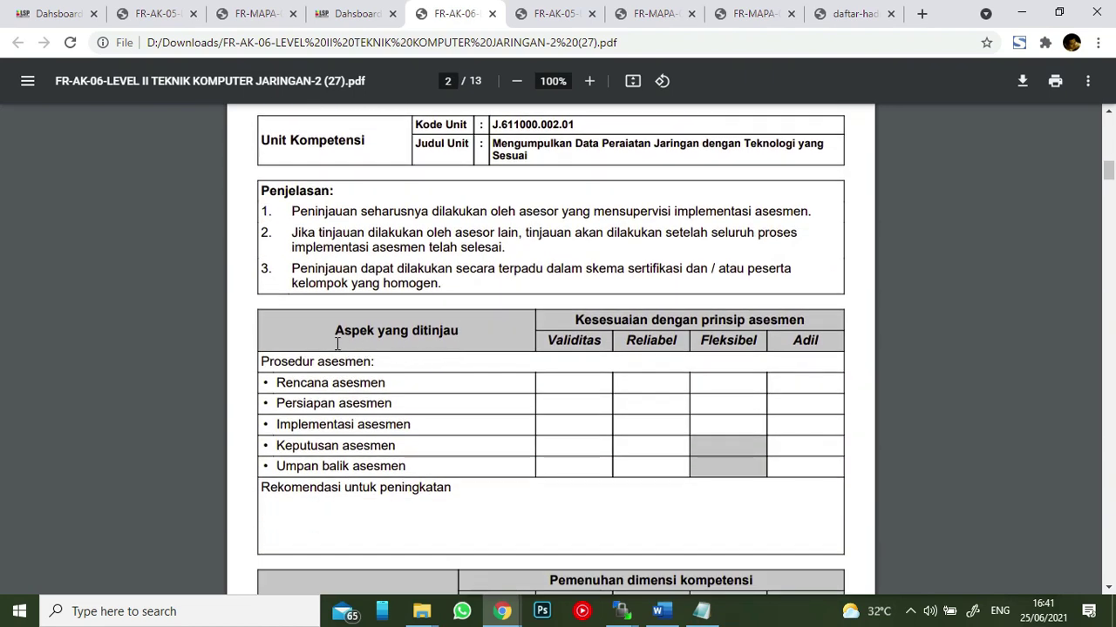
pyautogui.scroll(-10, 337, 344)
pyautogui.scroll(-15, 338, 358)
pyautogui.scroll(-20, 564, 401)
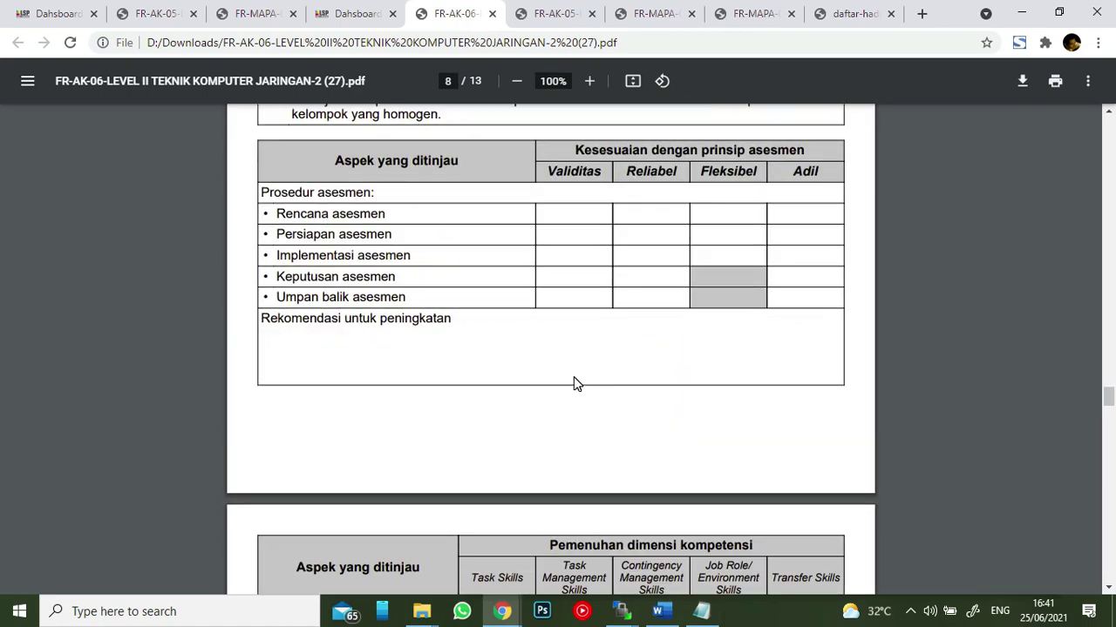
pyautogui.scroll(-8, 574, 384)
pyautogui.scroll(-12, 573, 377)
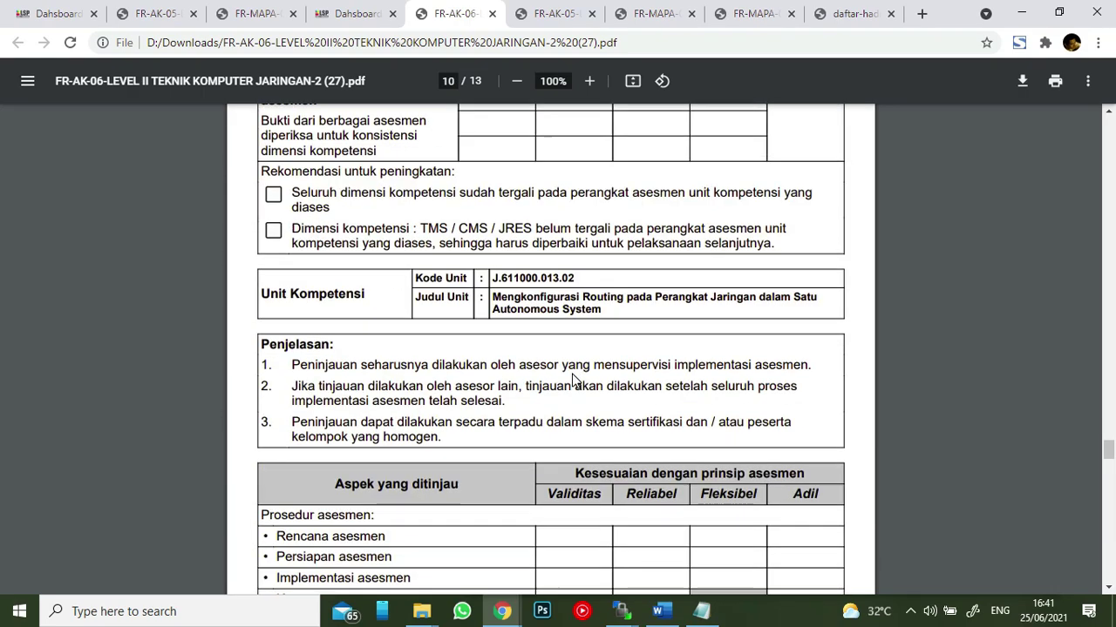
pyautogui.scroll(-15, 573, 373)
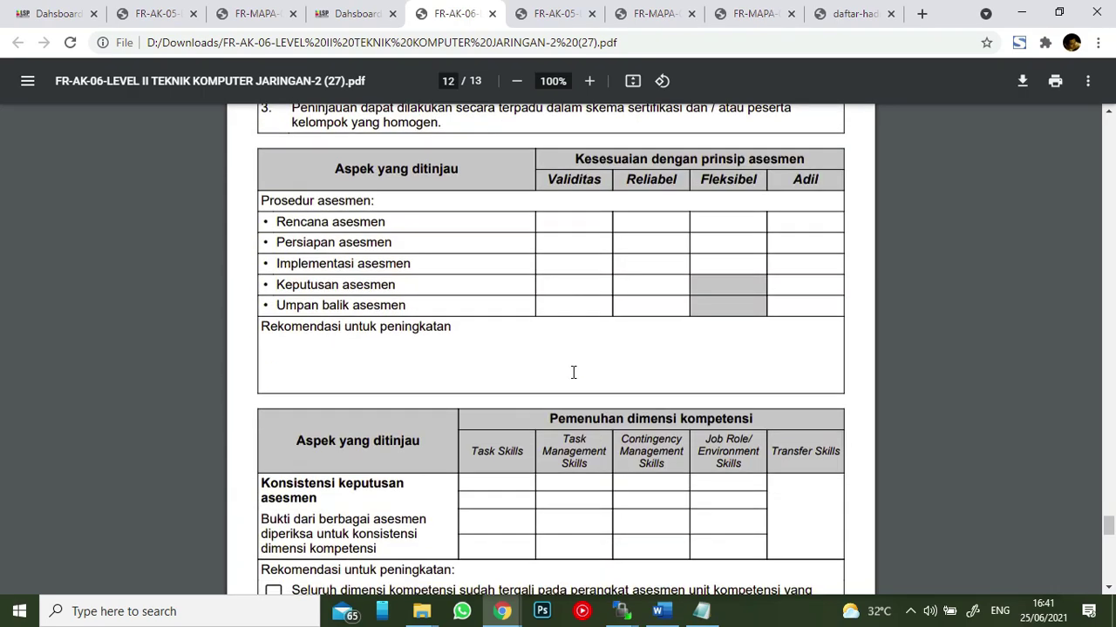
pyautogui.click(362, 26)
# - Show the UKK TKJ 1 participants via Lihat Peserta and pick Input FORM-APL-02 for the first participant
pyautogui.click(355, 284)
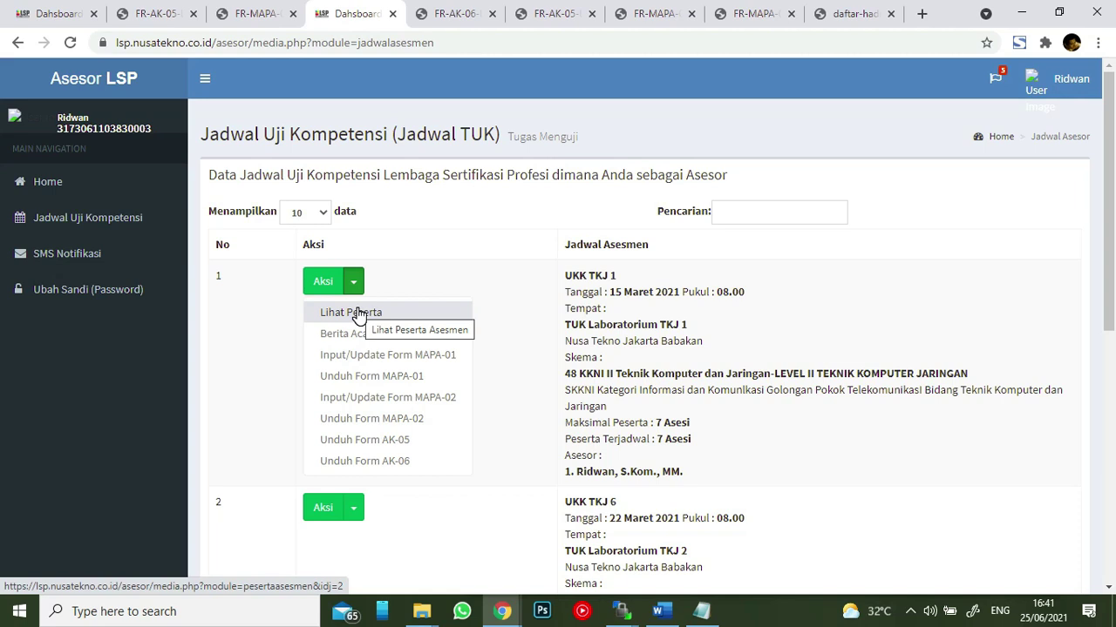
pyautogui.click(358, 313)
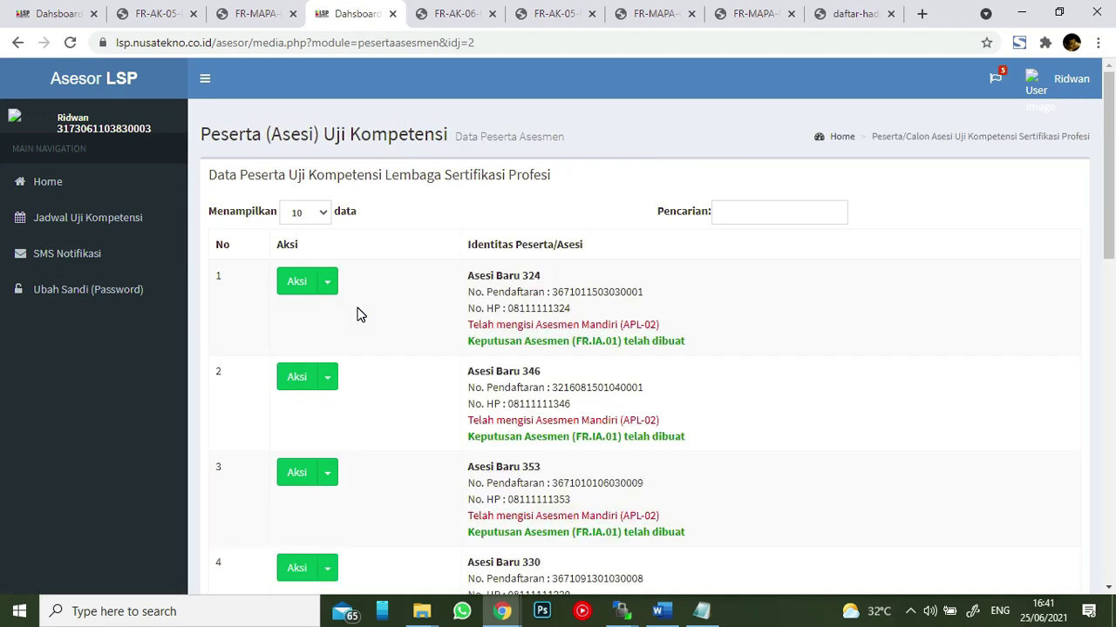
pyautogui.scroll(-2, 384, 318)
pyautogui.scroll(2, 366, 315)
pyautogui.click(327, 284)
pyautogui.scroll(-2, 330, 288)
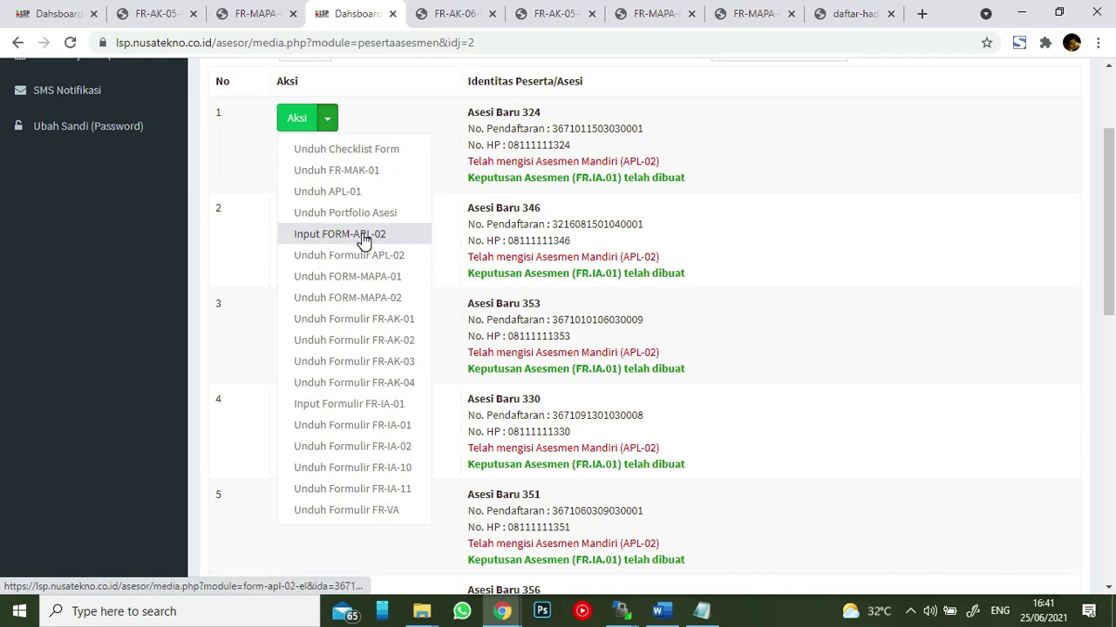
pyautogui.click(367, 239)
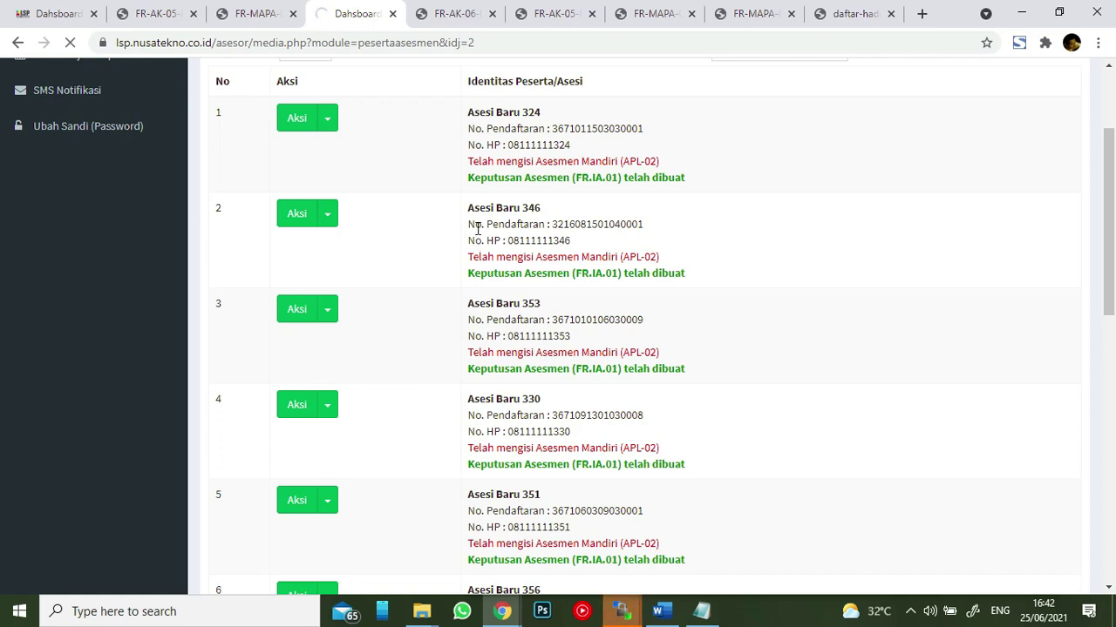
# - Save the first participant's APL-02 answer form as a PDF and open it
pyautogui.scroll(-5, 724, 219)
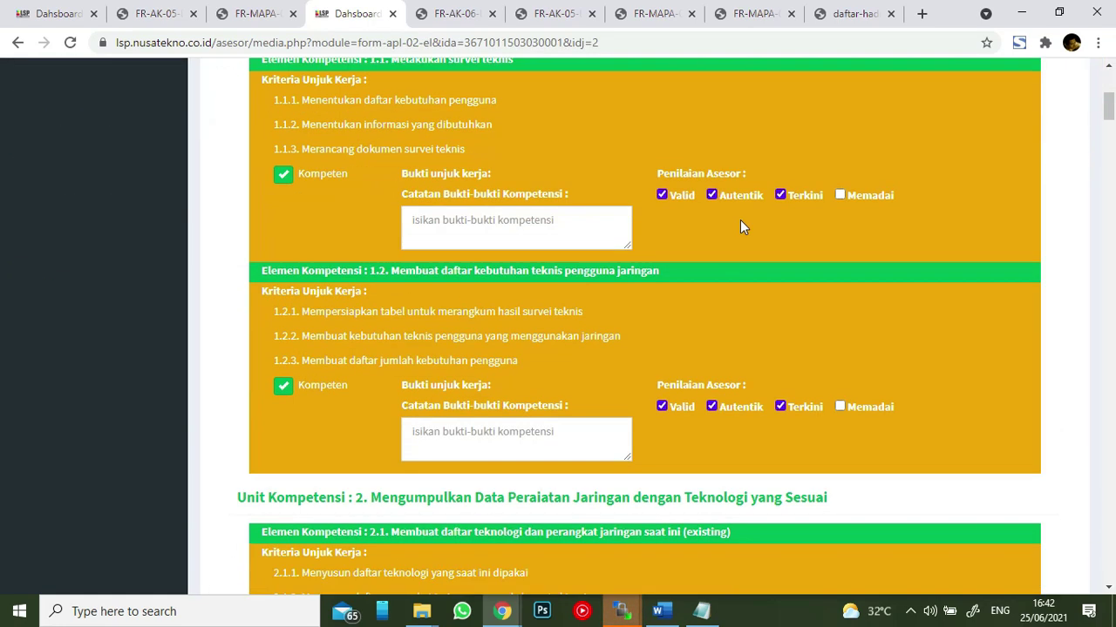
pyautogui.scroll(-15, 816, 191)
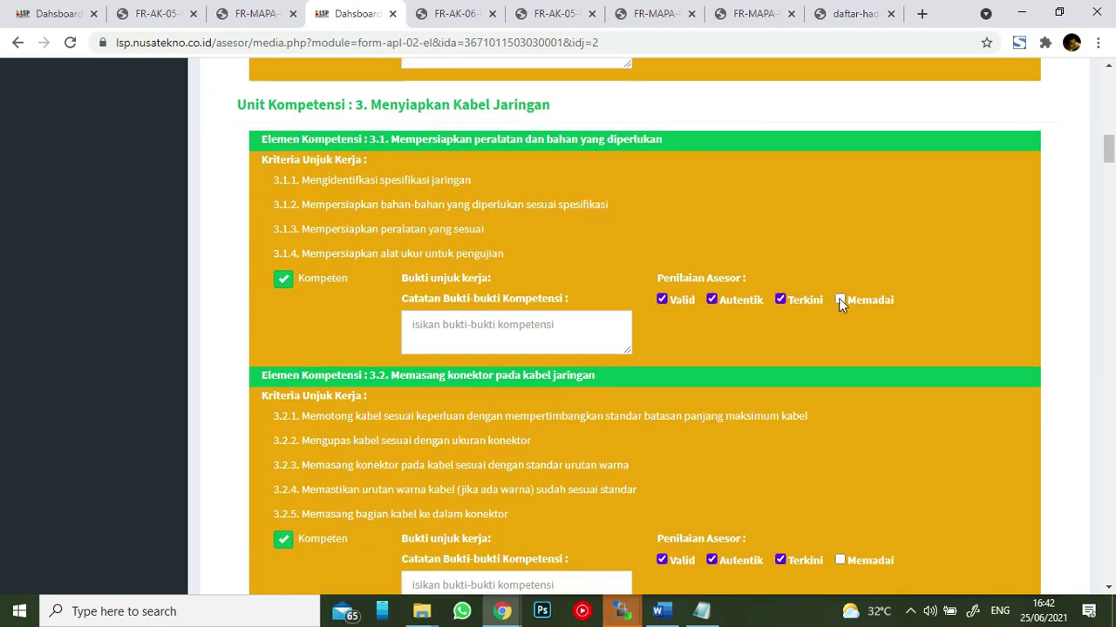
pyautogui.scroll(-2, 842, 319)
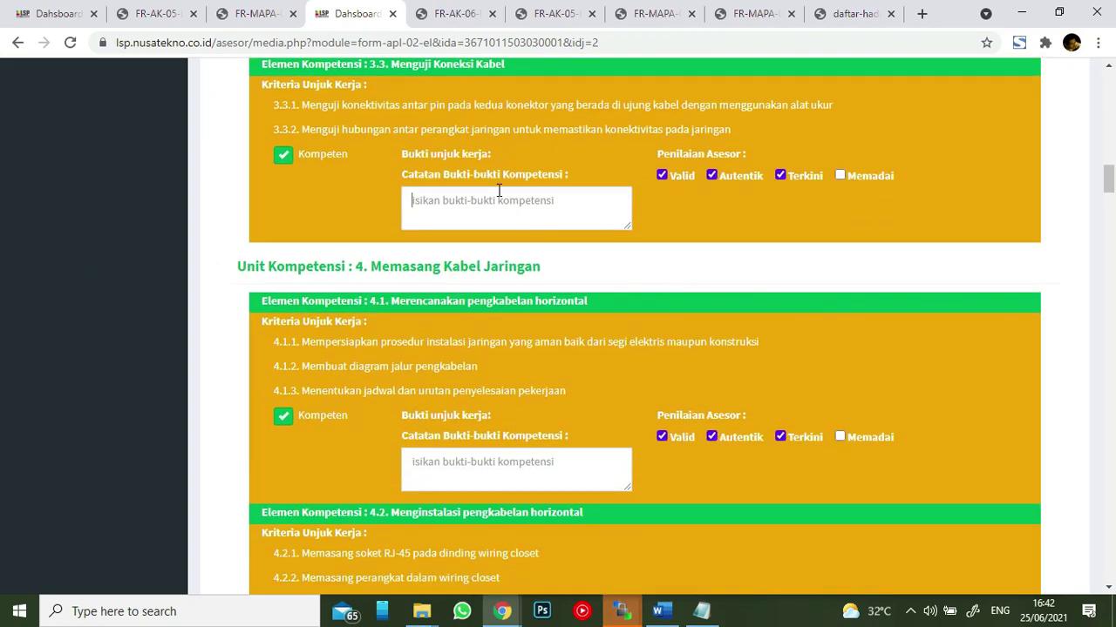
pyautogui.scroll(-20, 872, 314)
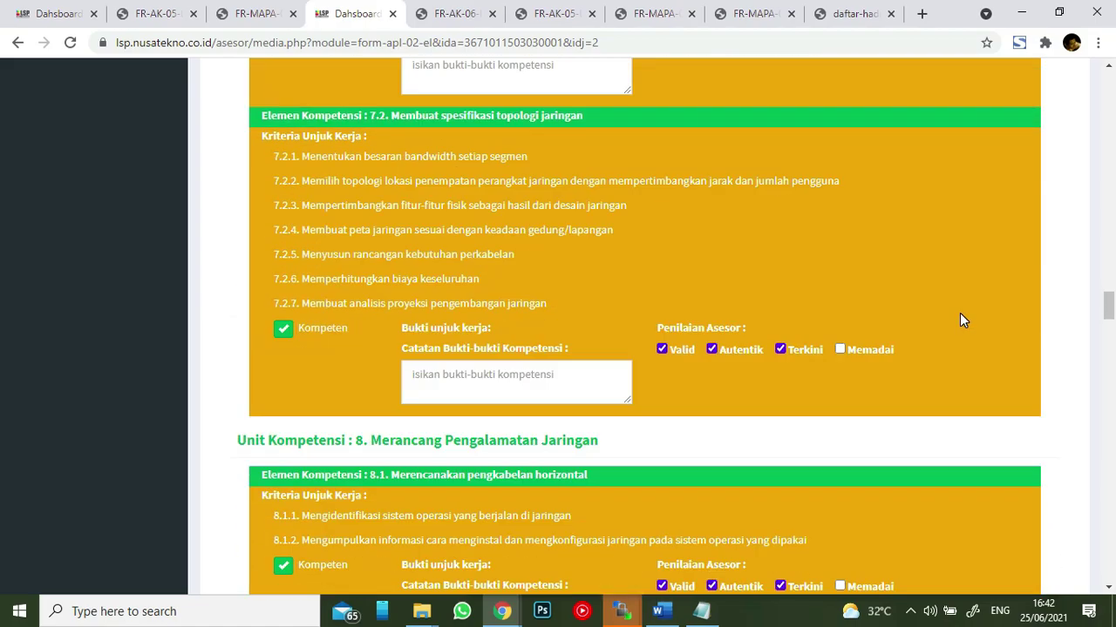
pyautogui.scroll(-20, 958, 310)
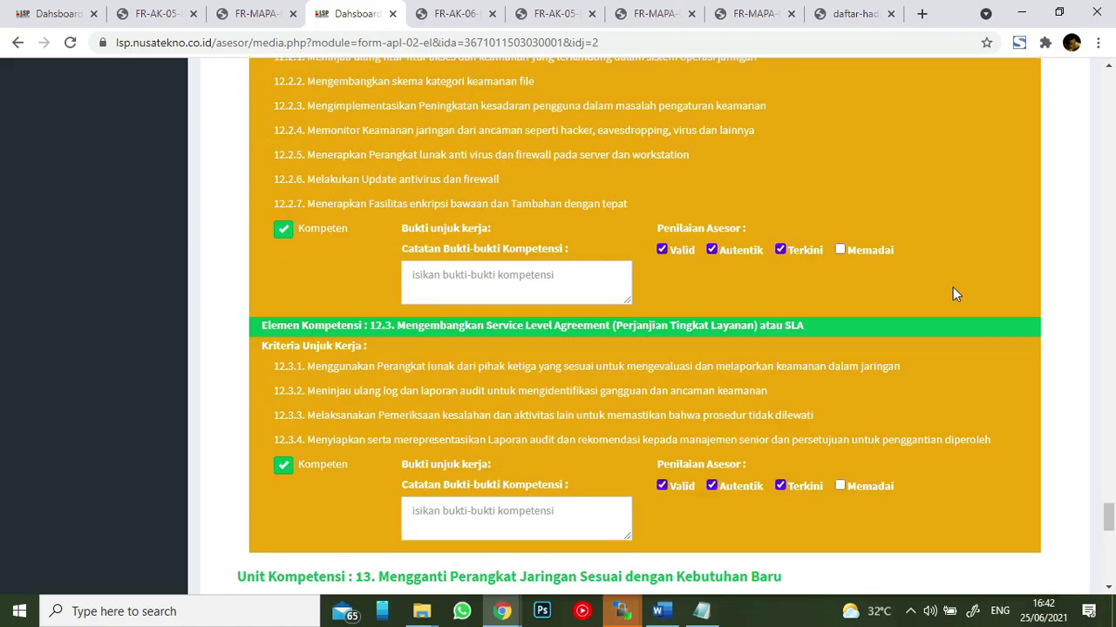
pyautogui.scroll(-3, 951, 285)
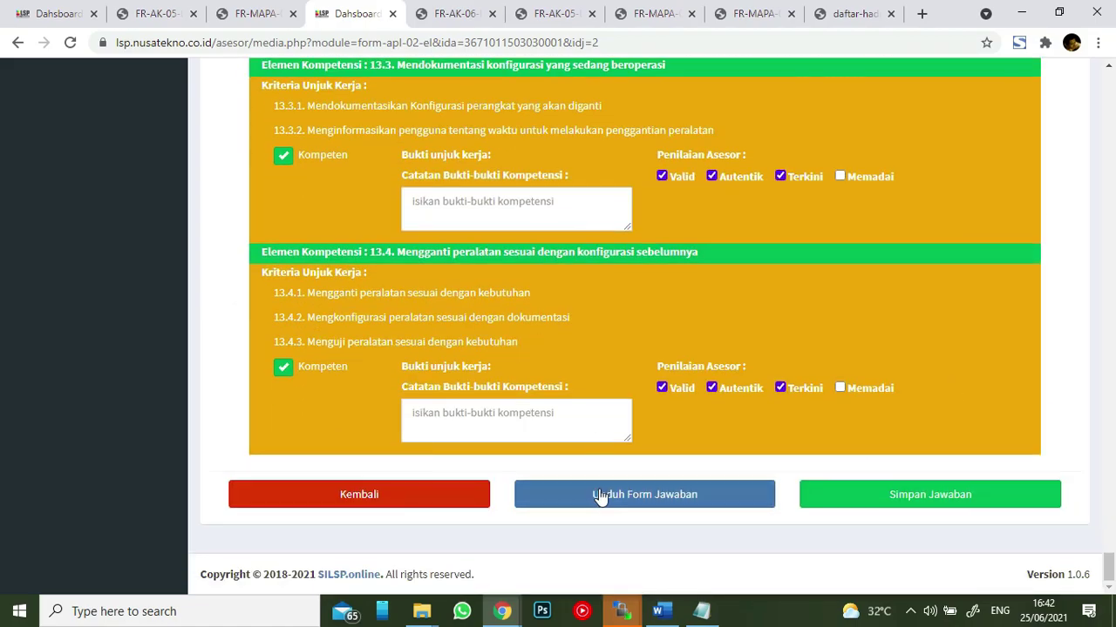
pyautogui.click(653, 500)
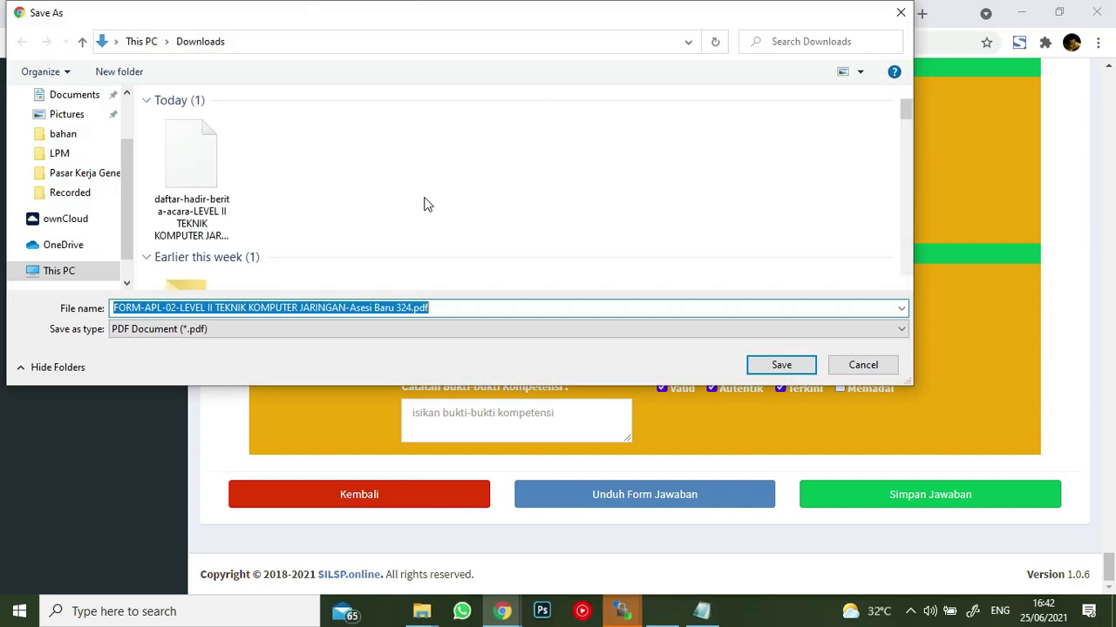
pyautogui.click(778, 365)
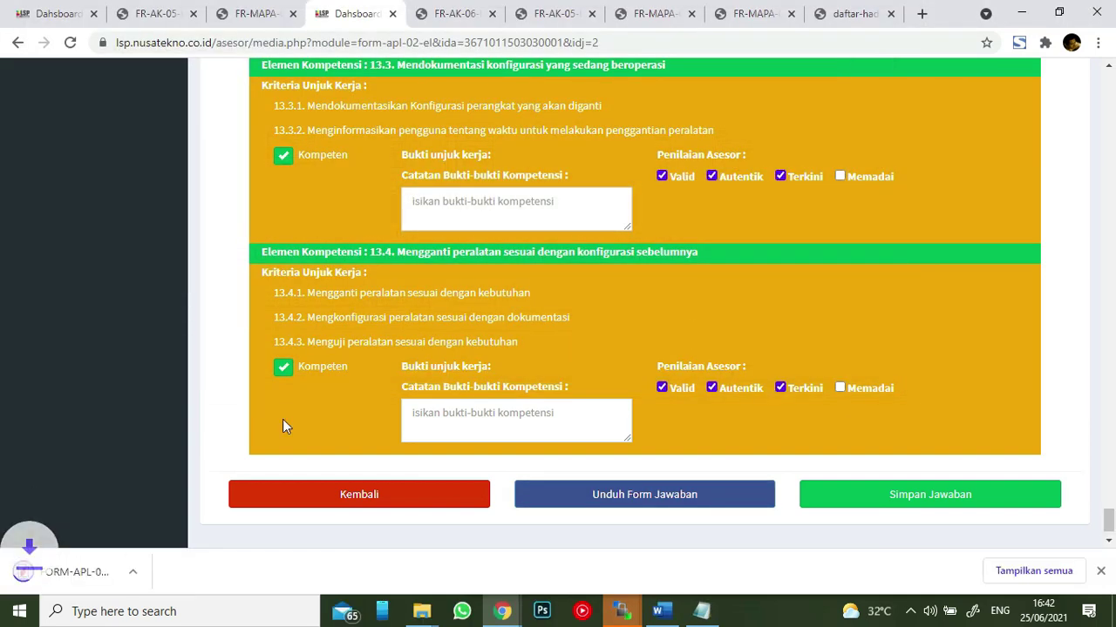
pyautogui.click(106, 579)
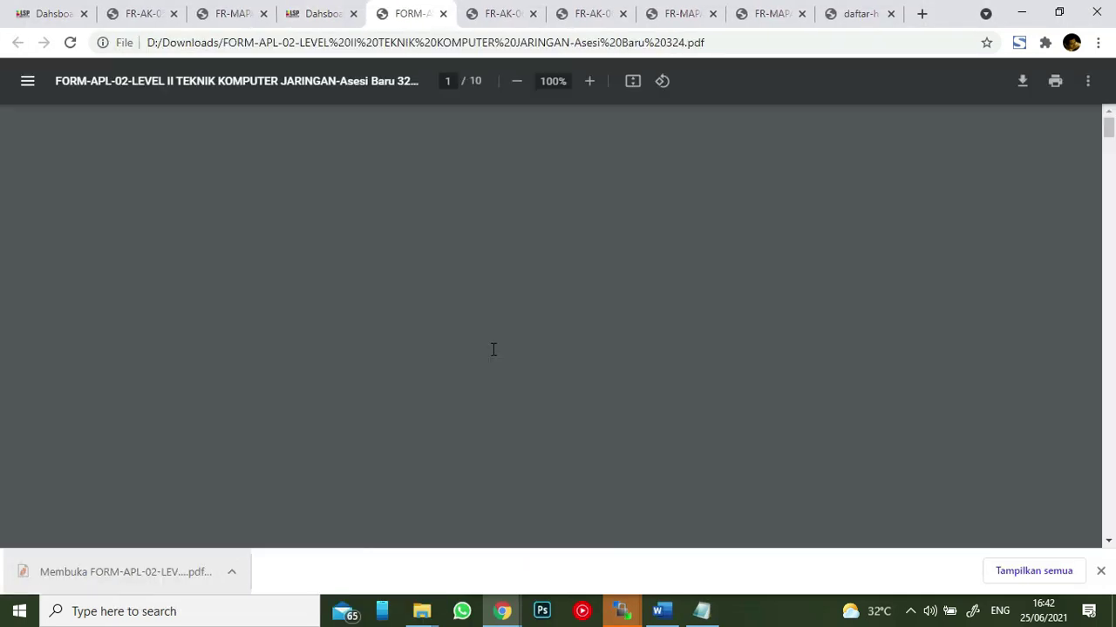
# - Scroll through the 10-page APL-02 PDF and return to the APL-02 assessment page
pyautogui.scroll(-20, 686, 259)
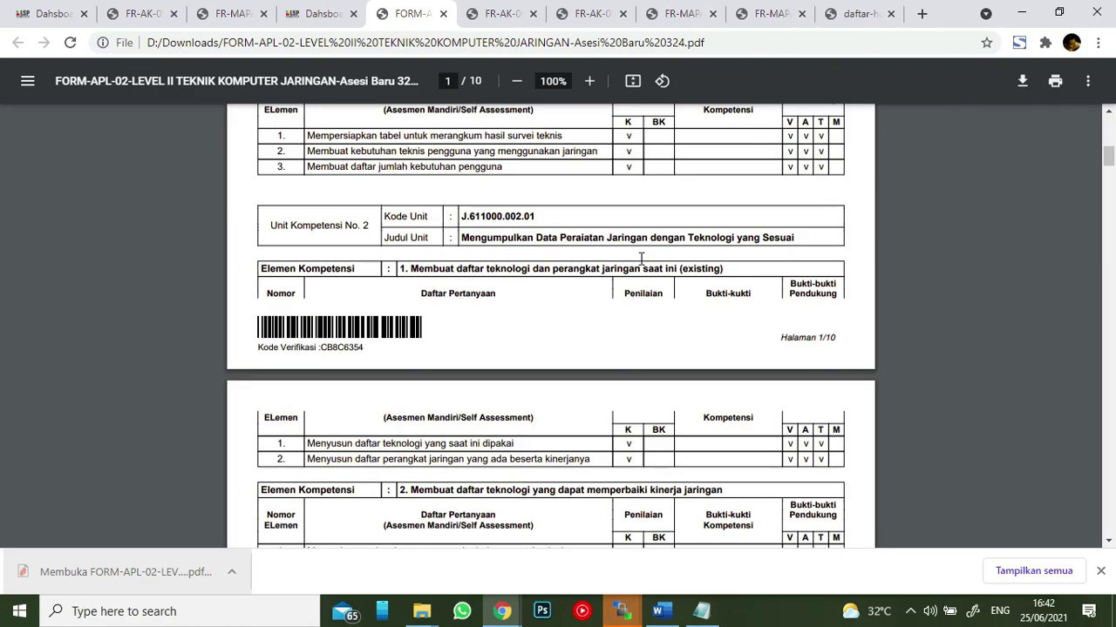
pyautogui.scroll(-20, 626, 262)
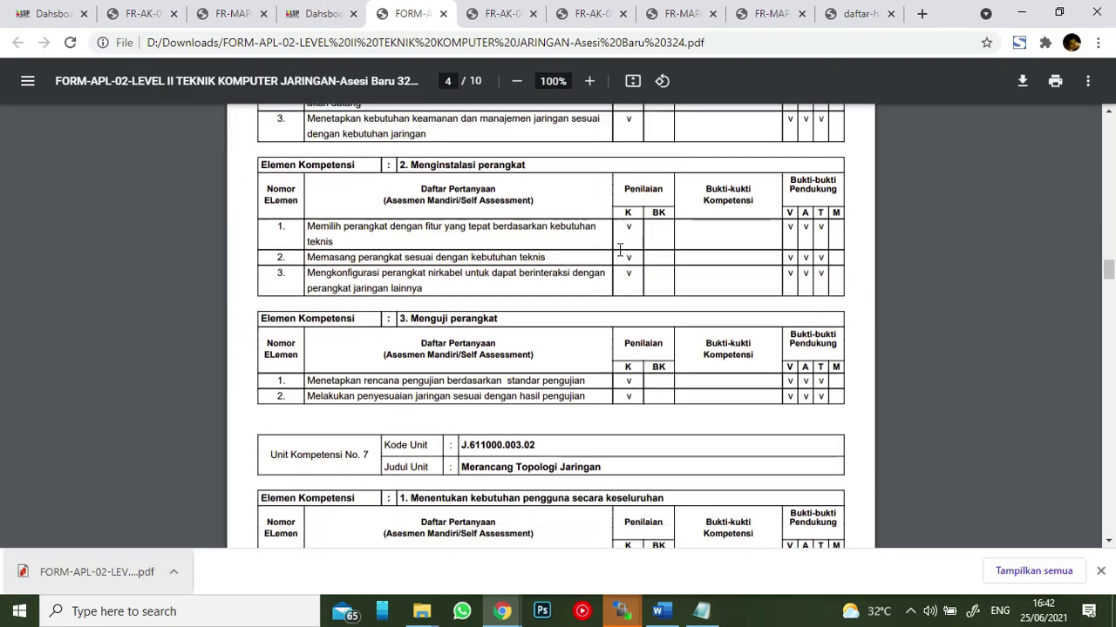
pyautogui.scroll(-20, 617, 248)
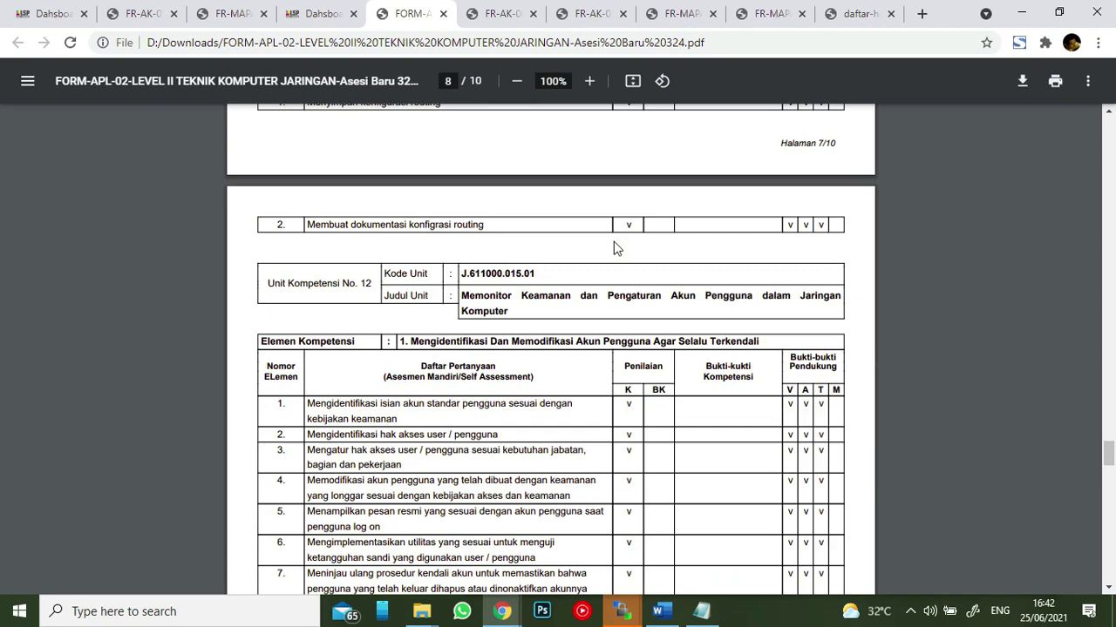
pyautogui.scroll(-20, 613, 240)
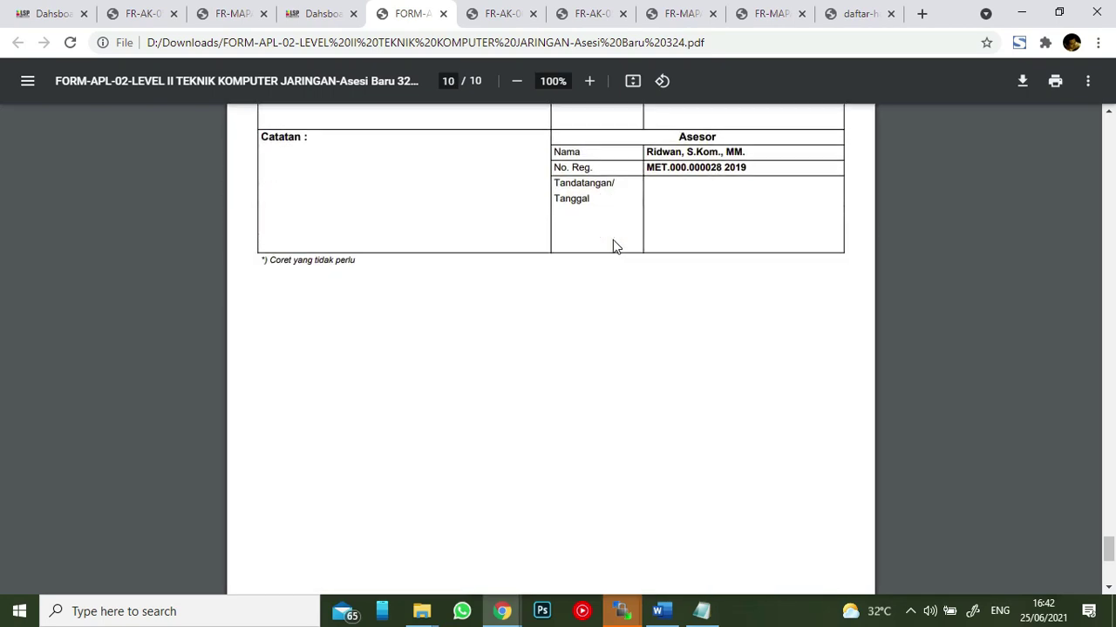
pyautogui.scroll(10, 556, 195)
pyautogui.scroll(3, 556, 195)
pyautogui.click(325, 12)
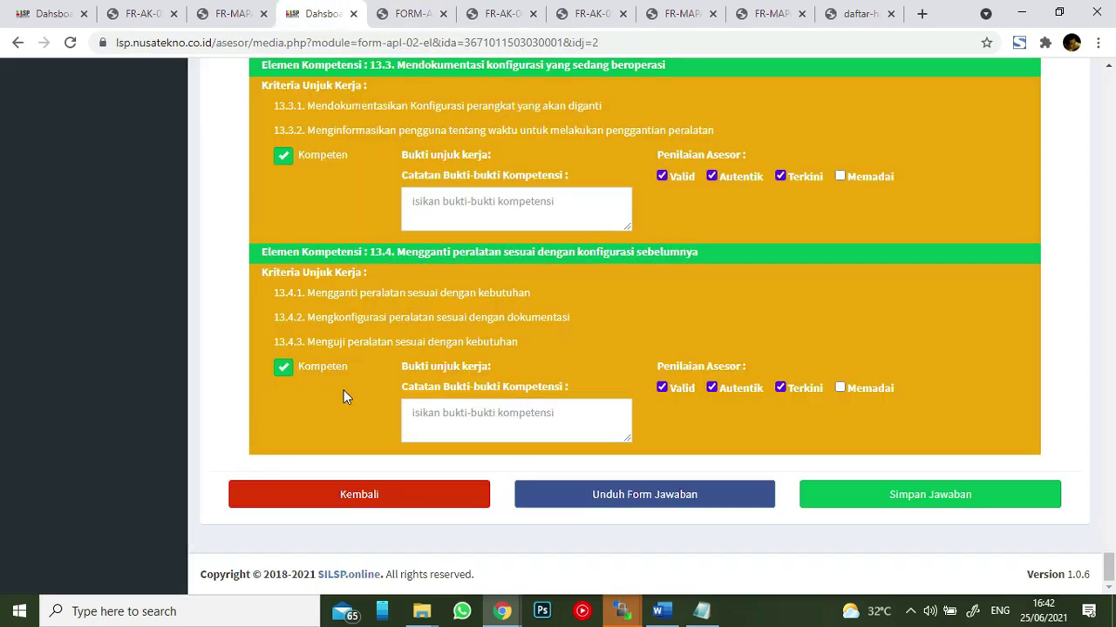
# - Save the first participant's 1-page FR-AK-01 consent form as a PDF, review it, and return to the list
pyautogui.click(321, 496)
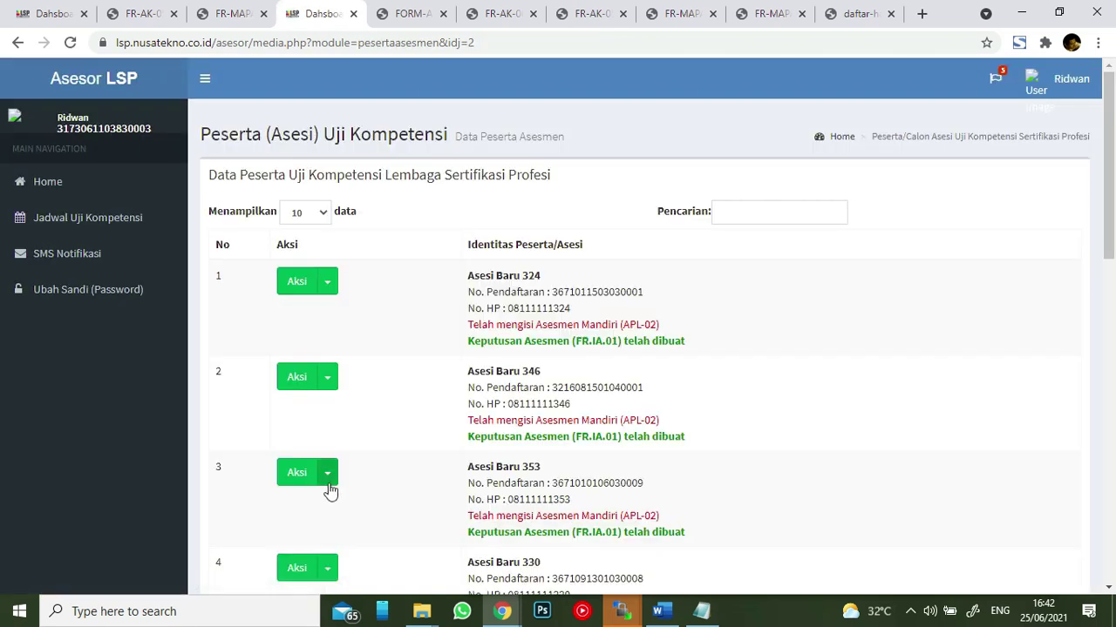
pyautogui.click(327, 288)
pyautogui.scroll(-3, 357, 262)
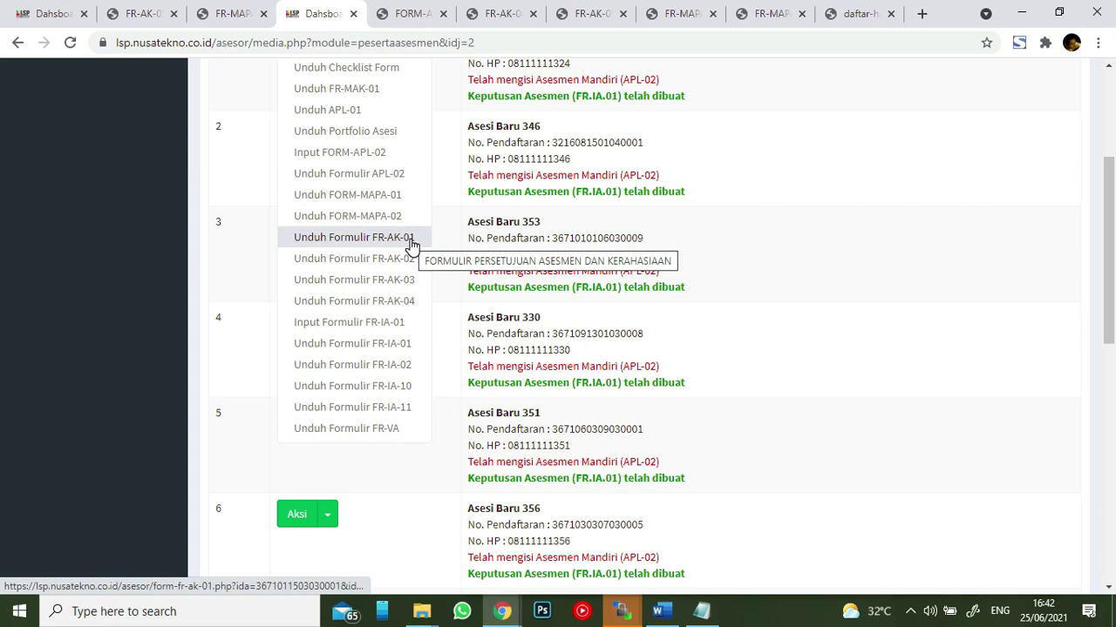
pyautogui.click(411, 246)
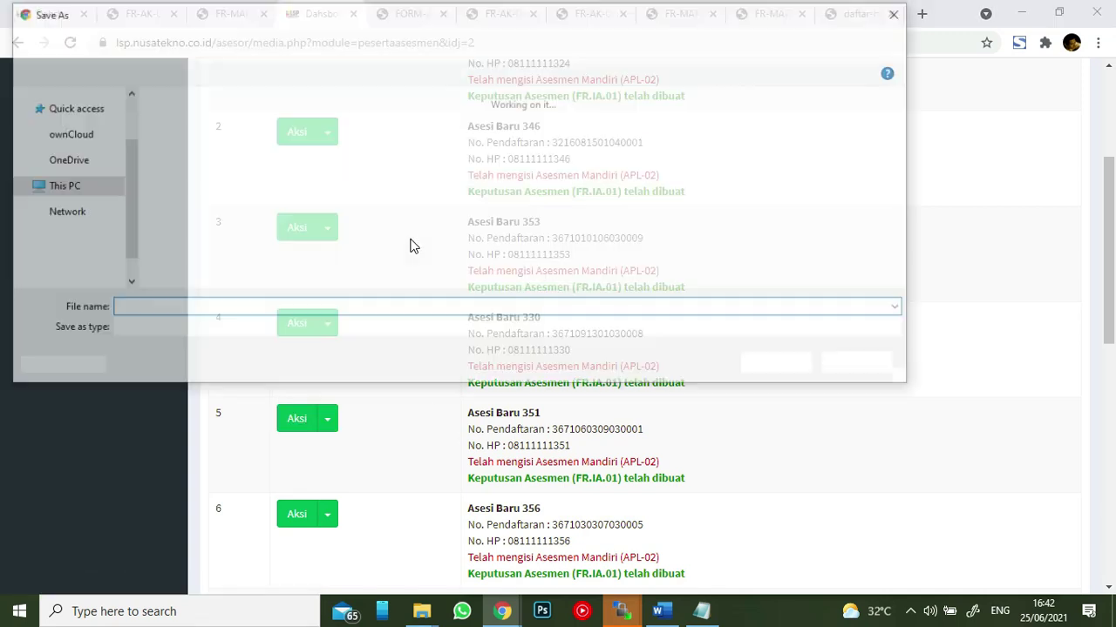
pyautogui.click(778, 365)
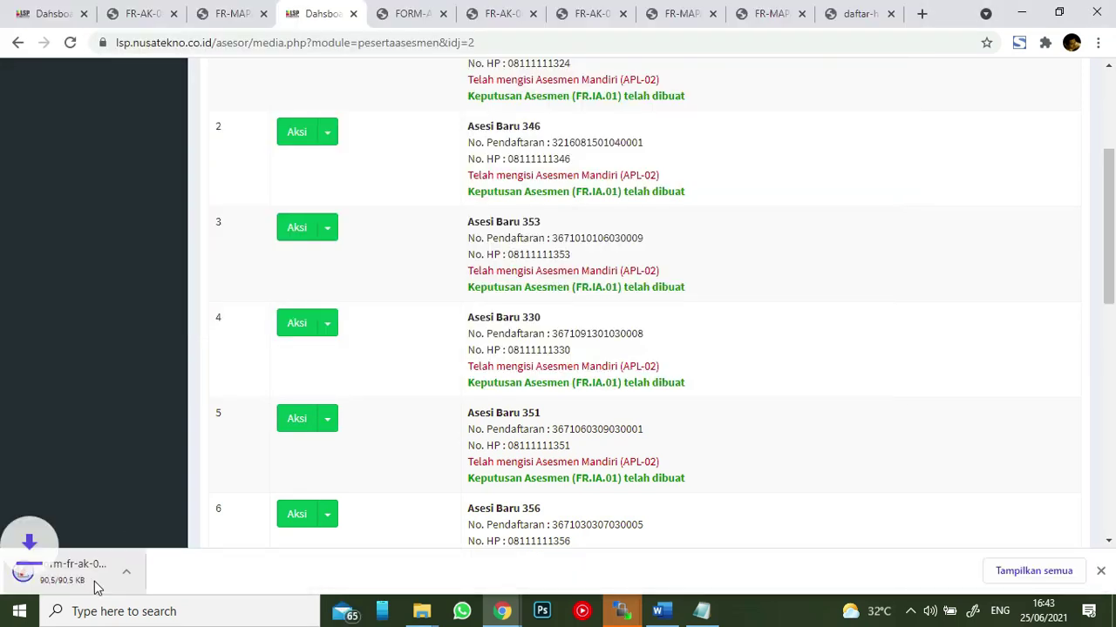
pyautogui.click(87, 576)
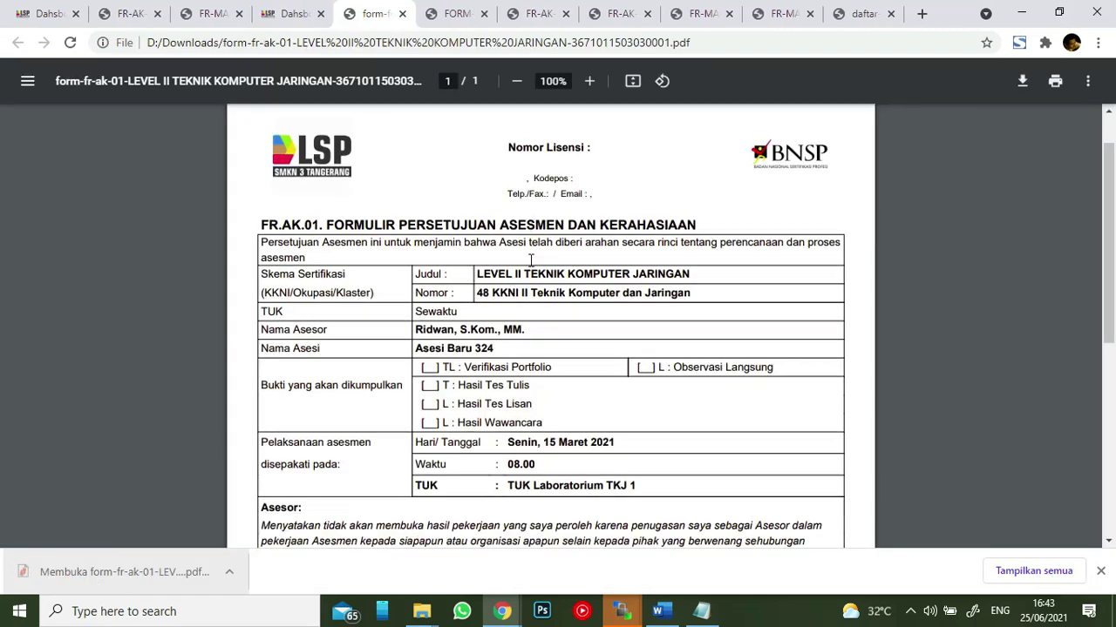
pyautogui.scroll(-5, 529, 260)
pyautogui.scroll(6, 525, 257)
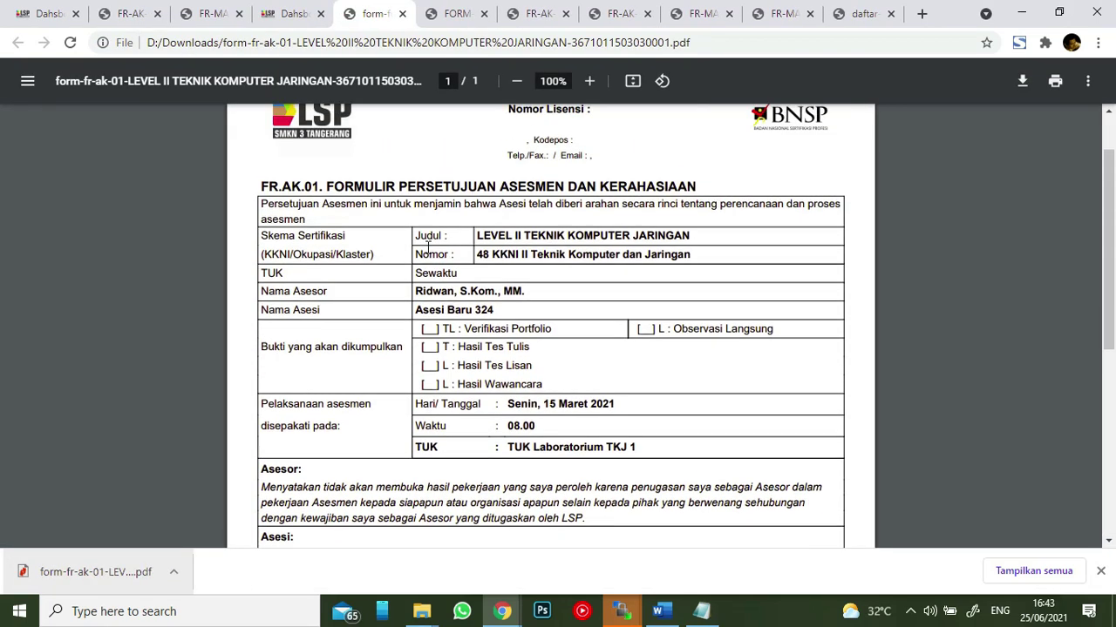
pyautogui.click(293, 14)
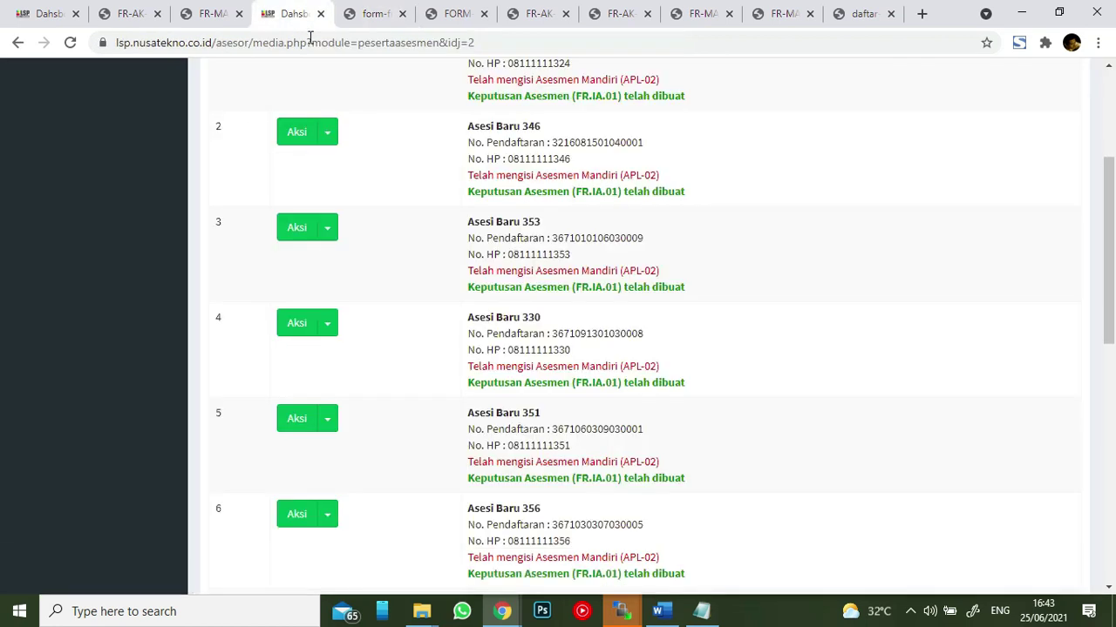
pyautogui.click(329, 132)
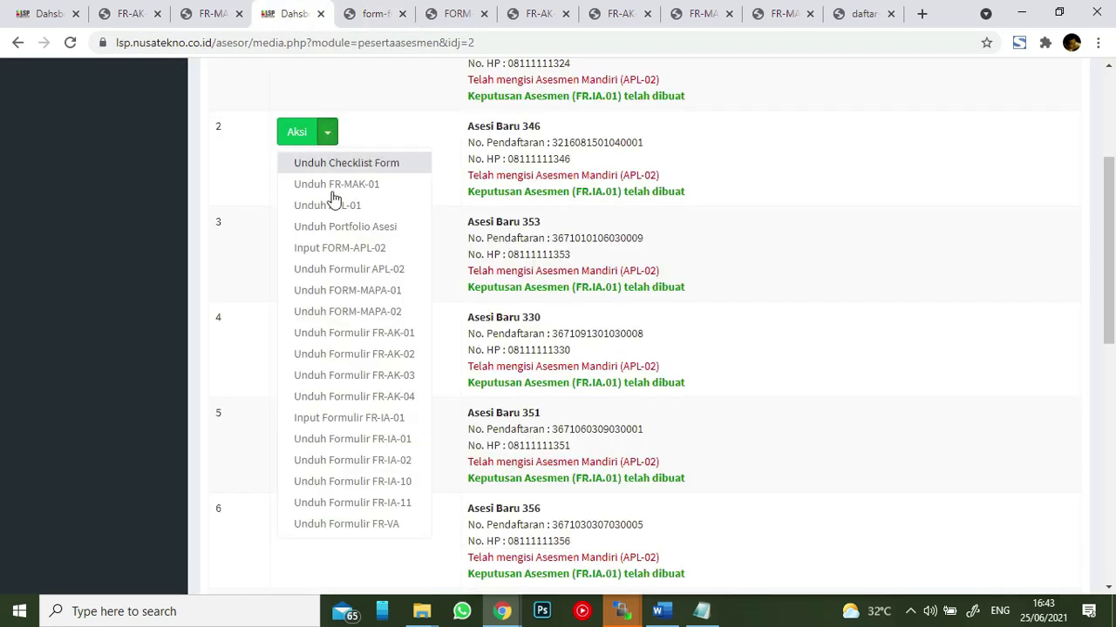
# - Save the second participant's FR-AK-02 form as a PDF, review it, and return to the list
pyautogui.click(366, 363)
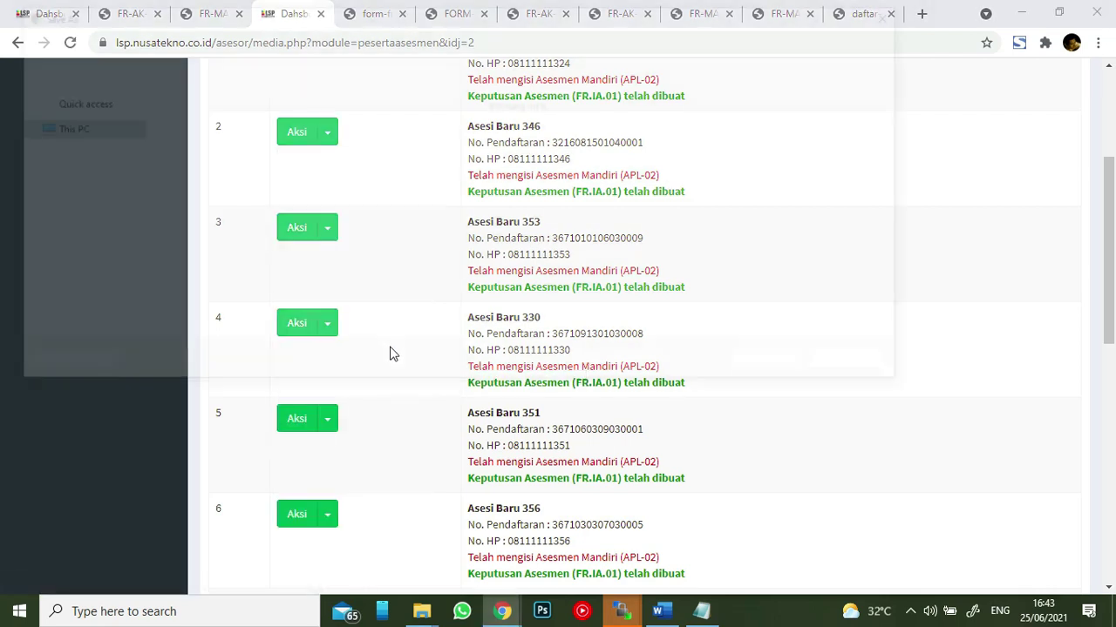
pyautogui.click(774, 367)
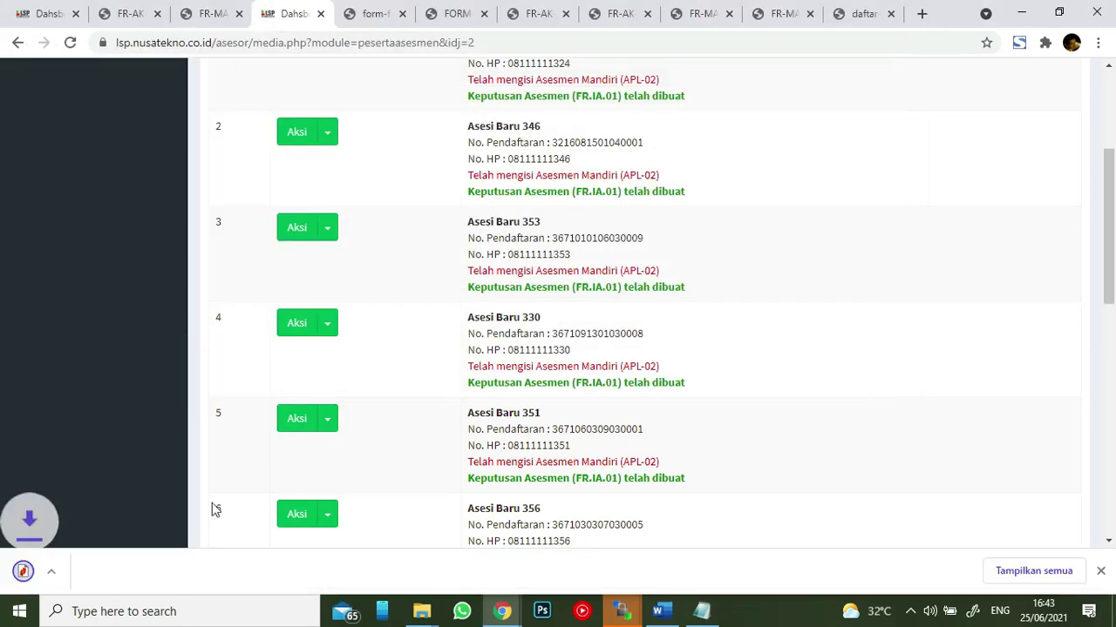
pyautogui.click(22, 575)
pyautogui.scroll(-2, 631, 249)
pyautogui.scroll(-20, 631, 249)
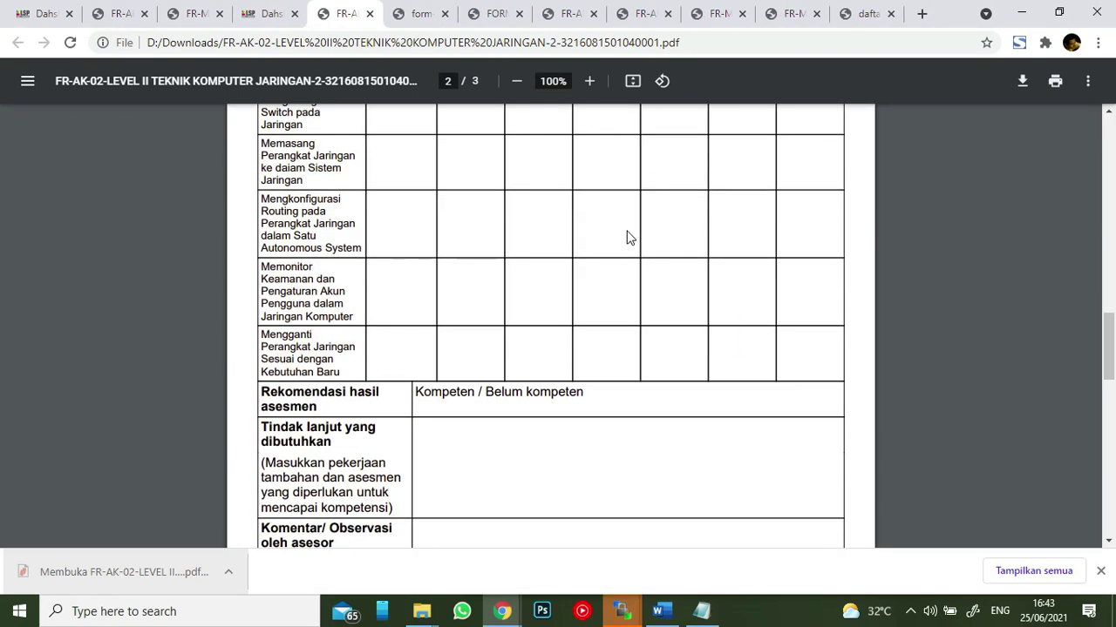
pyautogui.scroll(-3, 624, 233)
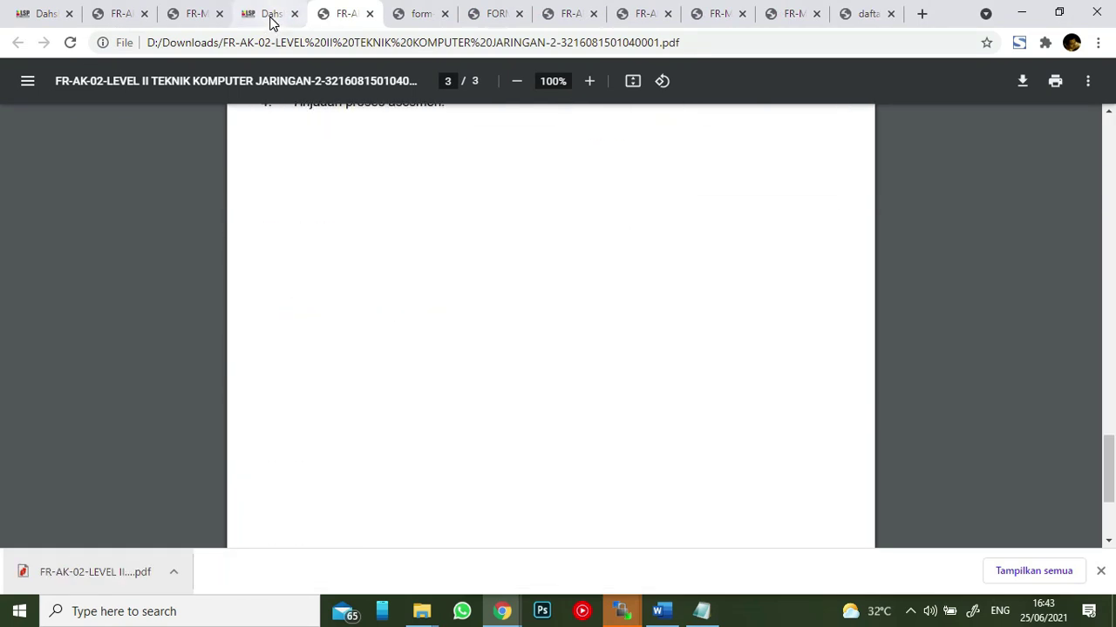
pyautogui.click(270, 17)
# - Save the second participant's FR-AK-03 feedback form as a 1-page PDF and review it
pyautogui.click(335, 142)
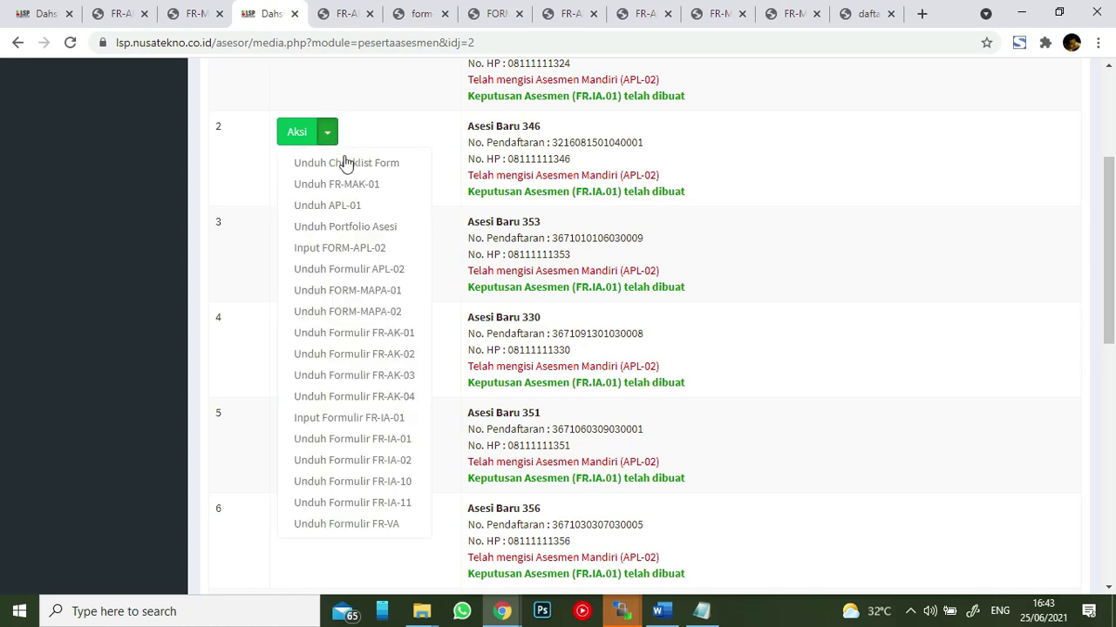
pyautogui.click(377, 377)
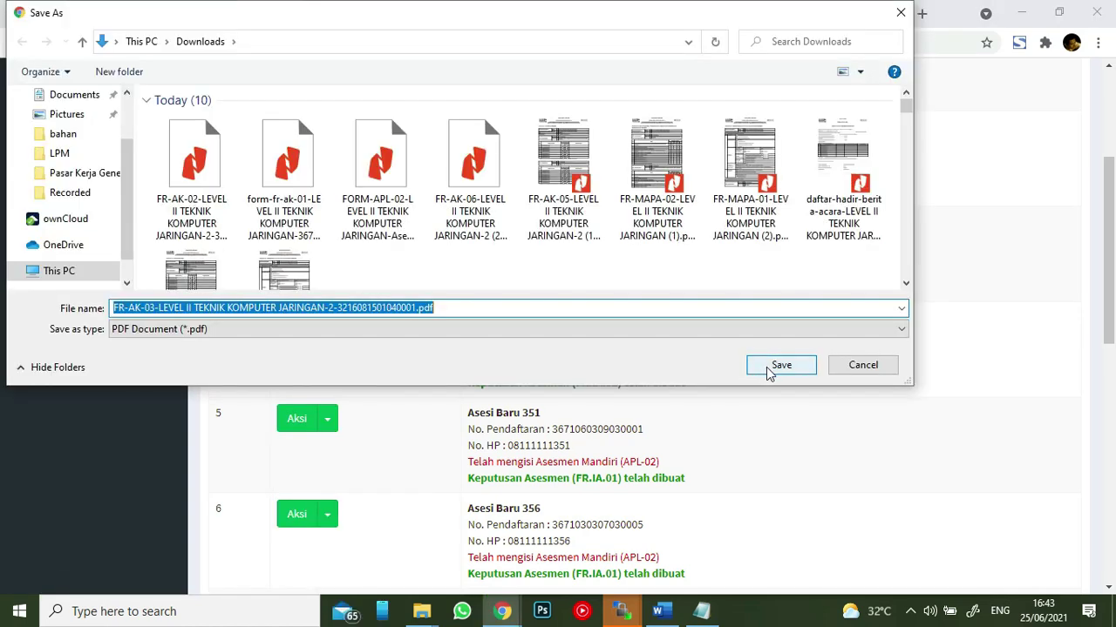
pyautogui.click(751, 369)
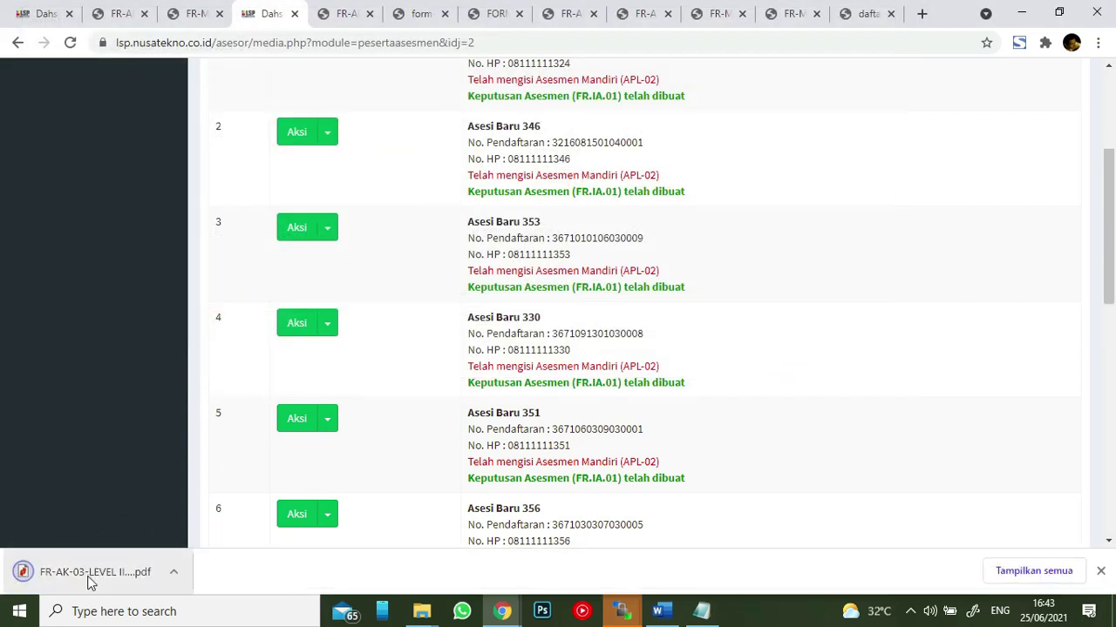
pyautogui.click(90, 575)
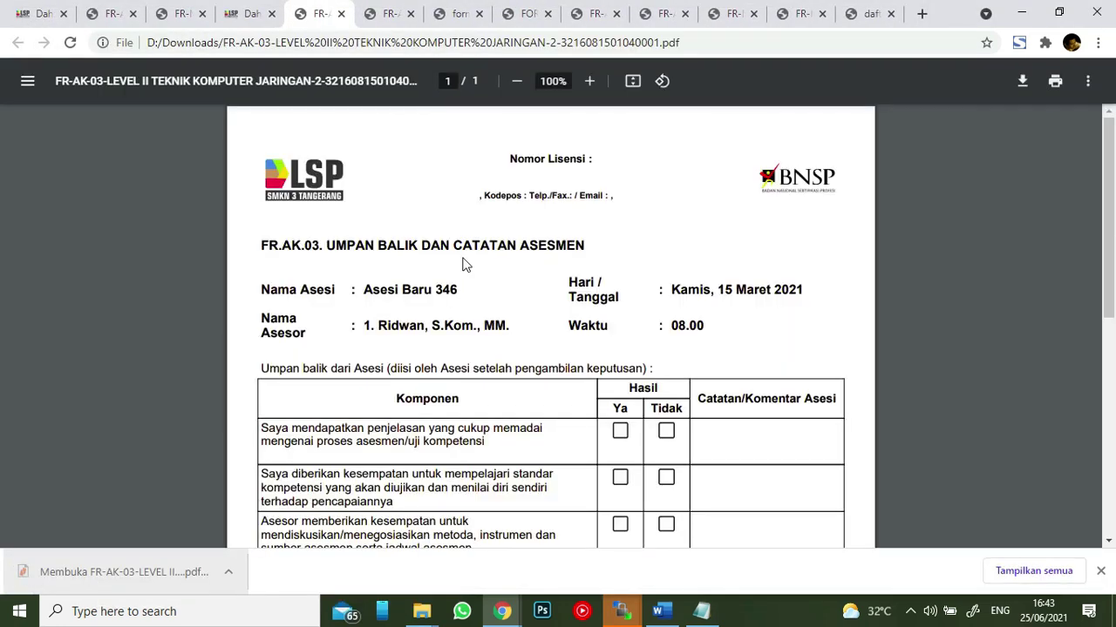
pyautogui.scroll(-5, 440, 231)
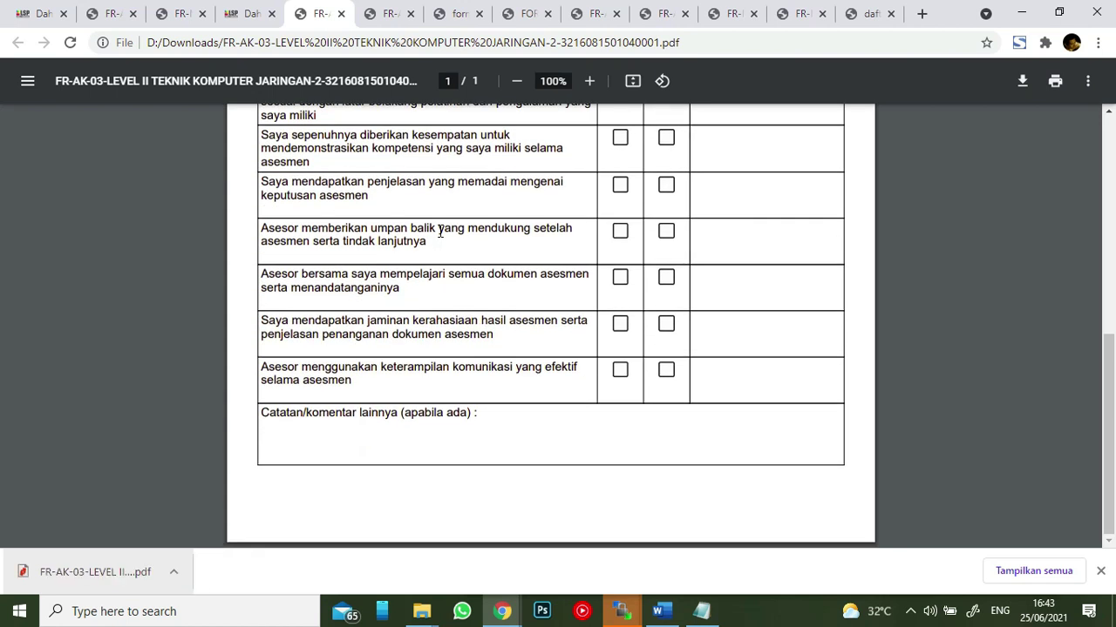
pyautogui.click(250, 16)
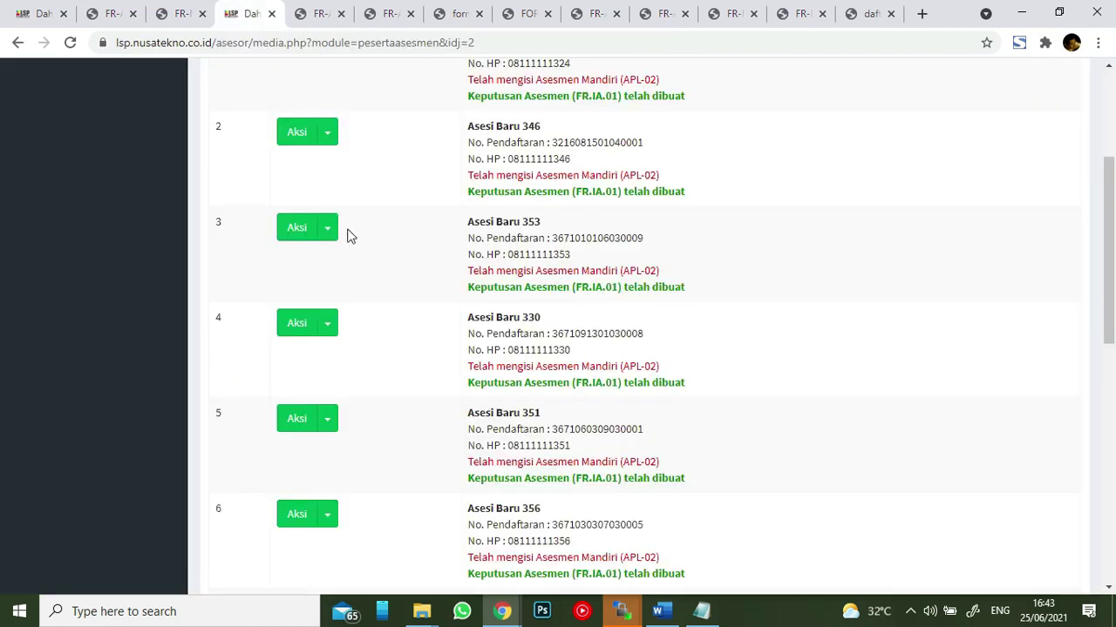
# - Save the second participant's FR-AK-04 Banding Asesmen appeal form as a 1-page PDF and review it
pyautogui.click(327, 135)
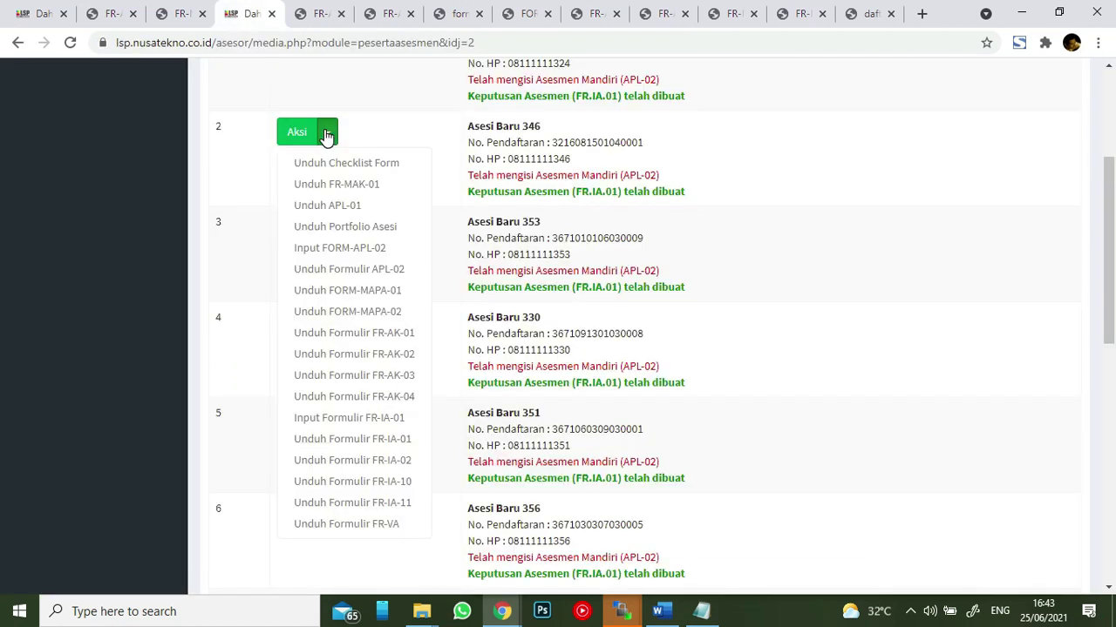
pyautogui.click(401, 397)
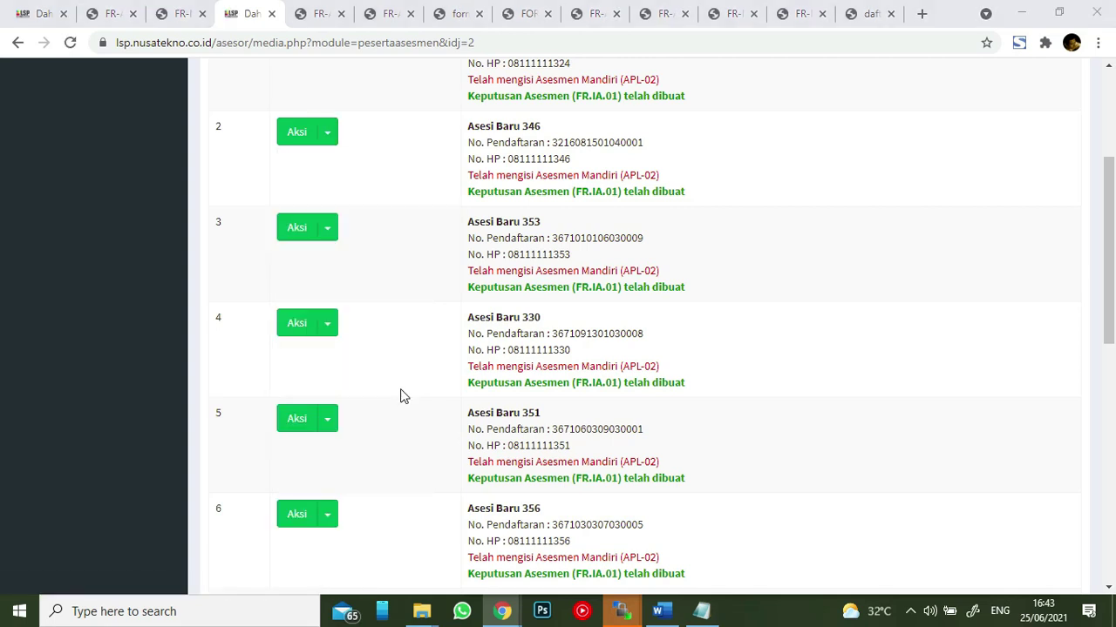
pyautogui.click(759, 369)
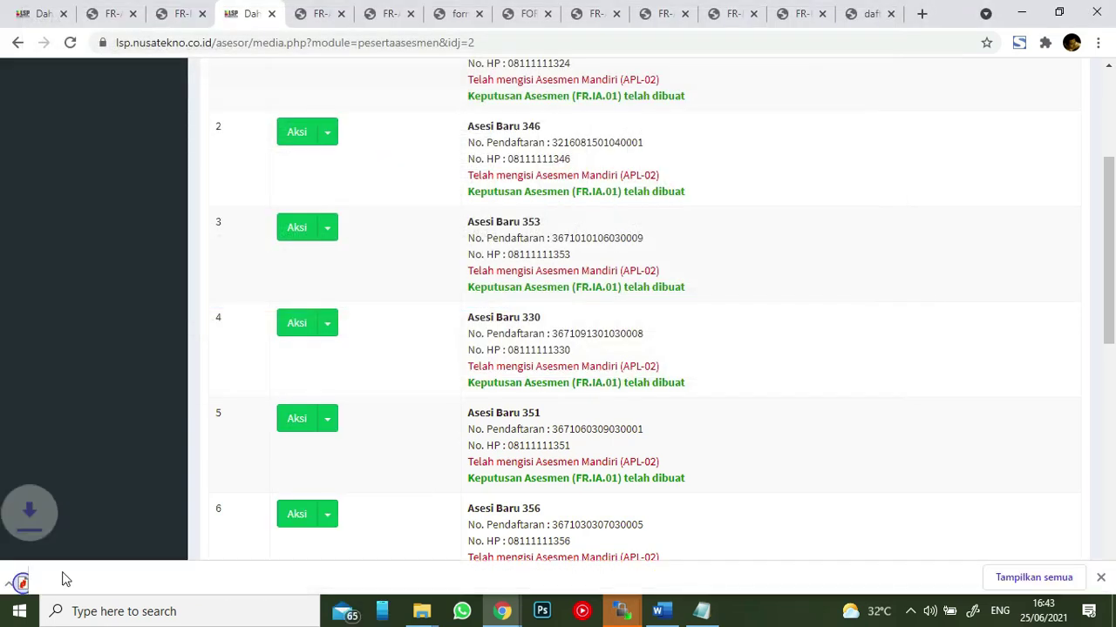
pyautogui.click(83, 575)
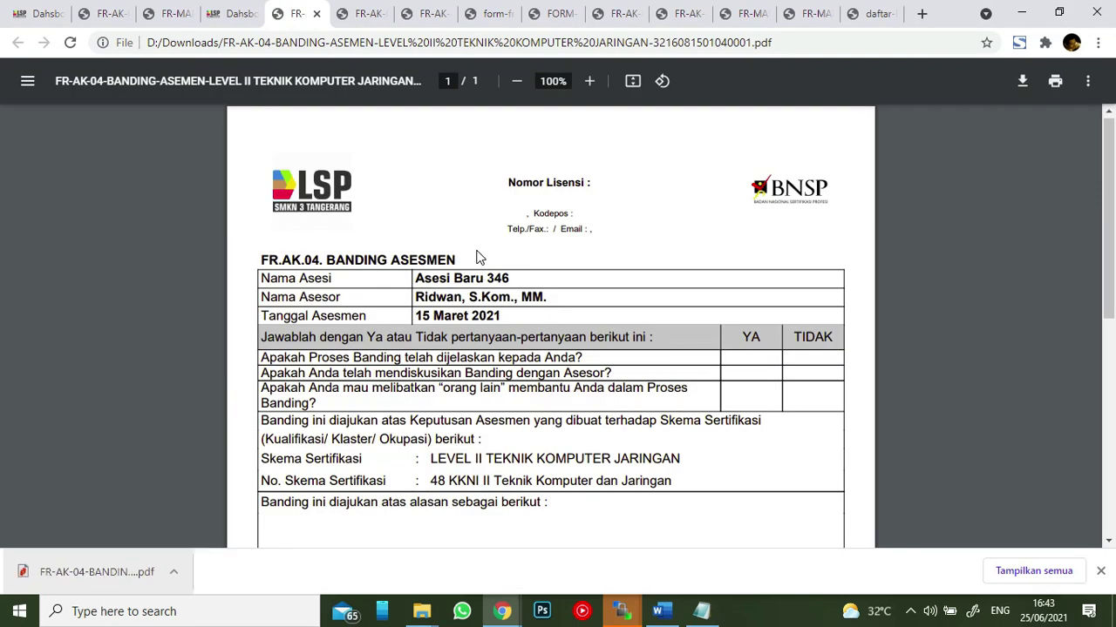
pyautogui.scroll(-2, 478, 250)
pyautogui.click(232, 13)
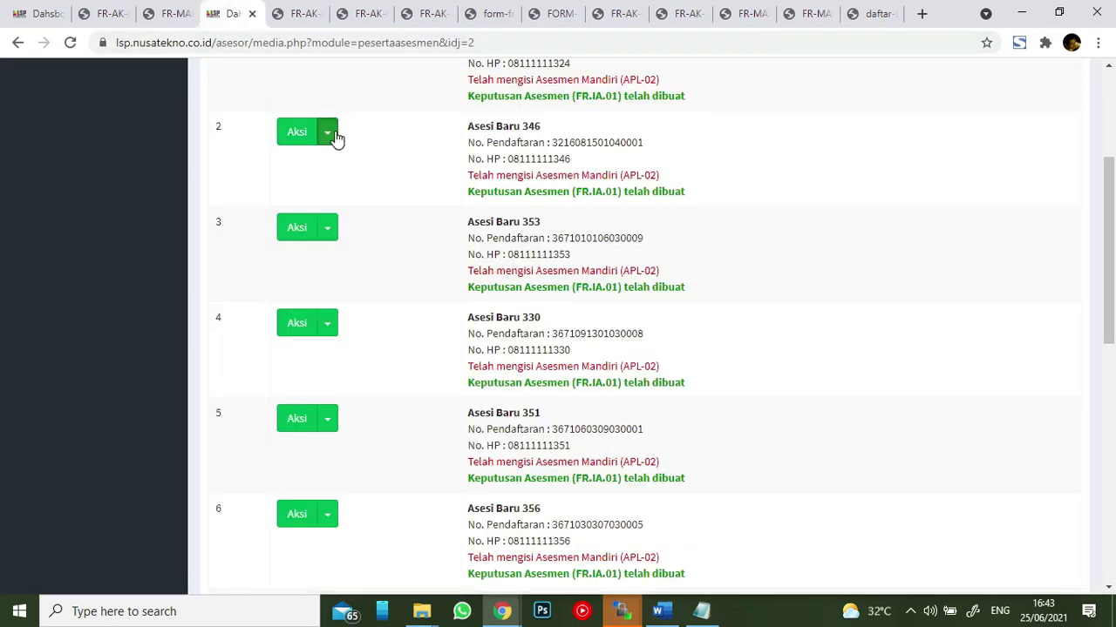
pyautogui.click(335, 135)
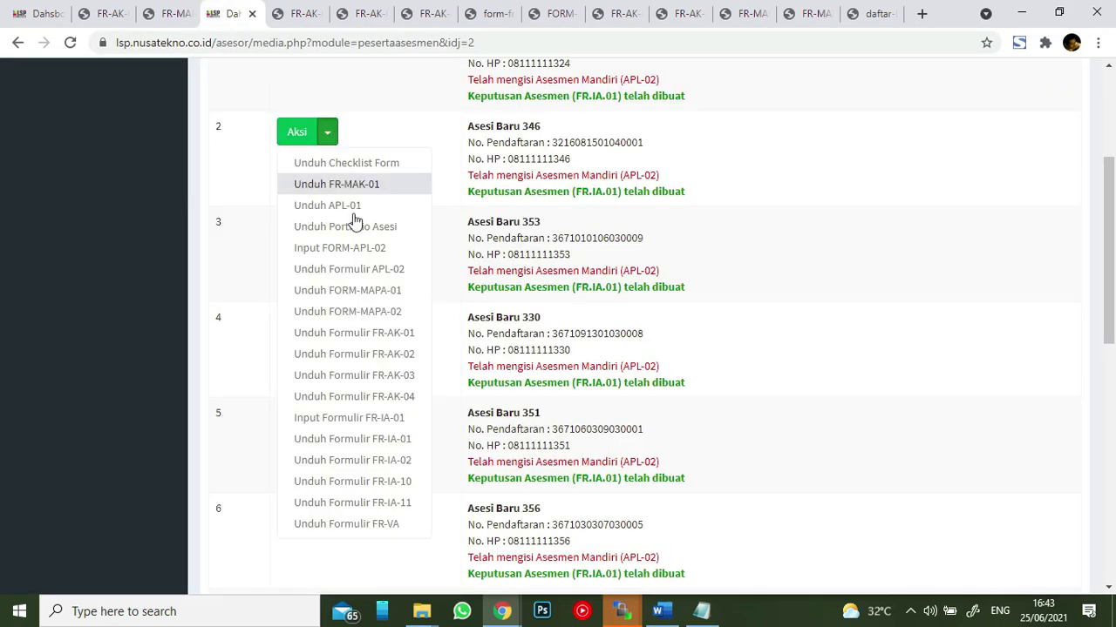
# - Open the second participant's FR-IA-01 checklist and use Unduh Form Hasil at the bottom
pyautogui.click(404, 420)
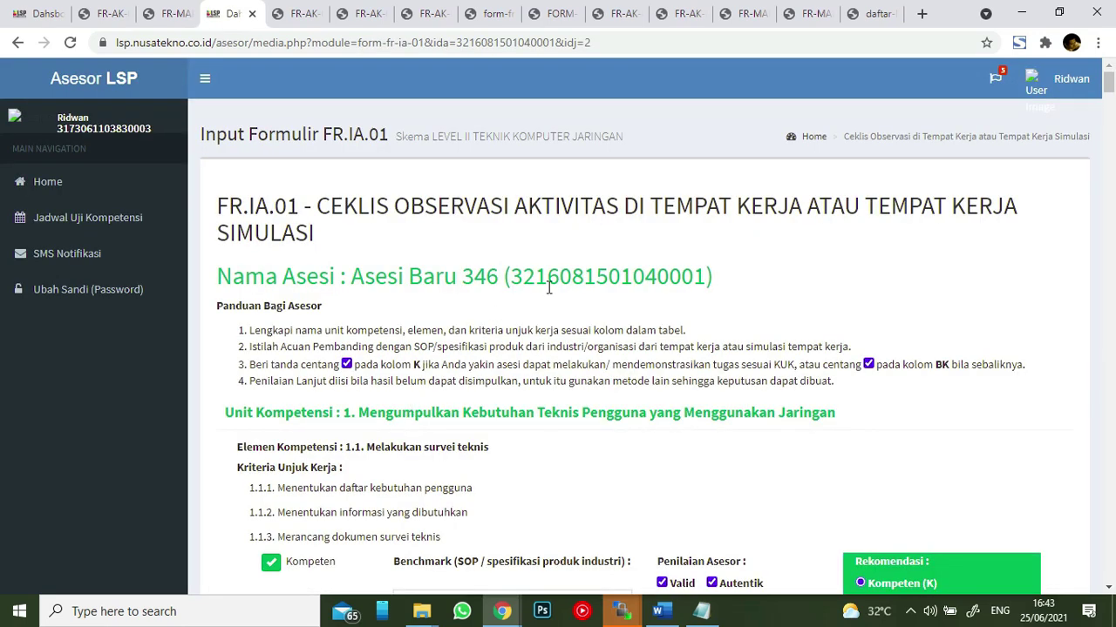
pyautogui.scroll(-4, 642, 261)
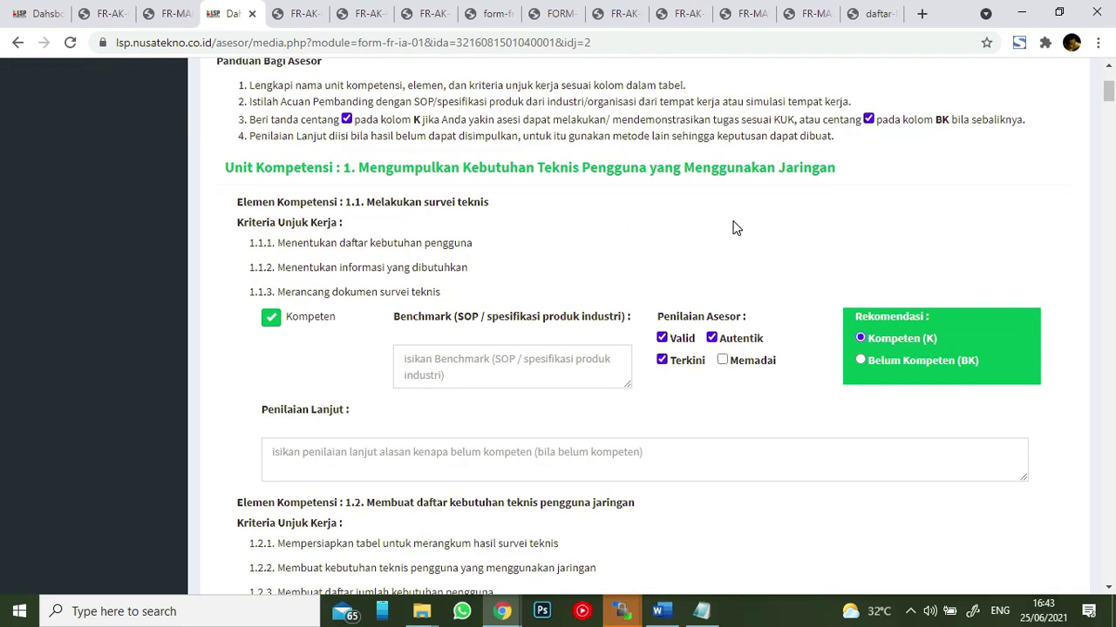
pyautogui.scroll(-5, 732, 228)
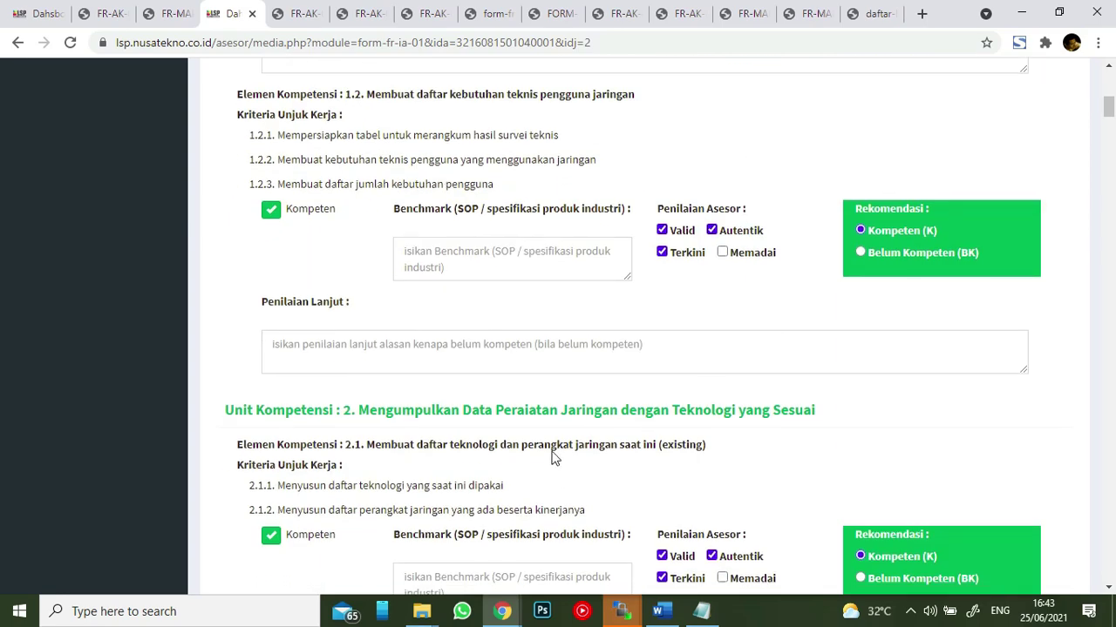
pyautogui.scroll(-5, 554, 457)
pyautogui.scroll(-15, 645, 300)
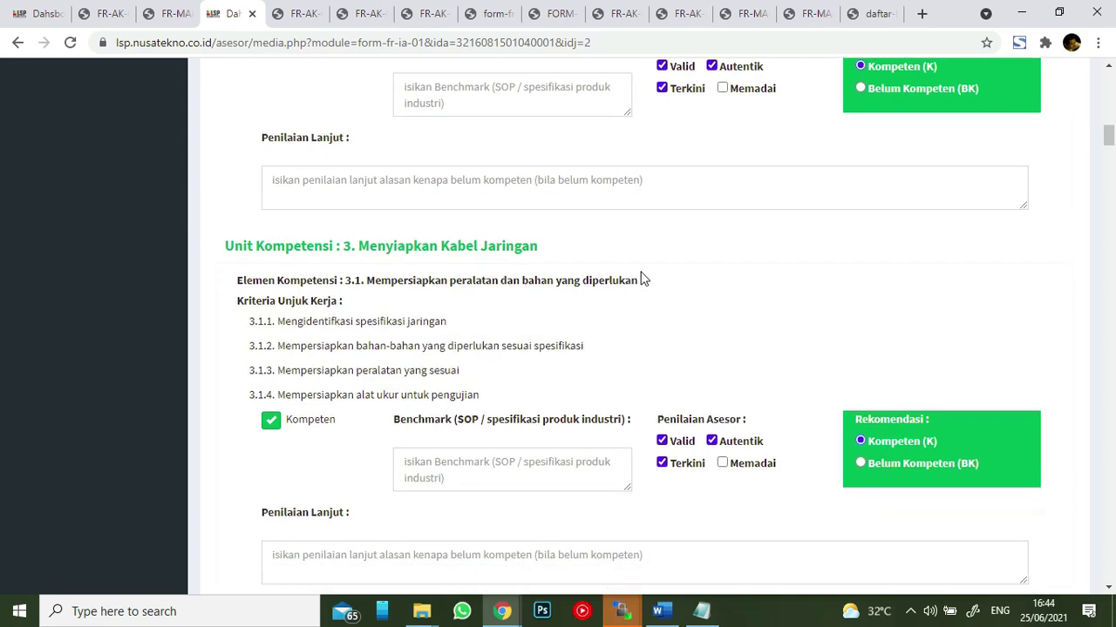
pyautogui.scroll(-20, 647, 314)
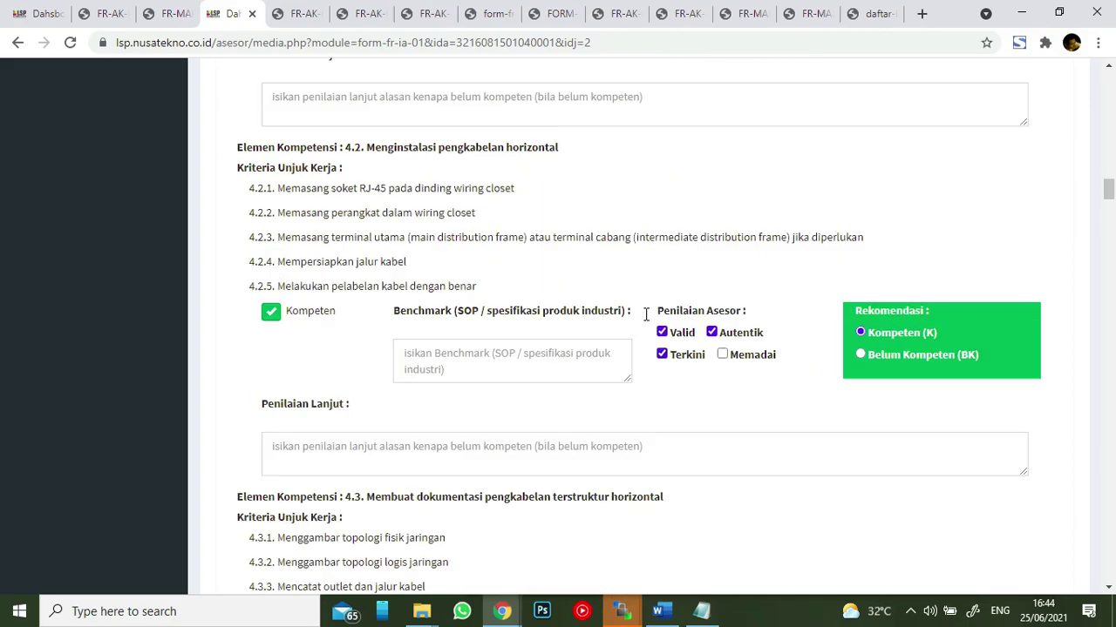
pyautogui.scroll(-20, 647, 321)
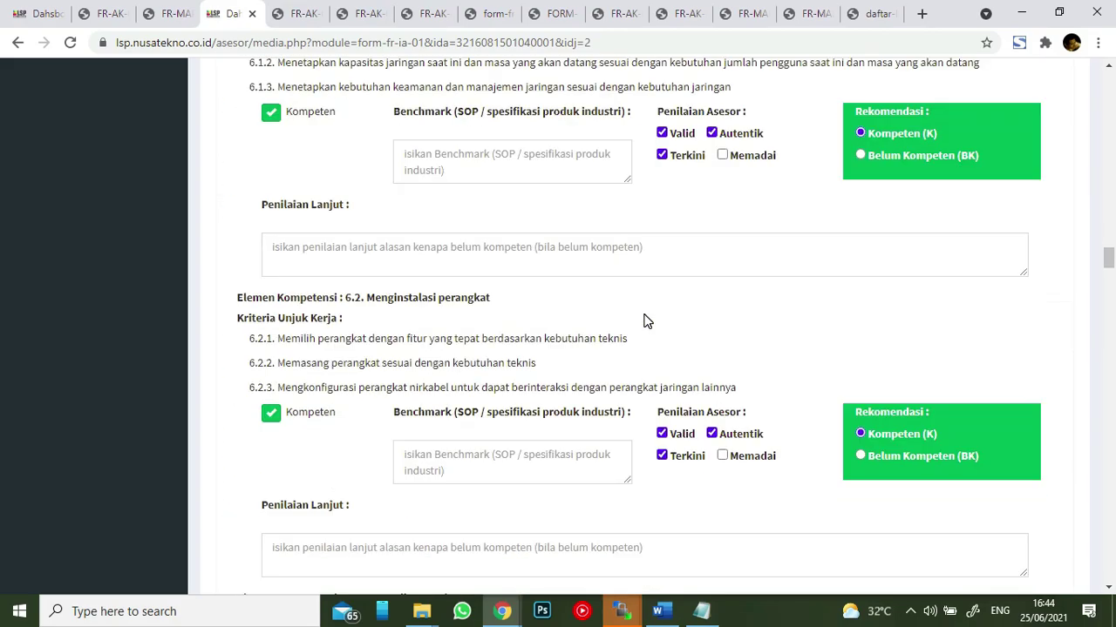
pyautogui.scroll(-20, 647, 322)
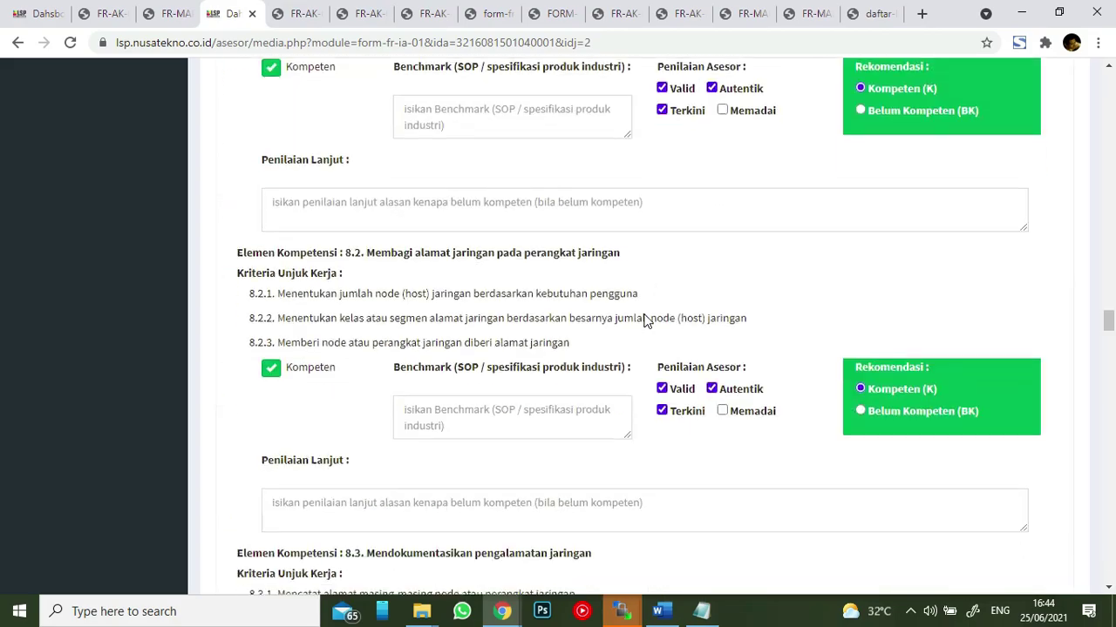
pyautogui.scroll(-20, 647, 321)
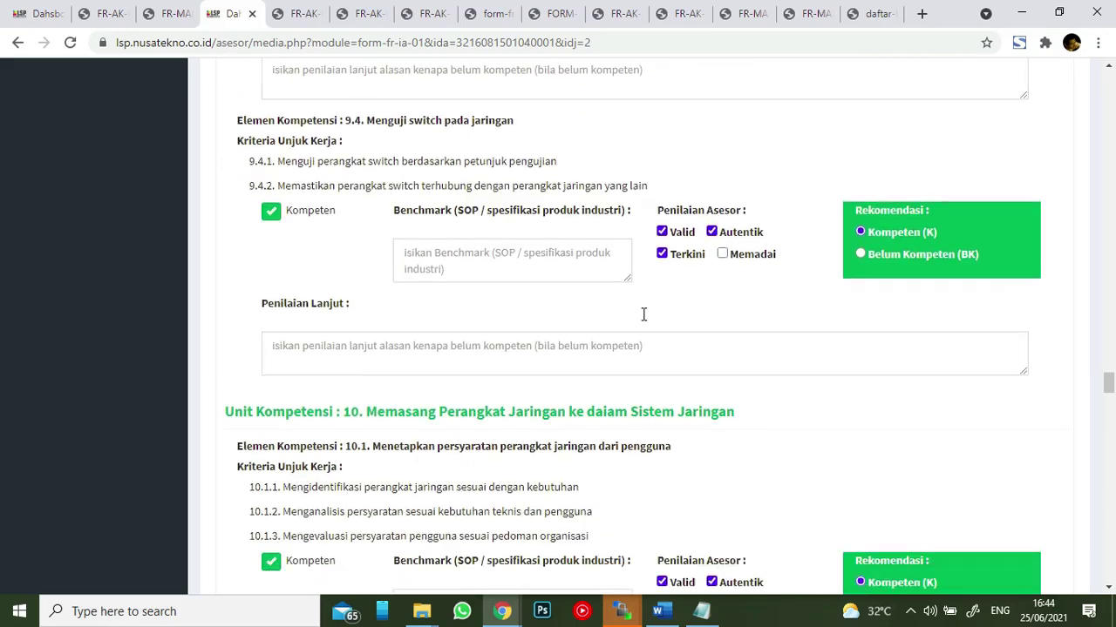
pyautogui.scroll(-20, 647, 321)
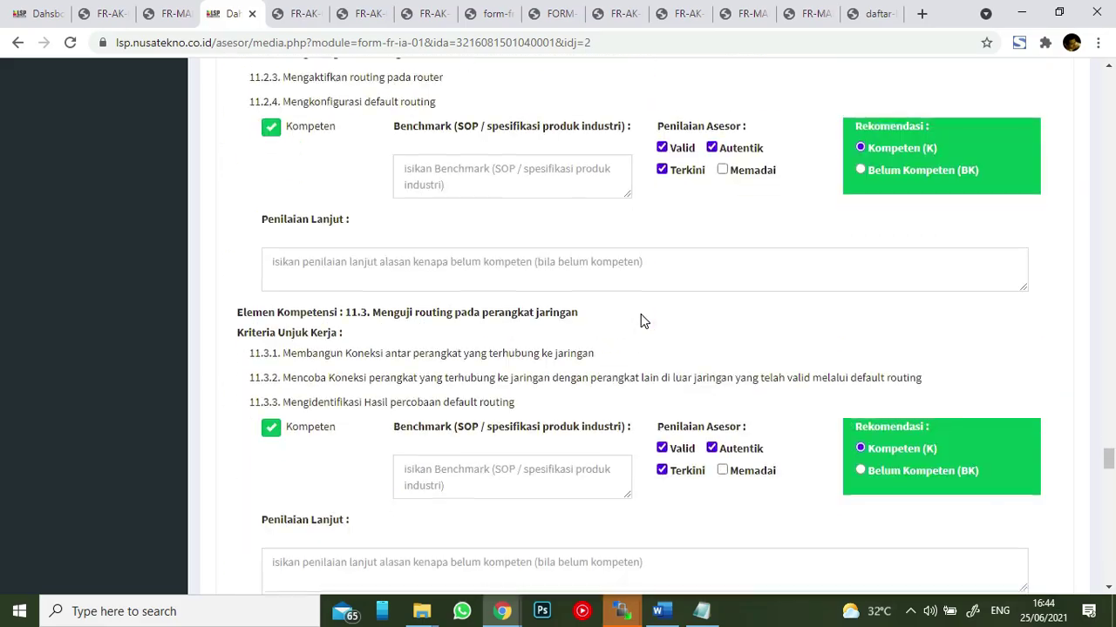
pyautogui.scroll(-20, 643, 322)
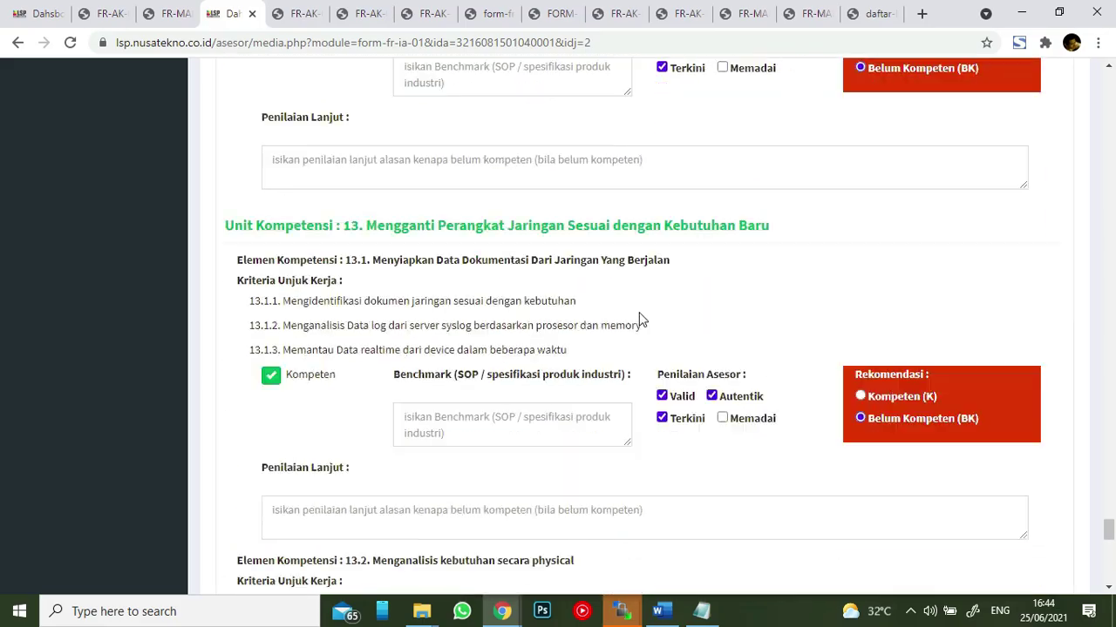
pyautogui.scroll(-1, 639, 320)
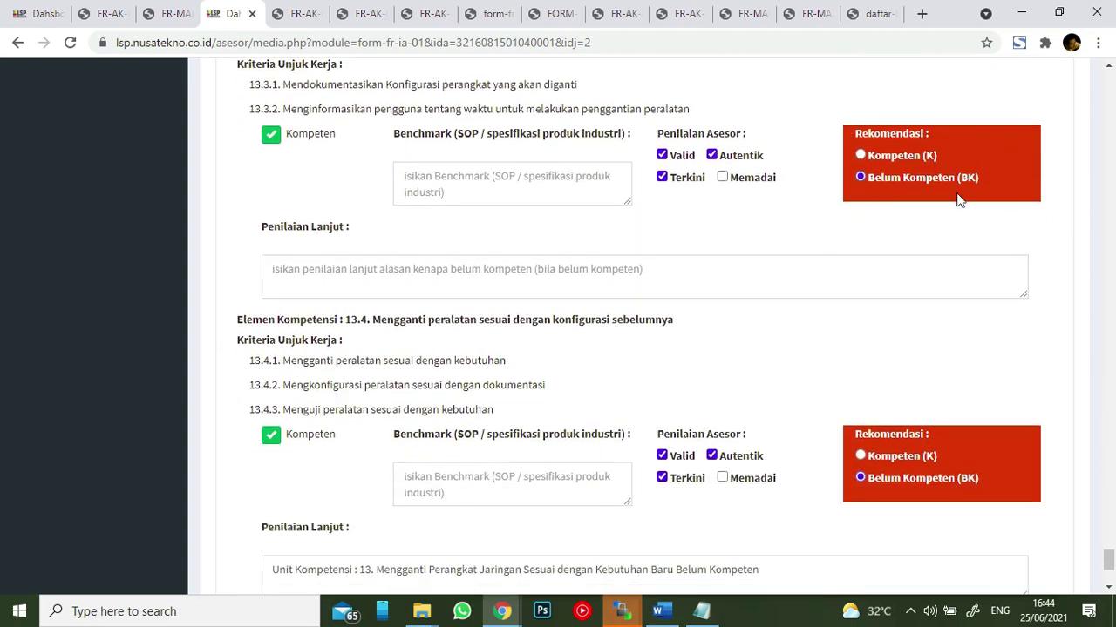
pyautogui.scroll(-3, 841, 405)
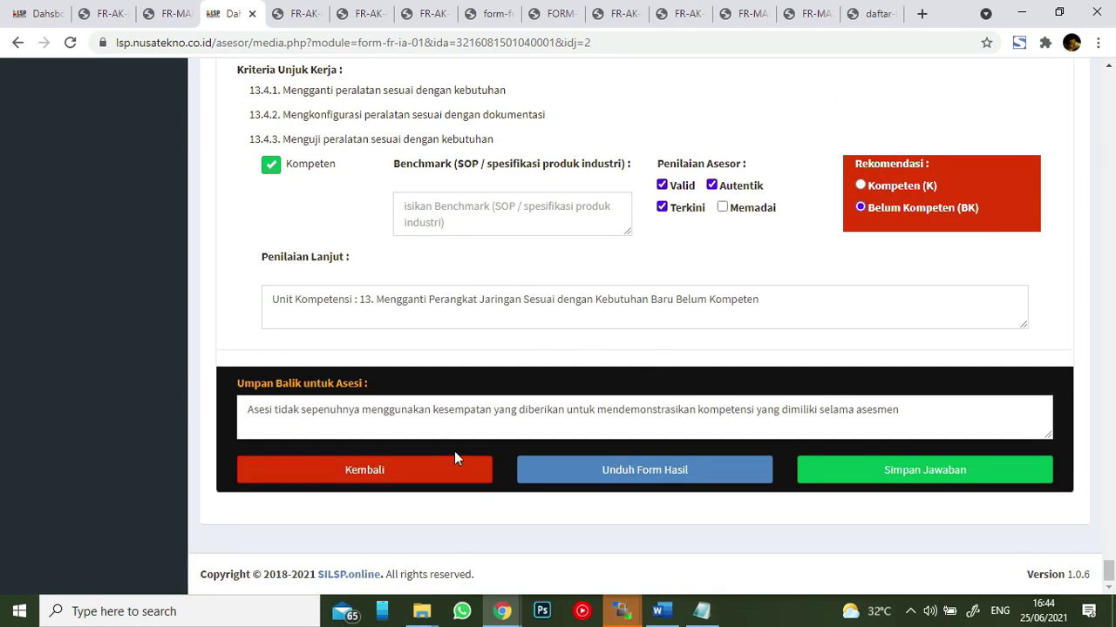
pyautogui.click(680, 474)
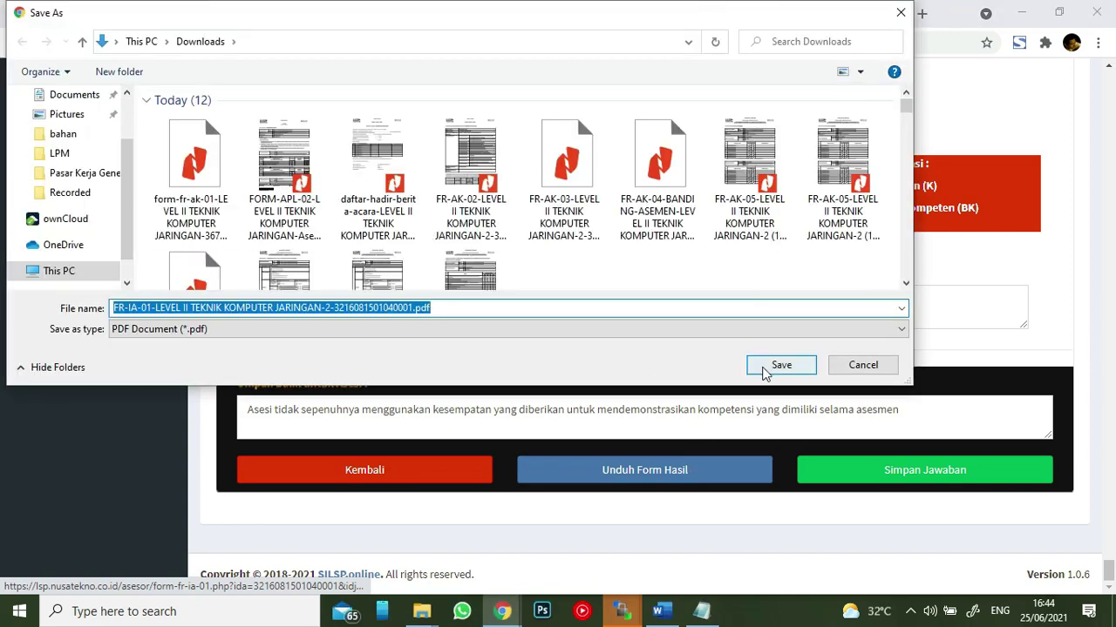
# - Save the second participant's FR-IA-01 result PDF and scroll through its 11 pages
pyautogui.click(779, 366)
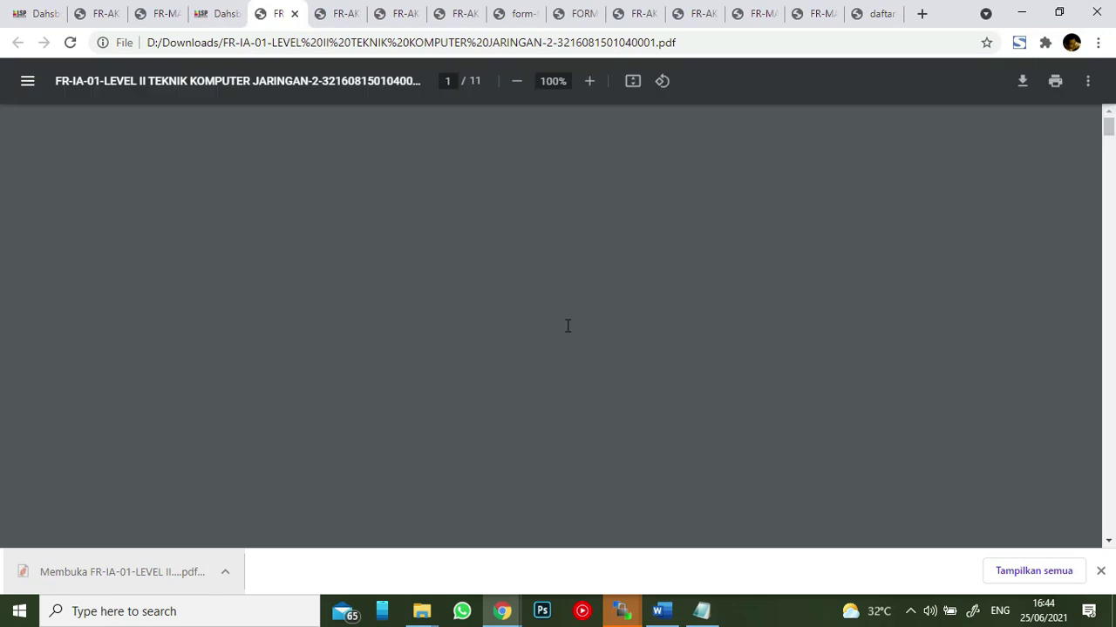
pyautogui.scroll(-5, 650, 262)
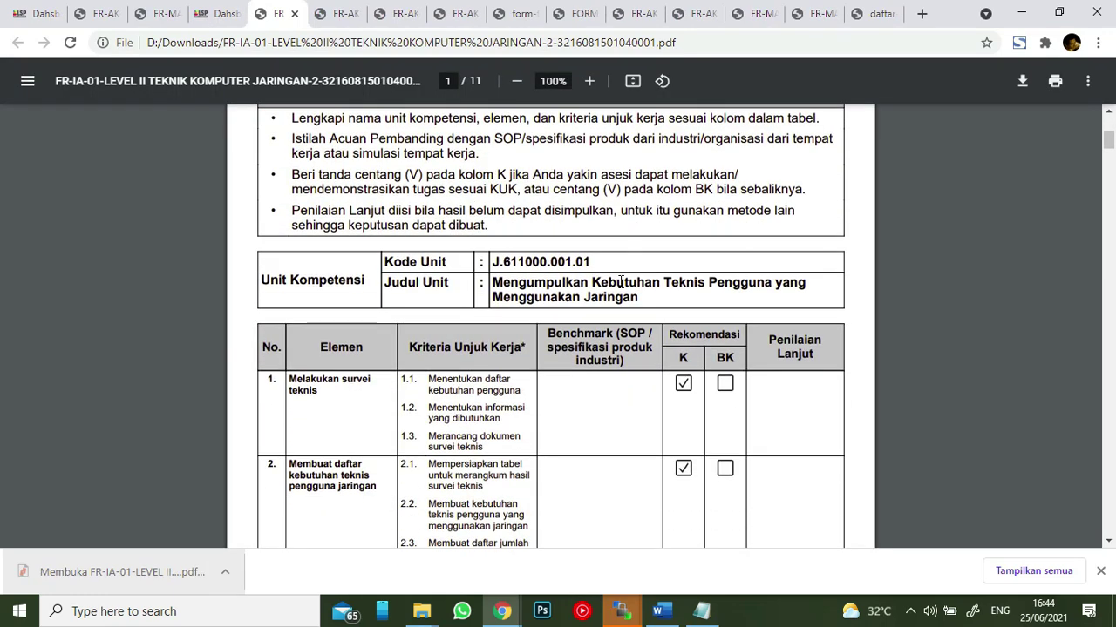
pyautogui.scroll(-15, 621, 281)
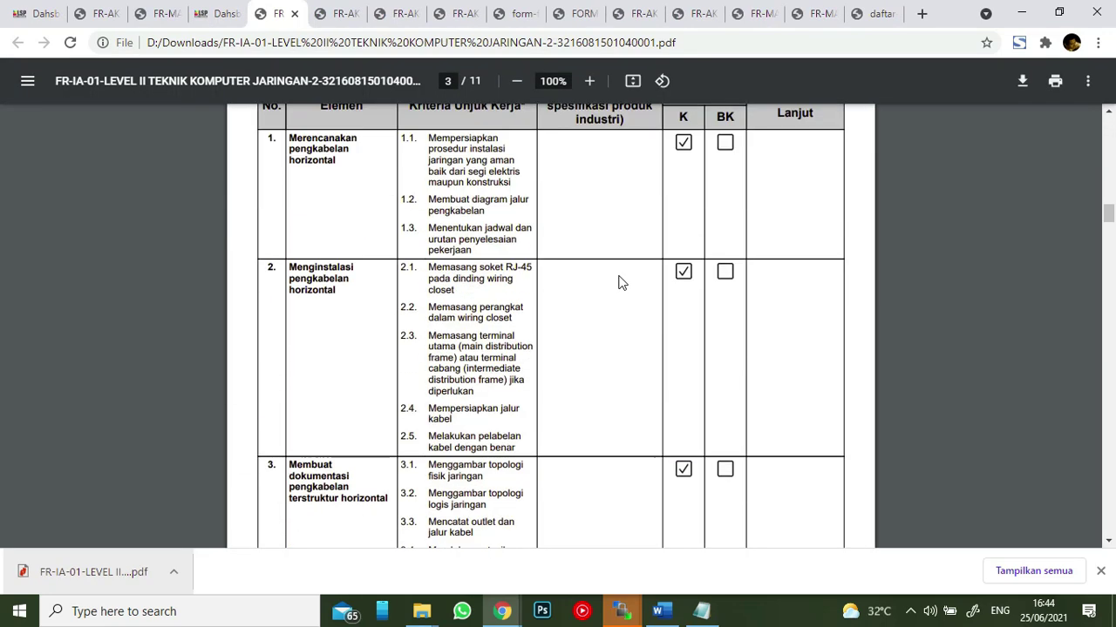
pyautogui.scroll(-20, 621, 282)
pyautogui.scroll(-20, 613, 266)
pyautogui.scroll(-10, 612, 259)
pyautogui.scroll(-20, 612, 259)
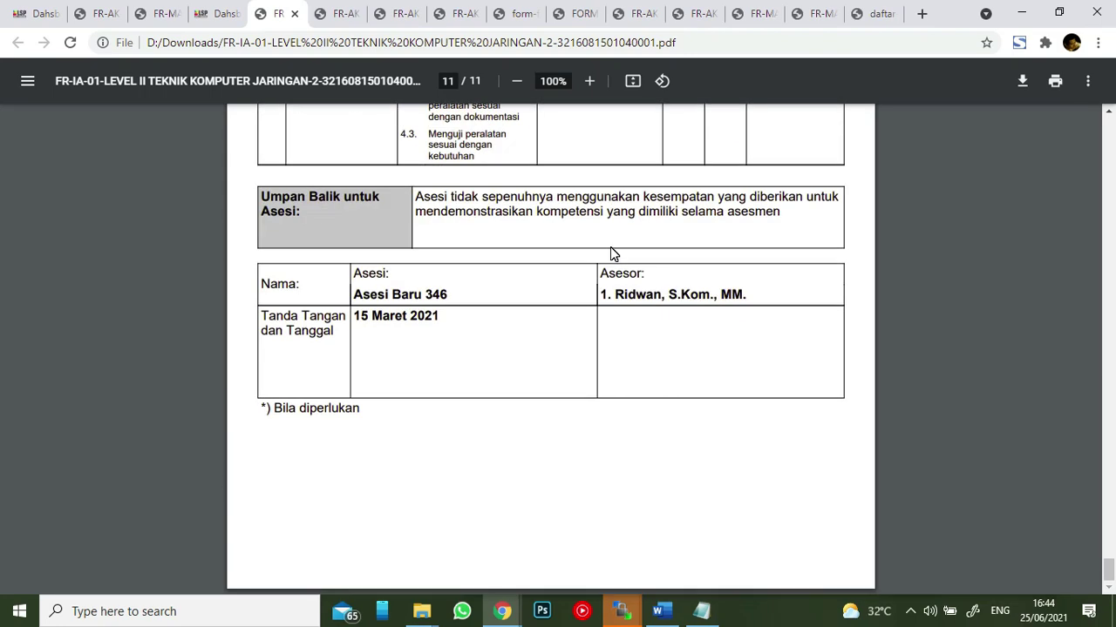
pyautogui.scroll(8, 611, 249)
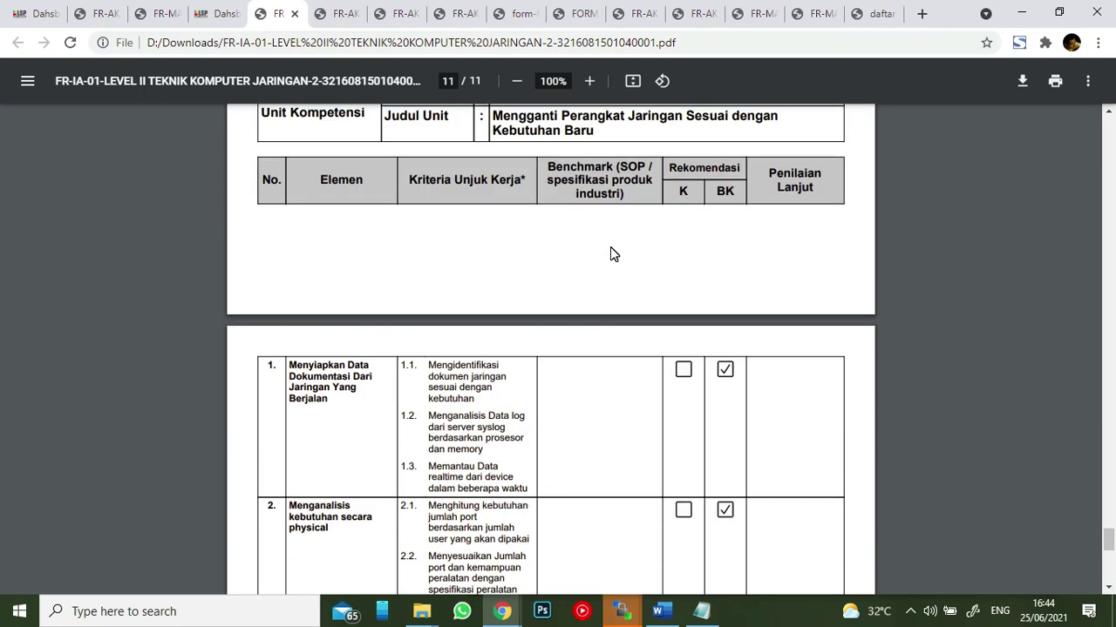
pyautogui.scroll(-12, 610, 252)
pyautogui.scroll(3, 757, 211)
pyautogui.scroll(3, 758, 212)
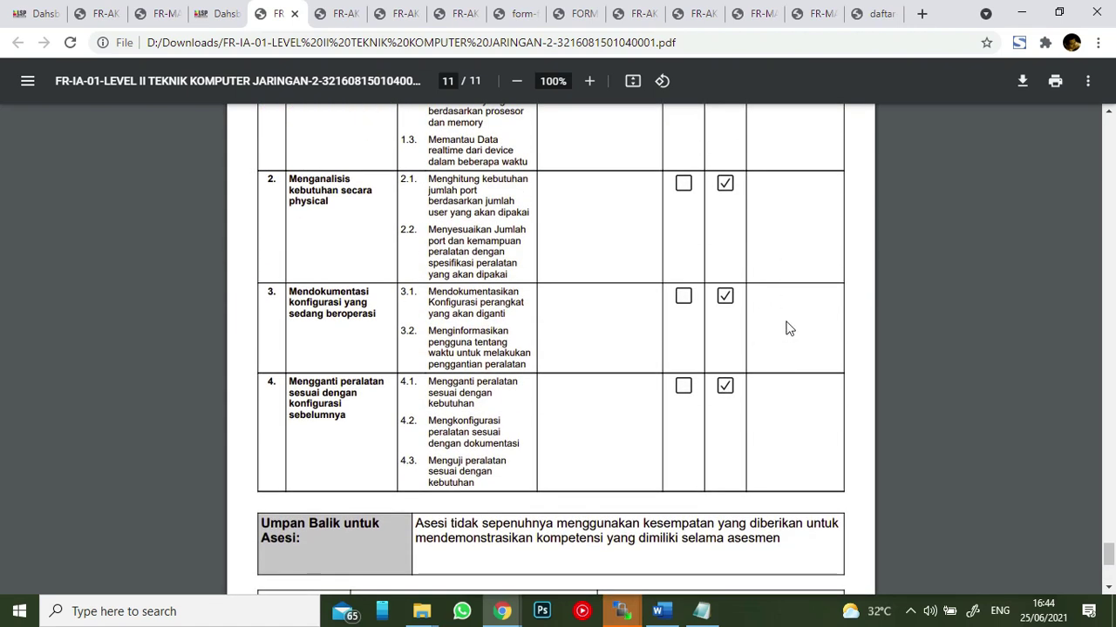
pyautogui.scroll(-5, 787, 314)
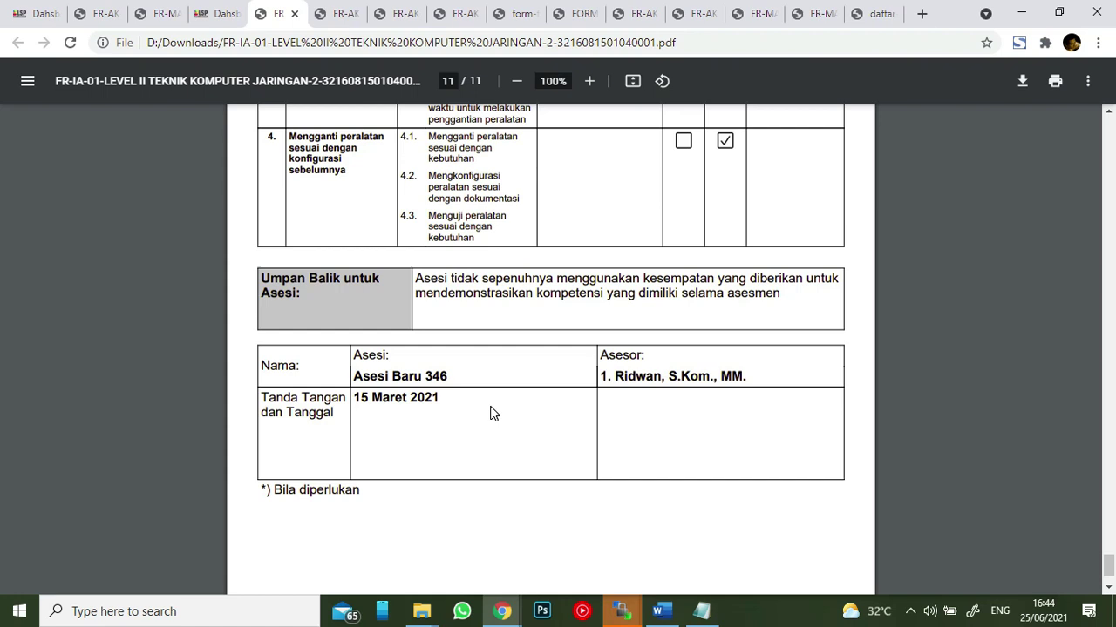
pyautogui.scroll(8, 682, 256)
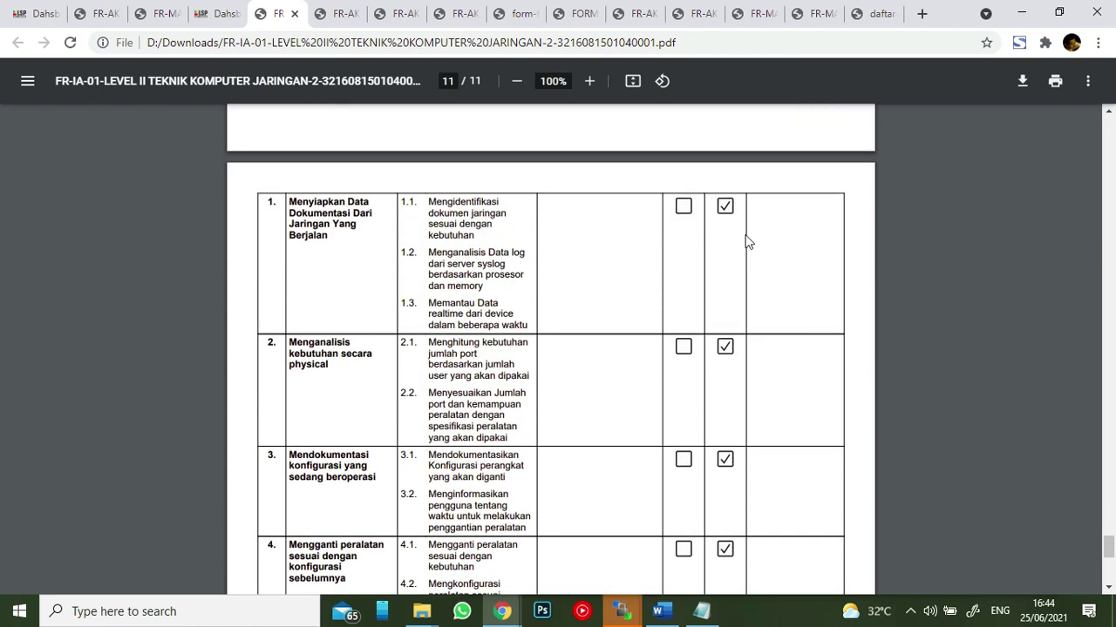
pyautogui.scroll(3, 778, 318)
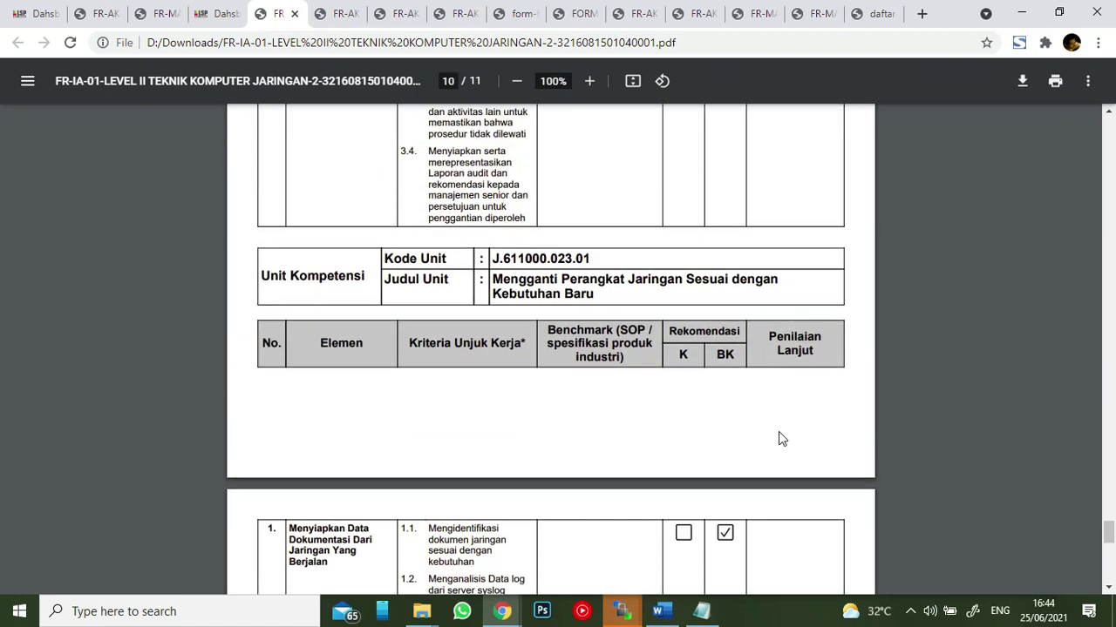
pyautogui.scroll(-4, 793, 375)
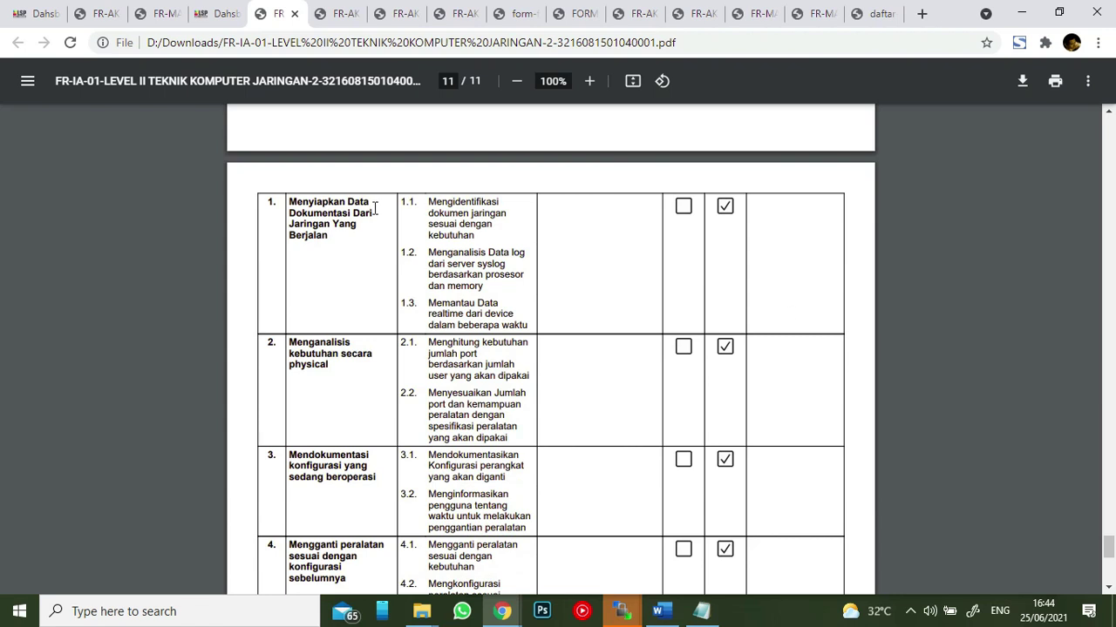
# - Return to the FR-IA-01 assessment form and leave it with Kembali
pyautogui.click(220, 16)
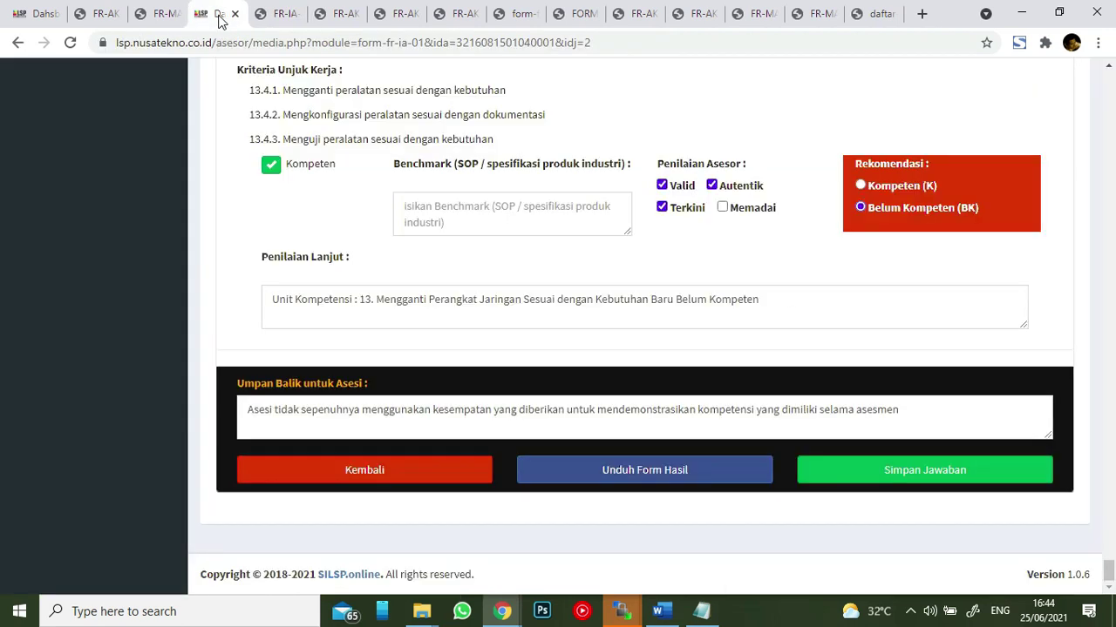
pyautogui.click(551, 214)
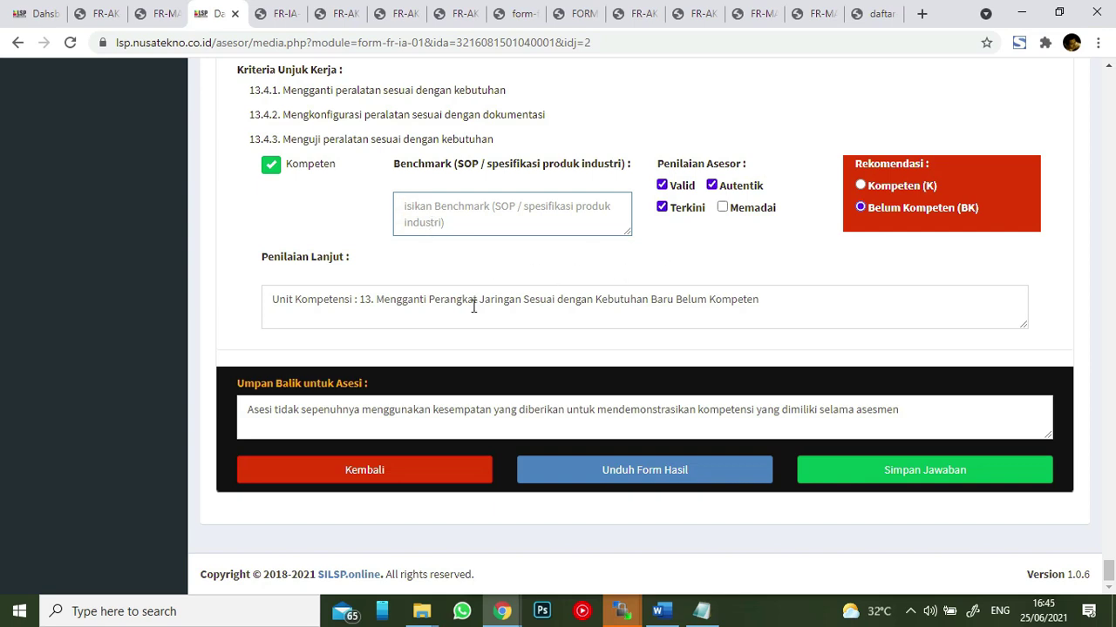
pyautogui.click(383, 300)
pyautogui.scroll(2, 511, 279)
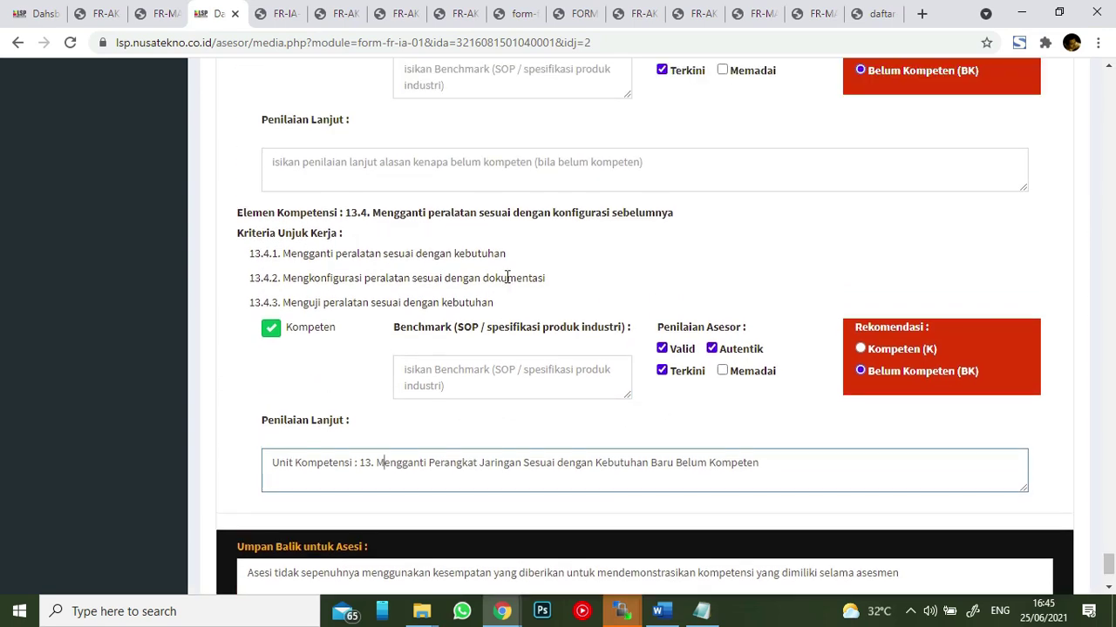
pyautogui.scroll(7, 508, 261)
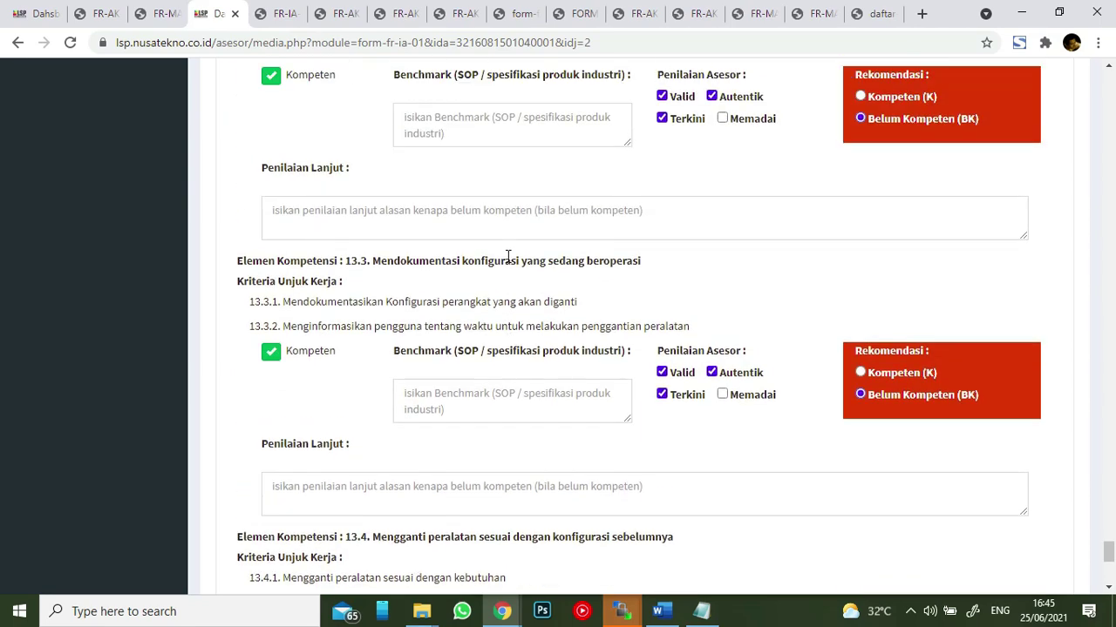
pyautogui.scroll(-9, 509, 258)
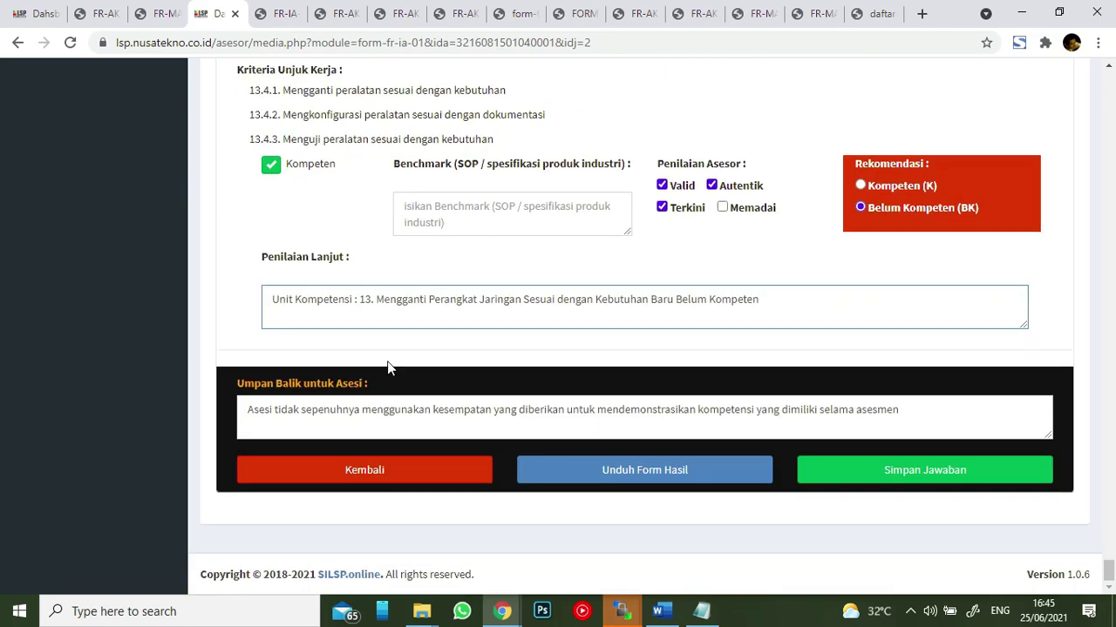
pyautogui.click(365, 471)
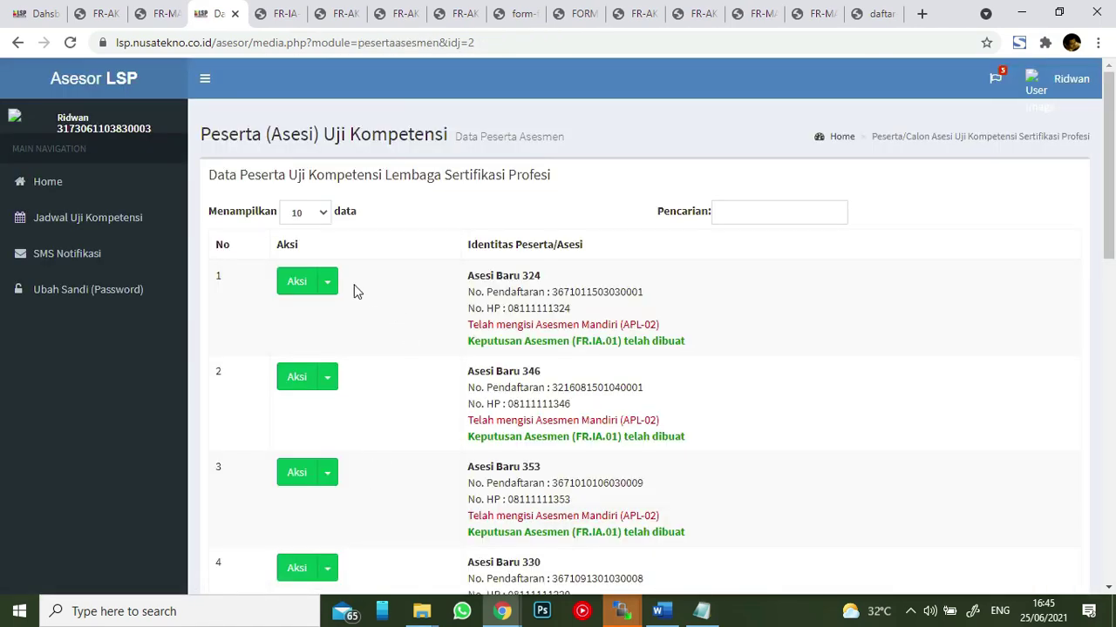
# - Download, save and open the second participant's FR-IA-02 practical demonstration form PDF
pyautogui.click(327, 377)
pyautogui.scroll(-3, 453, 283)
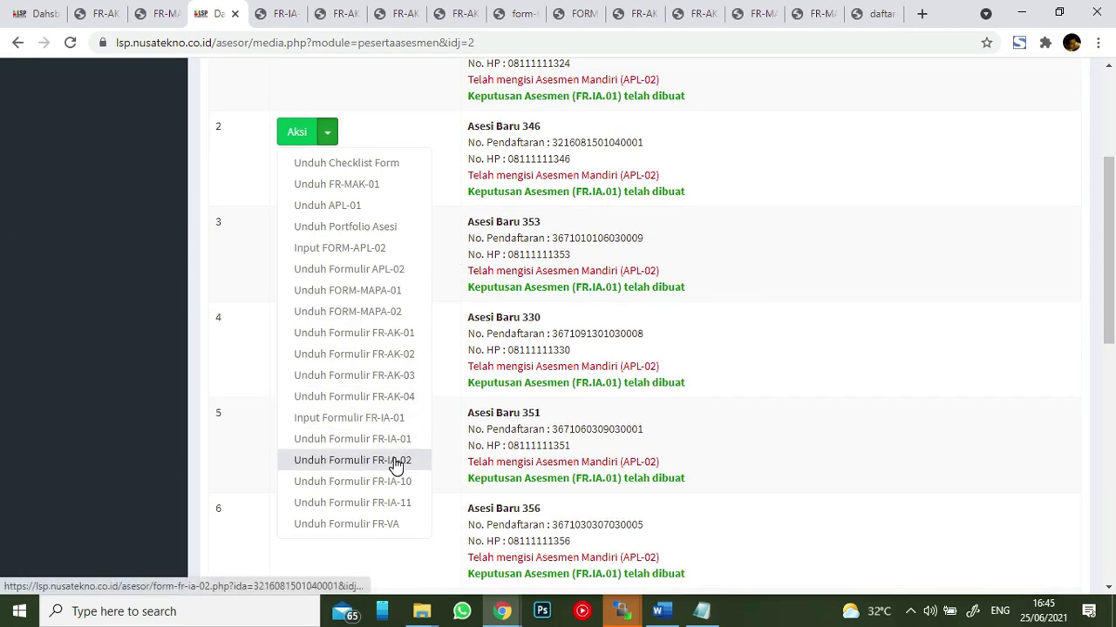
pyautogui.click(395, 462)
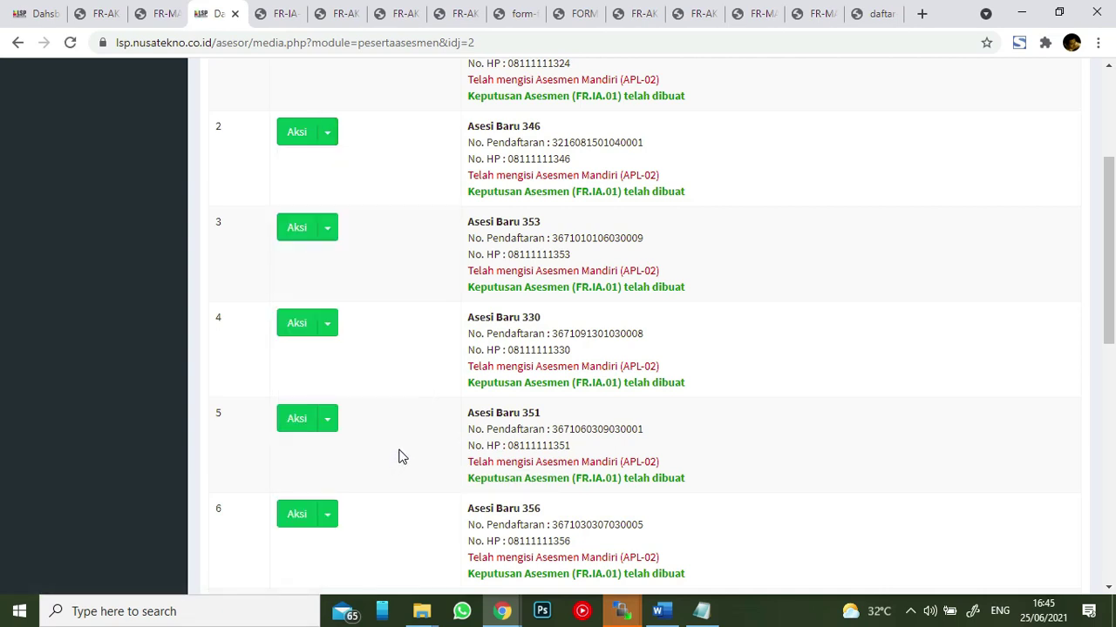
pyautogui.click(776, 365)
pyautogui.click(104, 577)
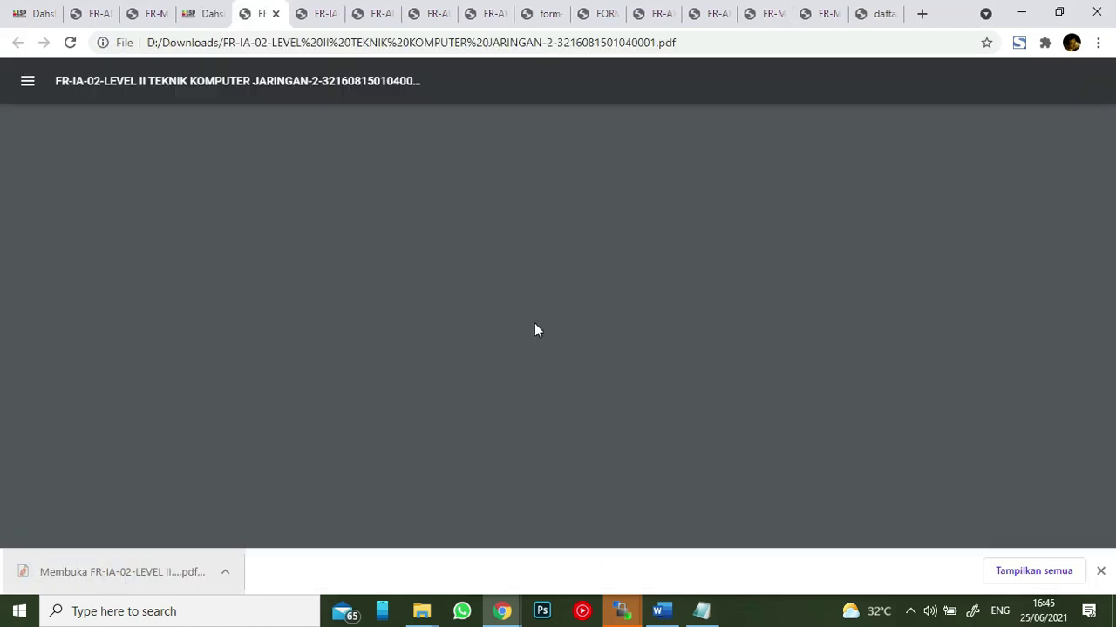
# - Review the 13-page FR-IA-02 PDF's Skenario and Langkah kerja sections, then return to Dashboard
pyautogui.scroll(-8, 557, 253)
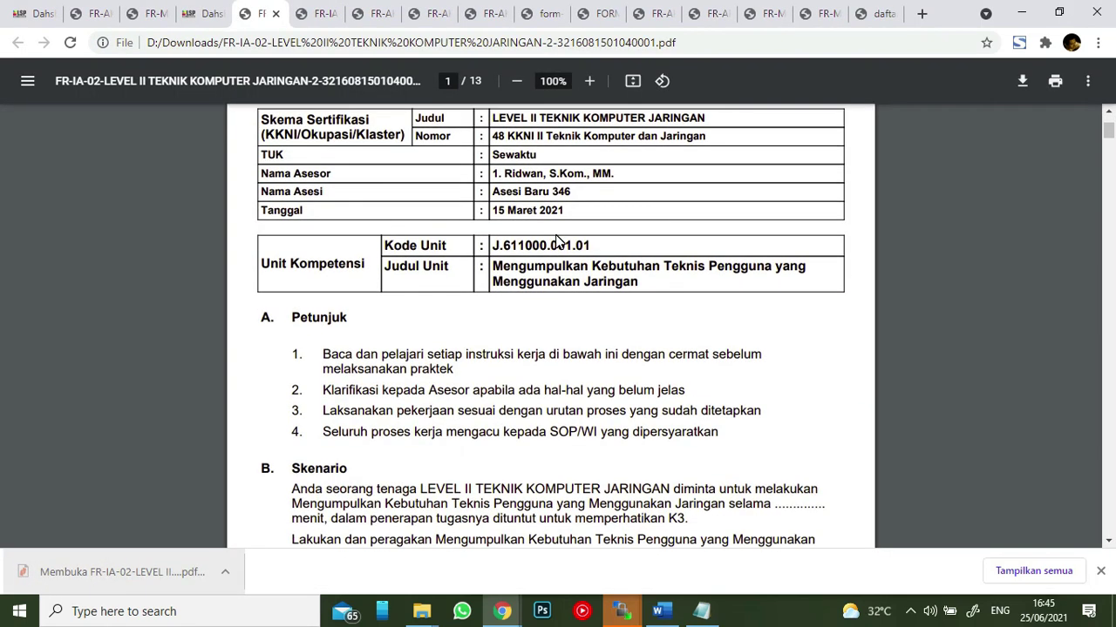
pyautogui.scroll(-7, 506, 276)
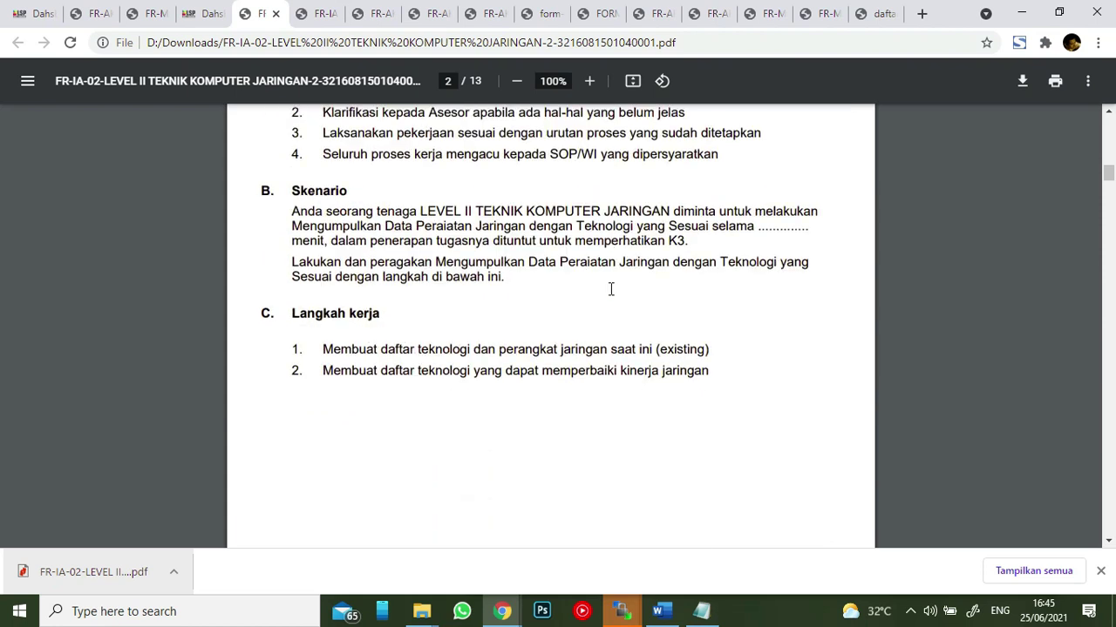
pyautogui.scroll(-10, 545, 214)
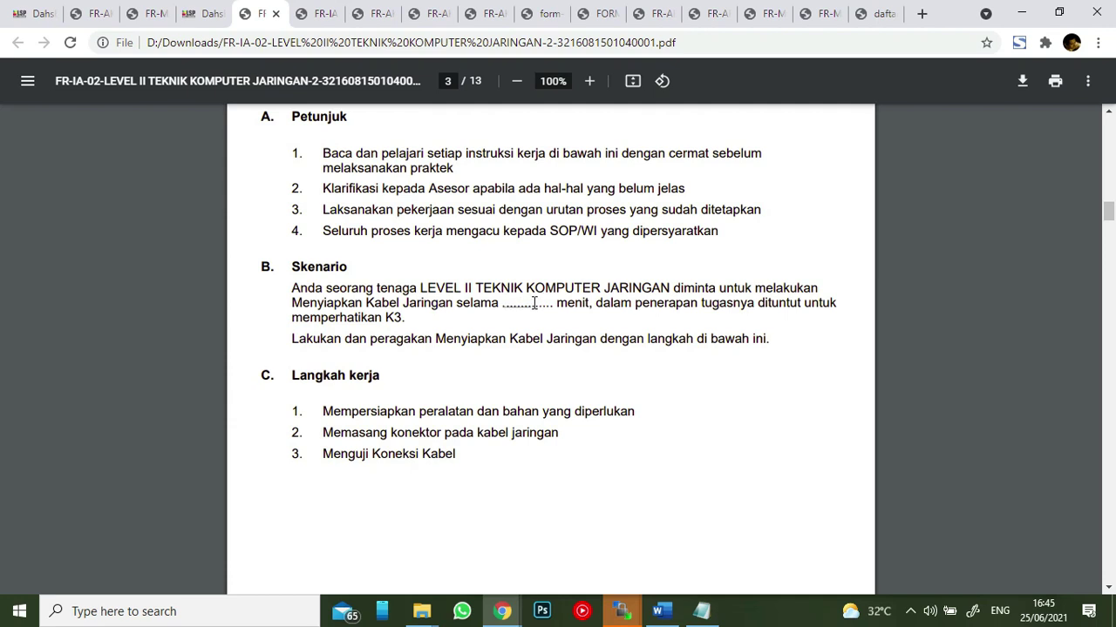
pyautogui.moveTo(503, 303); pyautogui.dragTo(551, 303)
pyautogui.click(539, 230)
pyautogui.scroll(6, 530, 278)
pyautogui.scroll(-11, 530, 262)
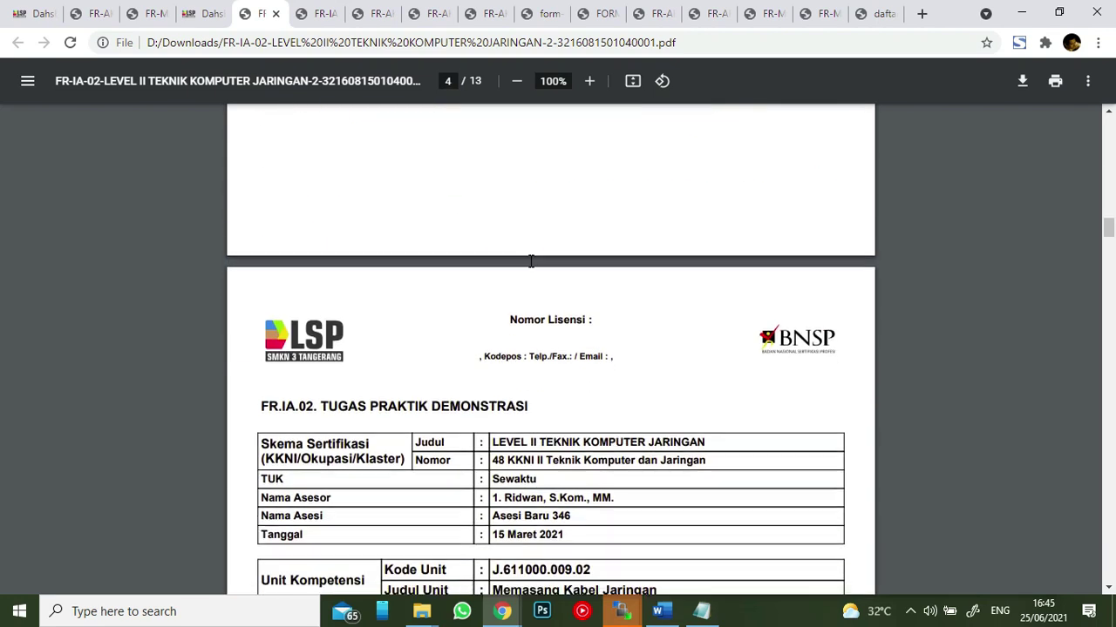
pyautogui.scroll(-3, 531, 262)
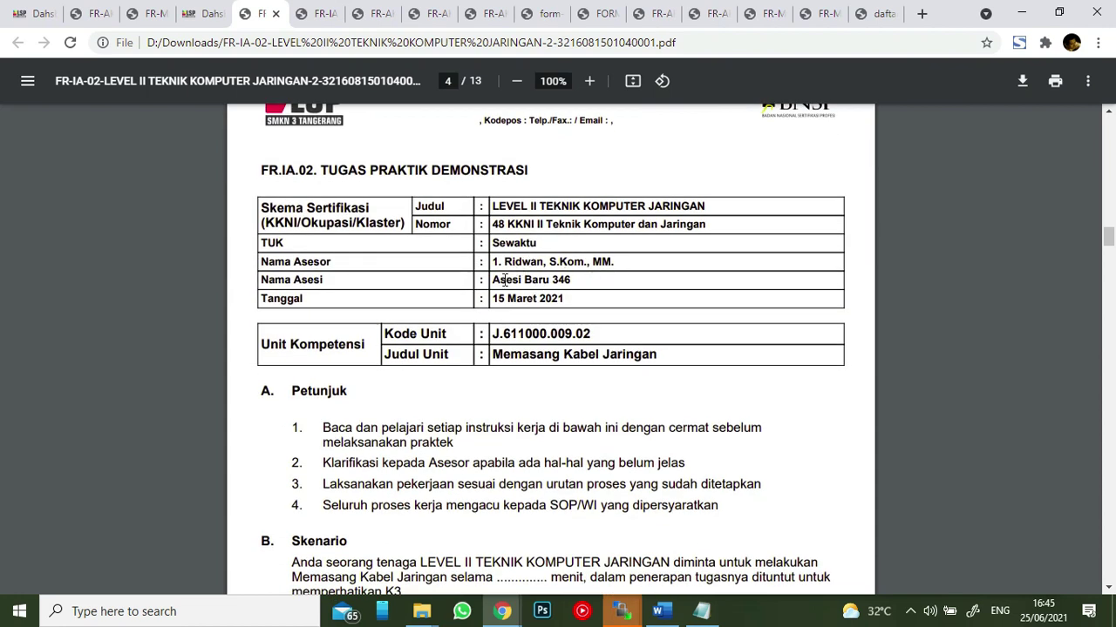
pyautogui.scroll(-5, 524, 298)
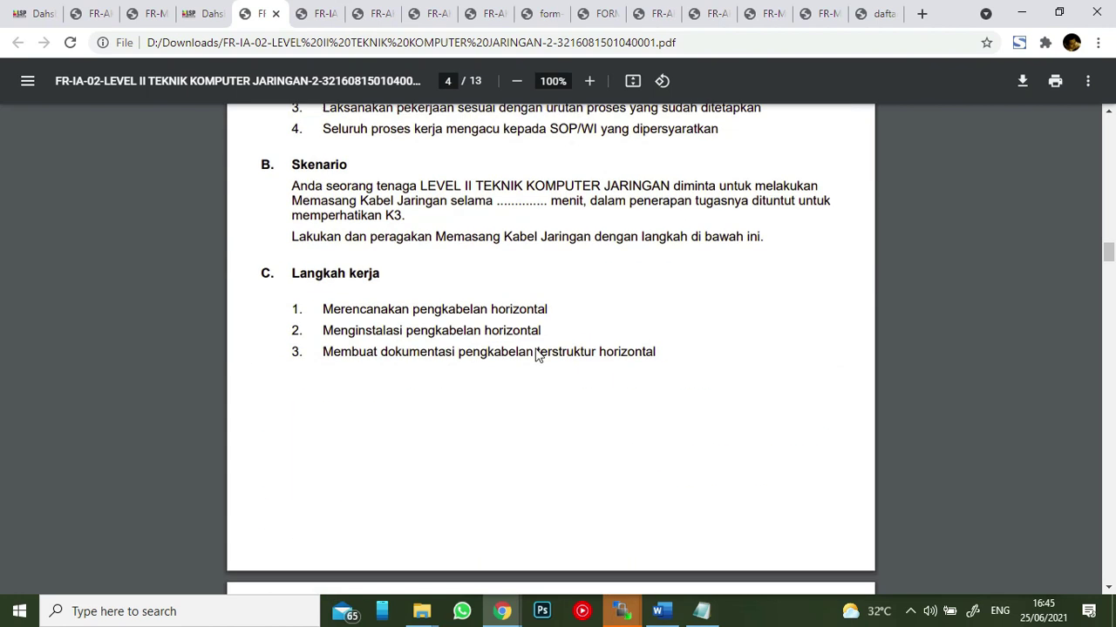
pyautogui.click(206, 14)
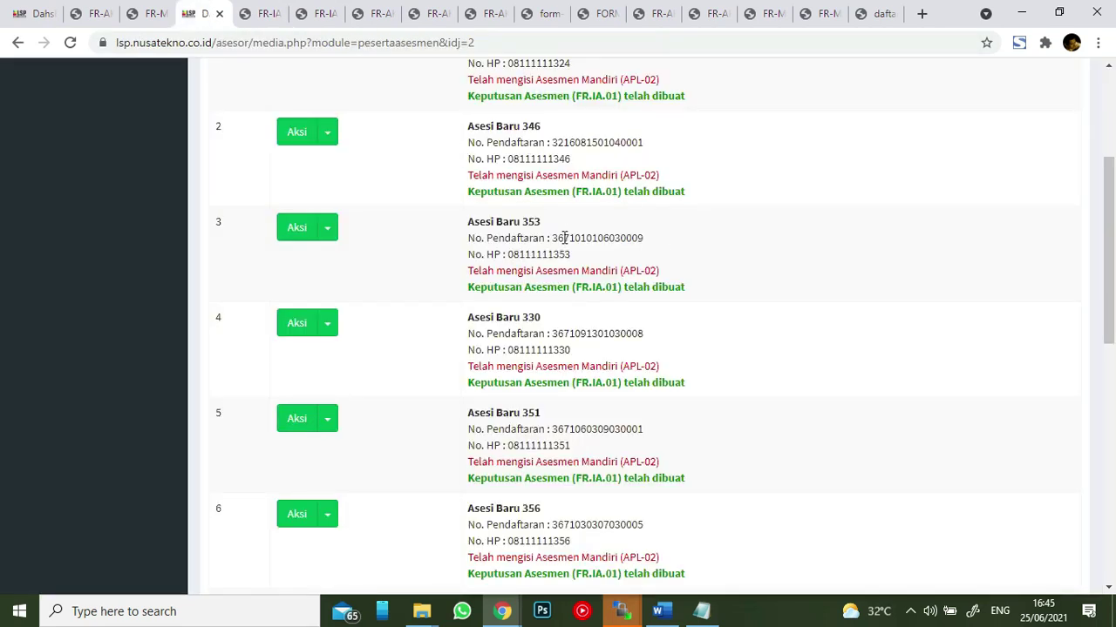
# - Download, save and open the second participant's 26-page FR-IA-10 PDF and scroll through it
pyautogui.click(328, 132)
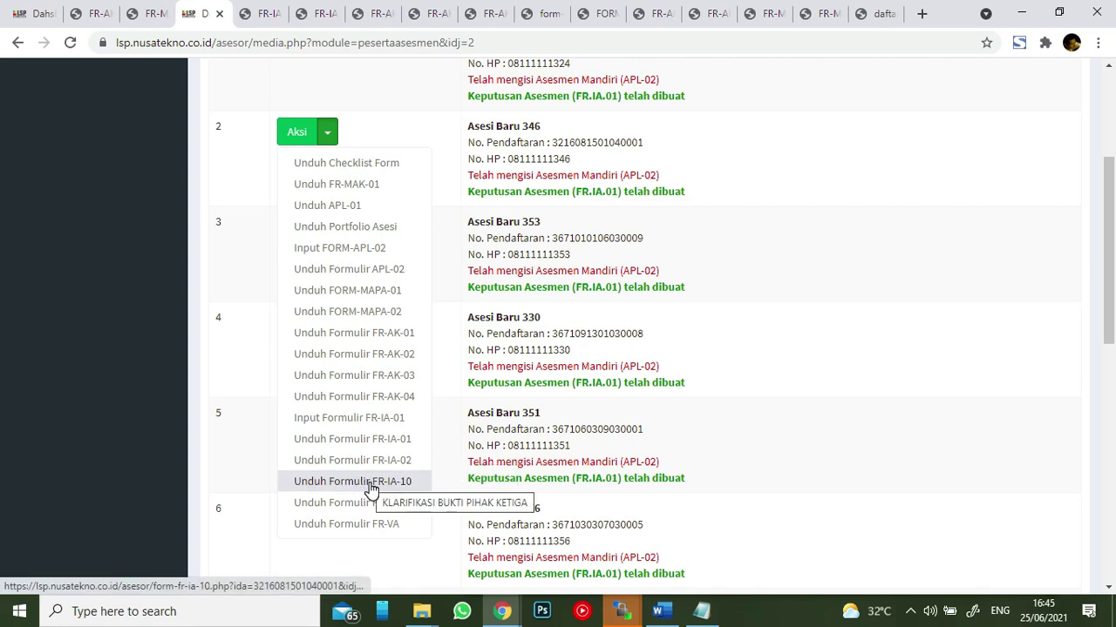
pyautogui.click(370, 482)
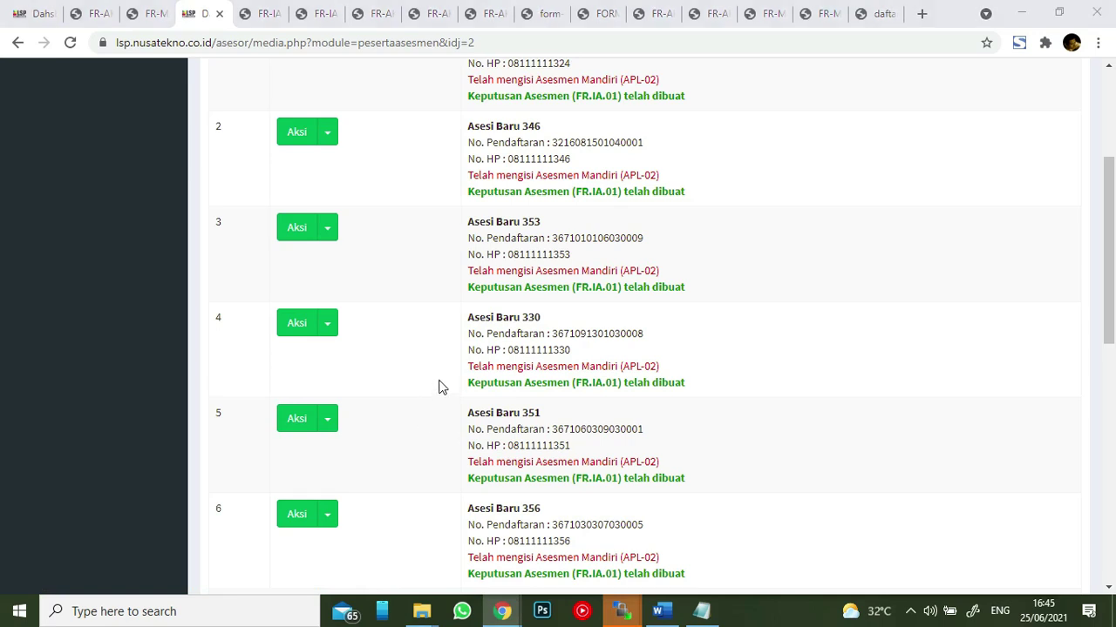
pyautogui.click(779, 363)
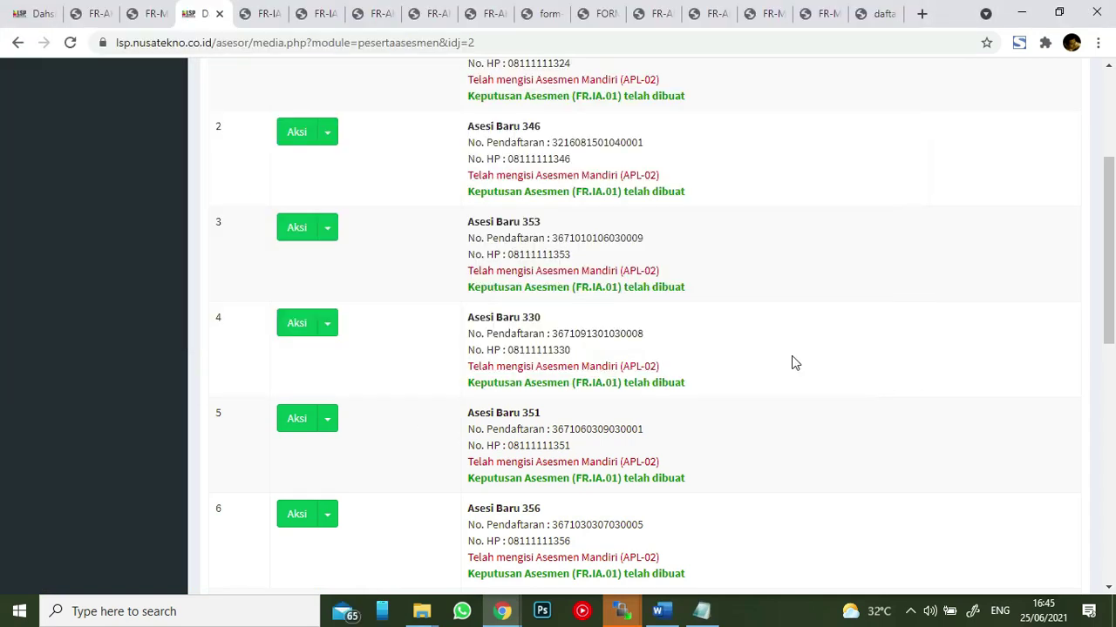
pyautogui.click(104, 568)
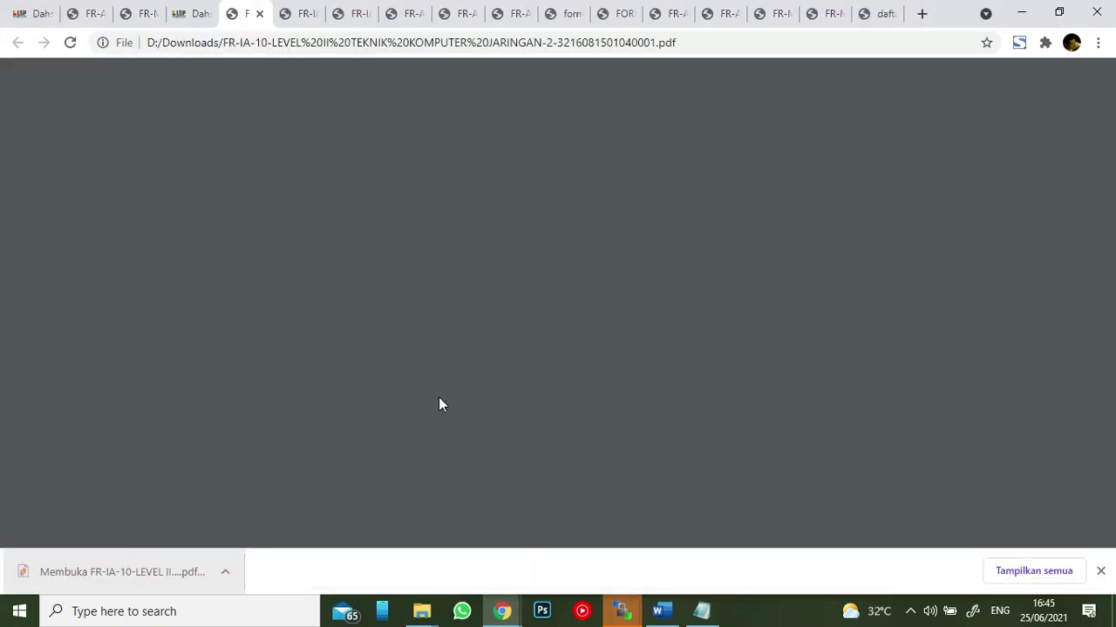
pyautogui.scroll(-5, 719, 313)
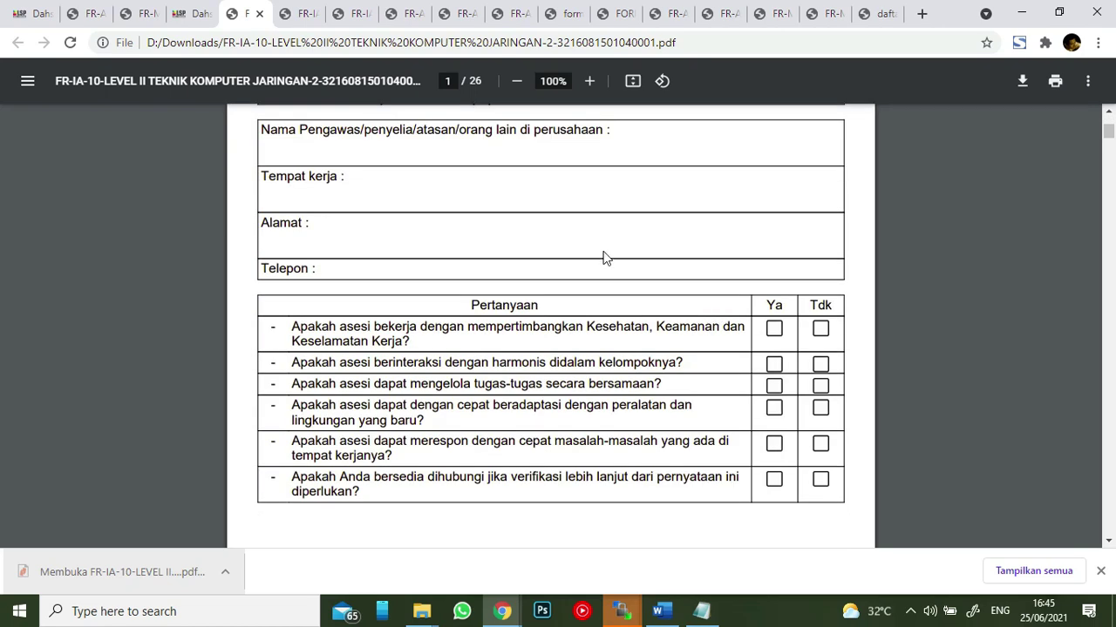
pyautogui.scroll(-1, 653, 218)
pyautogui.scroll(-10, 684, 270)
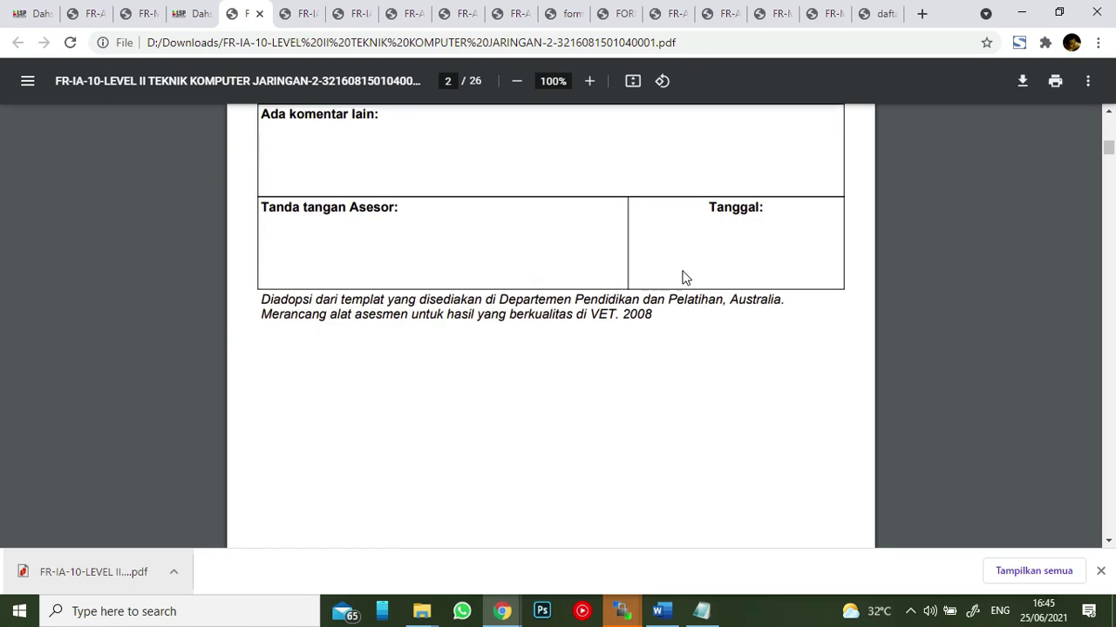
pyautogui.scroll(8, 685, 277)
# - From the participant list, download, save and open the second participant's FR-IA-11 checklist PDF
pyautogui.click(185, 13)
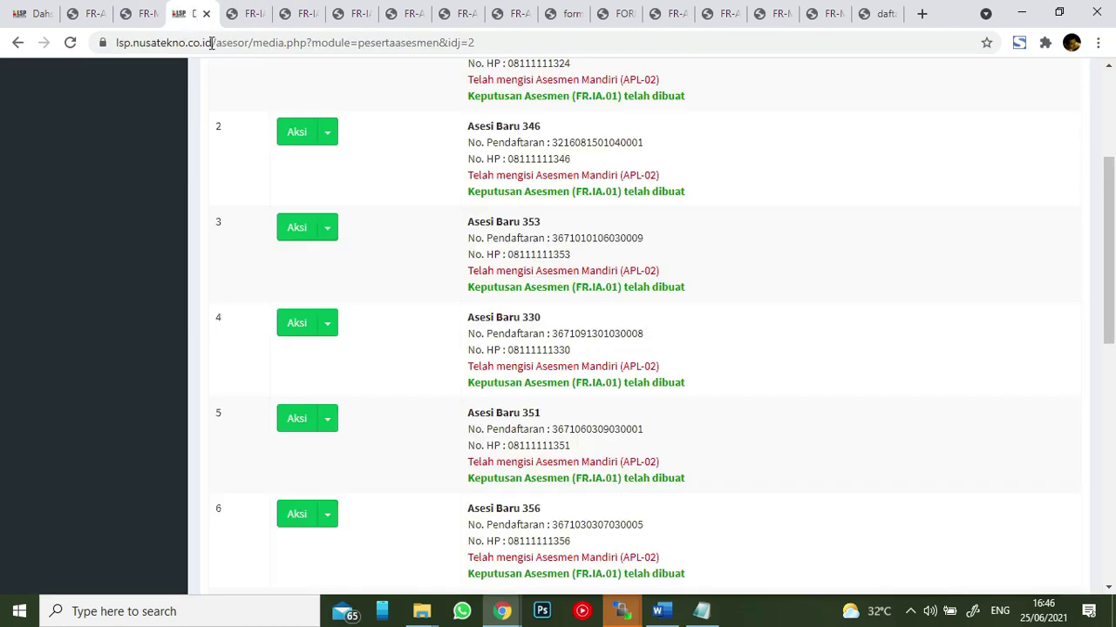
pyautogui.click(329, 135)
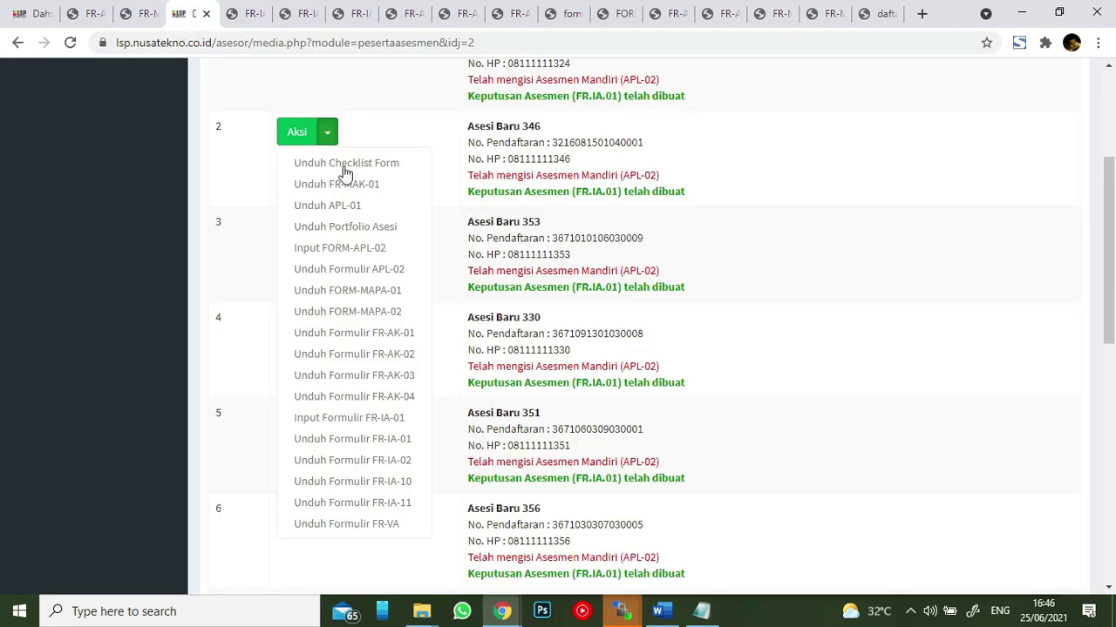
pyautogui.click(416, 504)
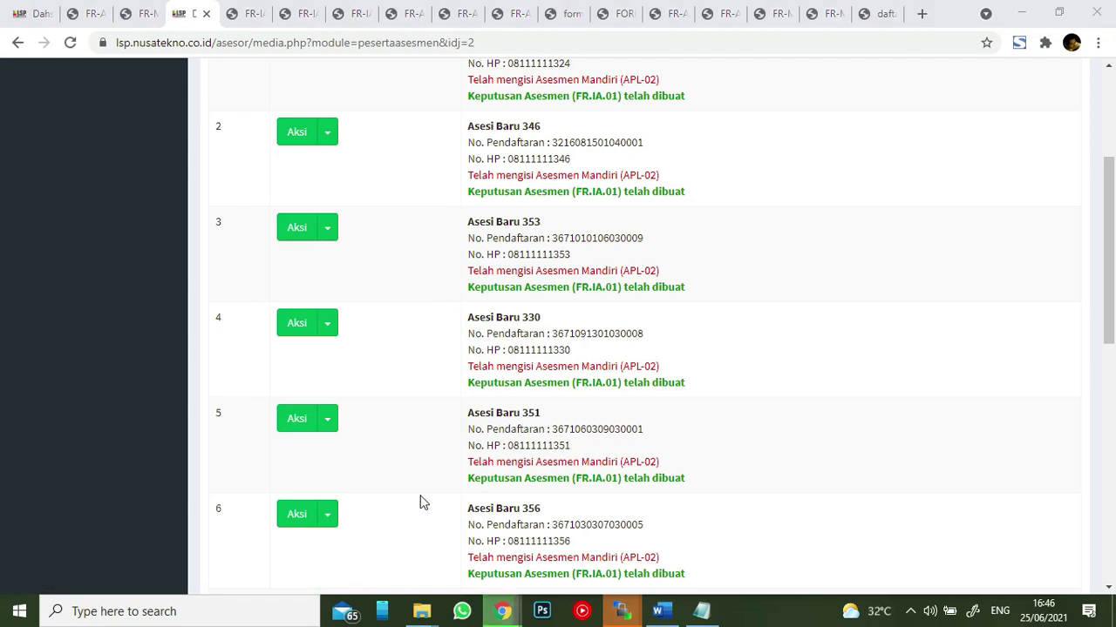
pyautogui.click(779, 363)
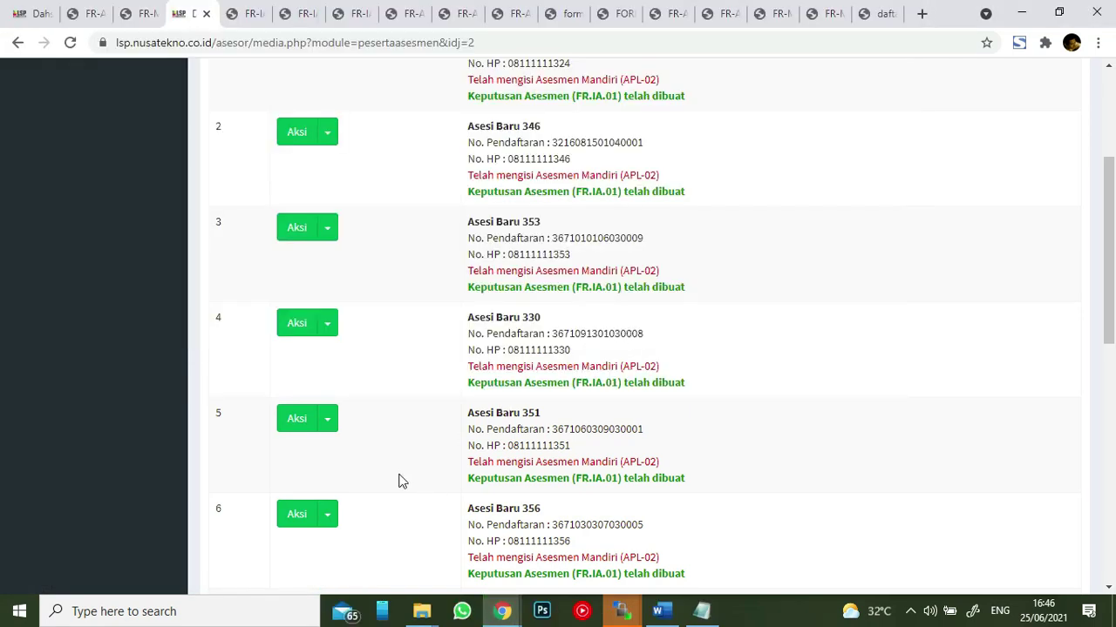
pyautogui.click(87, 573)
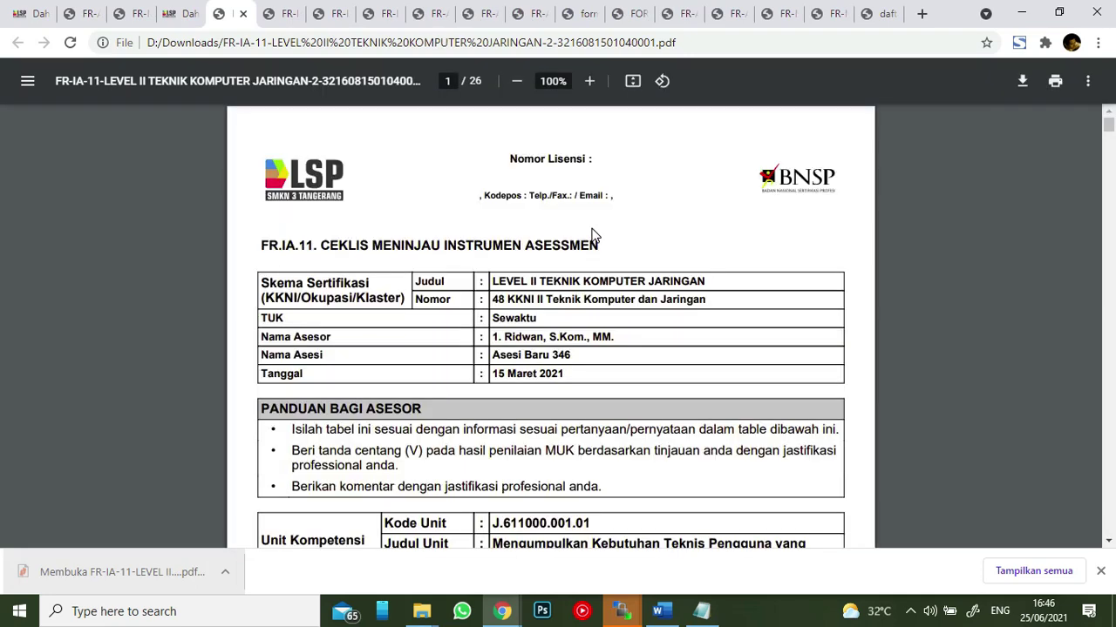
# - Scroll through the 26-page FR-IA-11 checklist, then switch back to the LSP tab
pyautogui.scroll(-2, 515, 244)
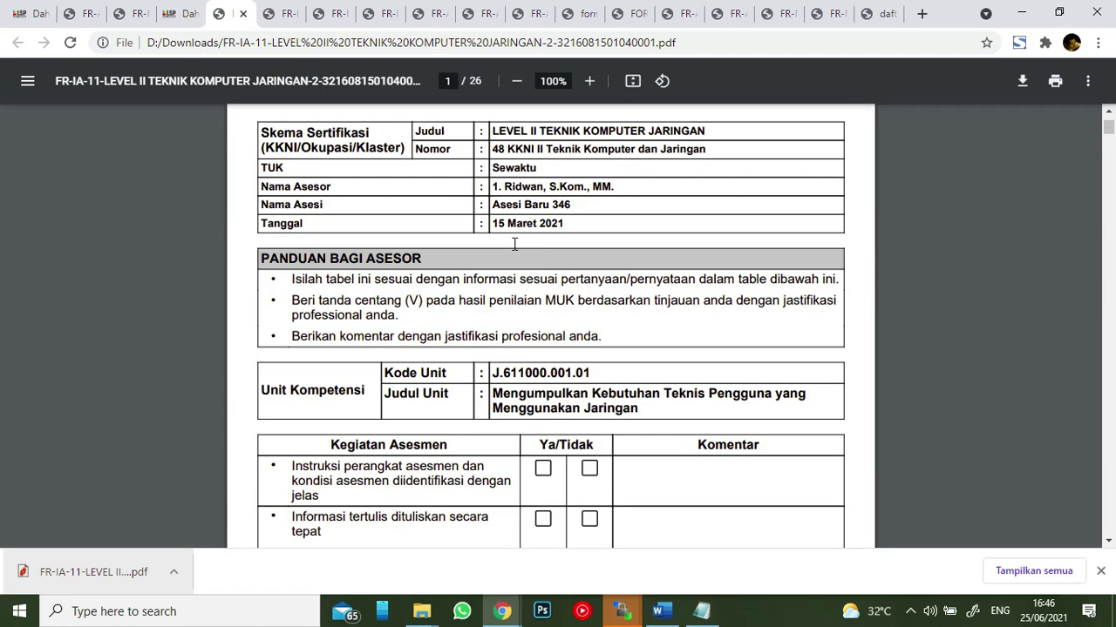
pyautogui.scroll(-2, 558, 248)
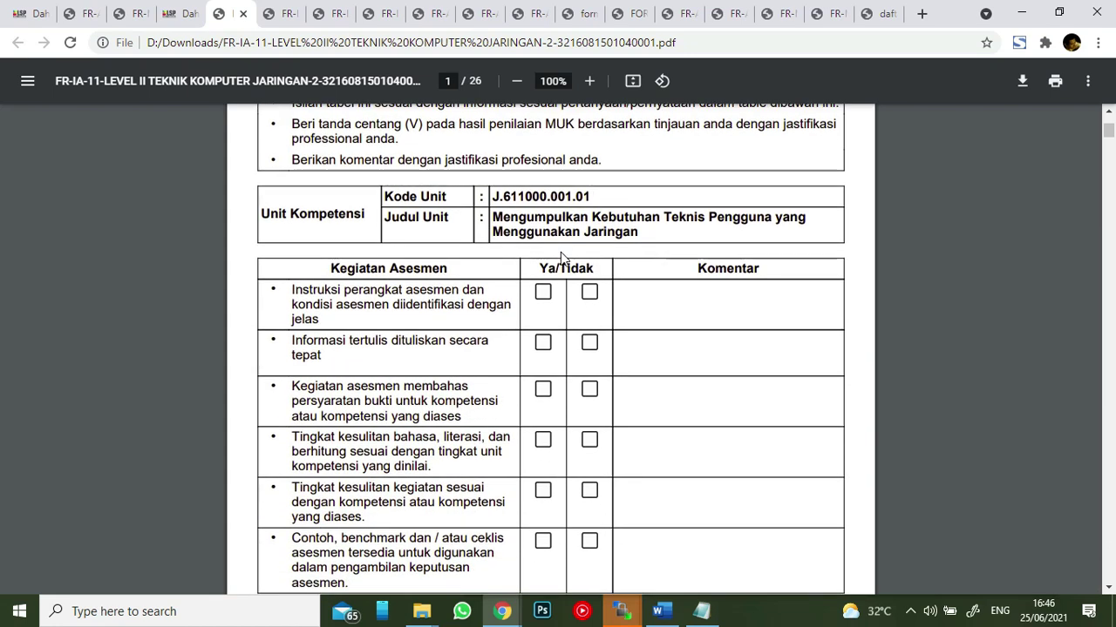
pyautogui.scroll(-5, 561, 254)
pyautogui.scroll(-3, 563, 253)
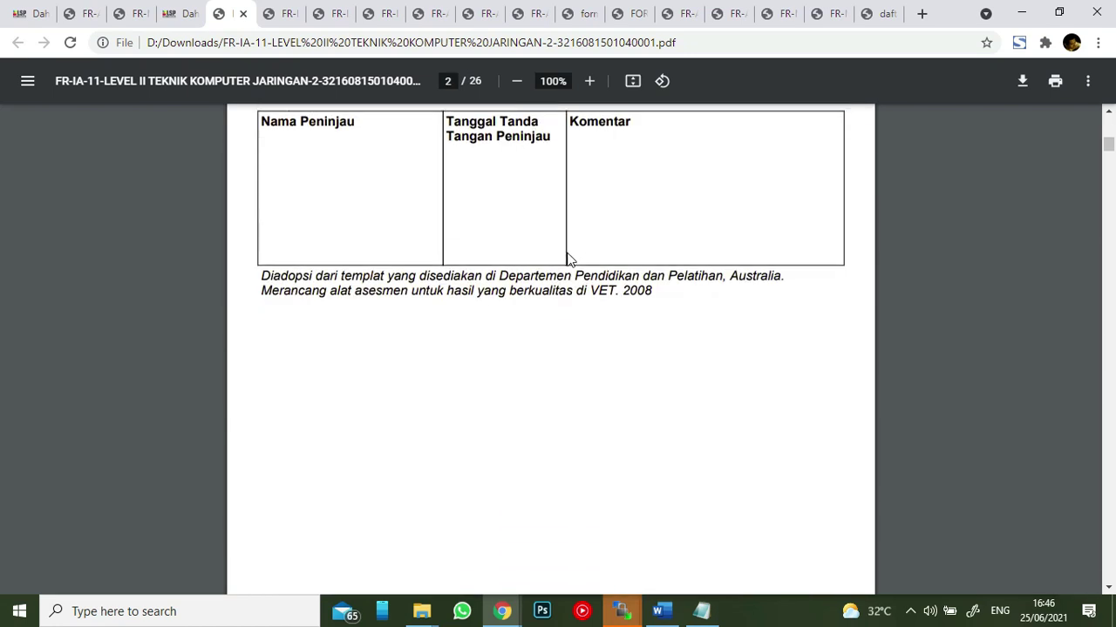
pyautogui.scroll(-8, 585, 268)
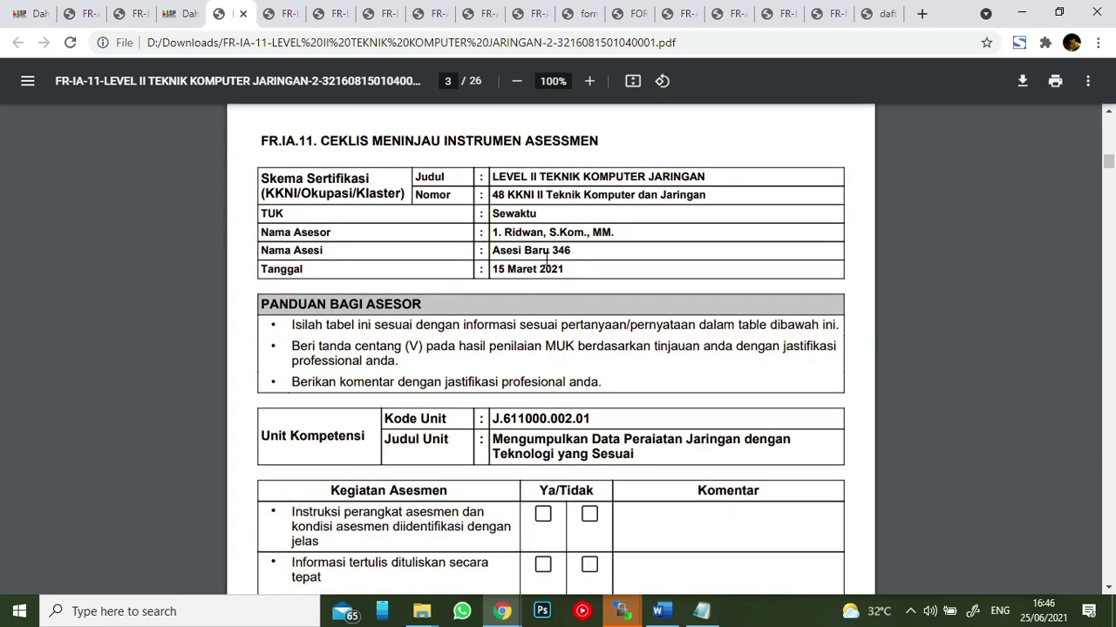
pyautogui.scroll(-10, 546, 259)
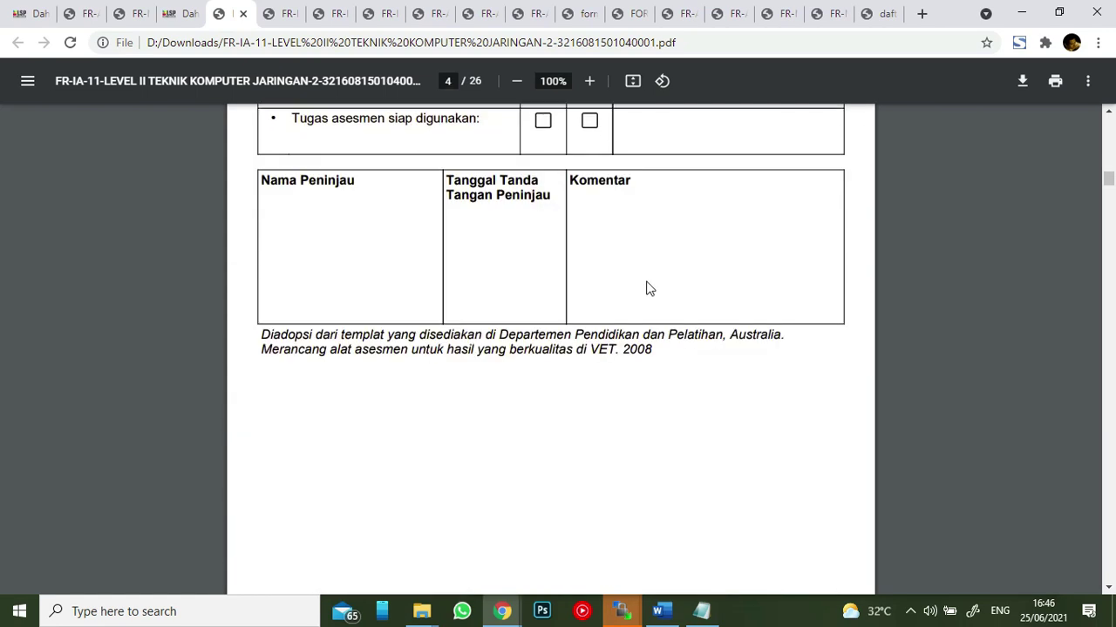
pyautogui.scroll(6, 660, 290)
pyautogui.scroll(5, 639, 263)
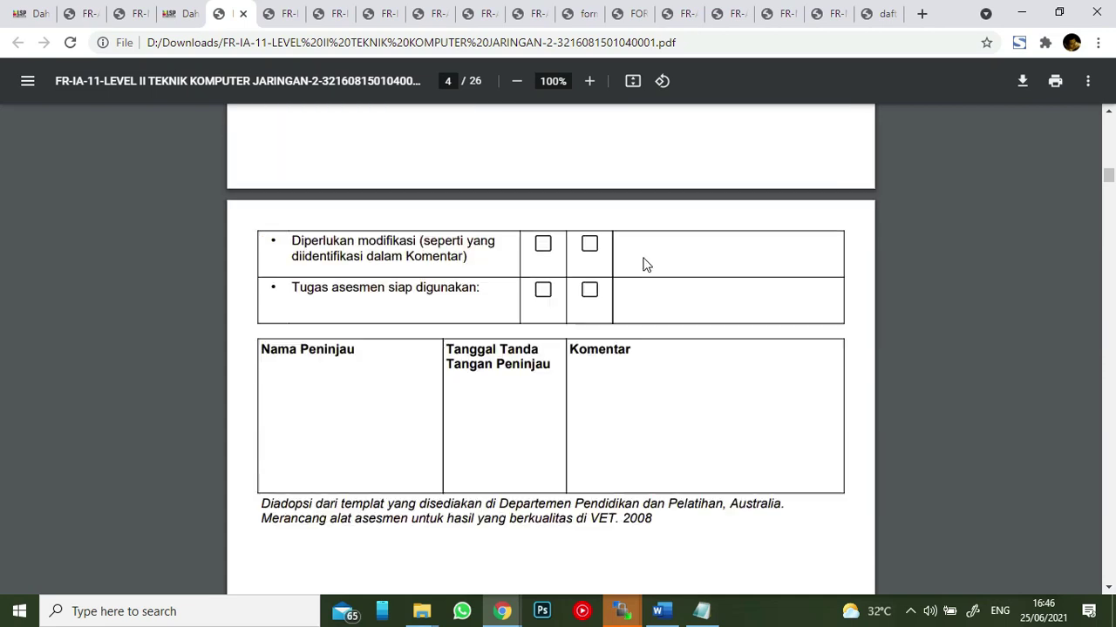
pyautogui.click(179, 13)
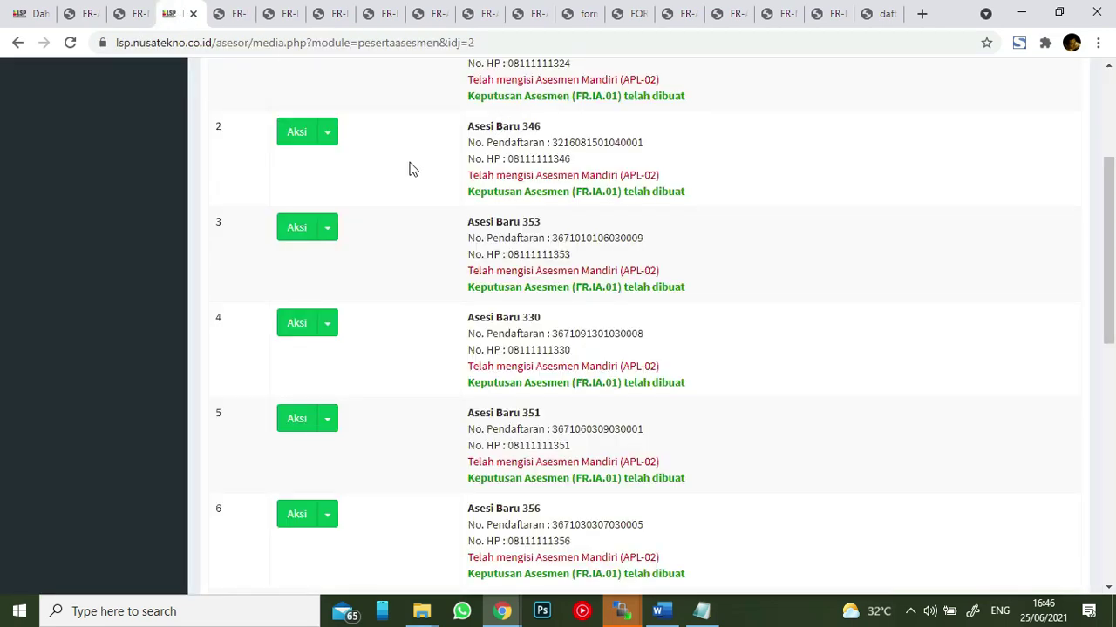
# - Download, save and open the second participant's FR-VA validation form PDF
pyautogui.click(329, 139)
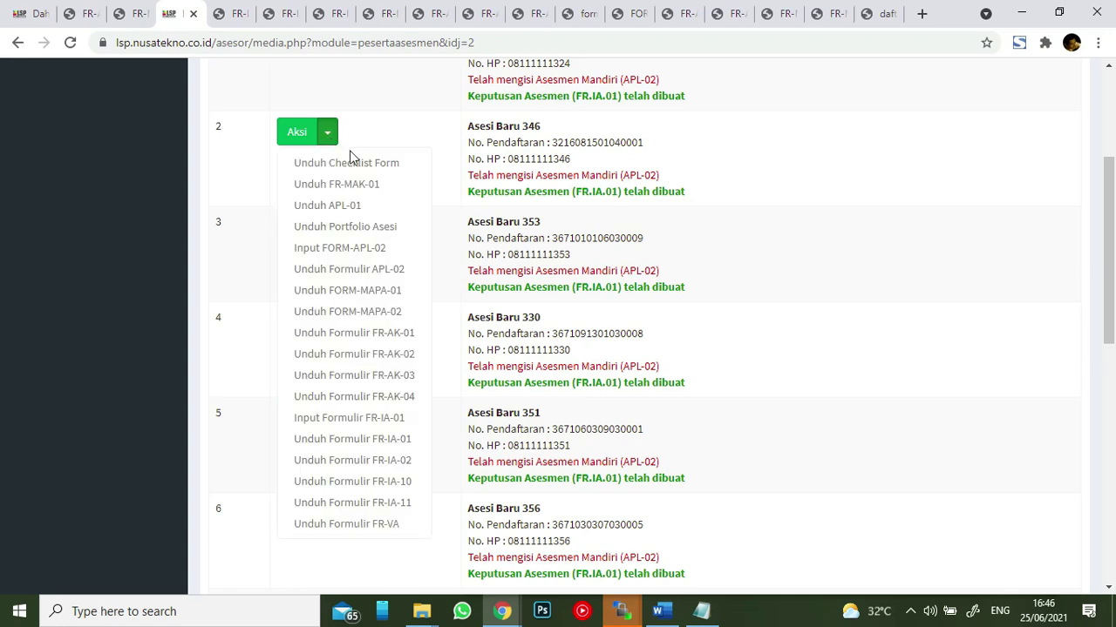
pyautogui.click(414, 526)
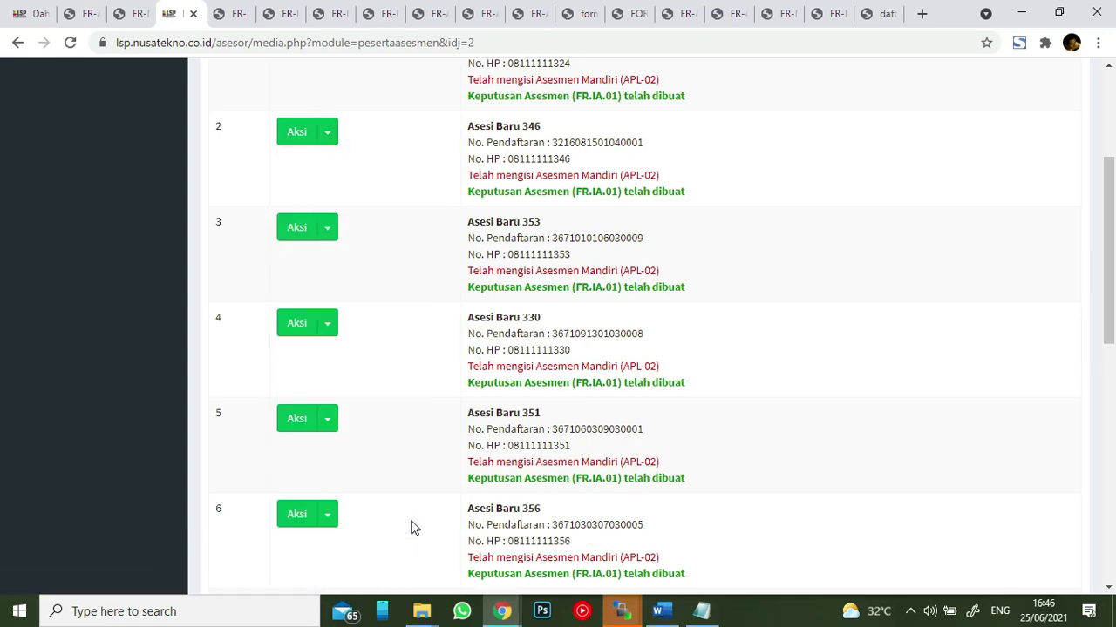
pyautogui.click(760, 366)
pyautogui.click(179, 572)
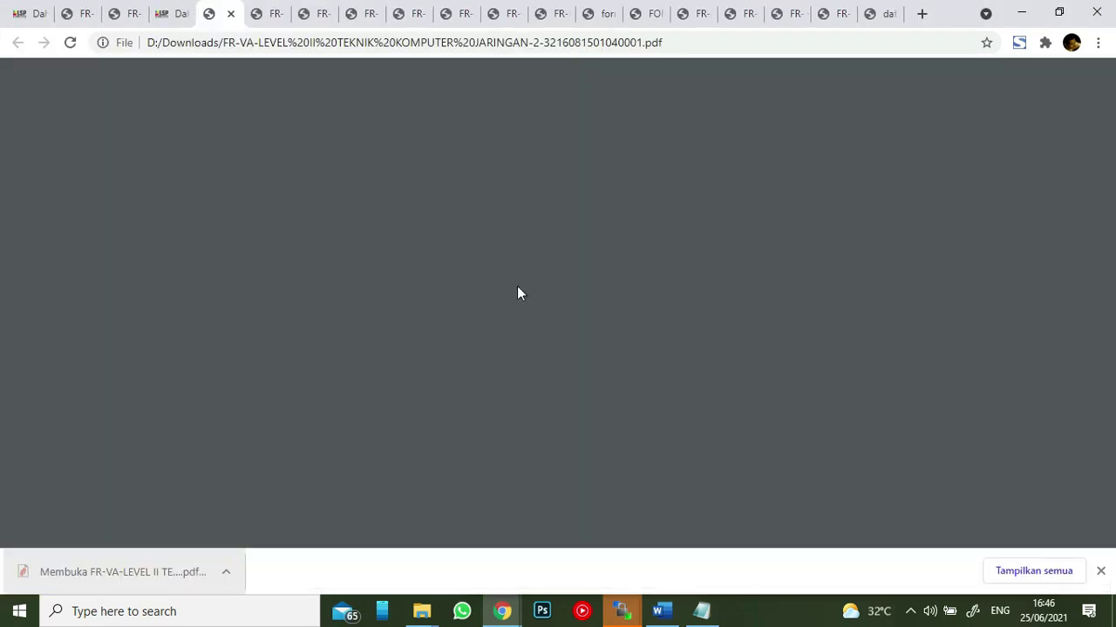
# - Review the 3-page FR-VA PDF, then go back to the top of the participant list
pyautogui.scroll(-4, 557, 266)
pyautogui.scroll(3, 568, 271)
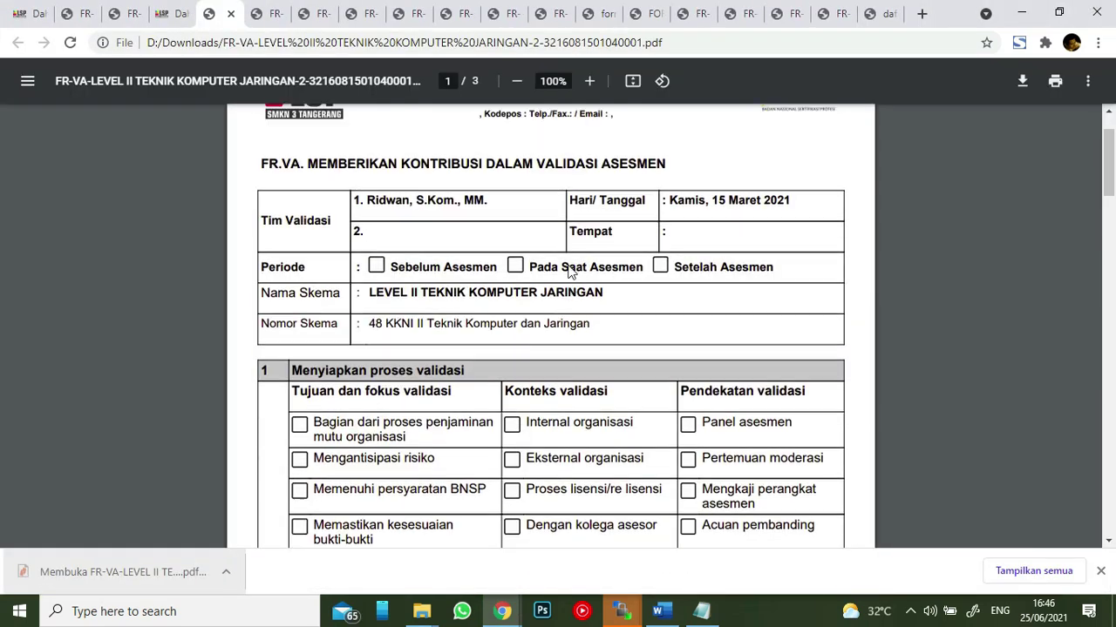
pyautogui.moveTo(370, 199); pyautogui.dragTo(490, 195)
pyautogui.click(492, 194)
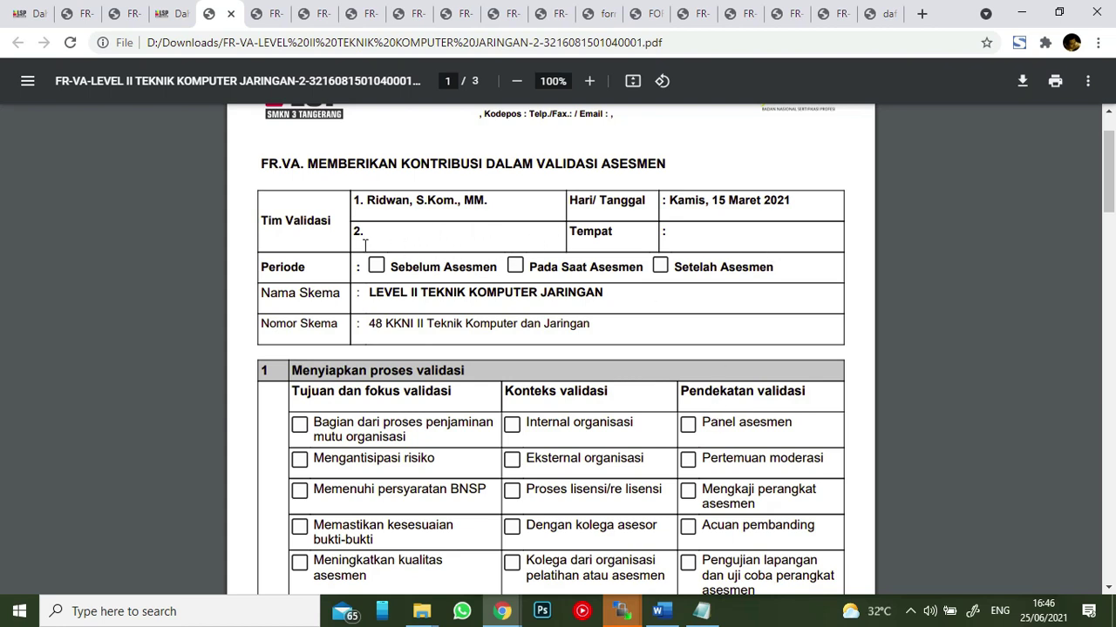
pyautogui.scroll(-15, 698, 390)
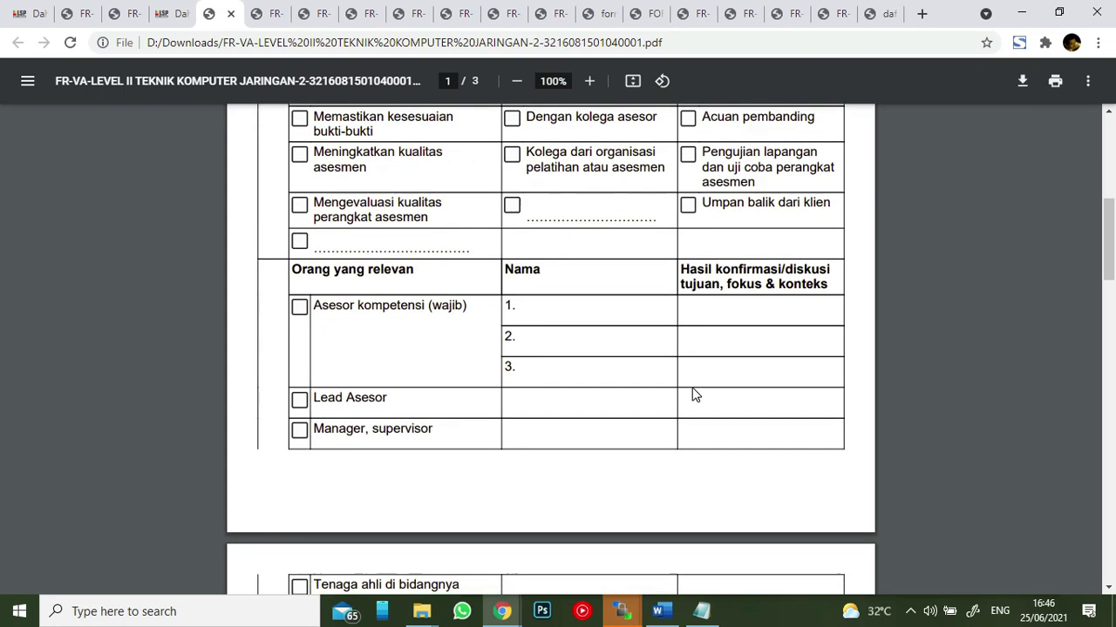
pyautogui.click(174, 14)
pyautogui.scroll(3, 392, 288)
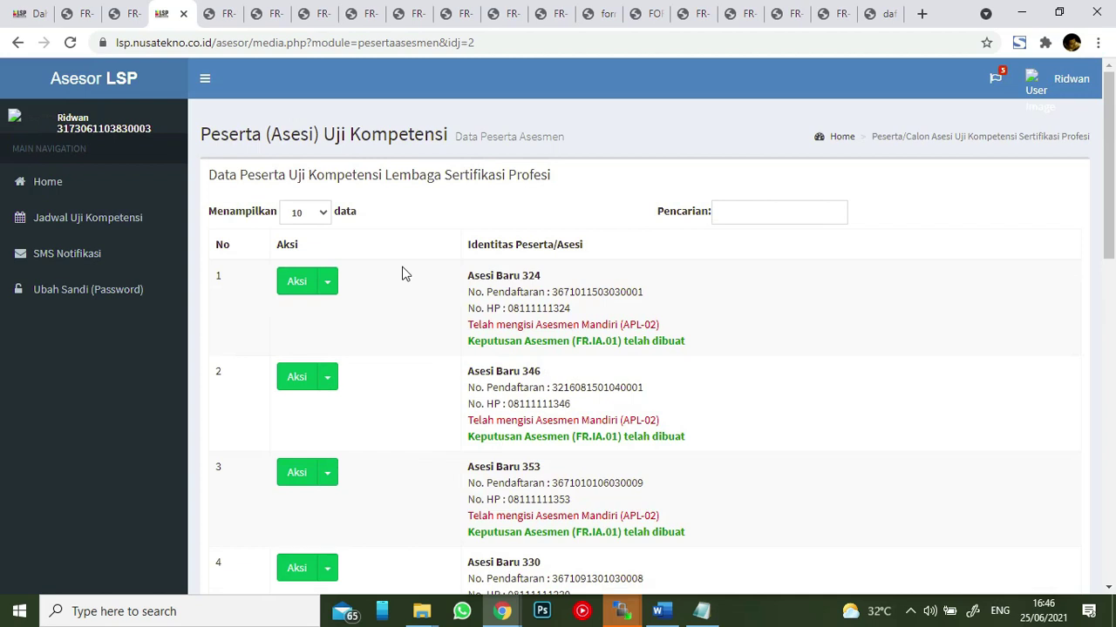
# - From the Home dashboard, log out via the user menu's Keluar and confirm with Oke
pyautogui.click(66, 199)
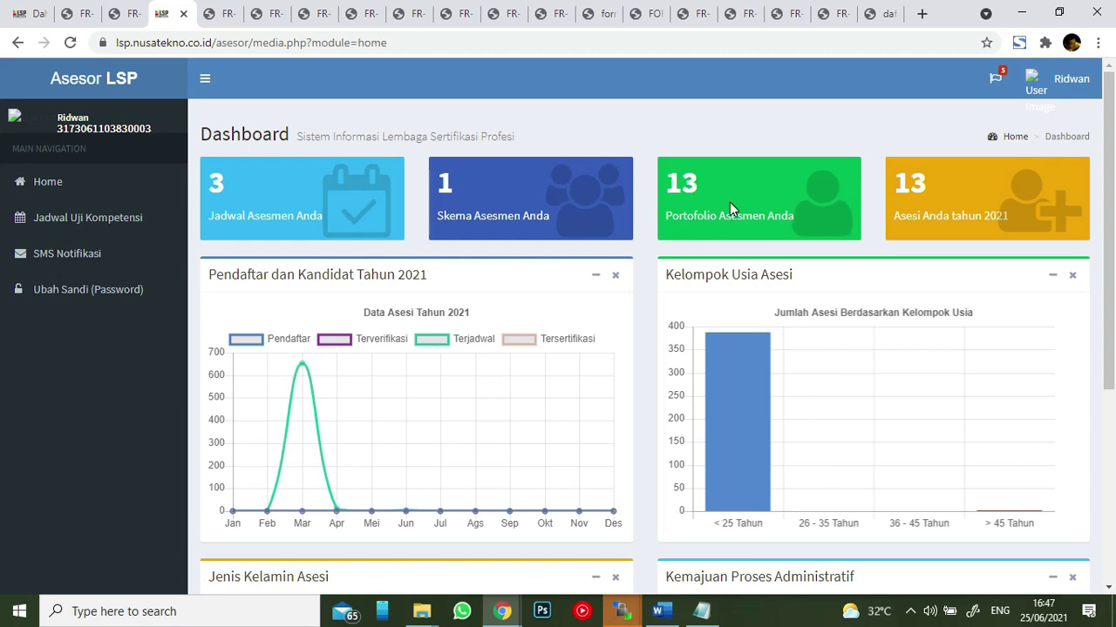
pyautogui.scroll(-4, 730, 202)
pyautogui.scroll(4, 730, 202)
pyautogui.click(1054, 90)
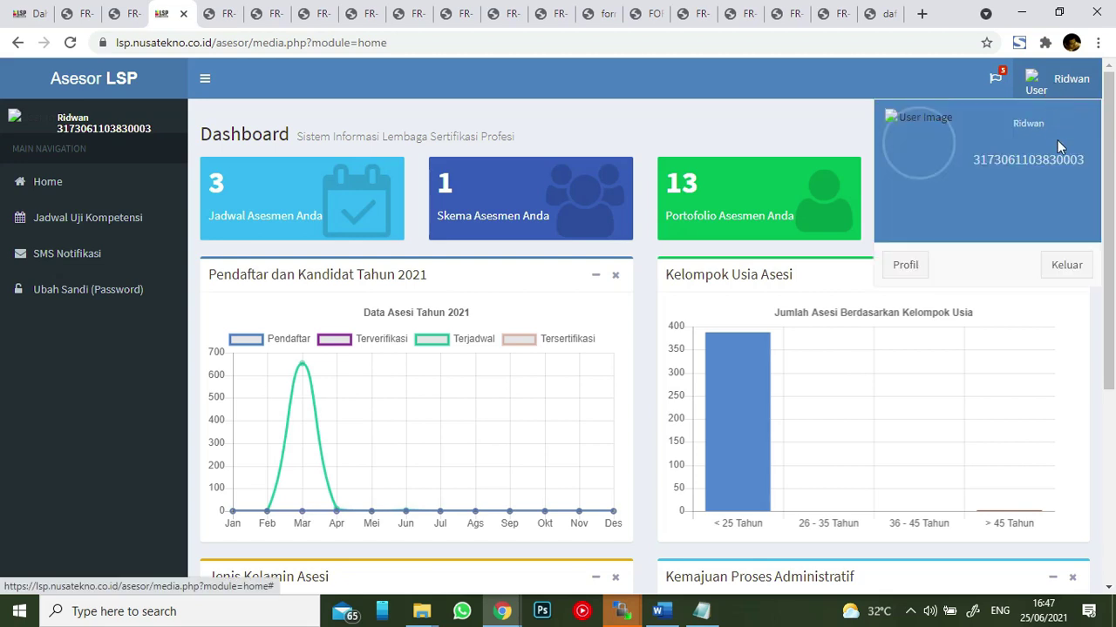
pyautogui.click(1069, 266)
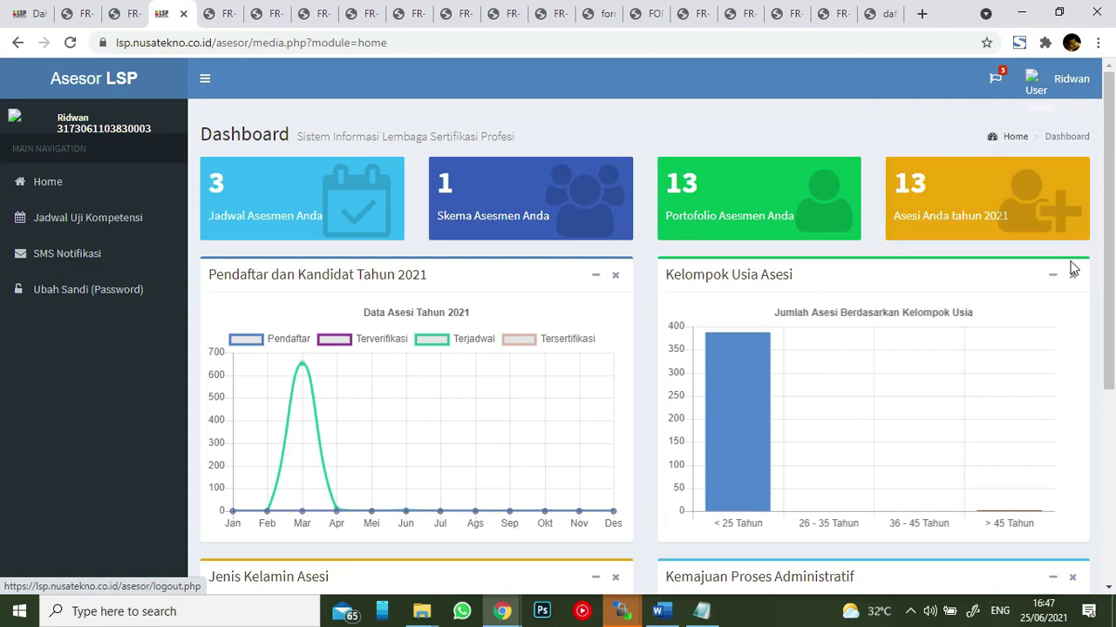
pyautogui.click(690, 136)
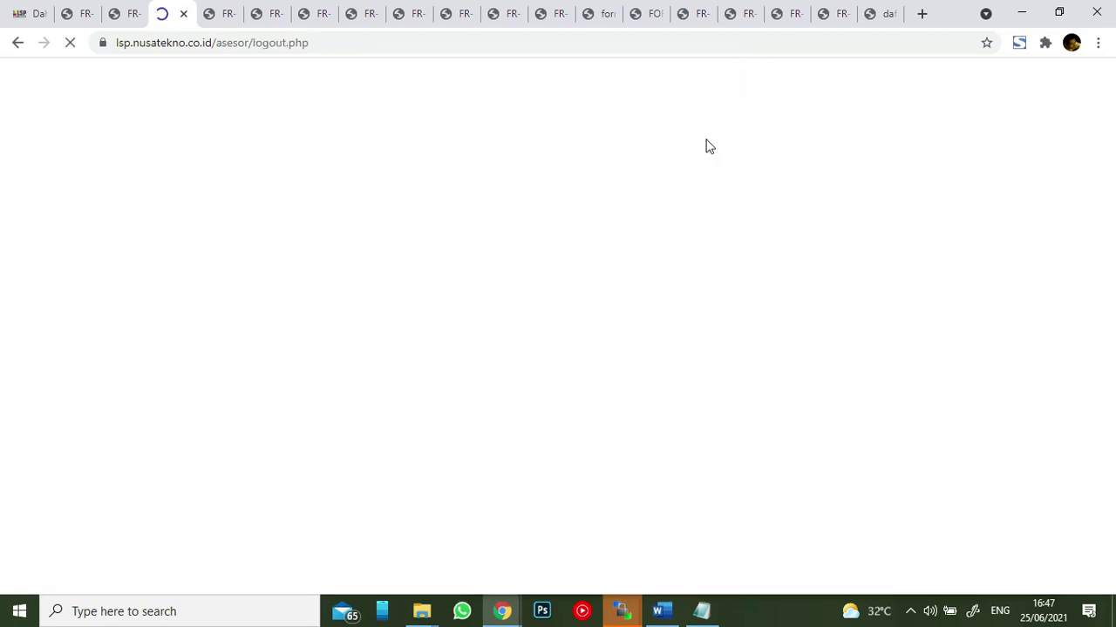